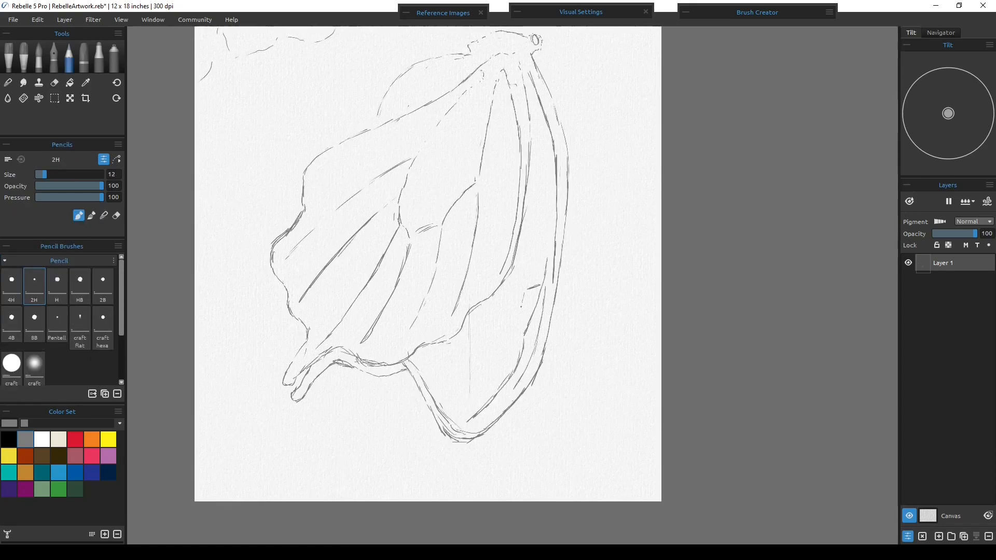
Sketch the butterfly's head, antennae, legs and segmented abdomen, plus the remaining veins in the lower wing tip, with the 2H pencil.
left_click_drag(504, 93, 528, 104)
scroll(529, 155, "up", 1)
left_click_drag(470, 130, 488, 169)
left_click_drag(469, 203, 508, 212)
left_click_drag(516, 155, 513, 209)
mouse_move(537, 156)
left_mouse_down()
mouse_move(526, 193)
mouse_move(640, 248)
left_mouse_up()
left_click_drag(547, 232, 635, 281)
left_click_drag(381, 189, 458, 226)
left_click_drag(330, 146, 376, 184)
mouse_move(463, 206)
left_mouse_down()
mouse_move(343, 229)
mouse_move(413, 279)
left_mouse_up()
left_click_drag(359, 260, 379, 295)
left_click_drag(346, 277, 362, 305)
key("e")
left_click_drag(417, 239, 442, 215)
key("e")
left_click_drag(379, 373, 457, 198)
left_click_drag(325, 201, 331, 240)
left_click_drag(387, 418, 428, 428)
left_click_drag(460, 428, 481, 470)
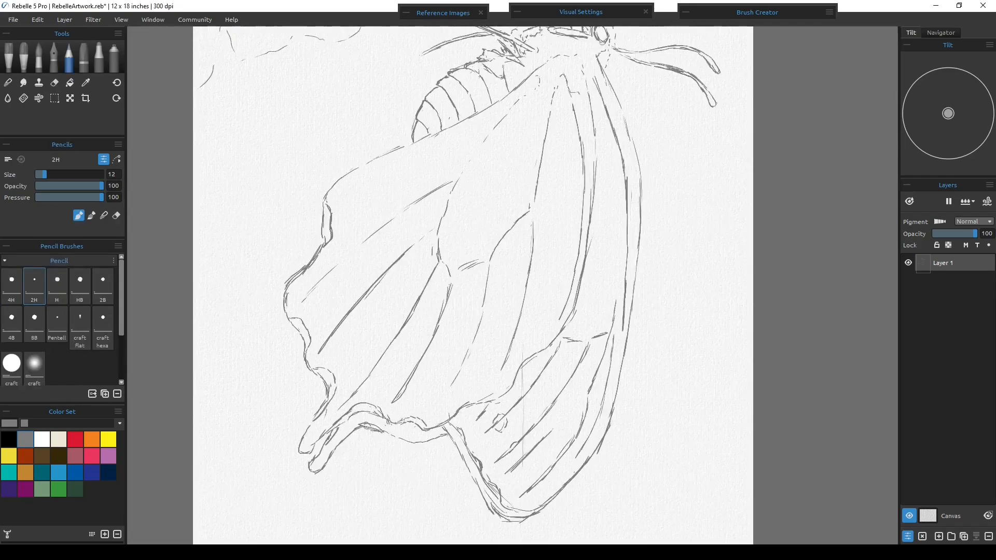
Sketch the rounded spots and crescent markings between the veins and along the scalloped wing edge.
left_click_drag(585, 306, 576, 327)
left_click_drag(531, 285, 574, 272)
left_click_drag(485, 302, 518, 313)
left_click_drag(348, 321, 383, 348)
left_click_drag(332, 188, 310, 259)
left_click_drag(341, 243, 327, 204)
left_click_drag(408, 384, 436, 410)
left_click_drag(544, 319, 527, 341)
left_click_drag(482, 234, 446, 290)
left_click_drag(514, 108, 456, 210)
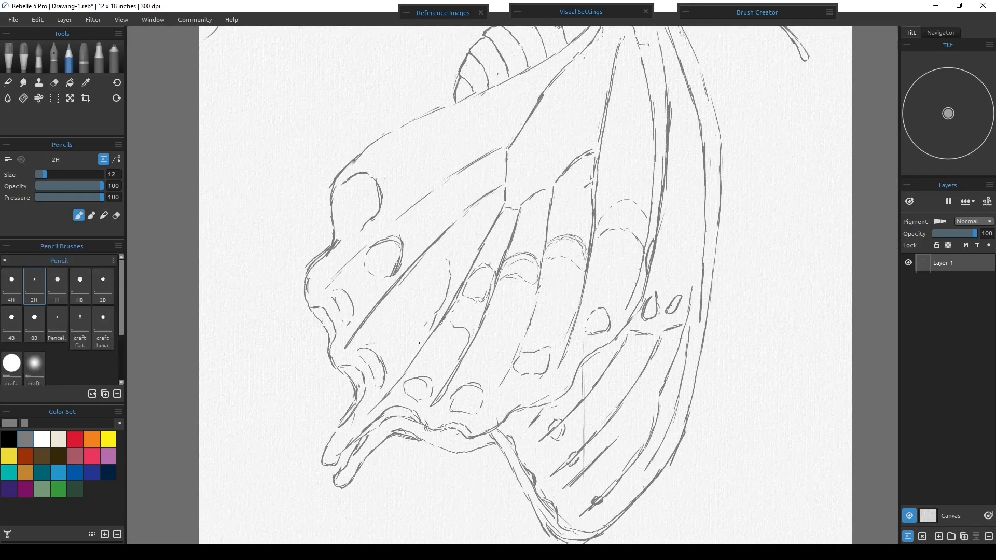
left_click_drag(409, 208, 434, 255)
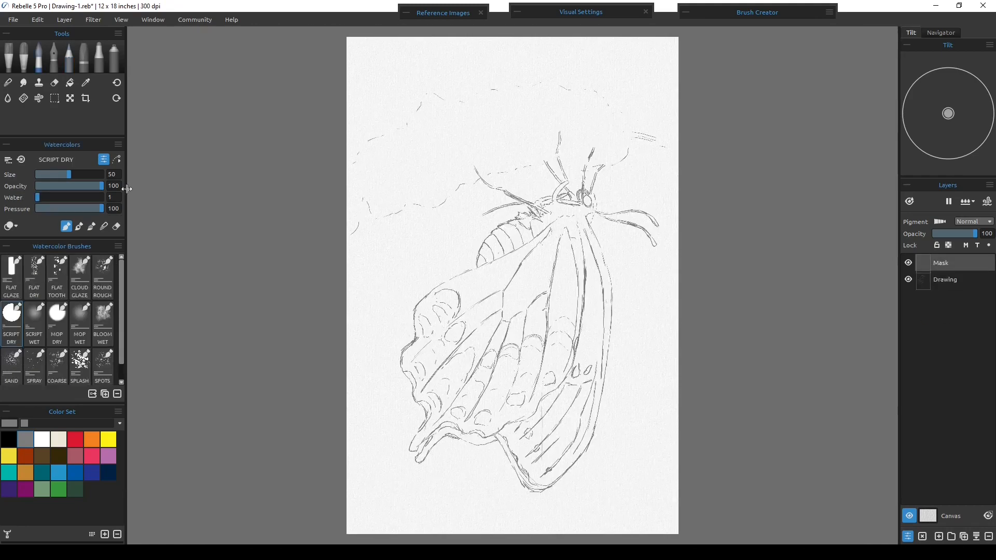
Paint the whole butterfly silhouette solid black on the Mask layer and set that layer to Mask Opaque.
left_click_drag(588, 67, 568, 155)
left_click_drag(348, 99, 459, 173)
left_click_drag(366, 200, 459, 179)
left_click_drag(591, 197, 710, 259)
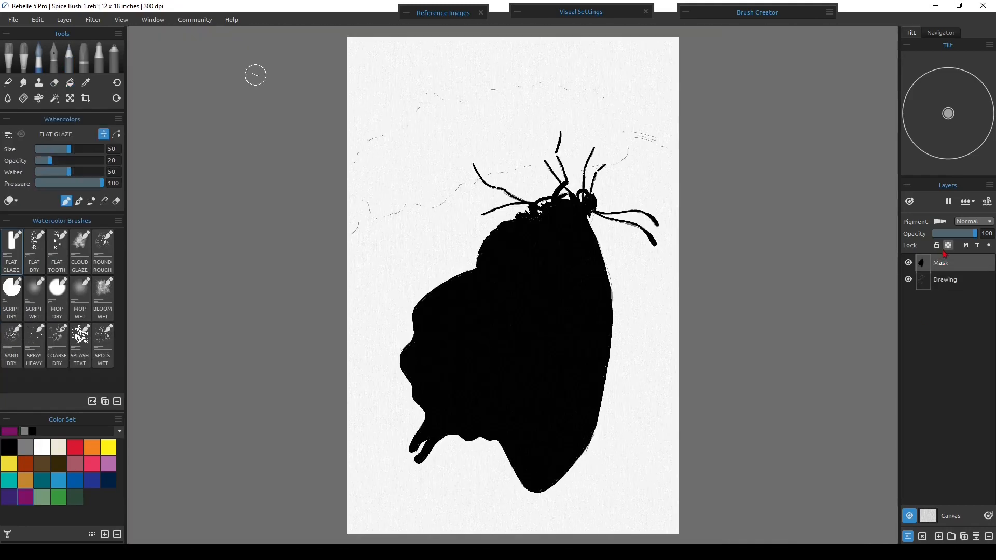
left_click(965, 245)
left_click(957, 266)
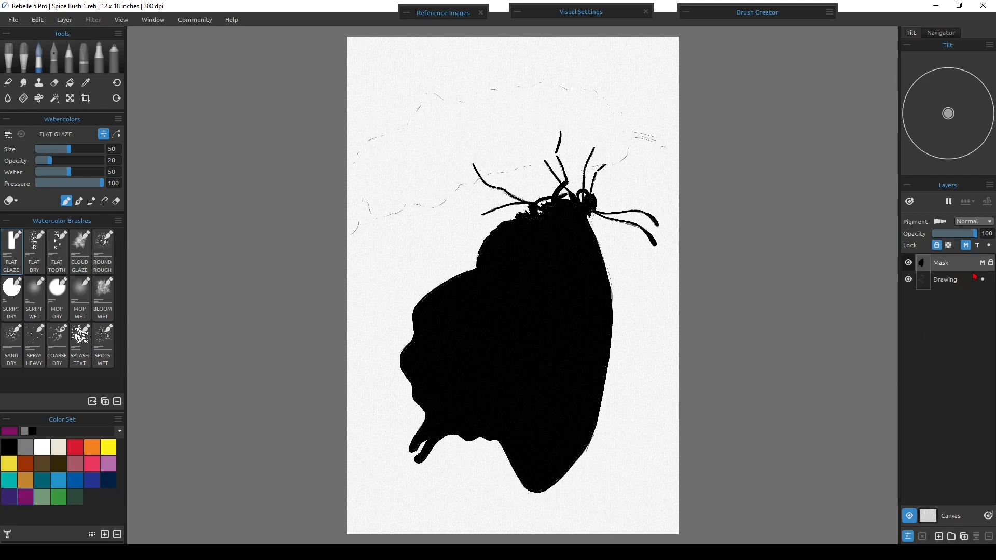
Add a layer named Butterfly Bush above the mask and save the artwork as the incremental version Spice Bush 2.
key("ctrl+shift+n")
type("Butterfly Bush")
key("Return")
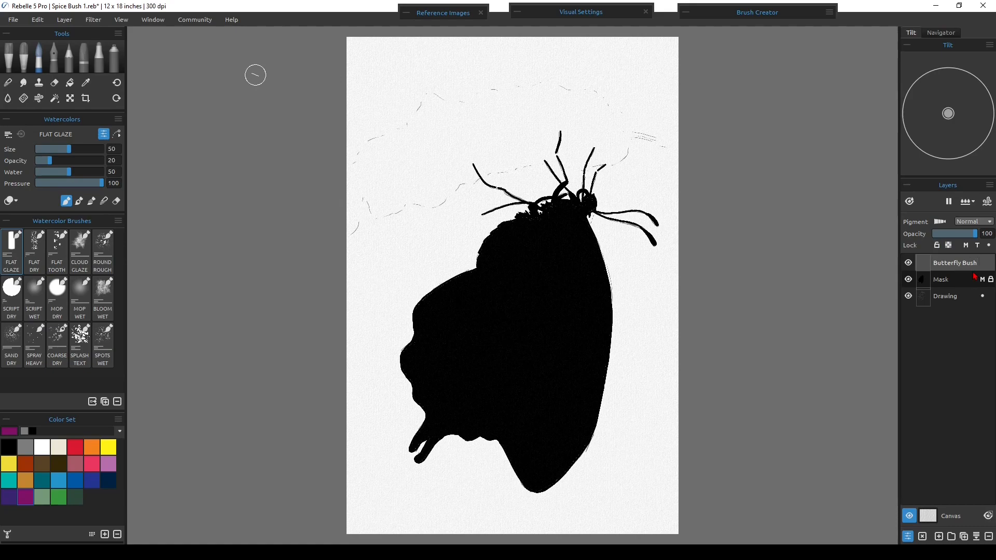
key("ctrl+alt+s")
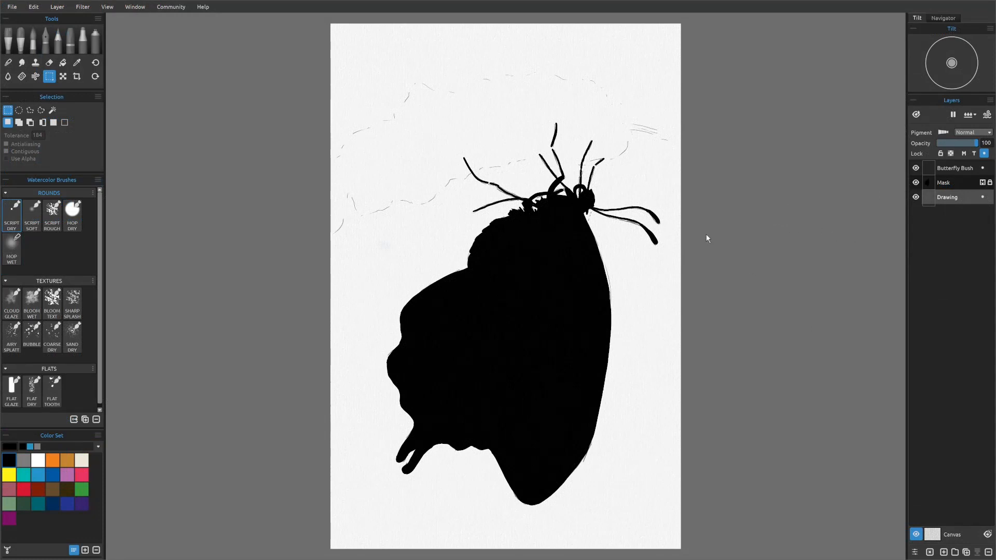
Hide and reshow the Mask layer to compare it with the drawing, and view the available mask types.
left_click(916, 182)
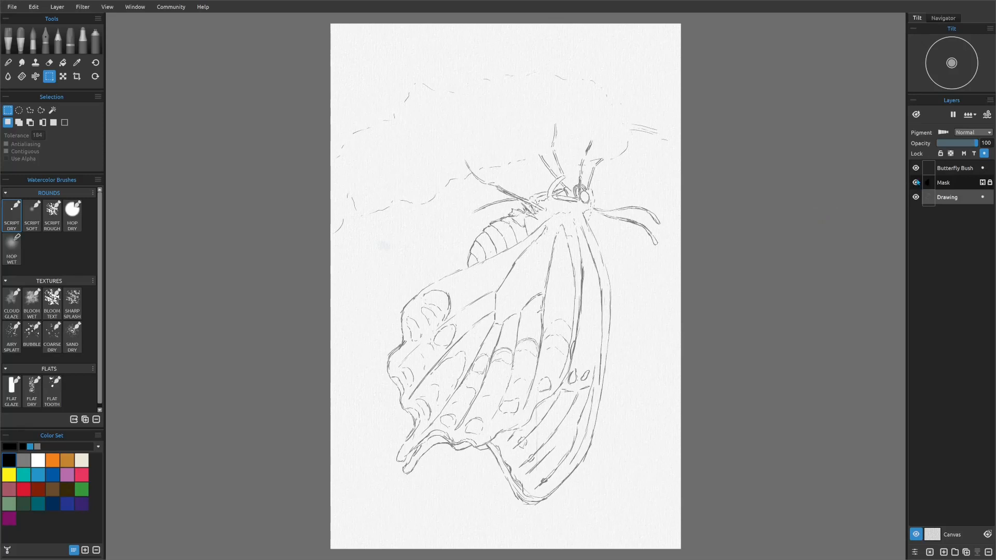
left_click(916, 182)
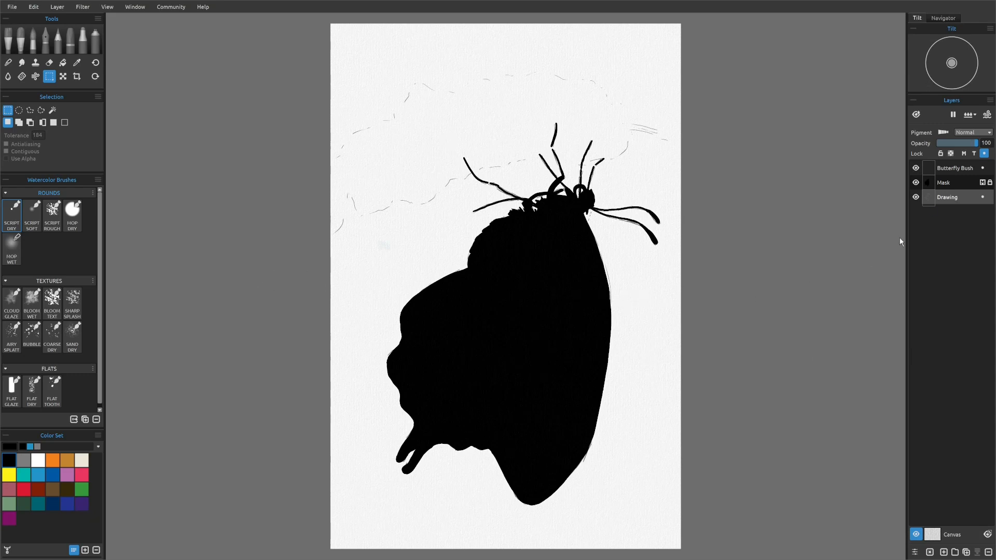
left_click(915, 182)
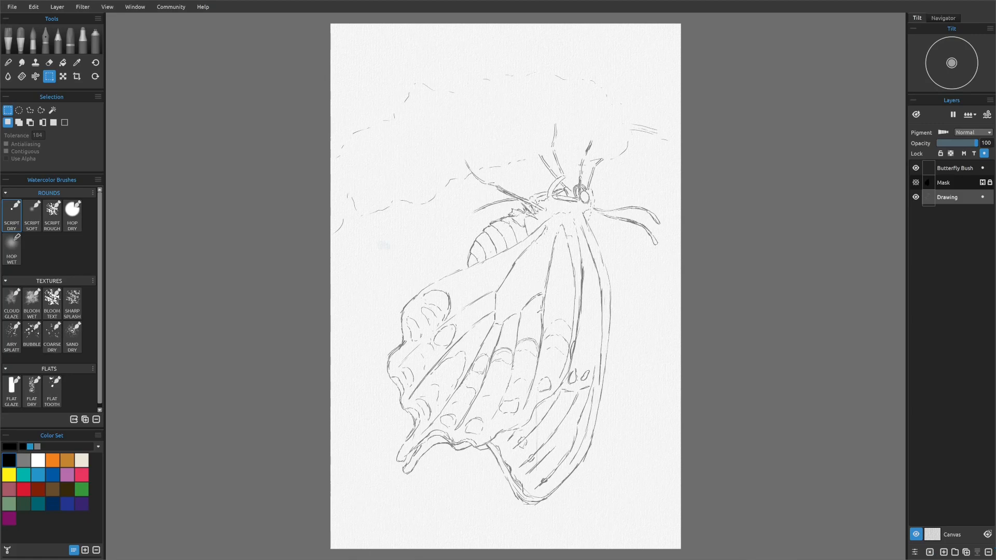
left_click(916, 182)
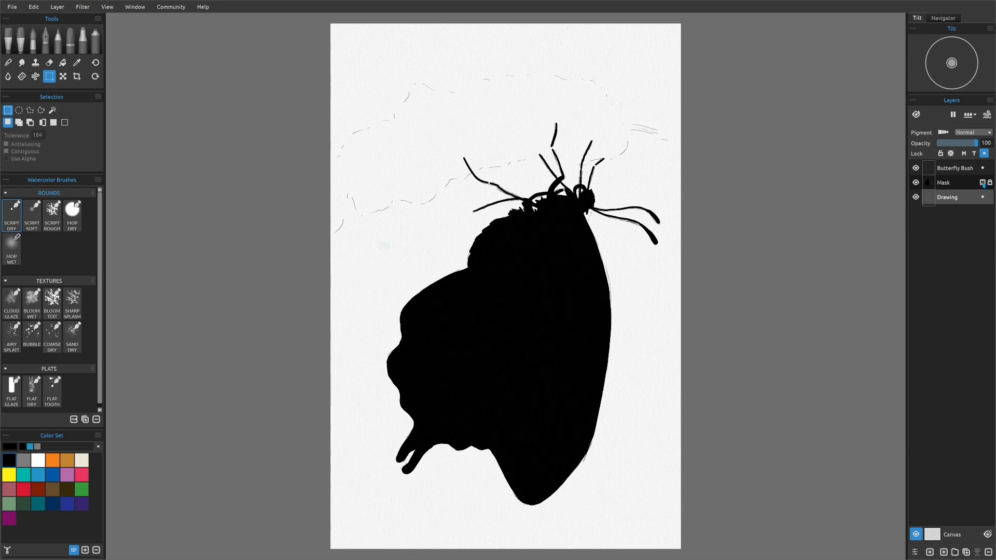
left_click(963, 153)
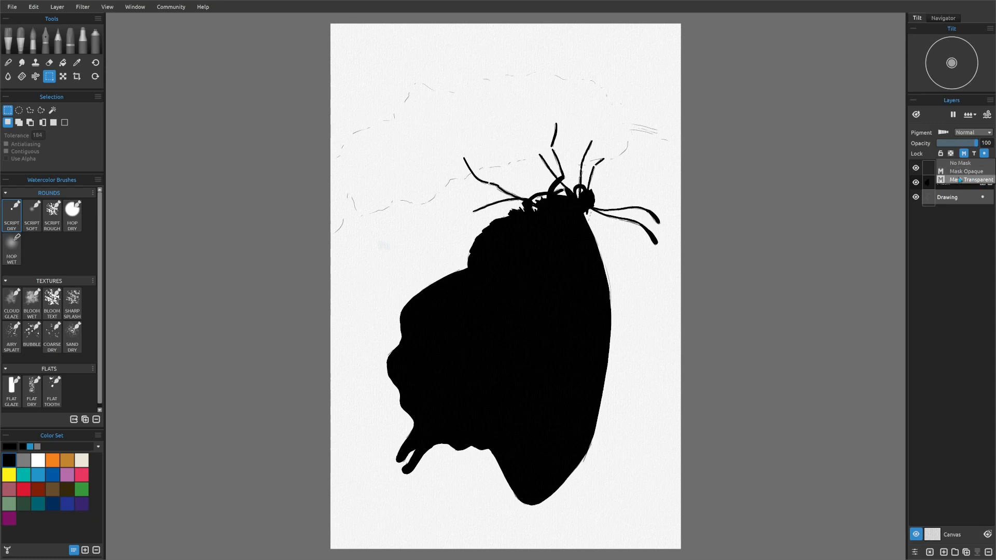
left_click(949, 229)
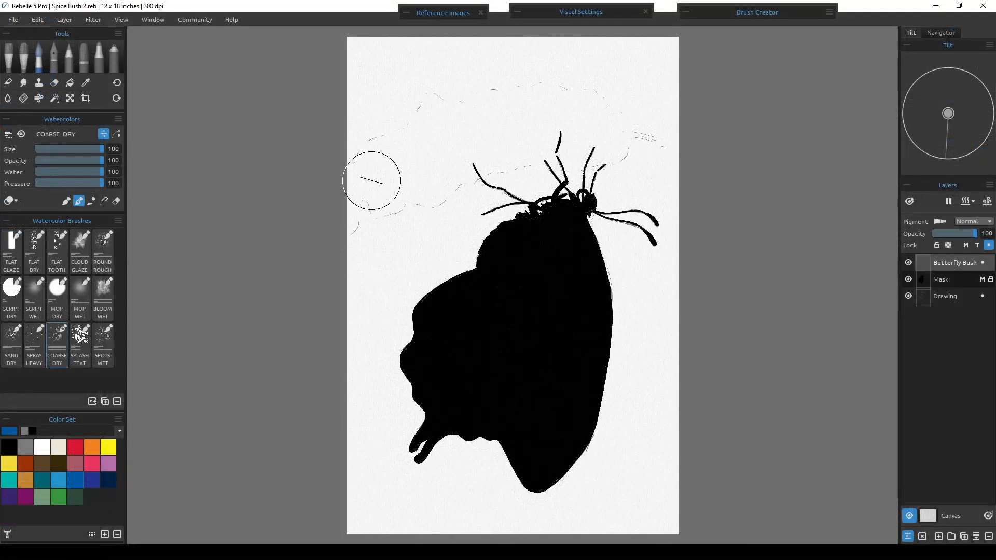
Paint the butterfly bush blue with the Coarse Dry watercolor brush at size 100, adding ochre at its right end.
mouse_move(356, 178)
left_mouse_down()
mouse_move(441, 127)
mouse_move(483, 137)
mouse_move(556, 118)
mouse_move(617, 130)
left_mouse_up()
mouse_move(478, 158)
left_mouse_down()
mouse_move(363, 209)
mouse_move(565, 148)
left_mouse_up()
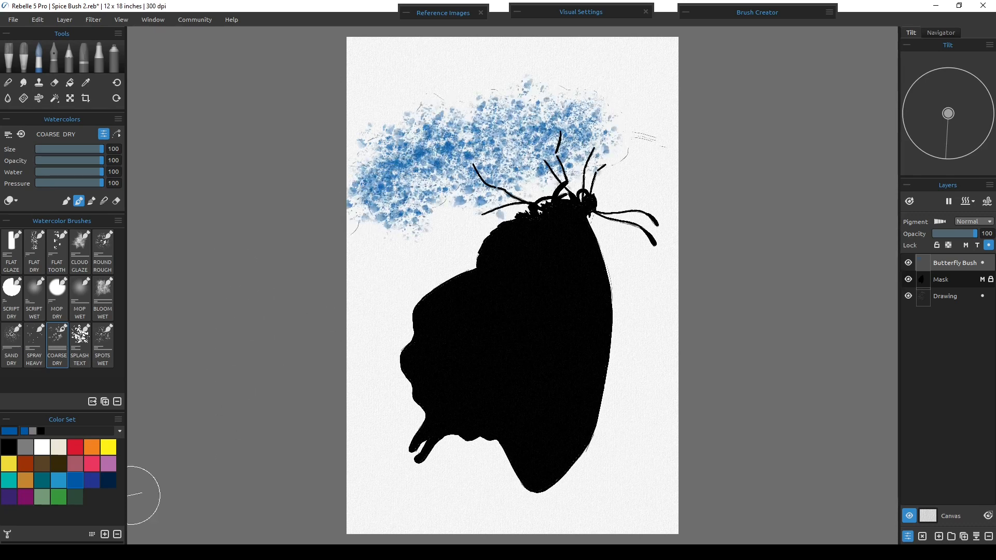
left_click(25, 479)
mouse_move(644, 144)
left_mouse_down()
mouse_move(614, 131)
mouse_move(603, 147)
mouse_move(588, 144)
mouse_move(534, 166)
left_mouse_up()
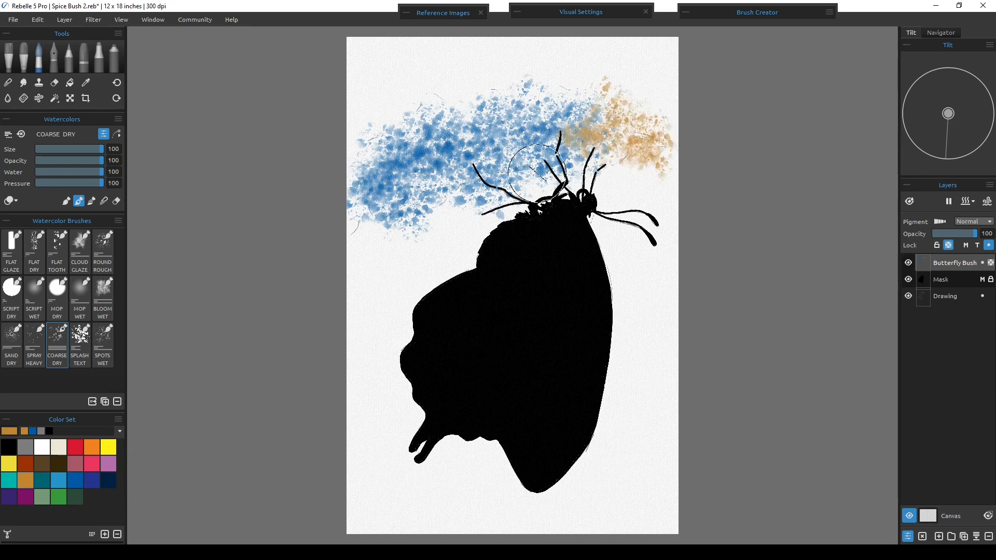
Layer purple over the middle of the blue blossoms and rust red over the ochre end of the bush.
left_click(25, 497)
mouse_move(467, 143)
left_mouse_down()
mouse_move(445, 126)
mouse_move(518, 117)
mouse_move(550, 148)
mouse_move(411, 195)
mouse_move(369, 184)
mouse_move(500, 110)
mouse_move(547, 109)
mouse_move(518, 129)
mouse_move(396, 127)
mouse_move(386, 152)
left_mouse_up()
left_click(30, 464)
mouse_move(570, 132)
left_mouse_down()
mouse_move(678, 155)
mouse_move(546, 154)
mouse_move(619, 142)
mouse_move(632, 117)
mouse_move(679, 138)
left_mouse_up()
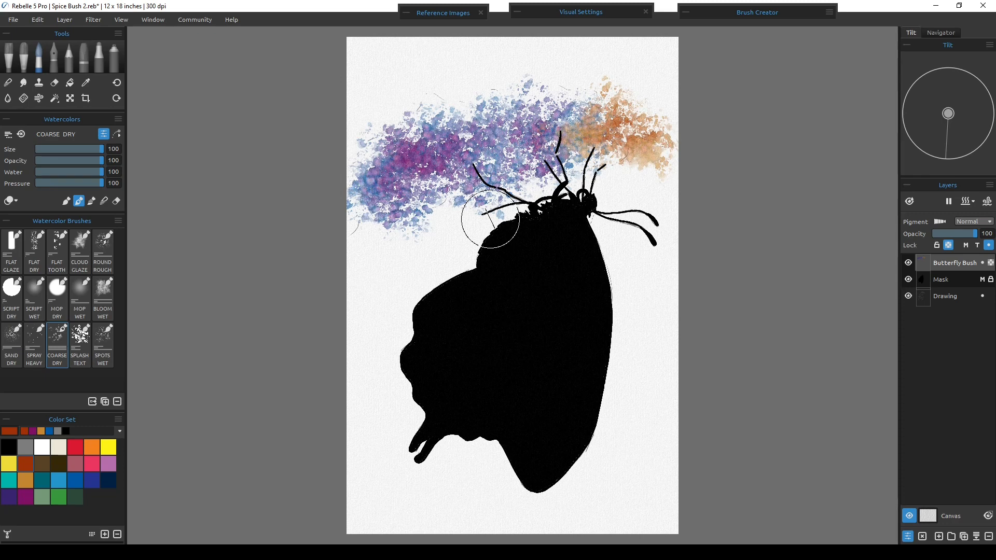
scroll(490, 217, "up", 5)
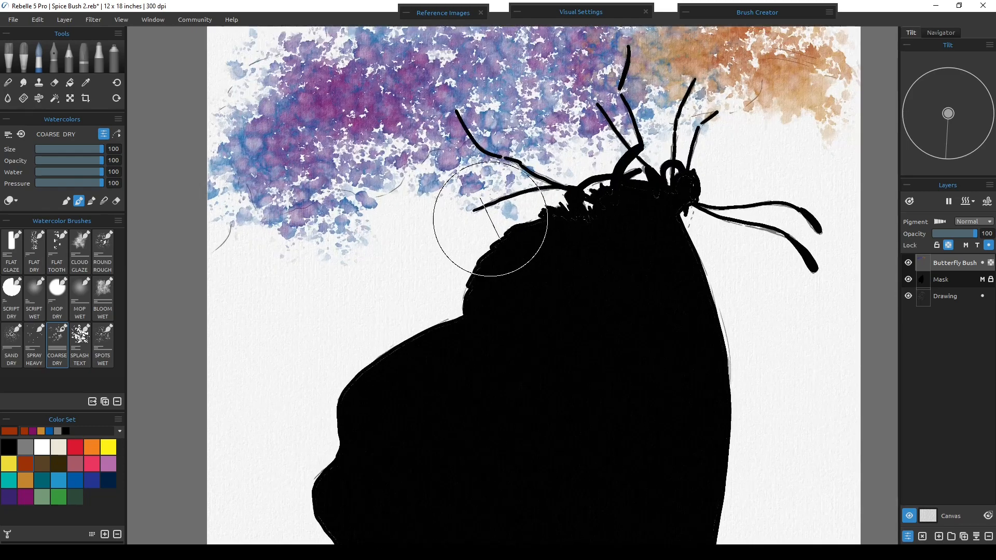
scroll(529, 239, "down", 3)
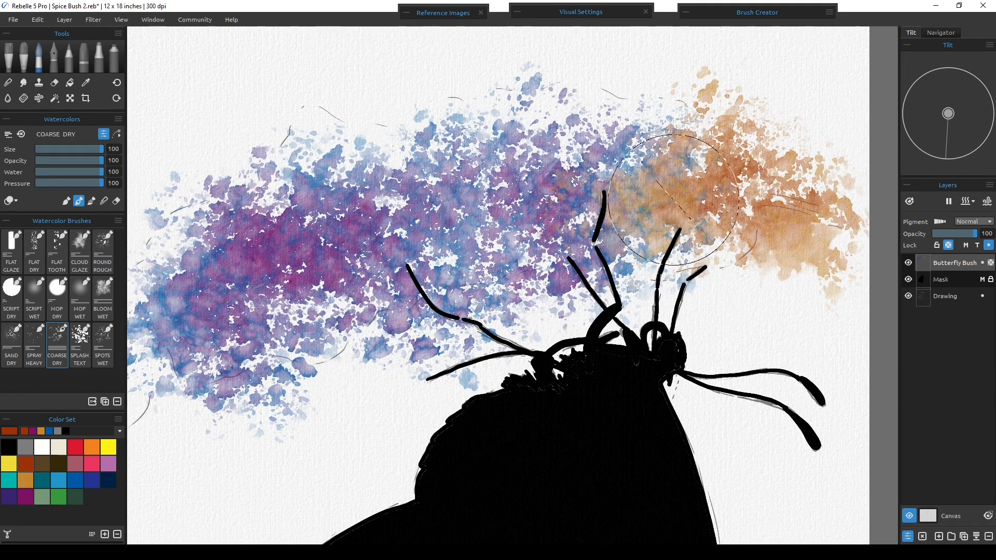
mouse_move(669, 218)
left_mouse_down()
mouse_move(689, 202)
mouse_move(743, 196)
left_mouse_up()
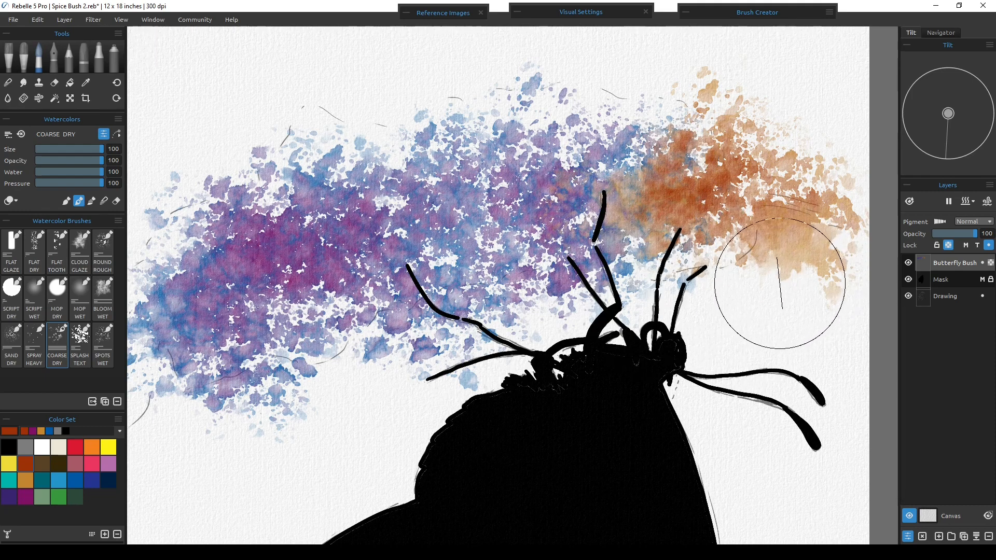
Reduce the brush size to 59 and dab purple into the lower part of the orange blossoms.
left_click(26, 498)
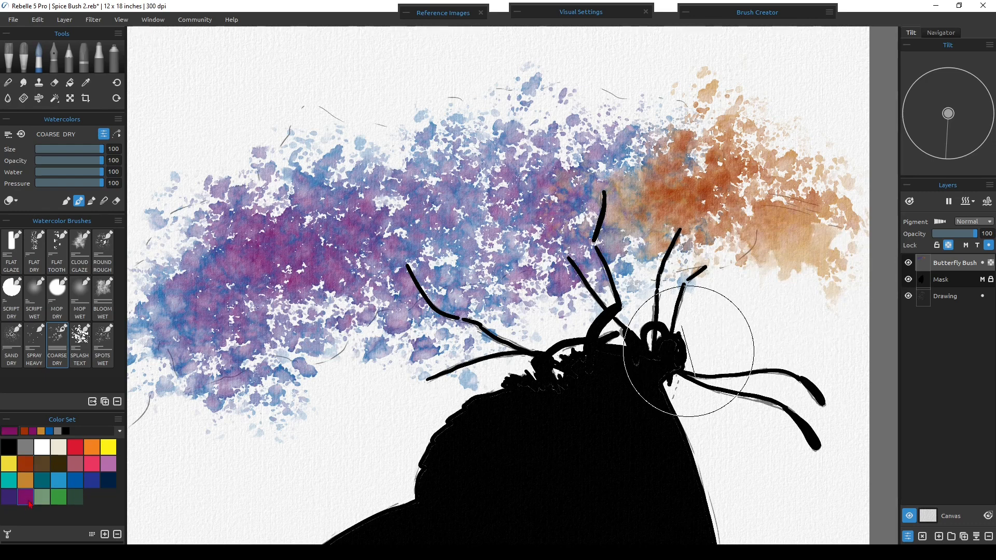
left_click(75, 149)
left_click_drag(768, 214, 721, 219)
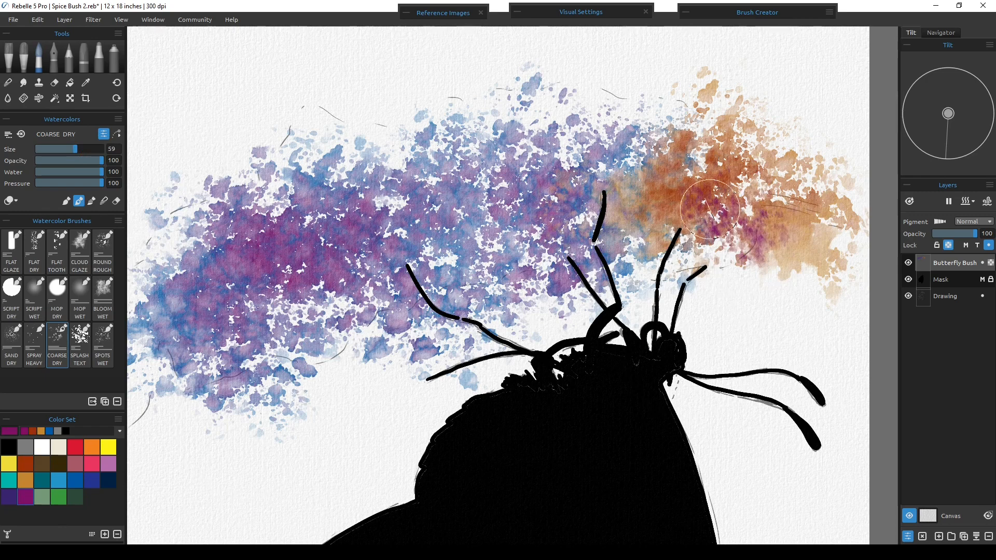
Dab blue over the purple accents and across the purple-blue blossoms, fast-drying the paint between passes.
left_click(75, 480)
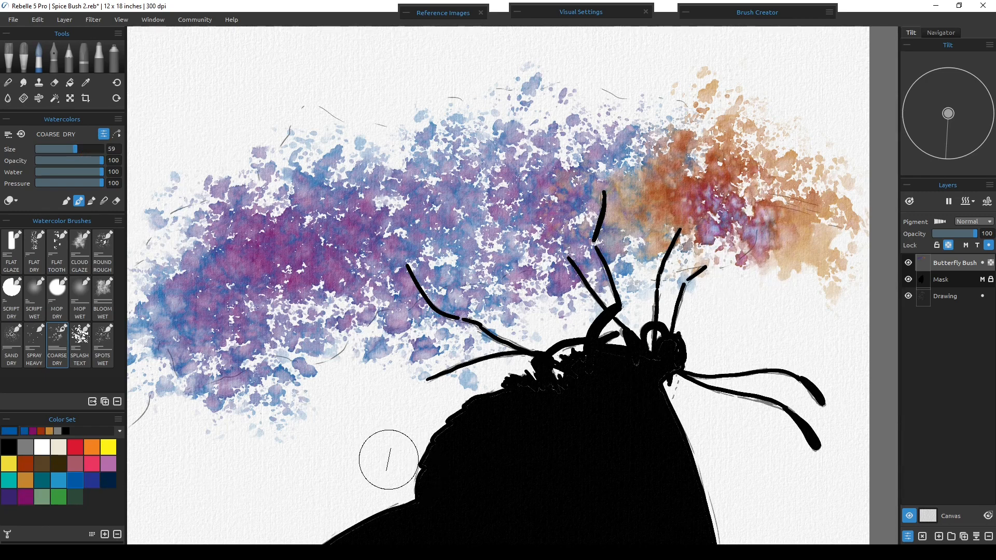
key("f")
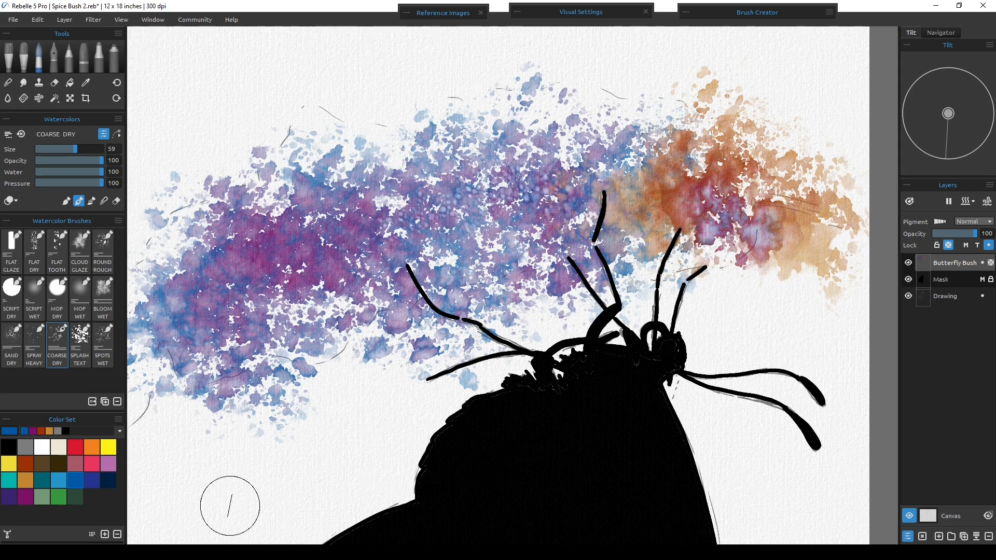
key("f")
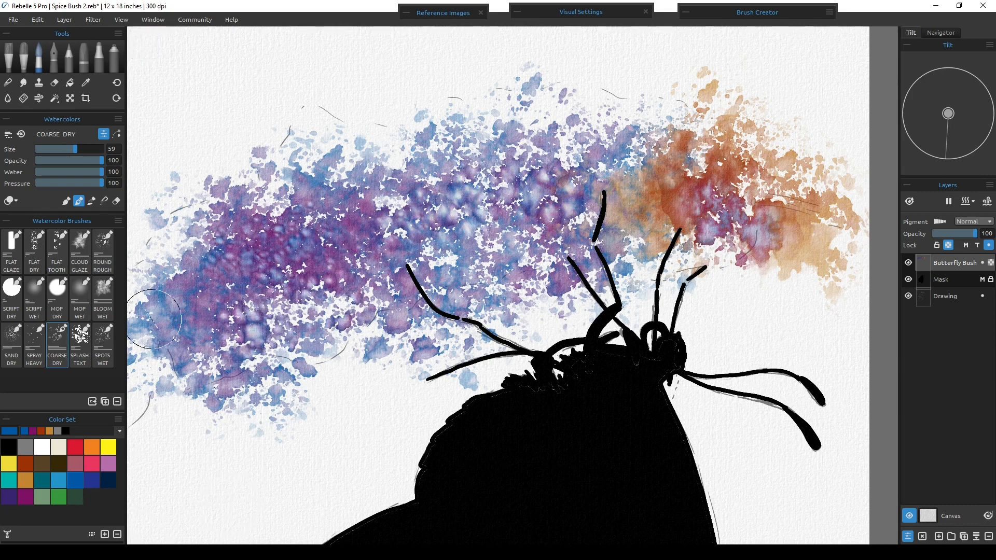
key("f")
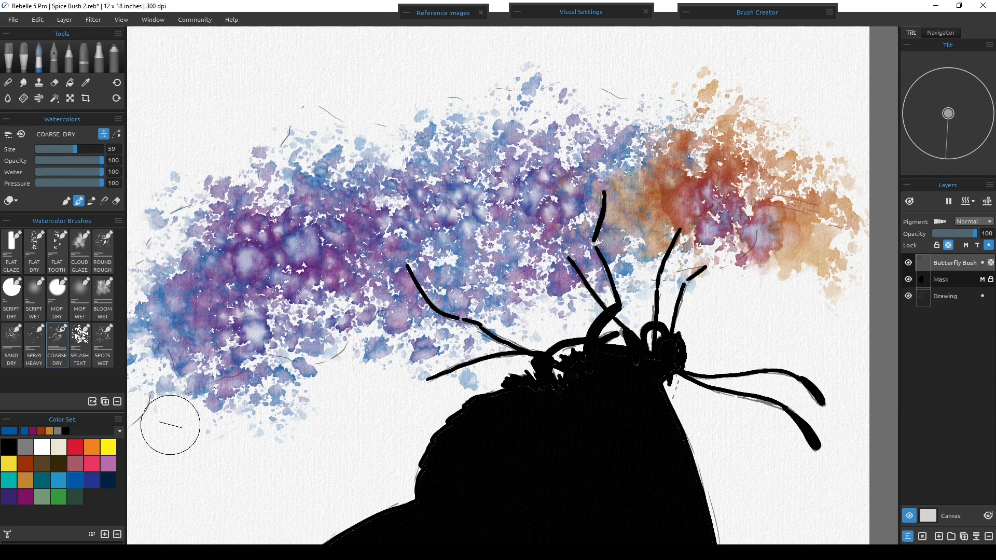
key("f")
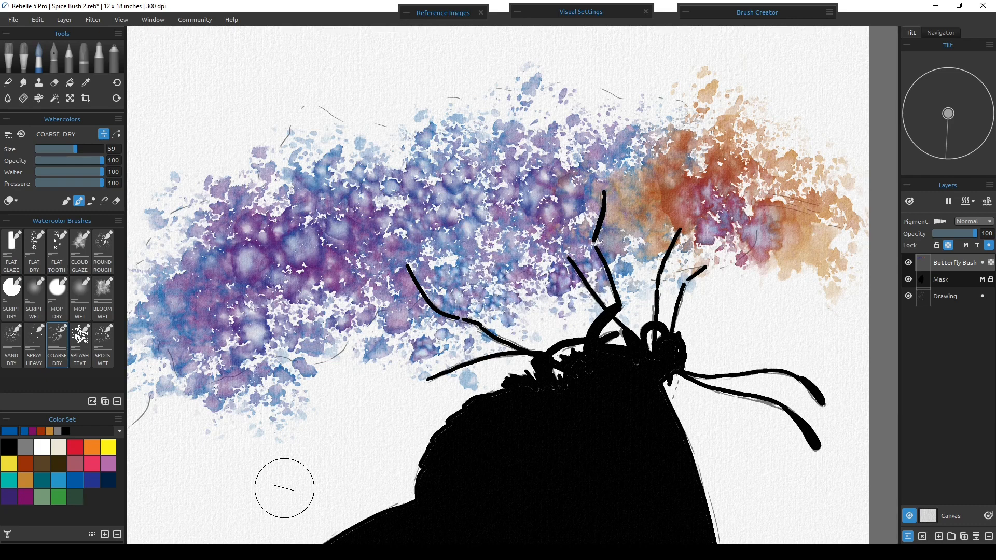
key("f")
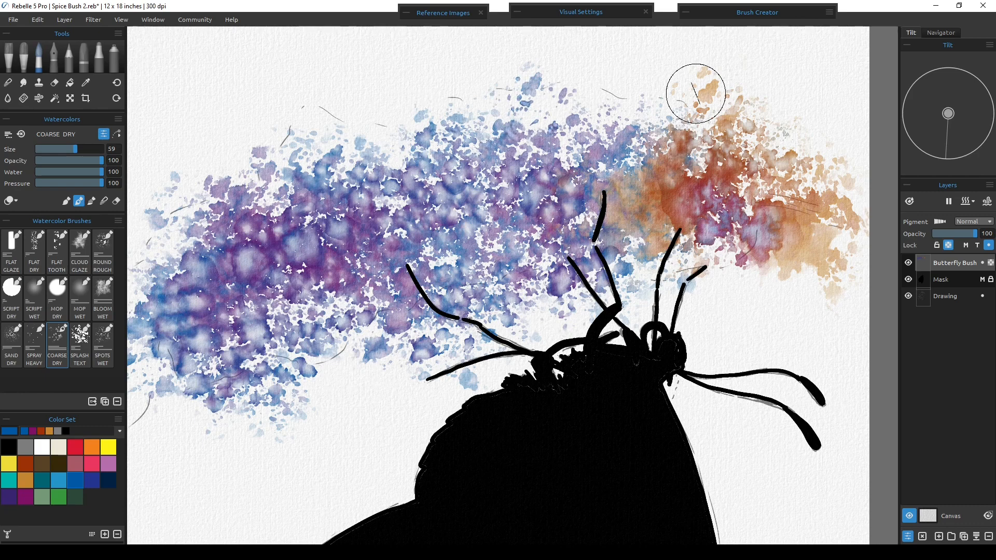
Dab blue into the far right orange blossoms and rust red over the orange area, drying the paint after each color.
left_click_drag(845, 223, 796, 266)
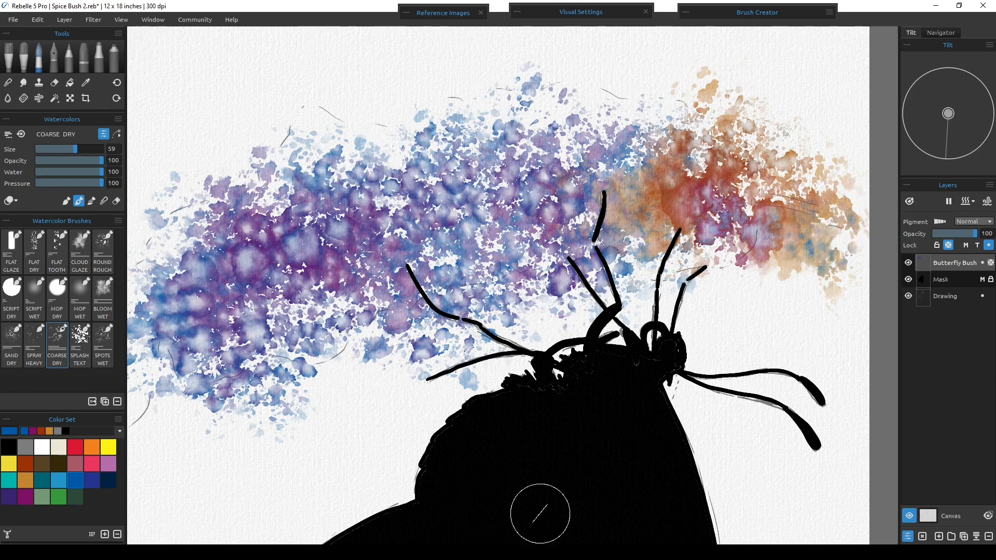
key("f")
left_click(26, 463)
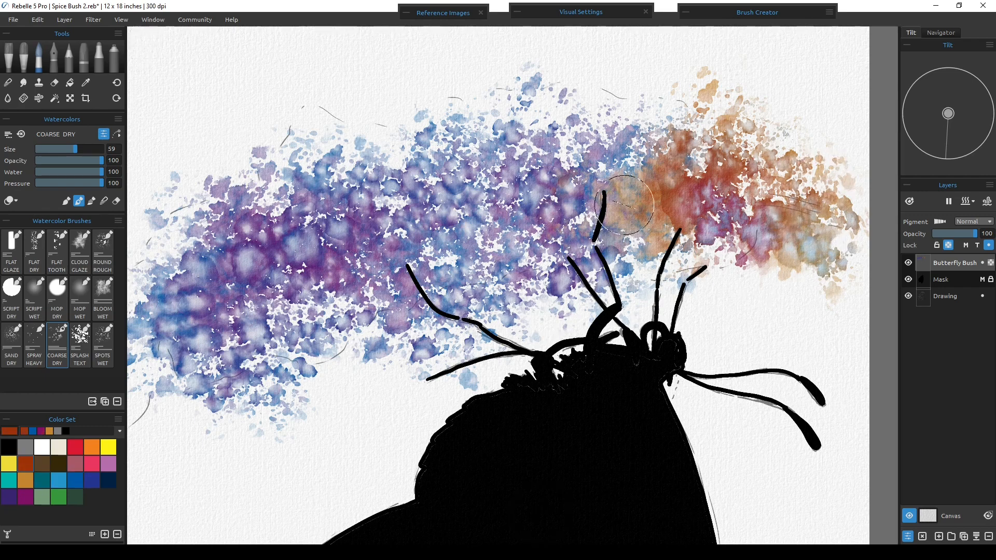
key("f")
Dab ochre over the orange blossoms beside the butterfly's raised leg, dry the paint, and undo the last strokes.
left_click(26, 481)
left_click_drag(627, 195, 642, 197)
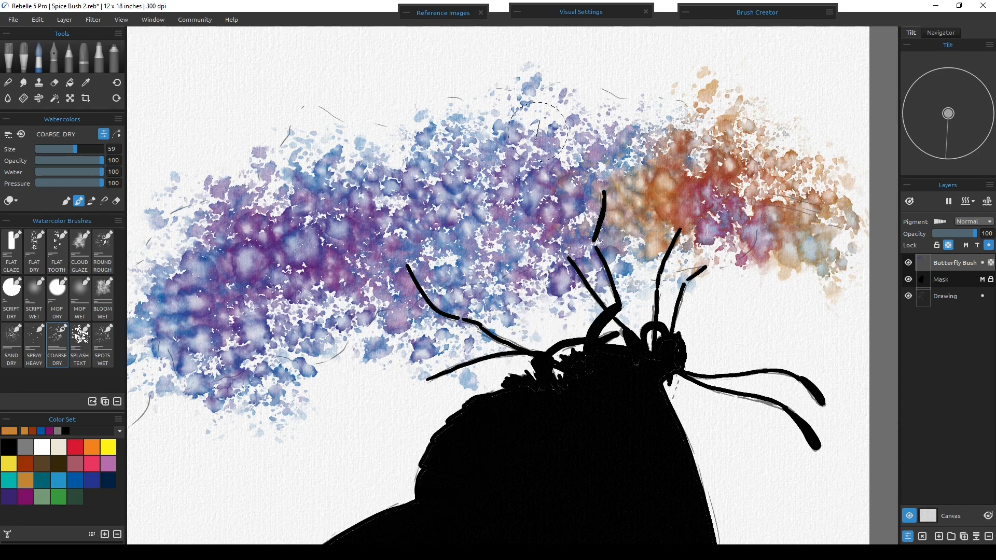
key("f")
key("ctrl+z")
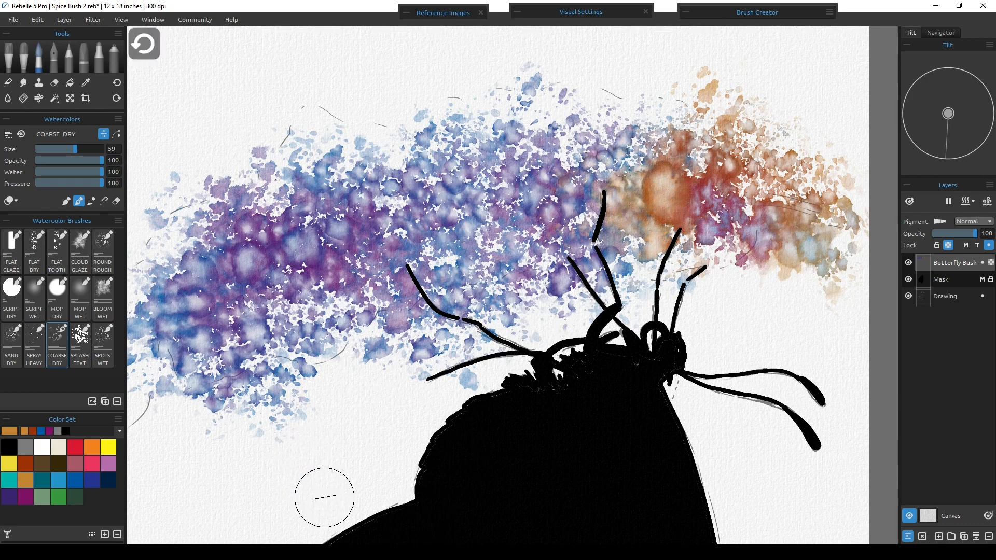
key("ctrl+z")
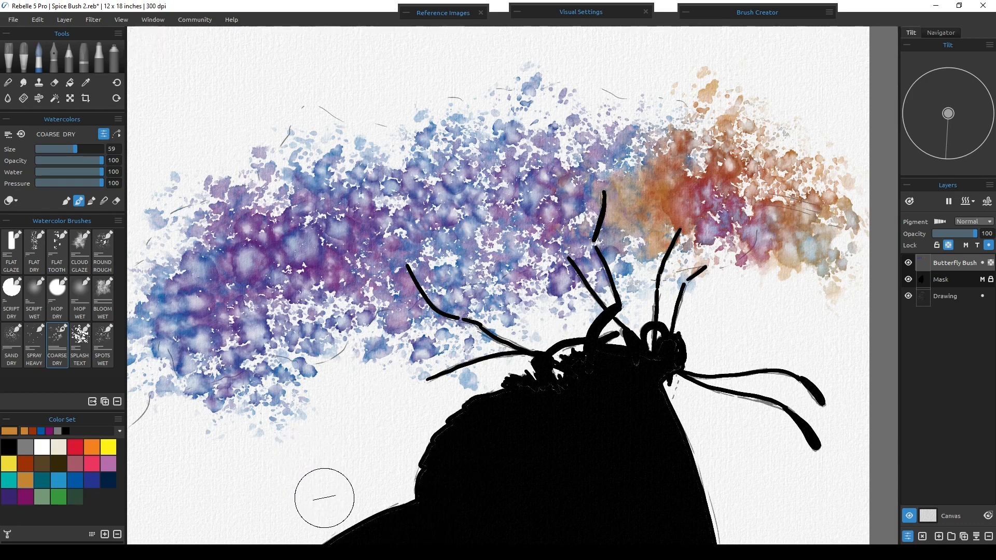
key("ctrl+z")
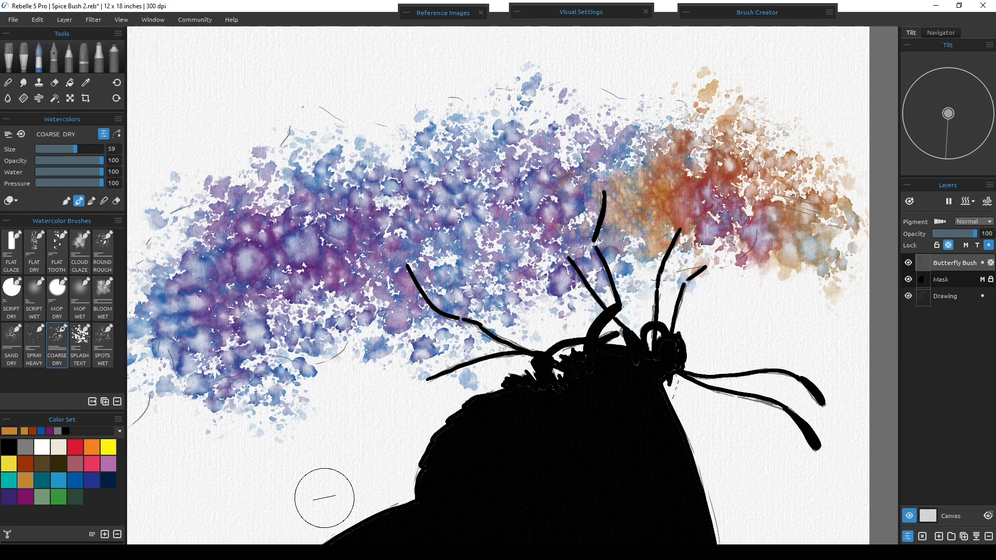
key("ctrl+z")
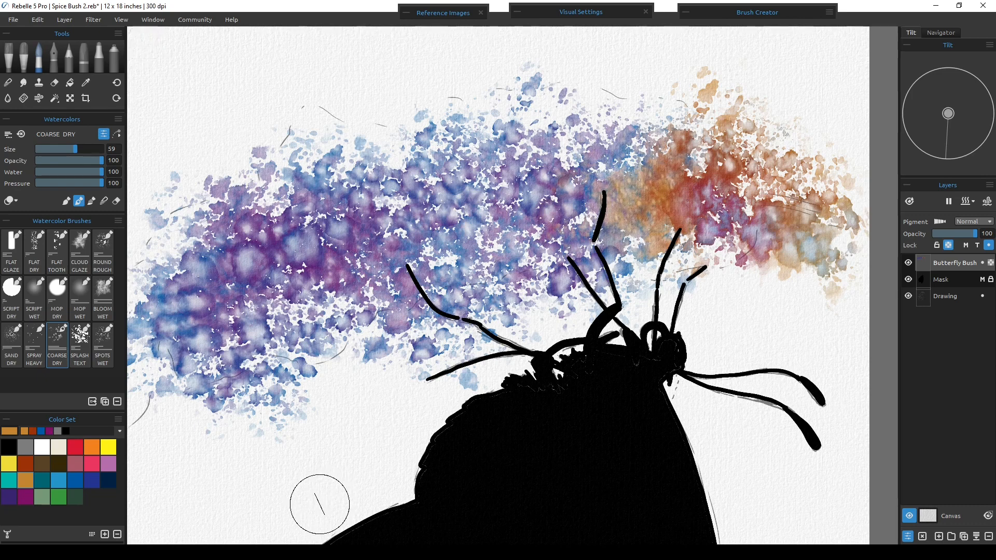
key("ctrl+z")
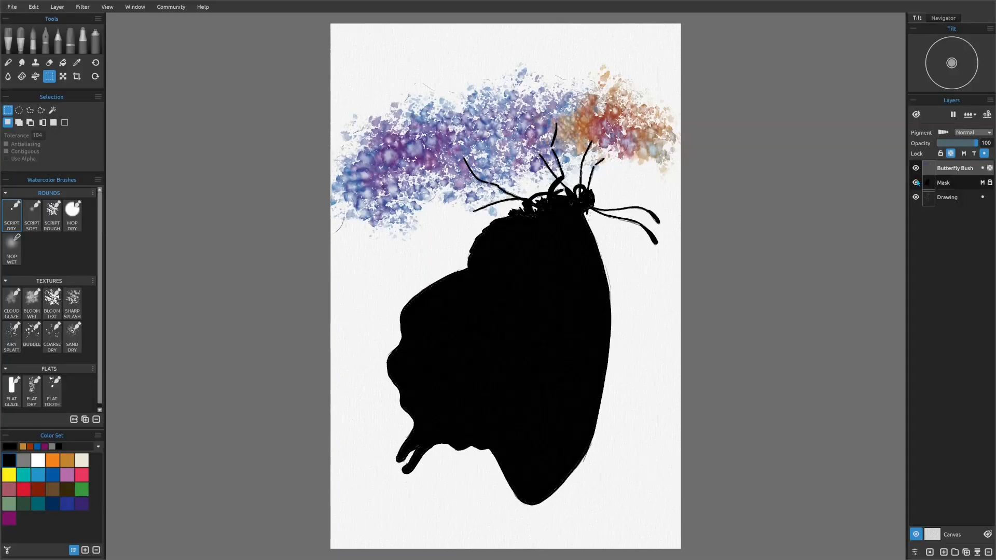
Duplicate the Butterfly Bush layer and hide both the Mask layer and the original Butterfly Bush layer.
left_click(915, 183)
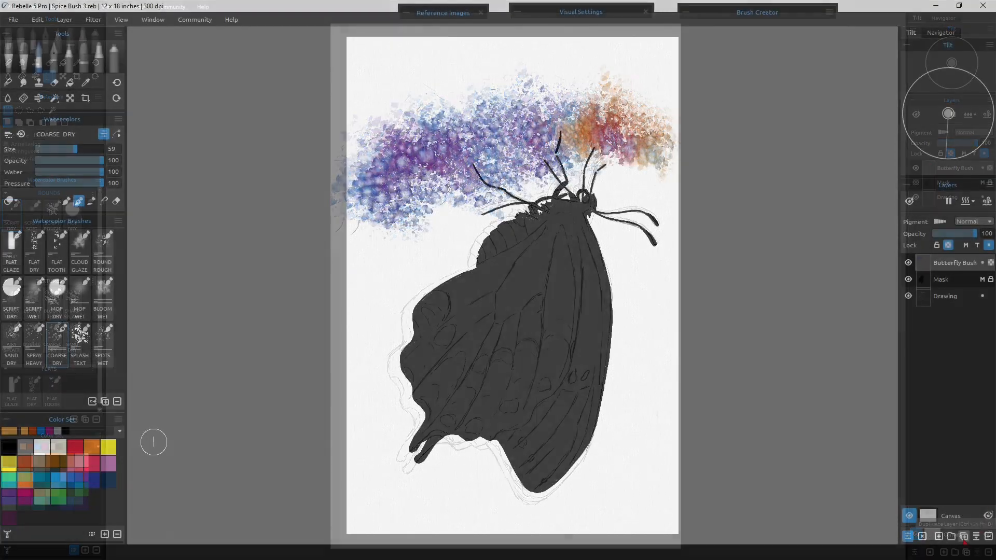
left_click(964, 537)
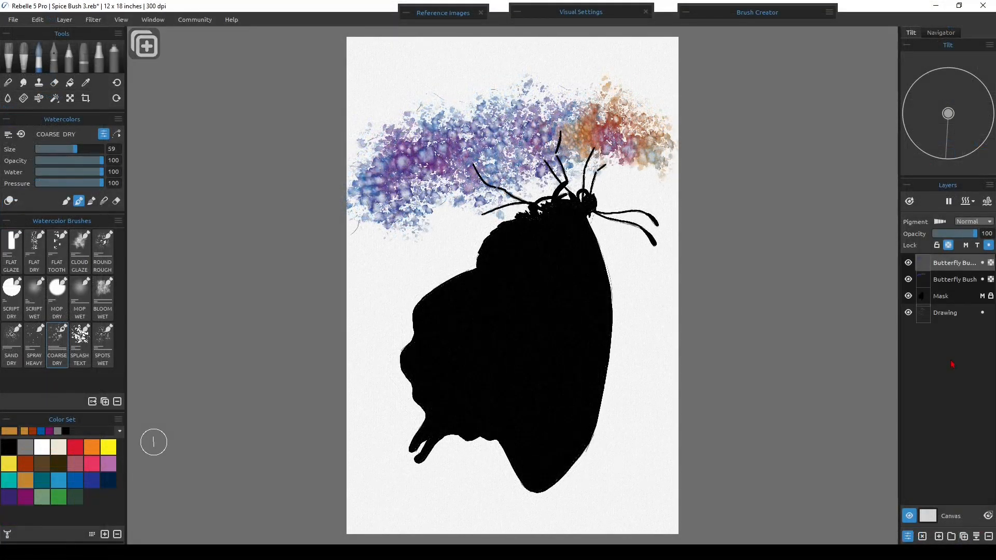
left_click(908, 297)
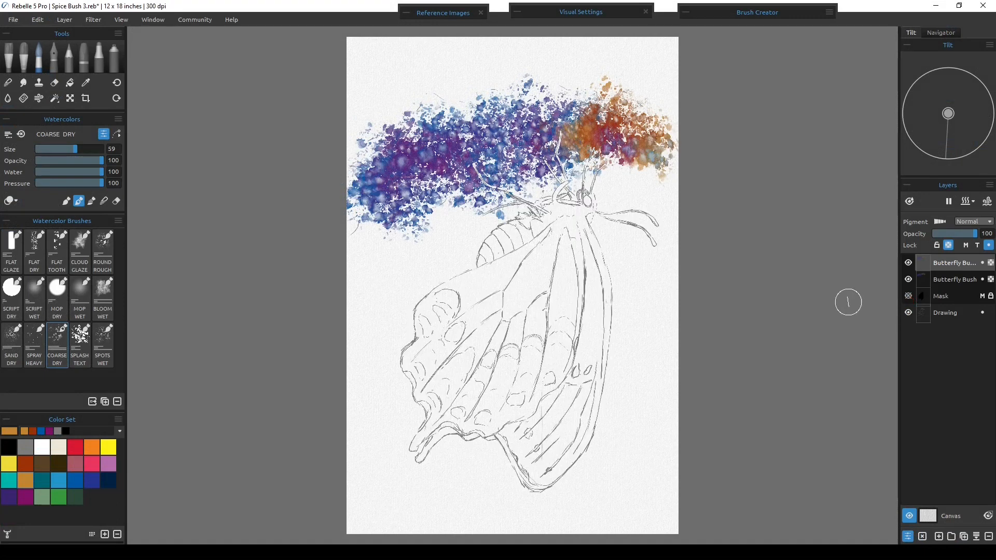
left_click(908, 279)
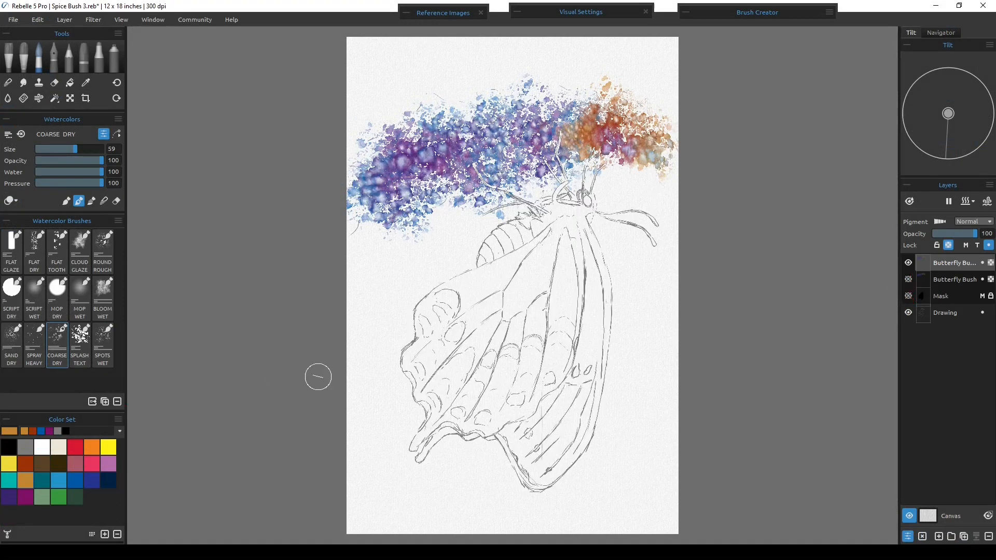
Paint all the blossoms on the duplicated layer solid black with the Flat Glaze brush at size 100.
left_click(9, 447)
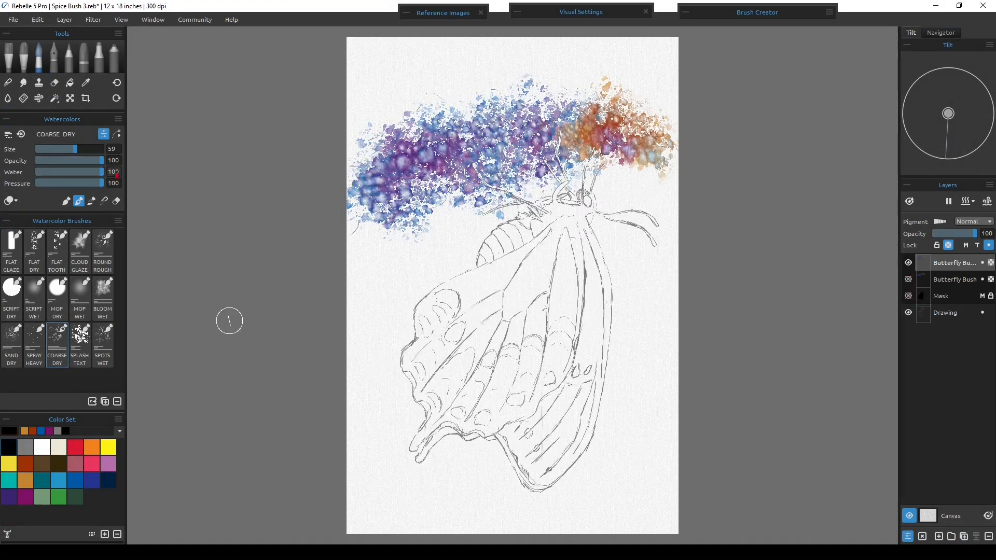
left_click(11, 248)
mouse_move(50, 161)
left_mouse_down()
mouse_move(120, 164)
mouse_move(15, 184)
mouse_move(66, 150)
mouse_move(109, 150)
left_mouse_up()
mouse_move(358, 218)
left_mouse_down()
mouse_move(373, 146)
mouse_move(417, 259)
mouse_move(534, 130)
mouse_move(550, 155)
mouse_move(581, 145)
mouse_move(594, 173)
mouse_move(671, 115)
mouse_move(662, 195)
mouse_move(692, 148)
left_mouse_up()
mouse_move(359, 141)
left_mouse_down()
mouse_move(407, 126)
mouse_move(446, 181)
mouse_move(663, 171)
mouse_move(614, 99)
left_mouse_up()
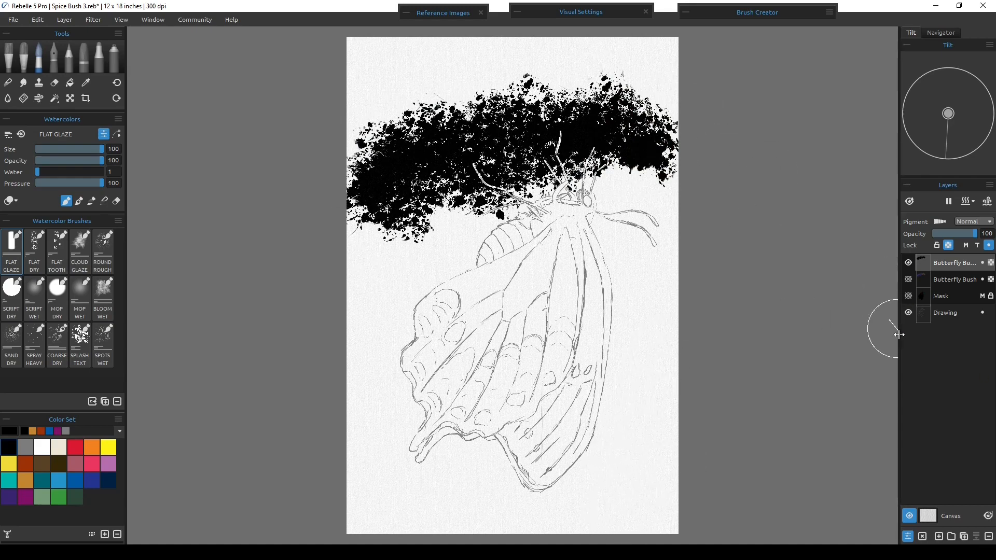
Rename the duplicated blossom layer as Butterfly Bush Mask, widening the layer list to show full names.
left_click_drag(898, 328, 865, 343)
double_click(943, 266)
left_click_drag(942, 264, 919, 448)
type("Mask")
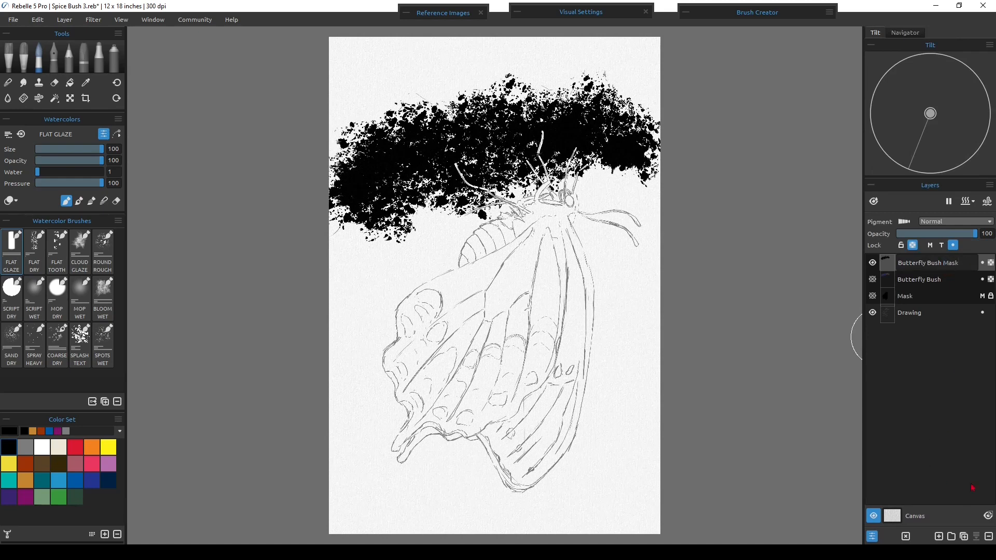
key("Return")
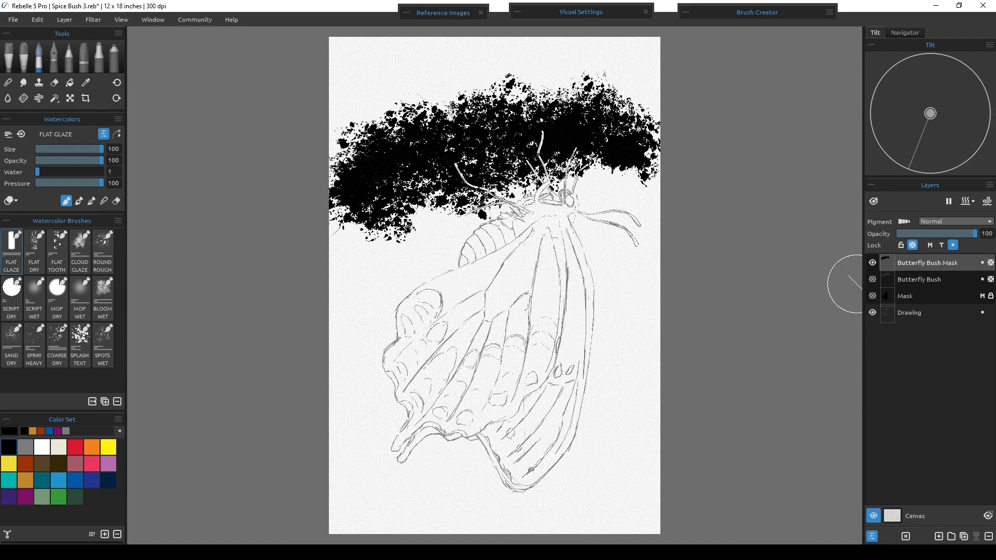
Hide the Butterfly Bush Mask layer and show the Butterfly Bush layer.
left_click(872, 263)
left_click(872, 281)
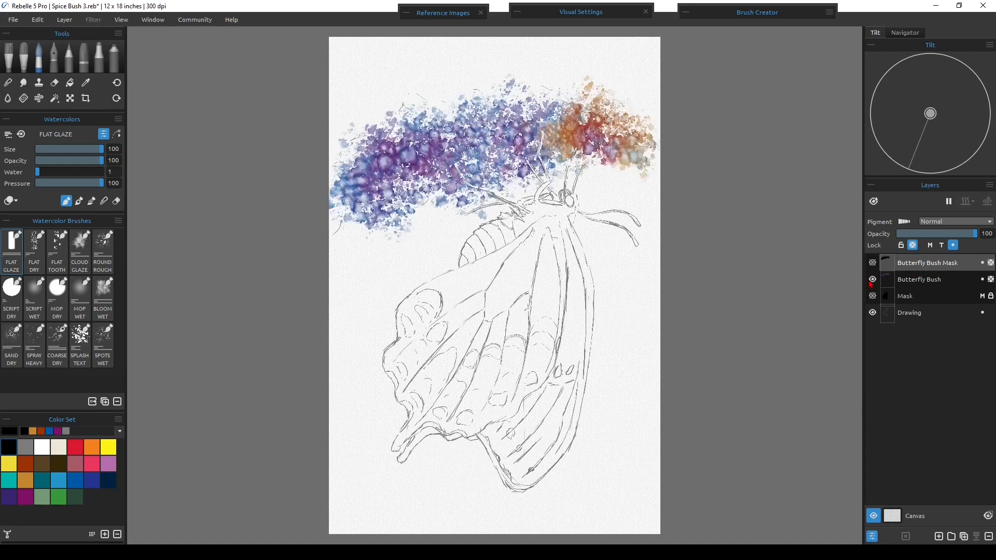
left_click(872, 263)
left_click(872, 263)
left_click(872, 295)
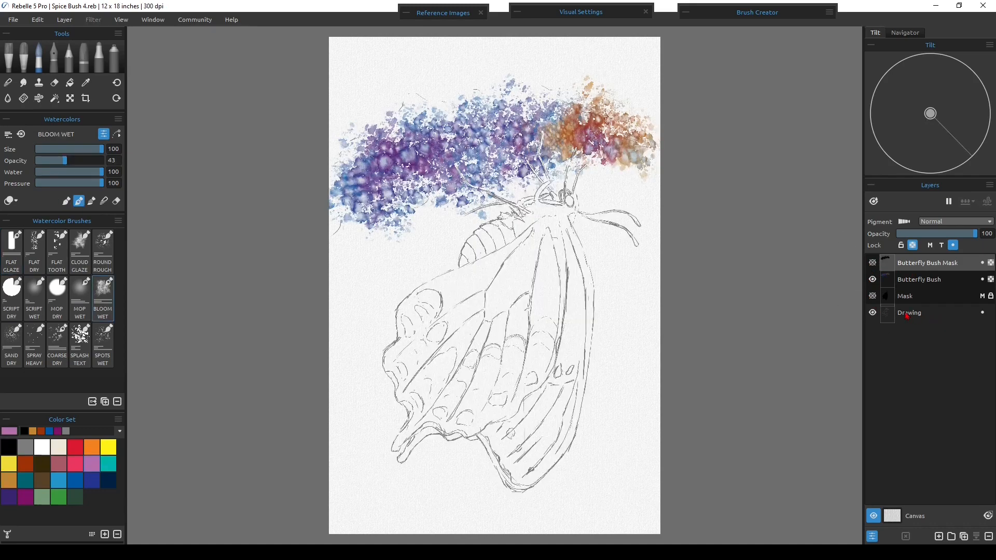
Add a new layer above the Drawing layer and name it Butterfly.
left_click(906, 315)
key("ctrl+shift+n")
double_click(904, 312)
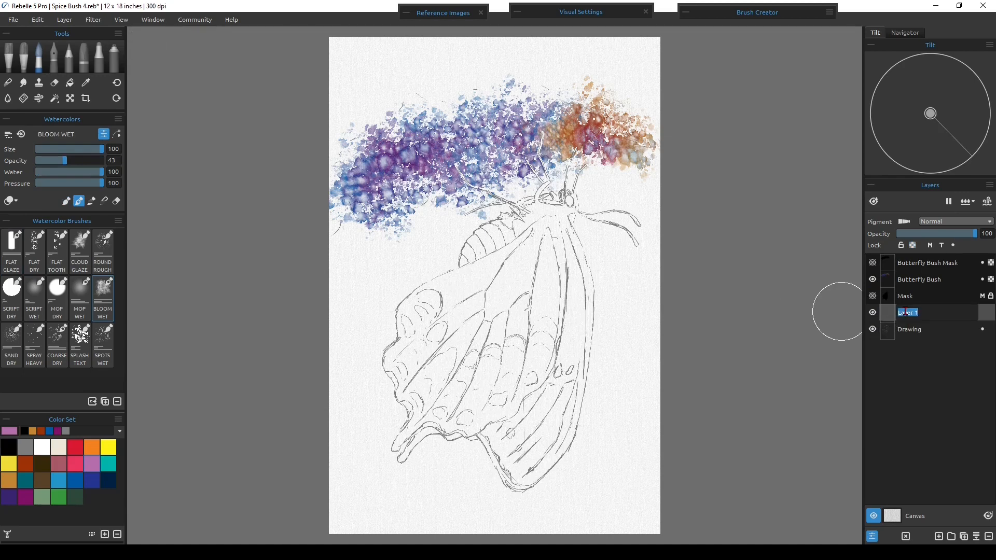
type("Butterfly")
key("Return")
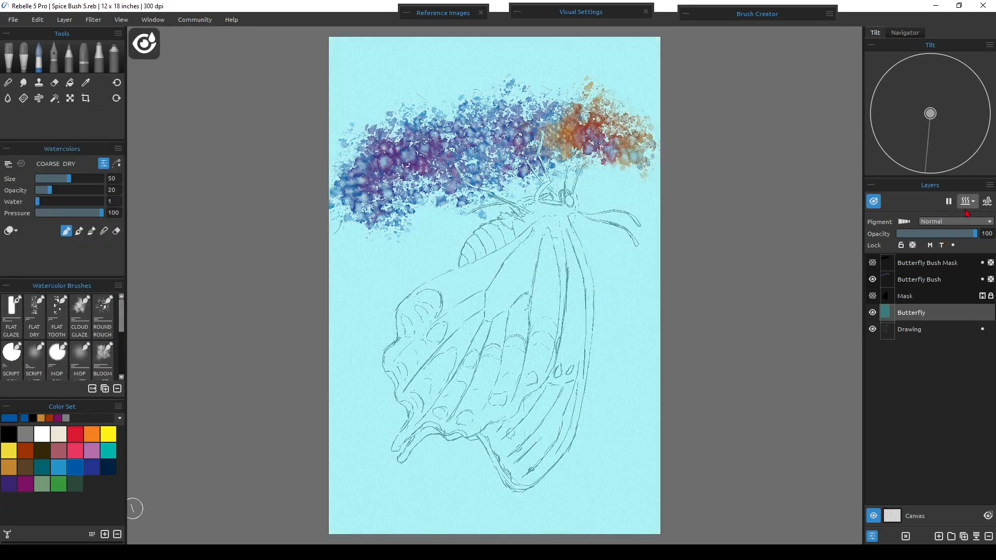
Dry the Butterfly layer, then apply the mask to it and wet only the butterfly shape.
left_click(971, 203)
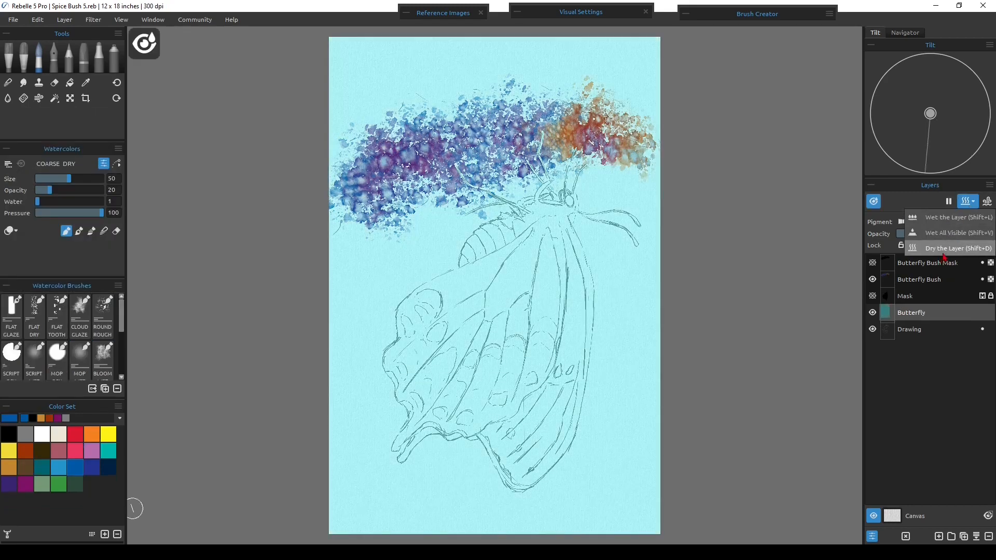
left_click(955, 244)
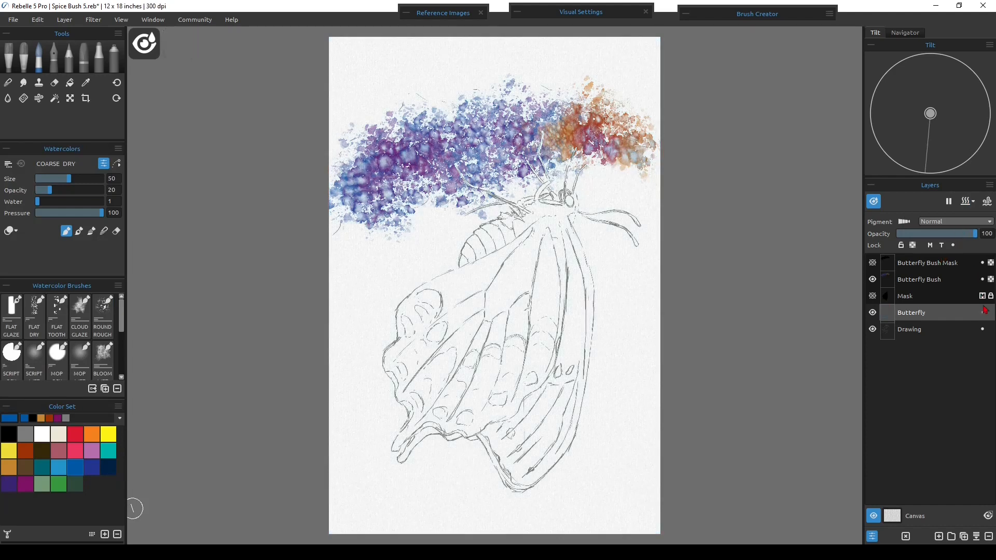
left_click(952, 245)
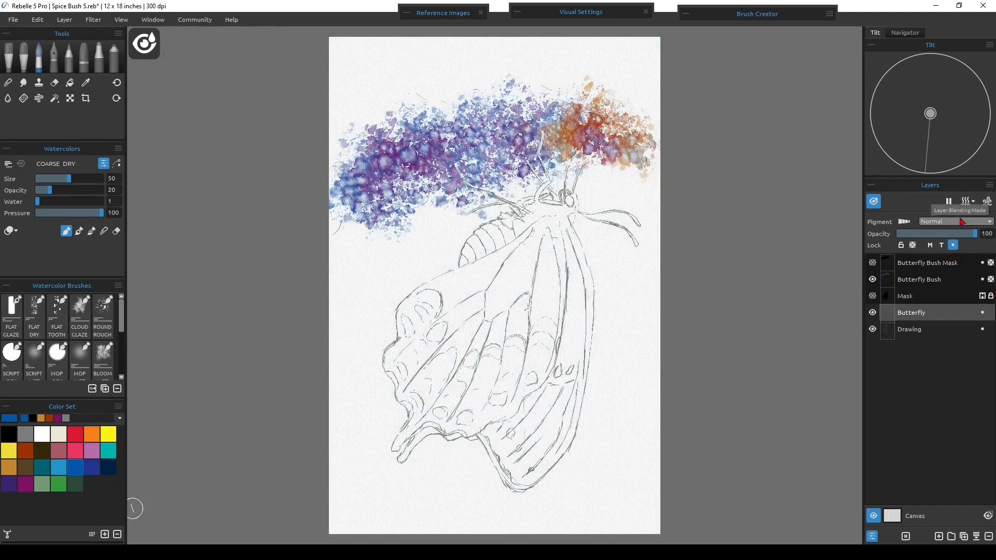
left_click(966, 201)
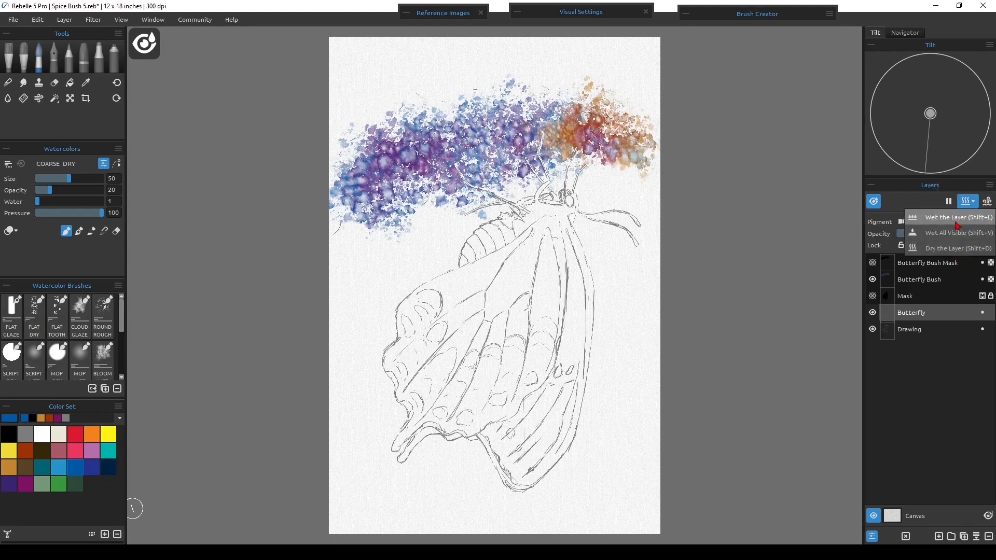
left_click(957, 223)
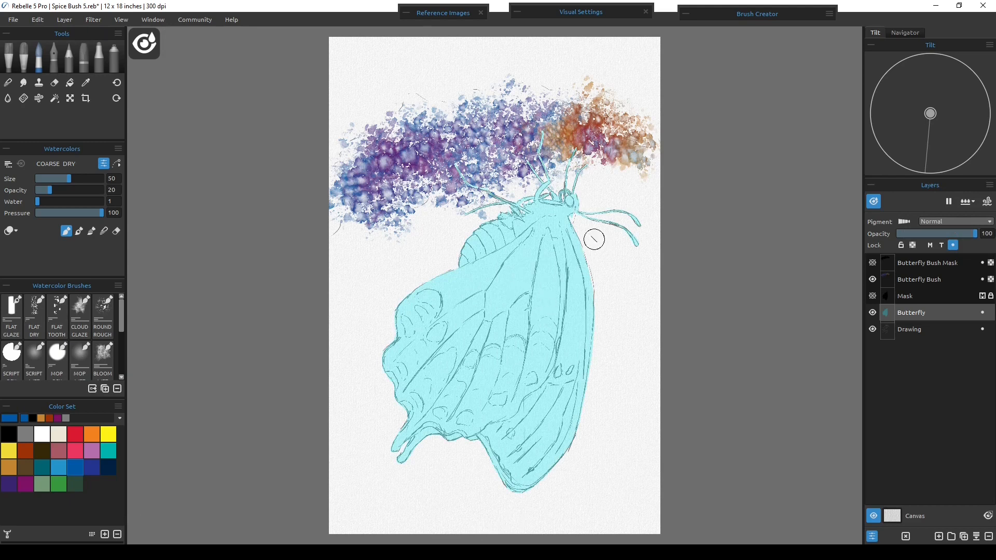
Dry scattered spots across the wet wings using the Spatter 3 dry brush at size 100, and turn off the wetness display.
left_click(23, 98)
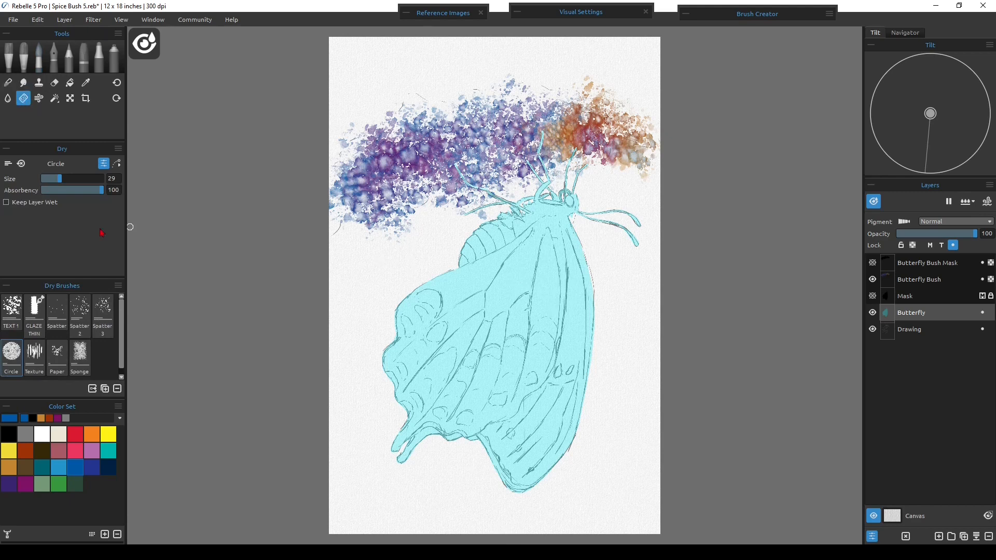
left_click(102, 314)
mouse_move(423, 338)
left_mouse_down()
mouse_move(455, 311)
mouse_move(487, 327)
mouse_move(491, 349)
mouse_move(440, 397)
mouse_move(371, 351)
mouse_move(422, 304)
mouse_move(402, 384)
mouse_move(414, 426)
mouse_move(471, 371)
mouse_move(522, 349)
mouse_move(572, 353)
mouse_move(581, 383)
mouse_move(567, 329)
mouse_move(550, 473)
mouse_move(566, 282)
mouse_move(518, 366)
mouse_move(461, 392)
mouse_move(433, 497)
mouse_move(476, 459)
mouse_move(505, 496)
mouse_move(450, 525)
left_mouse_up()
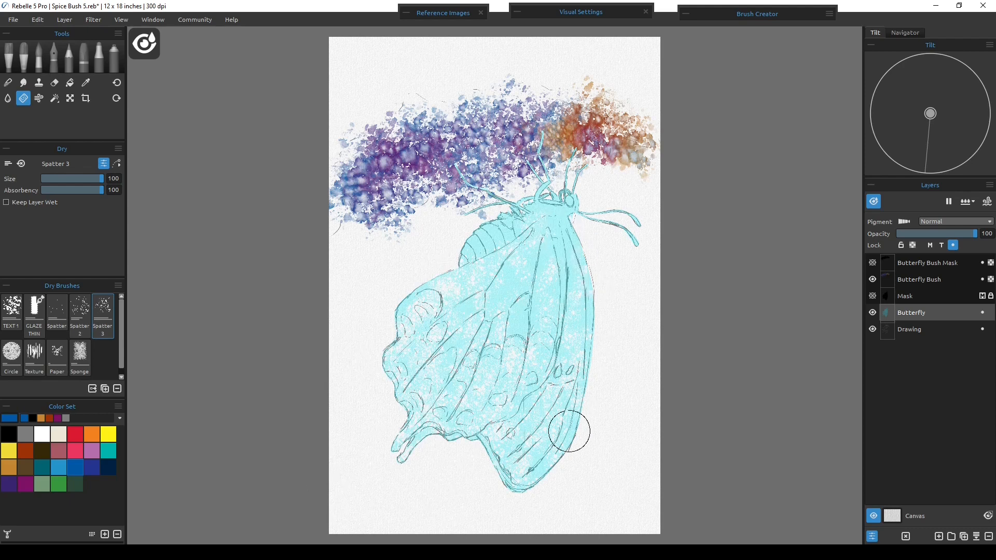
left_click(873, 202)
Wash mauve, ochre and pinkish red over the butterfly with the Coarse Wet brush at size 100 and opacity 20.
left_click(98, 449)
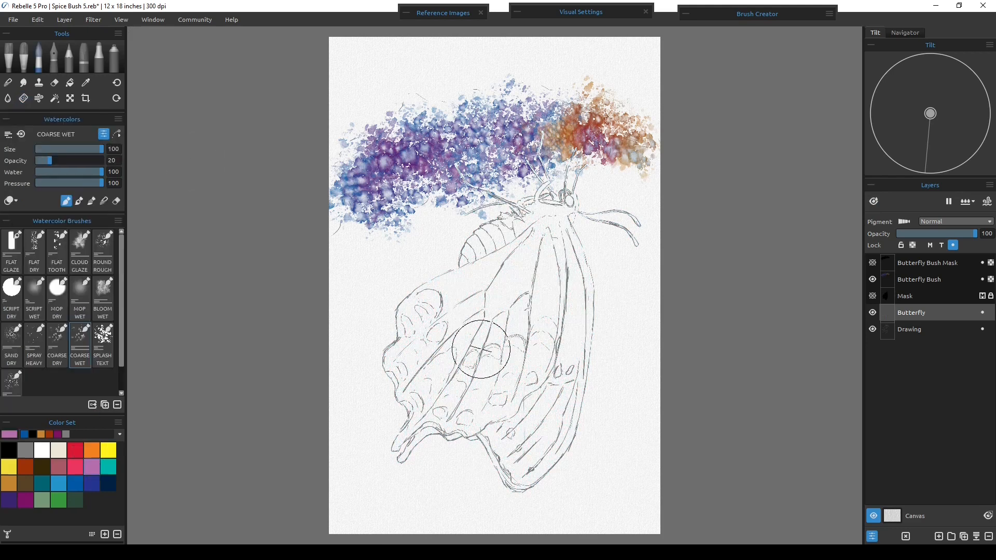
mouse_move(493, 241)
left_mouse_down()
mouse_move(555, 207)
mouse_move(529, 462)
mouse_move(471, 277)
mouse_move(580, 176)
left_mouse_up()
left_click(9, 483)
mouse_move(429, 320)
left_mouse_down()
mouse_move(429, 443)
mouse_move(445, 408)
mouse_move(514, 496)
mouse_move(465, 257)
mouse_move(525, 200)
mouse_move(408, 426)
left_mouse_up()
left_click(75, 467)
mouse_move(479, 334)
left_mouse_down()
mouse_move(529, 456)
mouse_move(380, 432)
mouse_move(456, 473)
mouse_move(422, 316)
mouse_move(424, 358)
mouse_move(591, 541)
left_mouse_up()
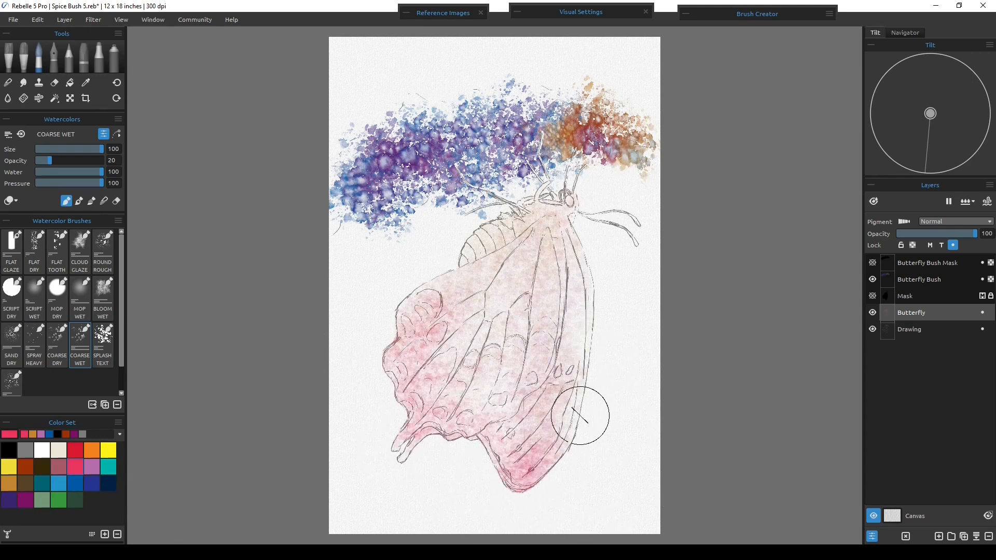
Dab teal and blue along the outer edges and tails of the wings.
left_click(108, 467)
mouse_move(406, 318)
left_mouse_down()
mouse_move(399, 367)
mouse_move(462, 493)
mouse_move(514, 449)
mouse_move(396, 296)
mouse_move(466, 407)
mouse_move(396, 422)
left_mouse_up()
left_click(76, 483)
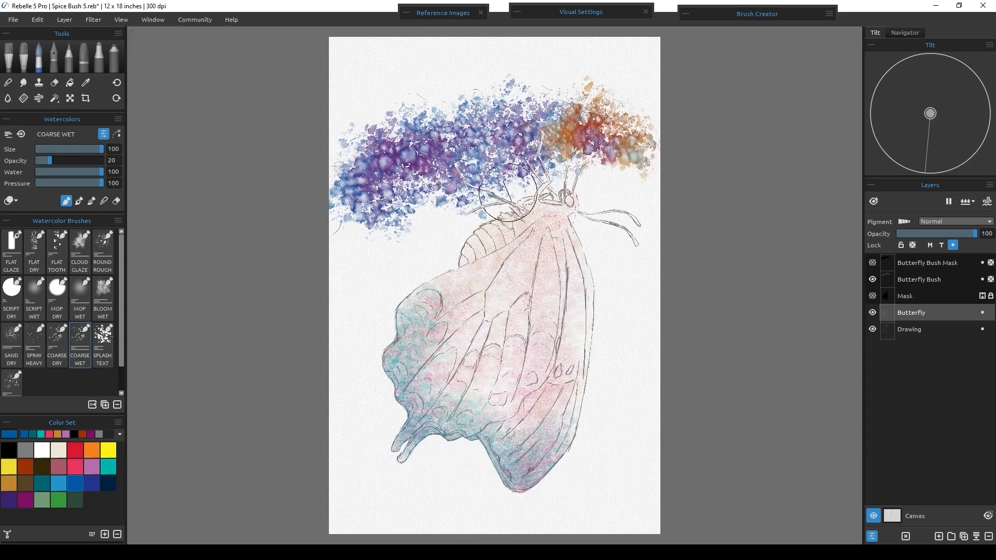
scroll(522, 311, "up", 5)
mouse_move(628, 484)
left_mouse_down()
mouse_move(699, 276)
mouse_move(644, 433)
mouse_move(643, 532)
left_mouse_up()
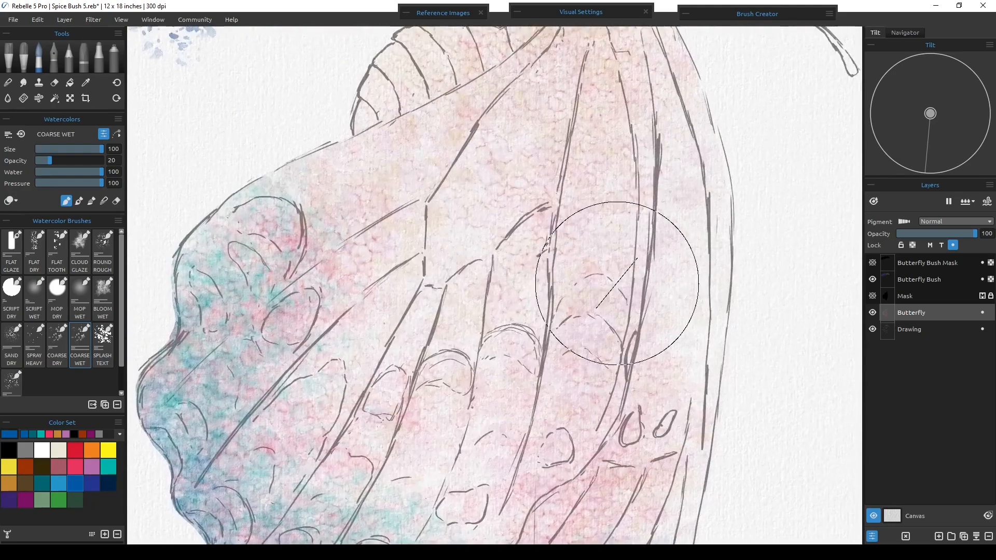
key("ctrl+0")
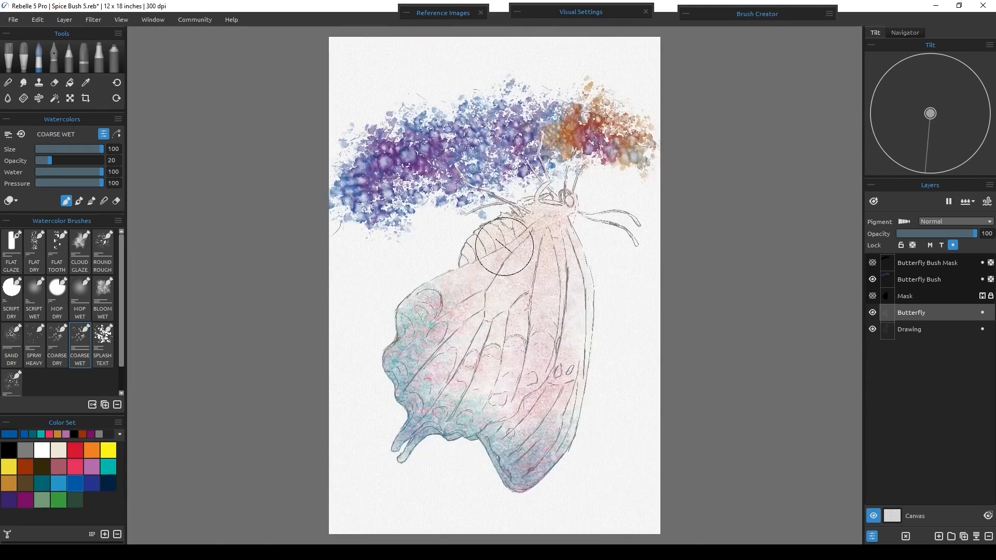
Add a new layer and glaze mauve over the wings with the Bloom Wet brush at size 100 and opacity 19.
left_click(938, 536)
left_click(92, 467)
left_click(103, 299)
left_click_drag(84, 149, 102, 149)
left_click_drag(56, 160, 49, 160)
mouse_move(419, 332)
left_mouse_down()
mouse_move(516, 271)
mouse_move(521, 494)
left_mouse_up()
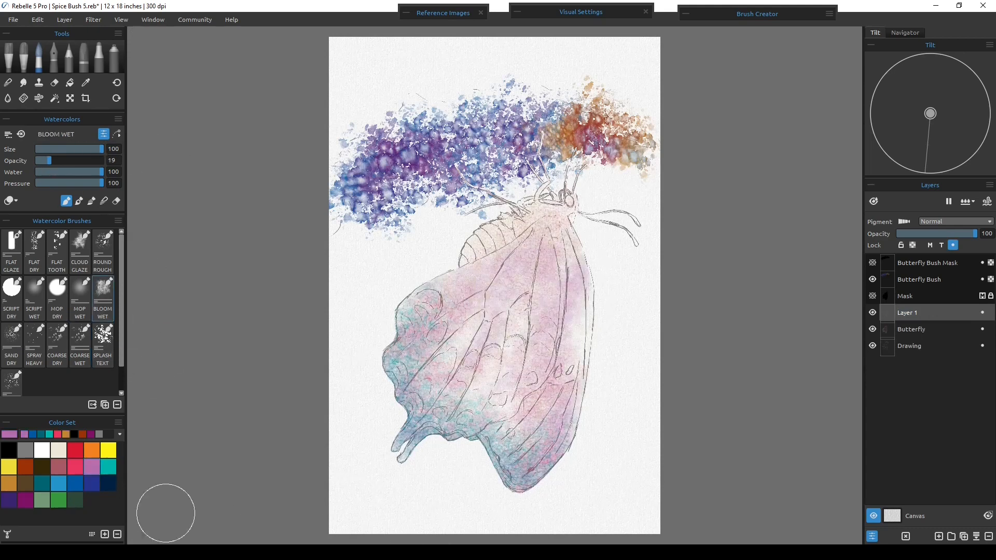
Glaze blue over the outer wing edges and the wing base, and fast-dry the paint.
left_click(75, 484)
mouse_move(567, 222)
left_mouse_down()
mouse_move(573, 244)
mouse_move(560, 221)
mouse_move(527, 291)
mouse_move(575, 284)
mouse_move(415, 327)
mouse_move(575, 299)
mouse_move(567, 437)
mouse_move(393, 306)
mouse_move(393, 471)
mouse_move(388, 325)
mouse_move(396, 470)
mouse_move(495, 459)
mouse_move(531, 487)
mouse_move(424, 343)
mouse_move(428, 373)
mouse_move(462, 370)
mouse_move(535, 482)
mouse_move(508, 457)
mouse_move(527, 419)
mouse_move(456, 415)
mouse_move(418, 378)
mouse_move(423, 320)
mouse_move(481, 261)
mouse_move(545, 455)
mouse_move(543, 442)
mouse_move(496, 447)
left_mouse_up()
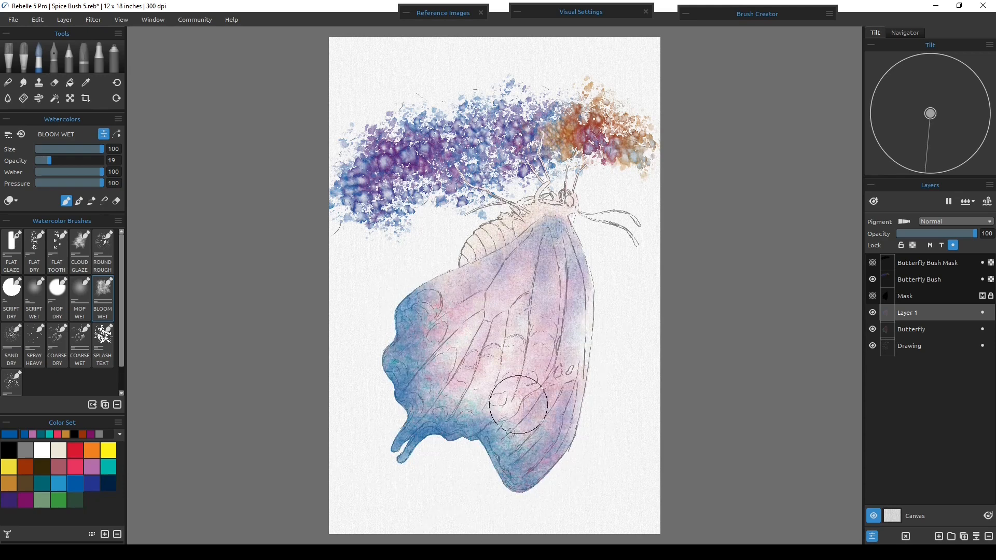
key("d")
Add another layer and paint the body and legs blue with the Bloom Wet brush at size 43 and opacity 43.
key("ctrl+shift+n")
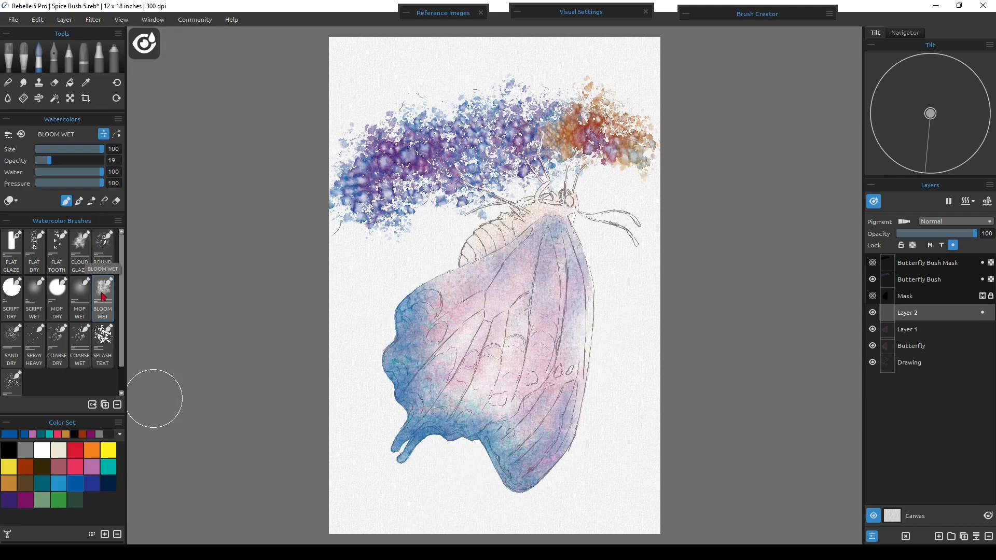
left_click(65, 161)
left_click(70, 149)
left_click(65, 150)
scroll(500, 247, "up", 5)
mouse_move(433, 262)
left_mouse_down()
mouse_move(603, 171)
mouse_move(642, 173)
mouse_move(555, 150)
mouse_move(581, 36)
left_mouse_up()
mouse_move(643, 57)
left_mouse_down()
mouse_move(653, 106)
mouse_move(643, 139)
left_mouse_up()
left_click_drag(534, 161, 454, 172)
left_click_drag(482, 141, 413, 84)
left_click(873, 201)
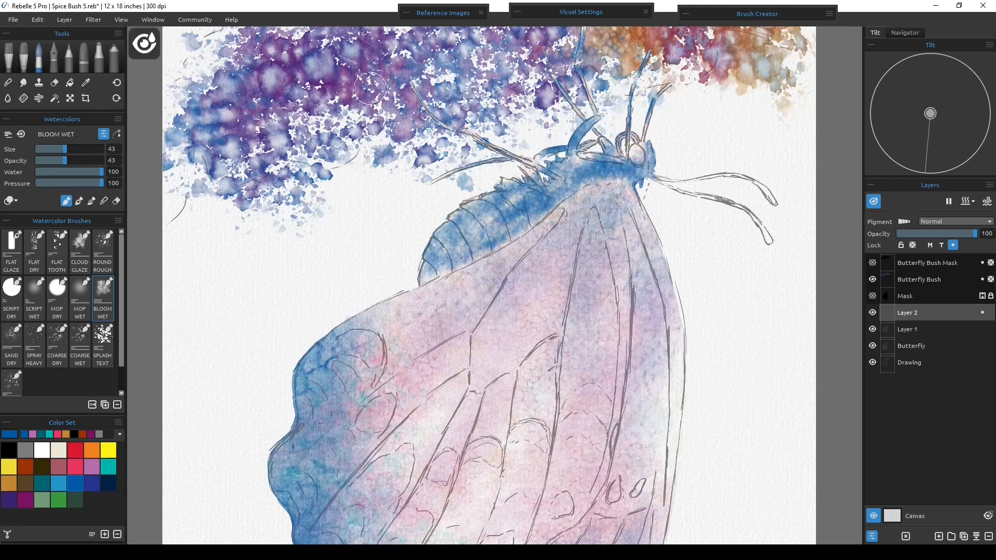
Brush dark brown over the butterfly's legs, head area and abdomen.
left_click(42, 467)
left_click(873, 201)
mouse_move(514, 189)
left_mouse_down()
mouse_move(544, 192)
mouse_move(488, 192)
mouse_move(430, 236)
mouse_move(519, 192)
mouse_move(594, 114)
mouse_move(580, 41)
mouse_move(570, 109)
left_mouse_up()
mouse_move(573, 91)
left_mouse_down()
mouse_move(566, 128)
mouse_move(577, 187)
mouse_move(604, 221)
left_mouse_up()
left_click_drag(639, 120, 612, 185)
mouse_move(661, 152)
left_mouse_down()
mouse_move(603, 236)
mouse_move(518, 233)
left_mouse_up()
mouse_move(405, 156)
left_mouse_down()
mouse_move(439, 216)
mouse_move(425, 244)
mouse_move(539, 229)
left_mouse_up()
mouse_move(513, 259)
left_mouse_down()
mouse_move(543, 277)
mouse_move(424, 340)
mouse_move(468, 266)
mouse_move(604, 238)
mouse_move(559, 246)
mouse_move(600, 227)
mouse_move(627, 251)
mouse_move(609, 256)
mouse_move(599, 282)
mouse_move(598, 269)
mouse_move(607, 254)
mouse_move(627, 279)
mouse_move(584, 282)
mouse_move(600, 250)
mouse_move(616, 277)
mouse_move(545, 277)
left_mouse_up()
Dab blue over the body and wing base, and mauve onto the abdomen and head.
left_click(76, 483)
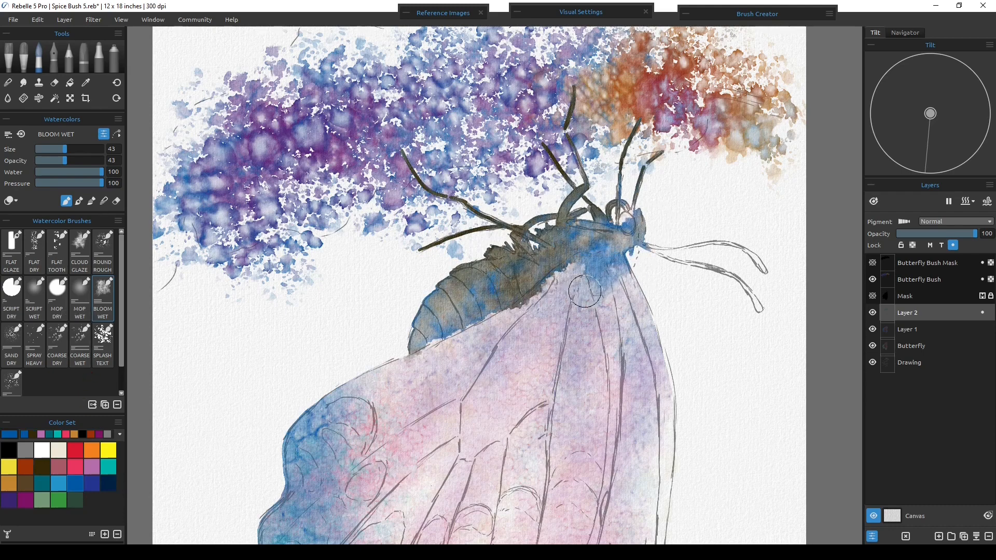
left_click(92, 467)
mouse_move(440, 333)
left_mouse_down()
mouse_move(437, 293)
mouse_move(514, 250)
left_mouse_up()
left_click(431, 343)
left_click_drag(480, 313, 596, 249)
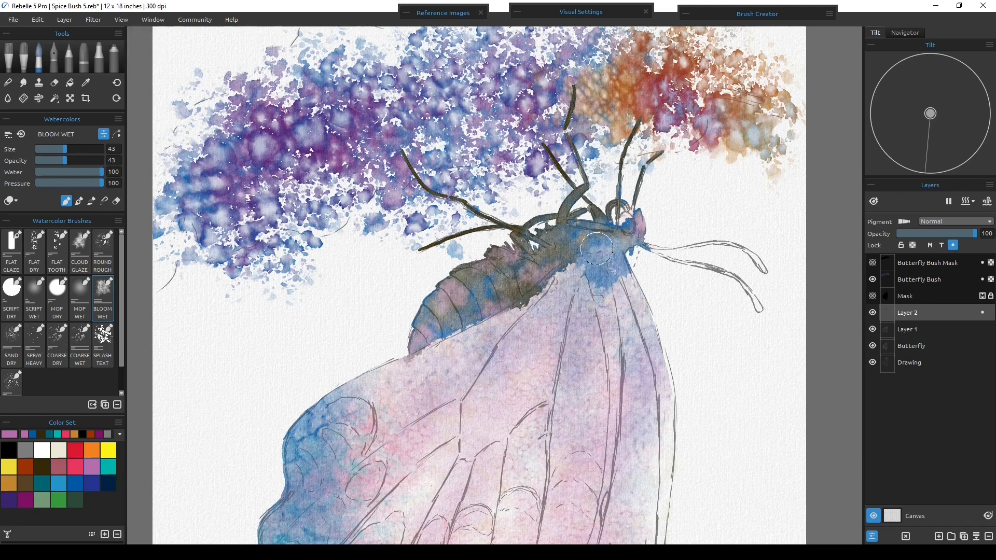
key("ctrl+0")
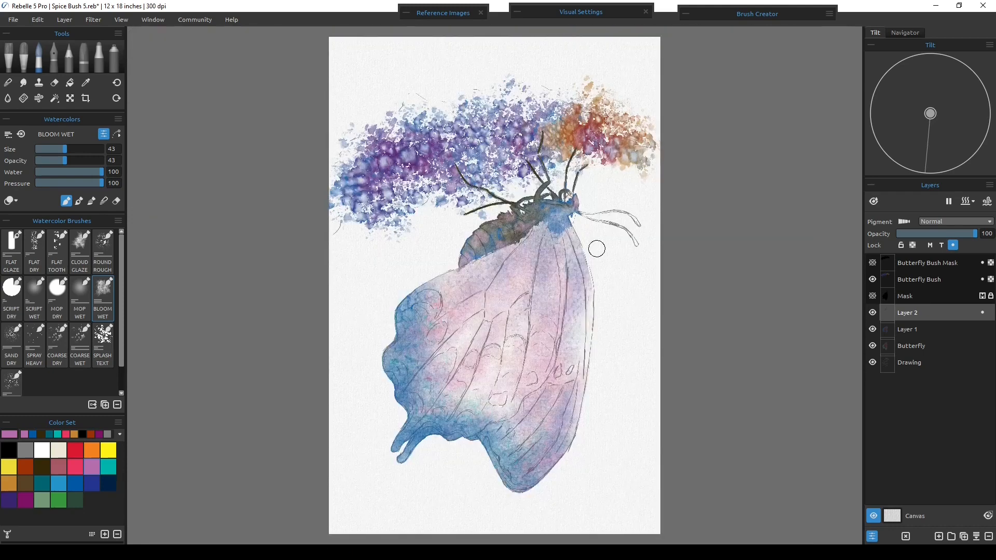
Merge the three butterfly paint layers into one and name the result Butterfly.
left_click(911, 346)
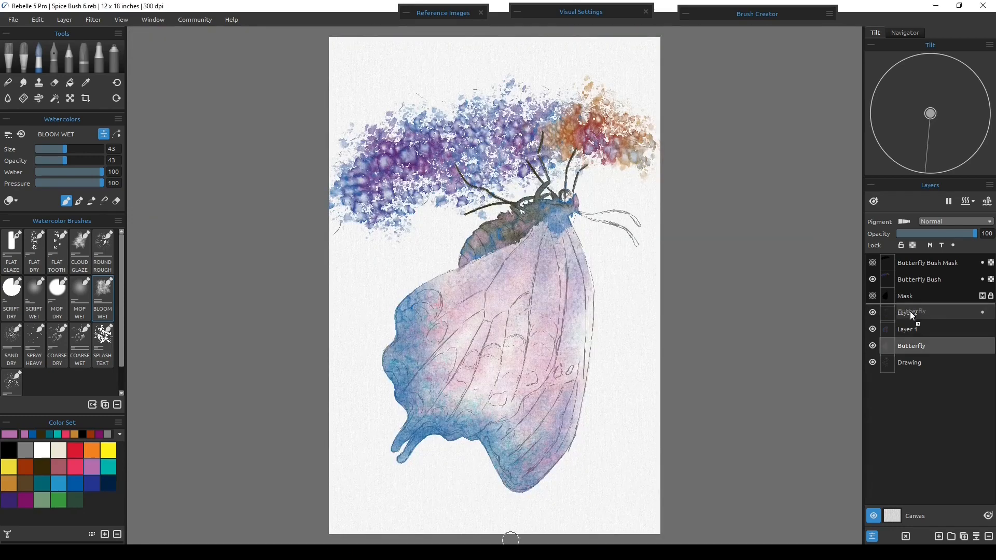
left_click(911, 313)
left_click(911, 346)
double_click(911, 346)
left_click(911, 313, "shift")
left_click(976, 536)
double_click(908, 312)
type("Butterfly")
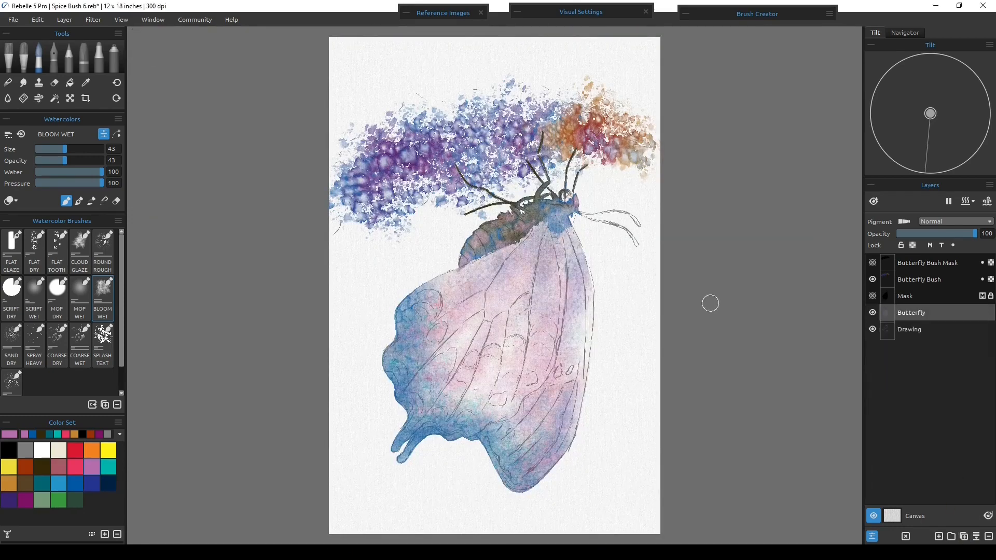
Erase short lines of paint near the butterfly's head and wing base with the eraser at size 20.
key("e")
left_click(113, 149)
type("20")
scroll(585, 305, "up", 5)
left_click_drag(547, 158, 558, 193)
left_click(872, 329)
left_click(872, 330)
scroll(581, 510, "up", 2)
left_click_drag(575, 154, 583, 208)
left_click_drag(494, 68, 505, 96)
Erase thin light lines along the wing veins with the eraser at size 15, toggling the Drawing layer as a check.
left_click(113, 149)
type("15")
mouse_move(496, 62)
left_mouse_down()
mouse_move(519, 185)
mouse_move(485, 419)
left_mouse_up()
left_click_drag(477, 78, 439, 291)
mouse_move(440, 221)
left_mouse_down()
mouse_move(397, 255)
mouse_move(323, 521)
left_mouse_up()
left_click_drag(332, 394, 467, 303)
left_click_drag(483, 201, 371, 454)
left_click_drag(463, 198, 297, 455)
left_click_drag(461, 172, 260, 376)
mouse_move(462, 122)
left_mouse_down()
mouse_move(238, 297)
mouse_move(464, 191)
left_mouse_up()
left_click_drag(508, 228, 500, 309)
left_click_drag(576, 56, 462, 204)
left_click(872, 329)
left_click_drag(706, 362, 675, 459)
left_click(872, 329)
Paint dark brown segment lines across the abdomen with the Script Dry brush at size 20, raising the opacity to 52.
left_click(39, 58)
left_click(11, 298)
left_click(42, 467)
left_click(113, 149)
type("20")
left_click_drag(418, 137, 455, 194)
left_click_drag(401, 157, 431, 208)
mouse_move(381, 180)
left_mouse_down()
mouse_move(404, 218)
mouse_move(386, 228)
left_mouse_up()
left_click_drag(448, 130, 475, 169)
left_click_drag(50, 160, 71, 161)
mouse_move(448, 130)
left_mouse_down()
mouse_move(477, 169)
mouse_move(456, 195)
left_mouse_up()
left_click_drag(402, 157, 431, 209)
left_click_drag(382, 180, 404, 217)
Paint dark brown lines into the hairy thorax and around the leg bases.
left_click_drag(470, 126, 489, 144)
left_click_drag(500, 133, 507, 165)
mouse_move(492, 101)
left_mouse_down()
mouse_move(507, 133)
mouse_move(497, 94)
mouse_move(463, 111)
left_mouse_up()
left_click(92, 483)
left_click(42, 466)
mouse_move(525, 104)
left_mouse_down()
mouse_move(538, 117)
mouse_move(552, 77)
left_mouse_up()
left_click_drag(545, 98, 534, 89)
Enable the Butterfly layer's dot option and paint dark brown lines along both antennae with Script Dry at size 20 and opacity 52.
left_click_drag(708, 106, 434, 133)
mouse_move(395, 132)
left_mouse_down()
mouse_move(482, 156)
mouse_move(539, 211)
left_mouse_up()
left_click(952, 245)
mouse_move(525, 136)
left_mouse_down()
mouse_move(546, 158)
mouse_move(471, 125)
mouse_move(389, 130)
left_mouse_up()
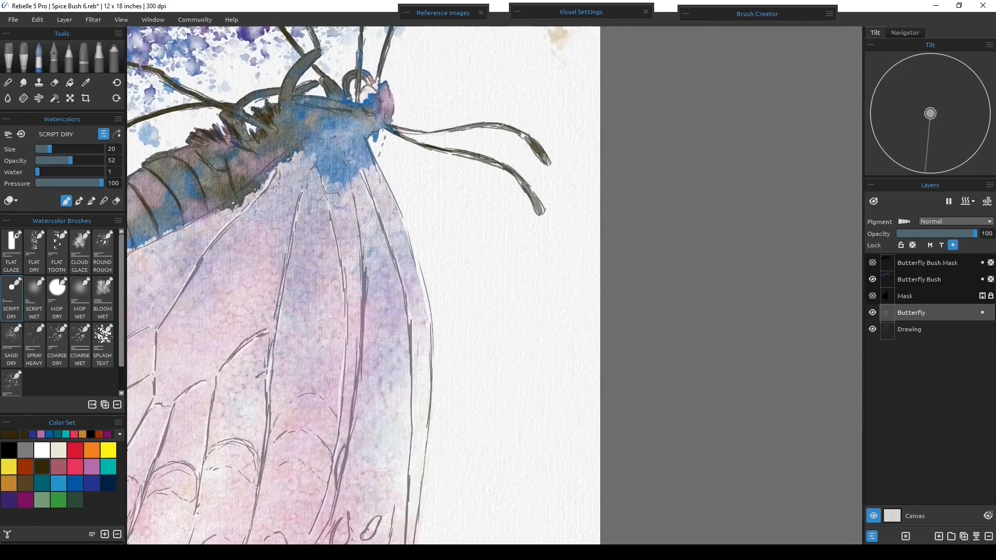
Erase the paint inside the butterfly's eye with the Round Medium 2 eraser at size 15.
left_click(91, 484)
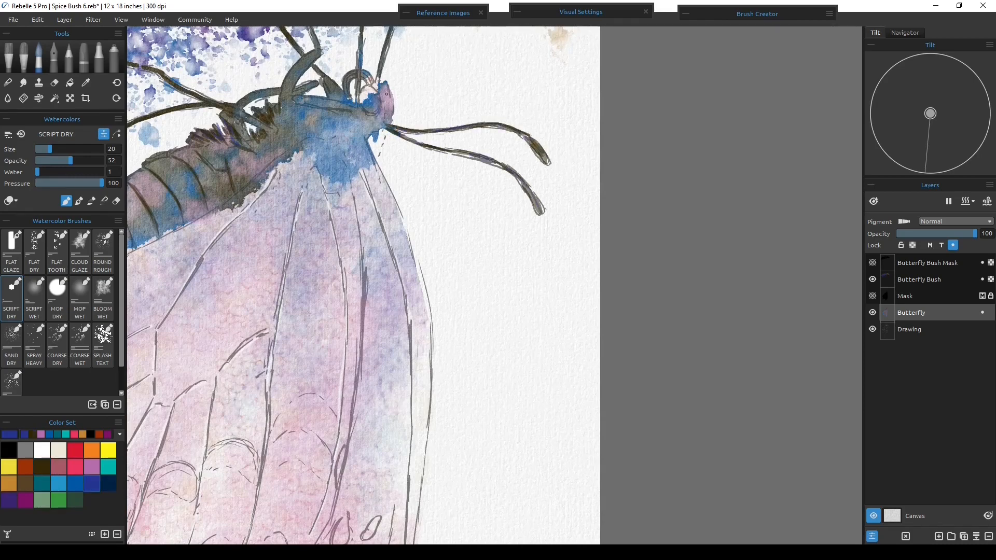
key("e")
left_click_drag(372, 96, 375, 108)
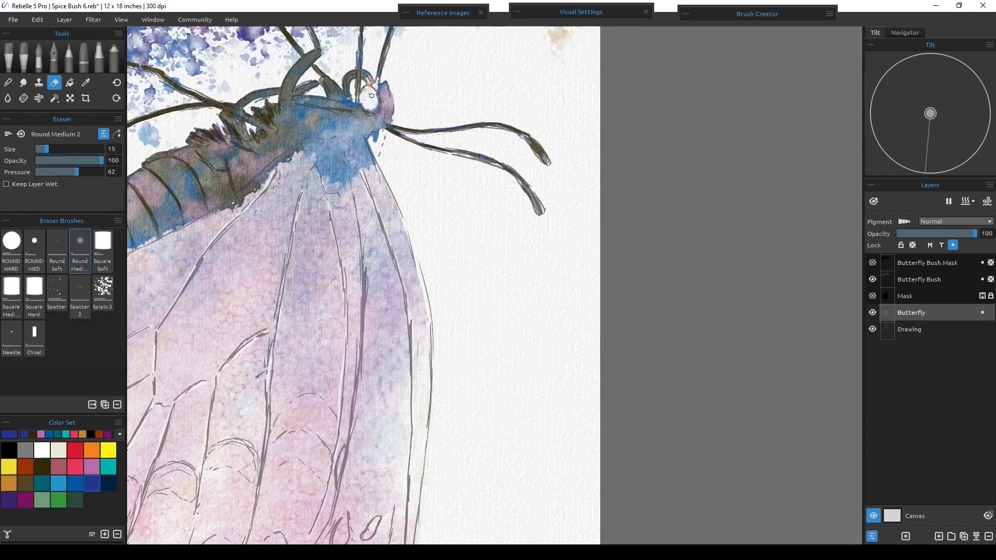
Paint the butterfly's eye light blue with the Script Dry brush, blend it at size 40, and pick dark blue.
left_click(58, 483)
left_click(38, 58)
left_click_drag(48, 149, 56, 148)
left_click_drag(364, 94, 375, 108)
left_click(104, 201)
left_click_drag(55, 149, 63, 149)
left_click_drag(366, 92, 377, 110)
left_click(91, 483)
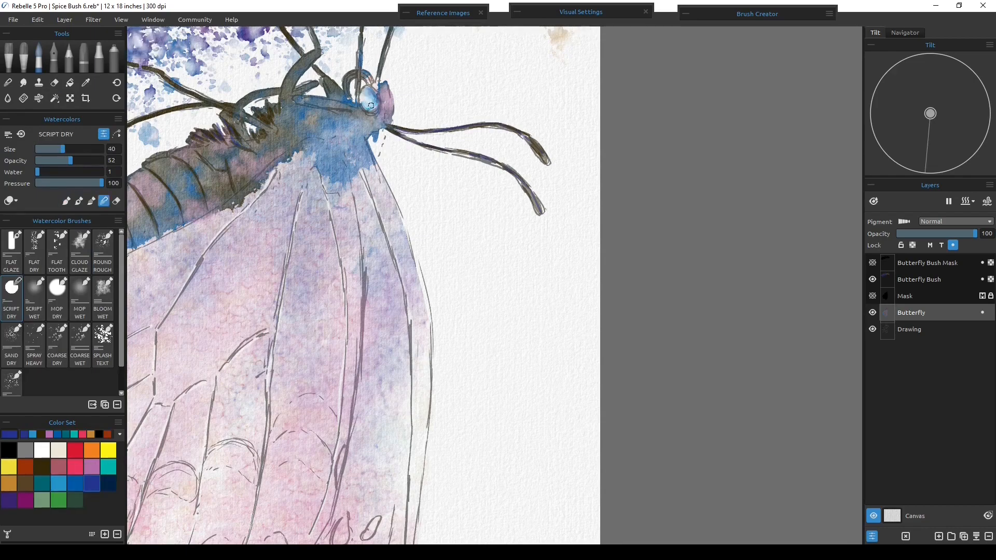
Paint dark brown strokes into the thorax behind the head with Script Dry at size 21 and opacity 63, ready for blending.
key("ctrl+0")
scroll(551, 300, "up", 5)
left_click(66, 201)
left_click_drag(71, 161, 51, 149)
left_click(42, 466)
mouse_move(499, 183)
left_mouse_down()
mouse_move(533, 159)
mouse_move(514, 150)
mouse_move(540, 144)
left_mouse_up()
left_click_drag(527, 158, 539, 155)
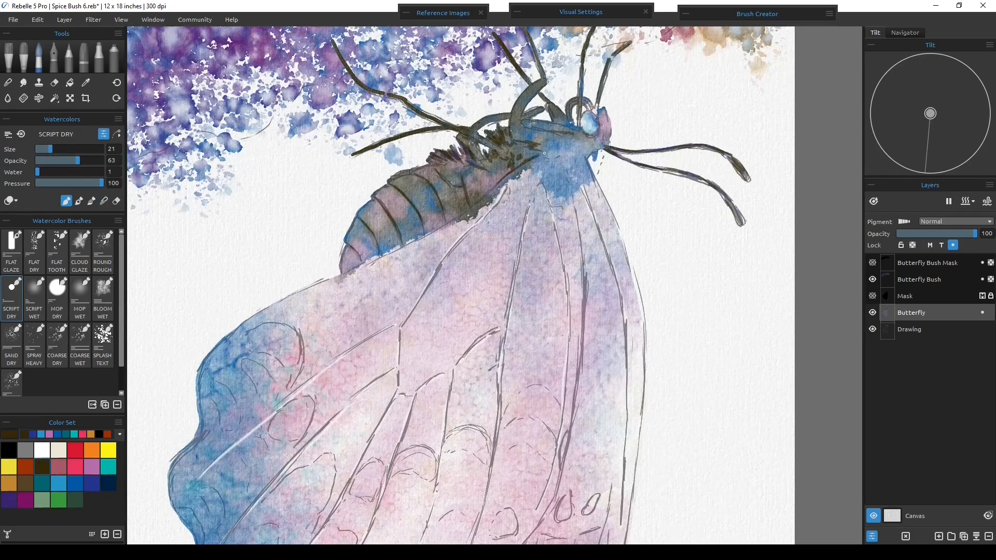
key("n")
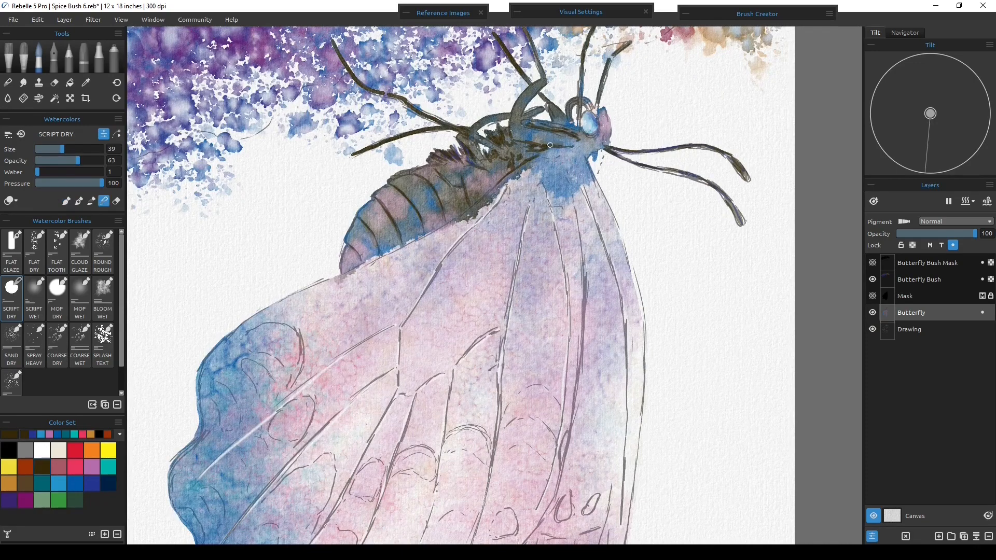
Paint dark brown strokes along the abdomen's lower edge near the wing and blend them into the body.
left_click(66, 200)
left_click_drag(465, 204, 491, 184)
mouse_move(470, 186)
left_mouse_down()
mouse_move(469, 204)
mouse_move(382, 252)
left_mouse_up()
left_click(104, 201)
key("b")
mouse_move(402, 237)
left_mouse_down()
mouse_move(386, 246)
mouse_move(419, 237)
left_mouse_up()
mouse_move(376, 249)
left_mouse_down()
mouse_move(369, 258)
mouse_move(385, 248)
left_mouse_up()
key("n")
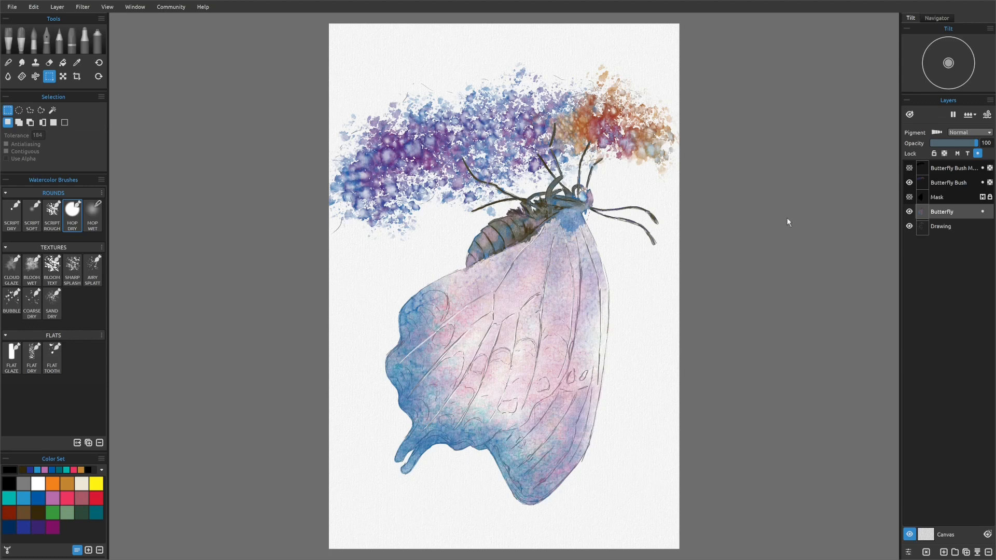
Hide and show the Butterfly layer to compare the painted butterfly with the bare line drawing.
left_click(909, 211)
left_click(909, 211)
left_click(909, 212)
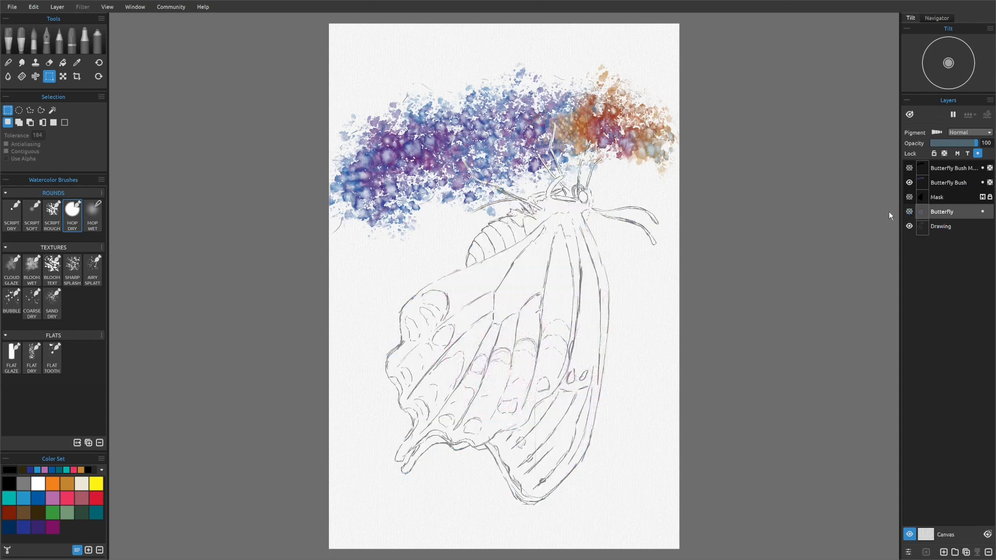
left_click(909, 212)
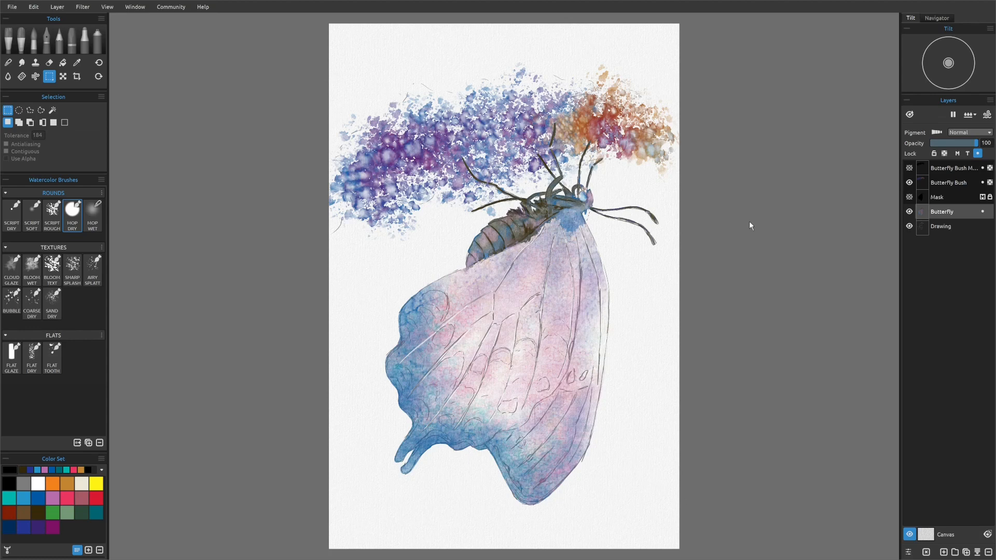
Isolate the wing wash on Layer 1 by hiding the Butterfly Bush, Layer 2, Butterfly, Drawing and Canvas layers.
key("ctrl+shift+n")
key("ctrl+shift+n")
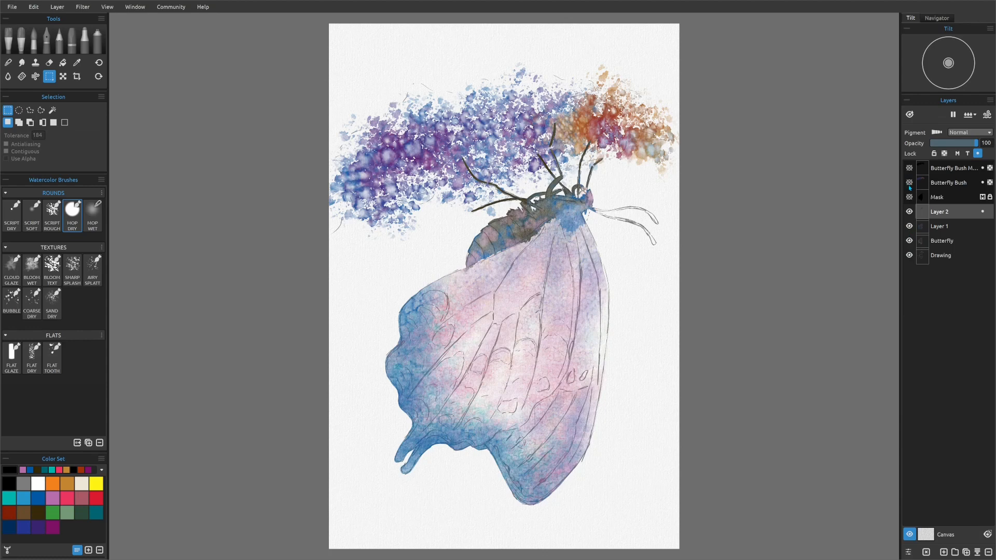
left_click(909, 182)
left_click(909, 212)
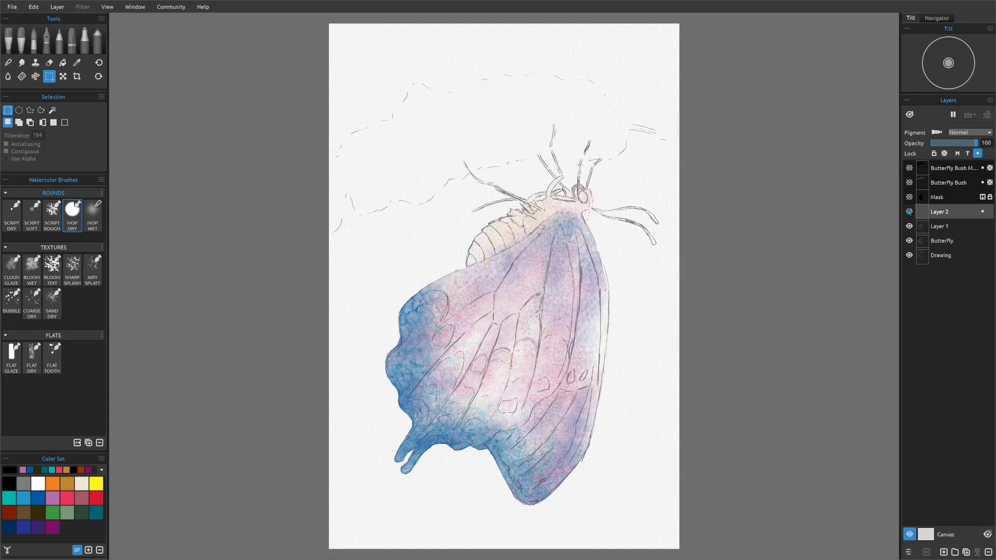
left_click(909, 241)
left_click(909, 255)
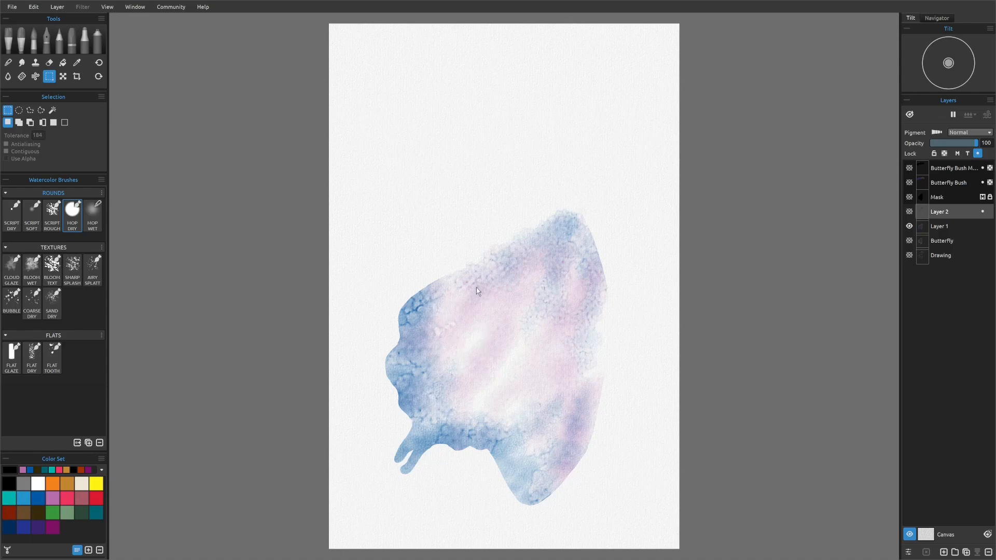
left_click(909, 534)
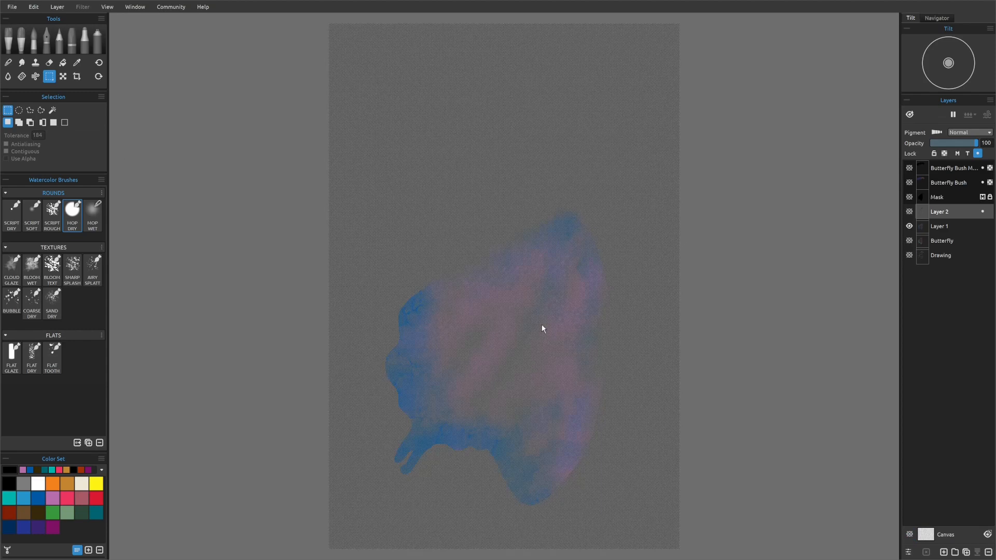
Try to save the isolated wing layer as a PNG image in the project's PNG folder.
left_click(12, 7)
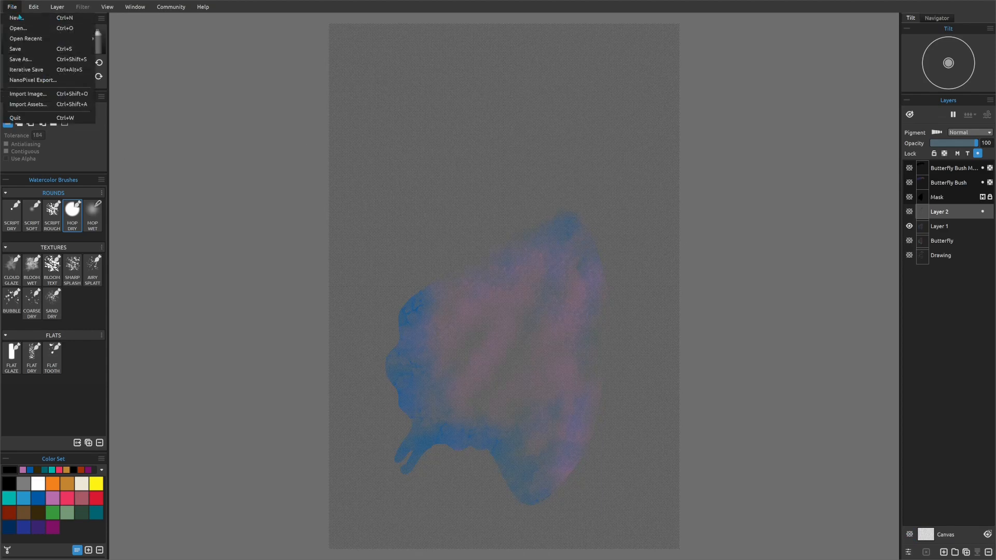
left_click(26, 58)
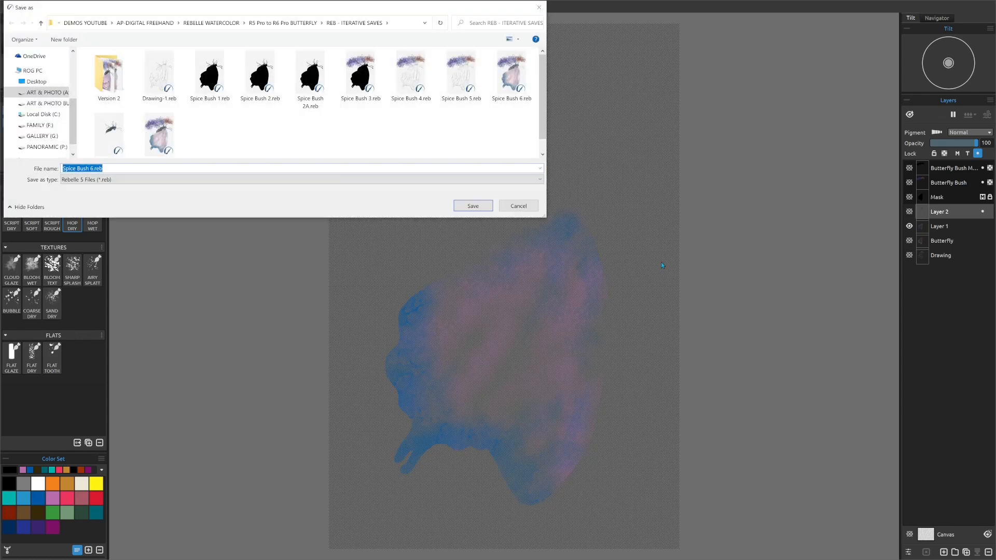
left_click_drag(282, 10, 409, 102)
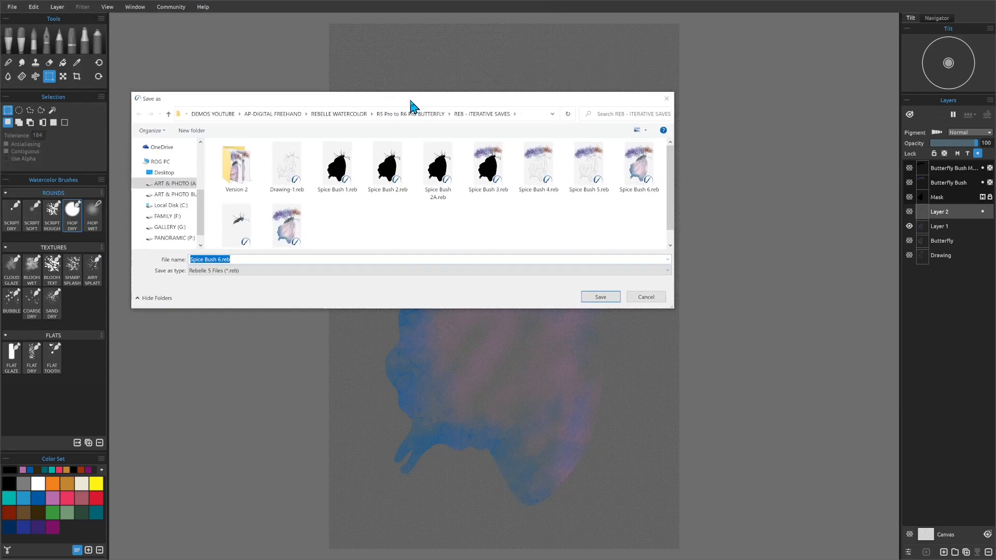
left_click(420, 114)
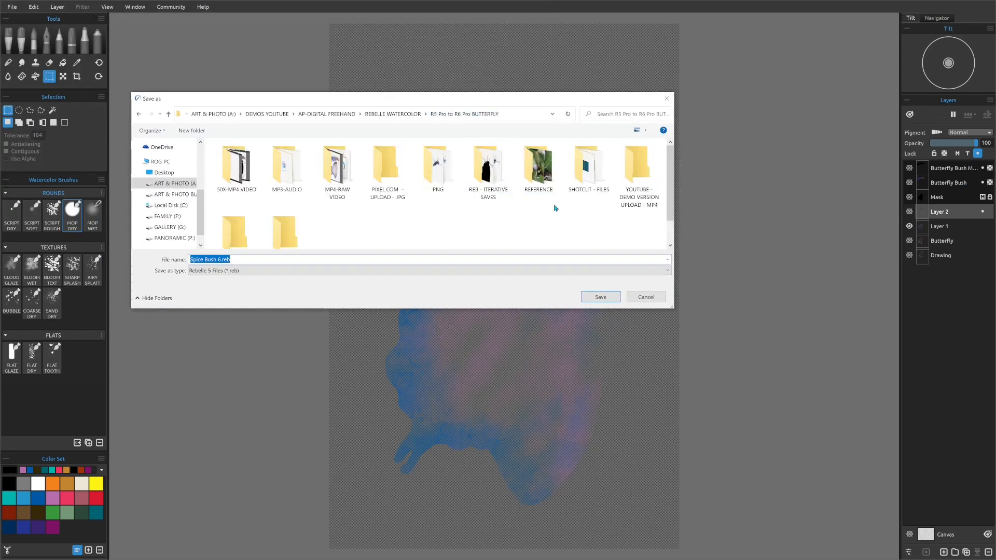
double_click(435, 175)
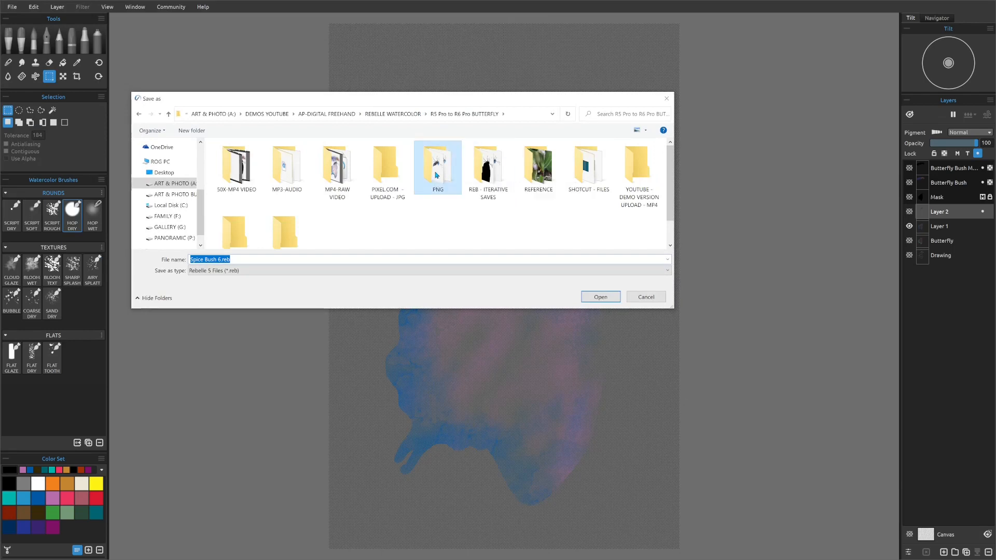
left_click(257, 272)
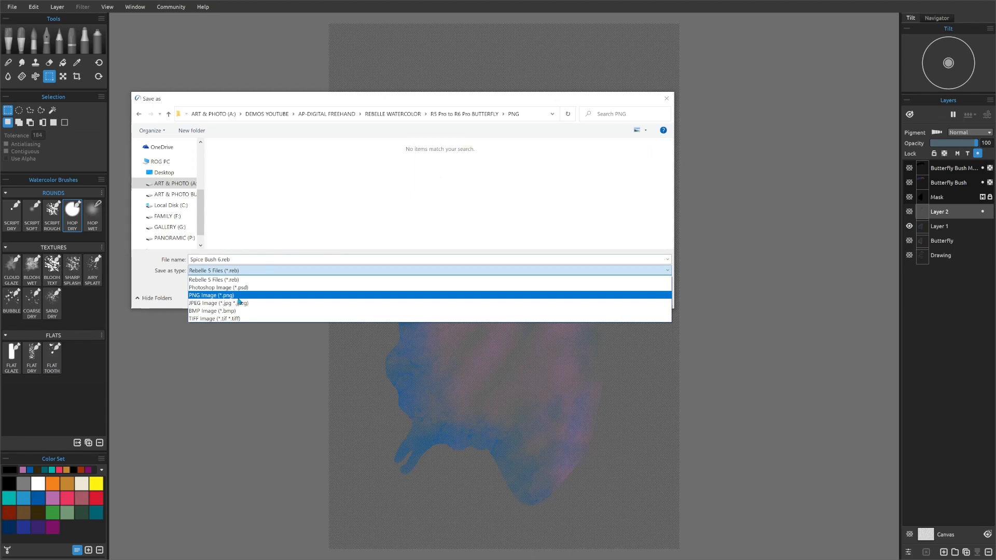
left_click(238, 297)
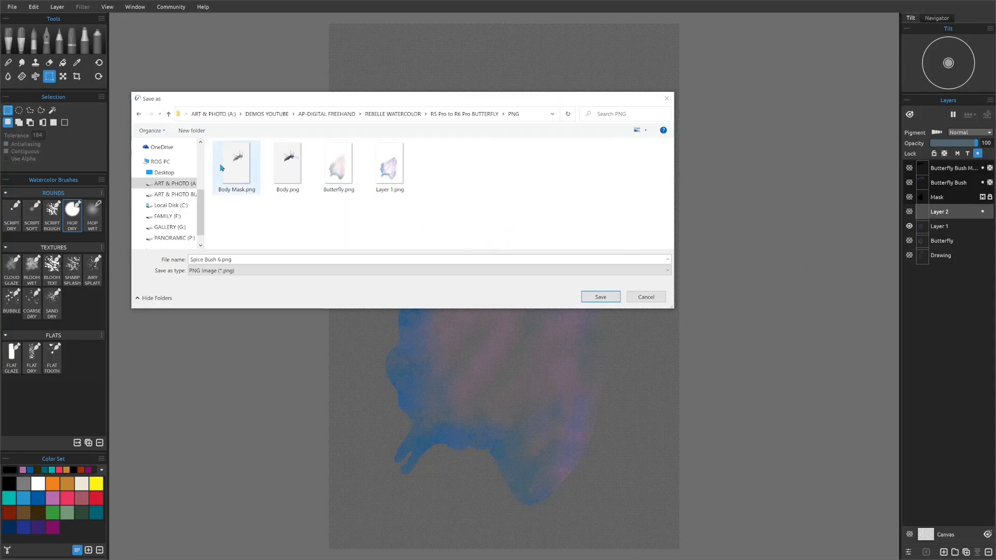
left_click(654, 301)
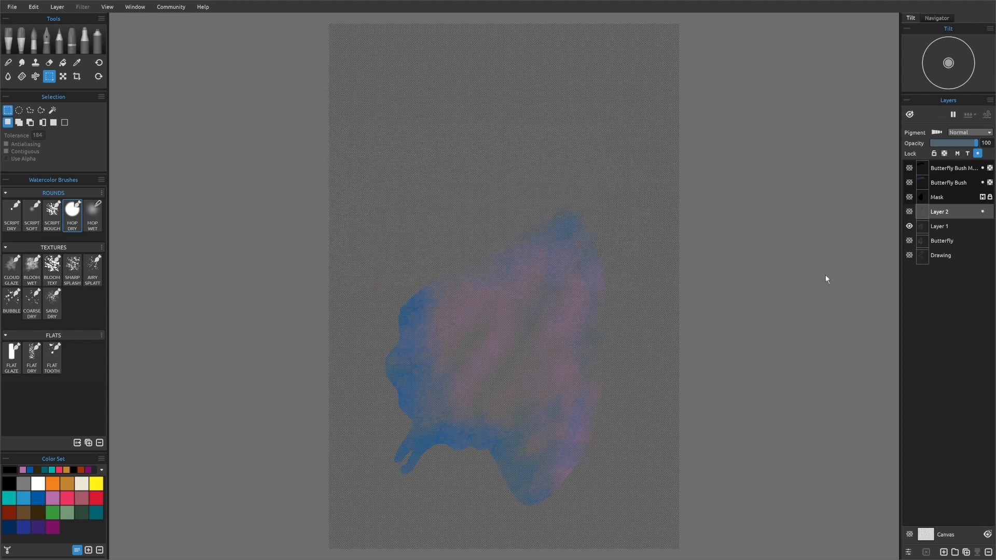
View the Butterfly layer and Layer 2 in isolation, and compare the finished Butterfly layer hidden and shown.
left_click(909, 226)
left_click(909, 241)
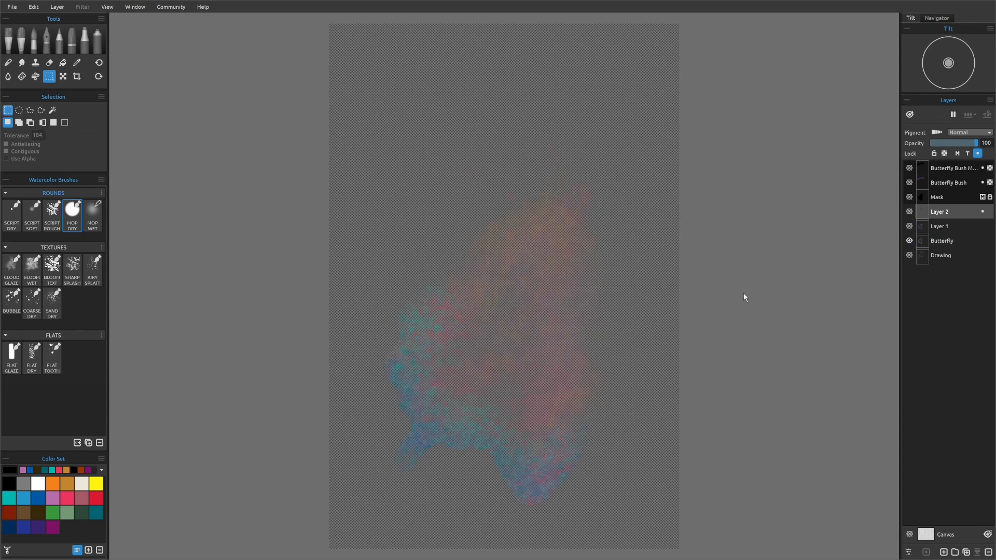
left_click(908, 241)
left_click(909, 211)
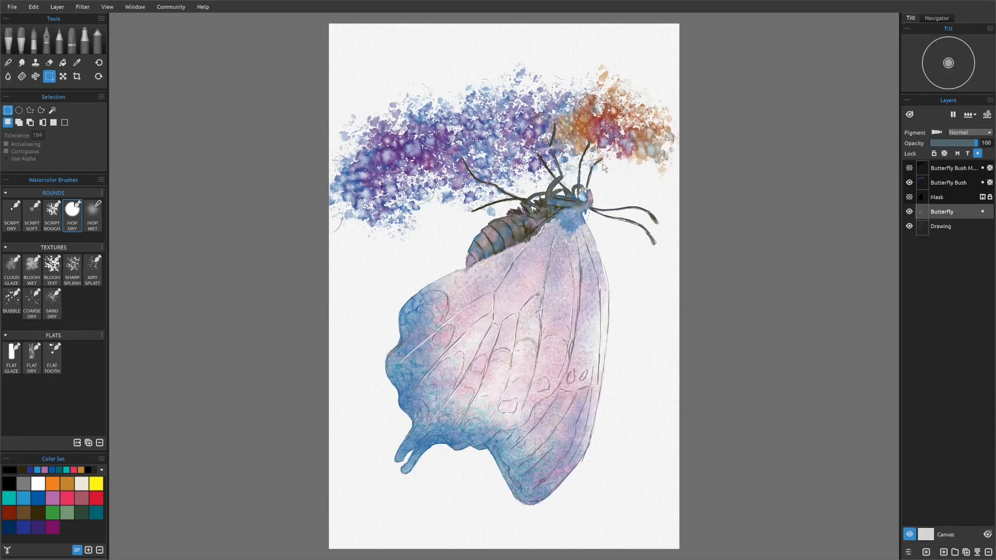
left_click(909, 212)
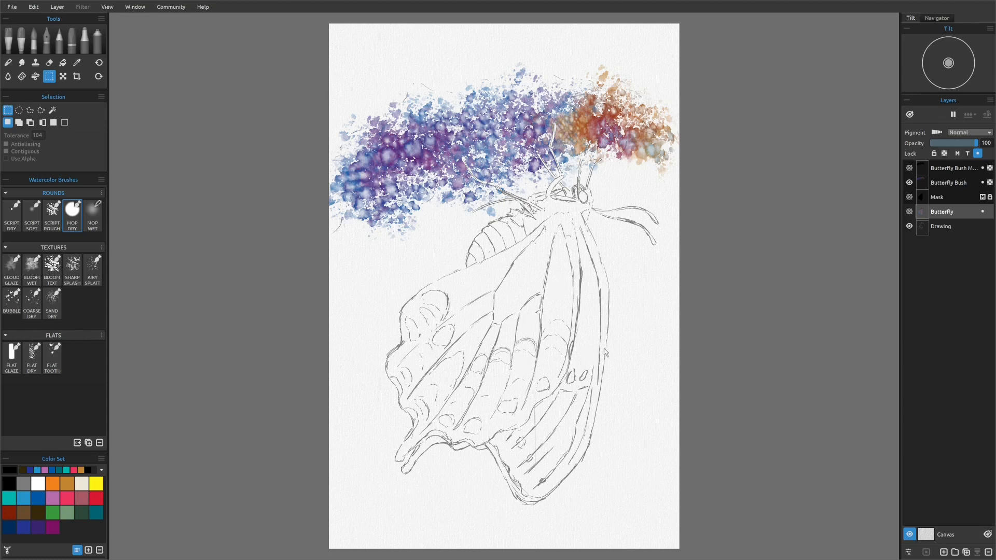
left_click(909, 212)
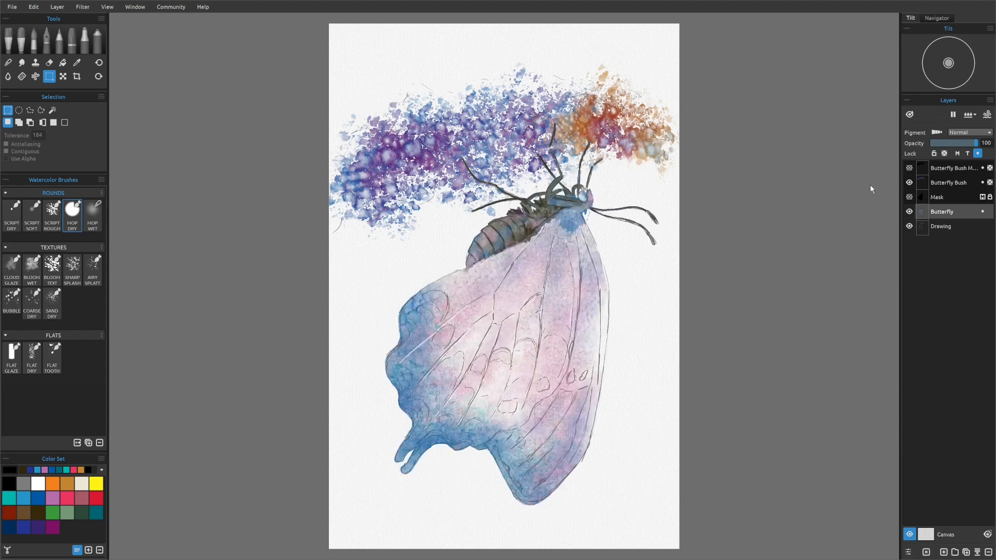
Import Body Mask.png from the PNG folder as a new layer at its original size and position.
left_click(11, 7)
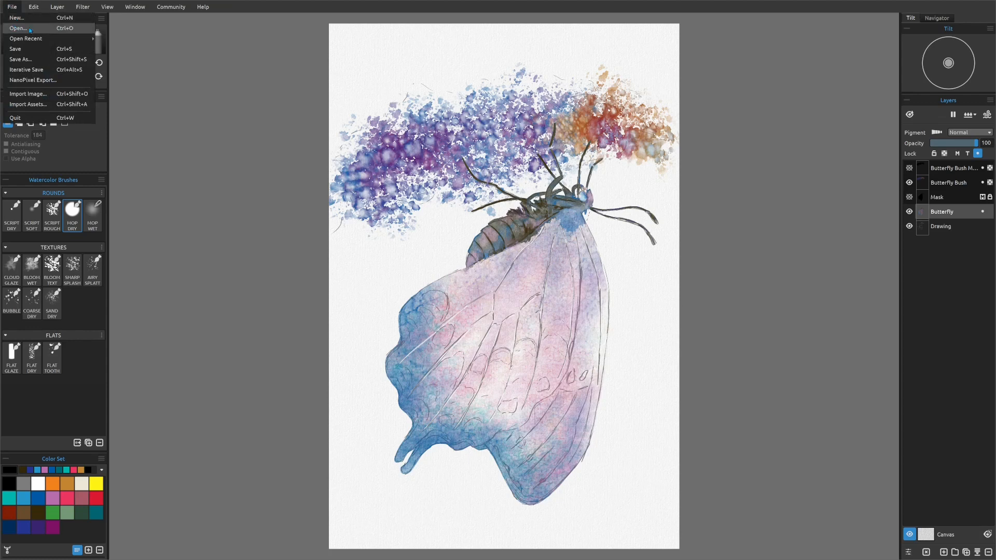
left_click(30, 96)
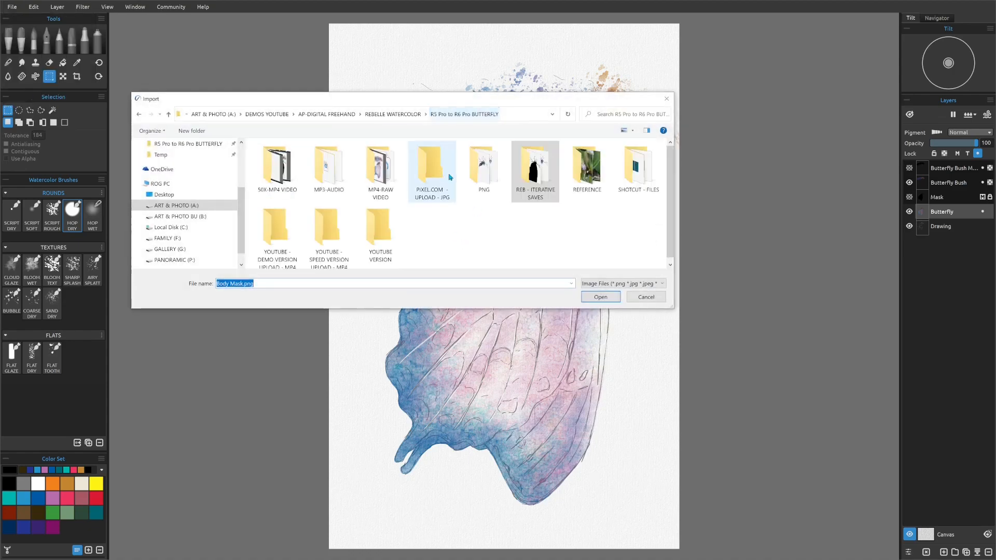
double_click(480, 174)
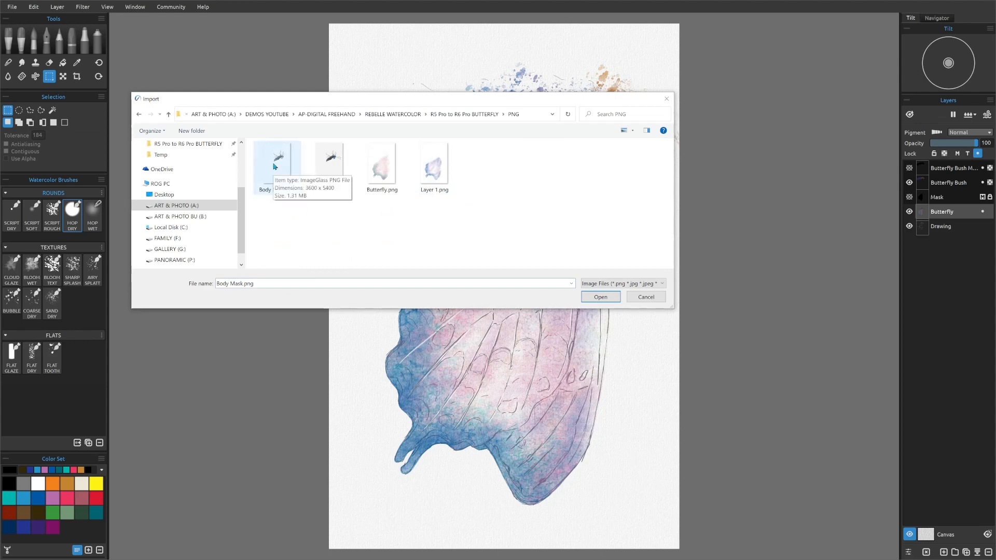
double_click(275, 166)
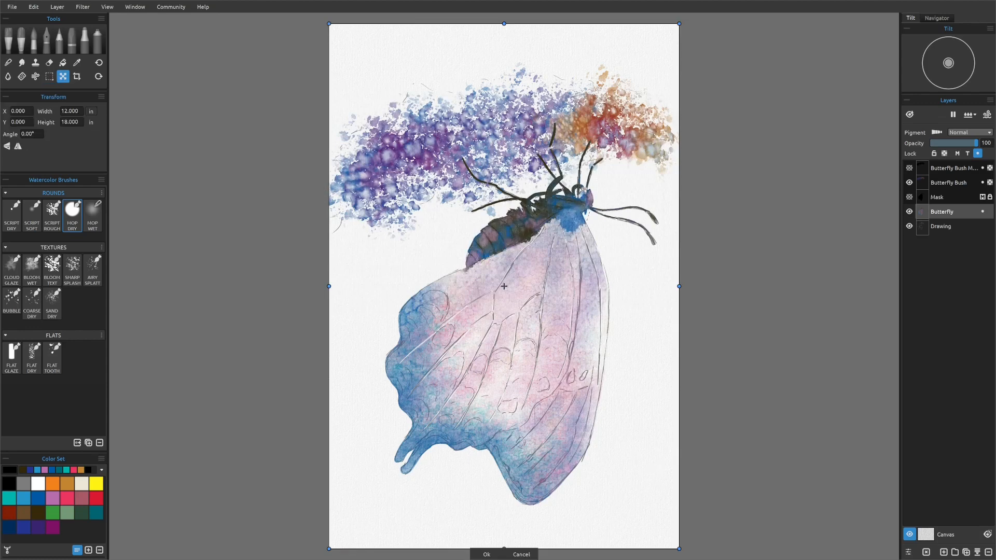
left_click(487, 554)
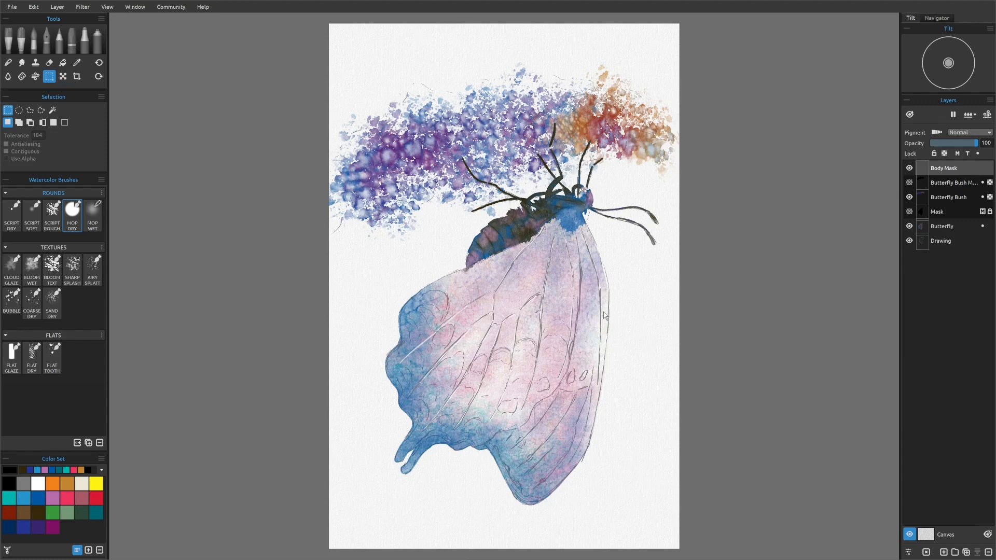
Hide the Butterfly Bush, Butterfly and Drawing layers to examine the imported Body Mask alone.
left_click(909, 197)
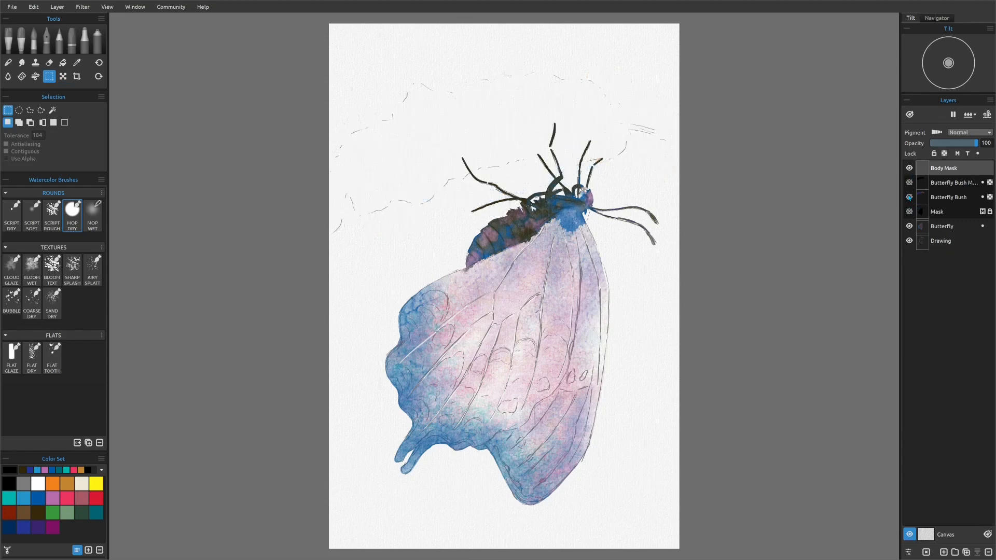
left_click(908, 226)
left_click(908, 240)
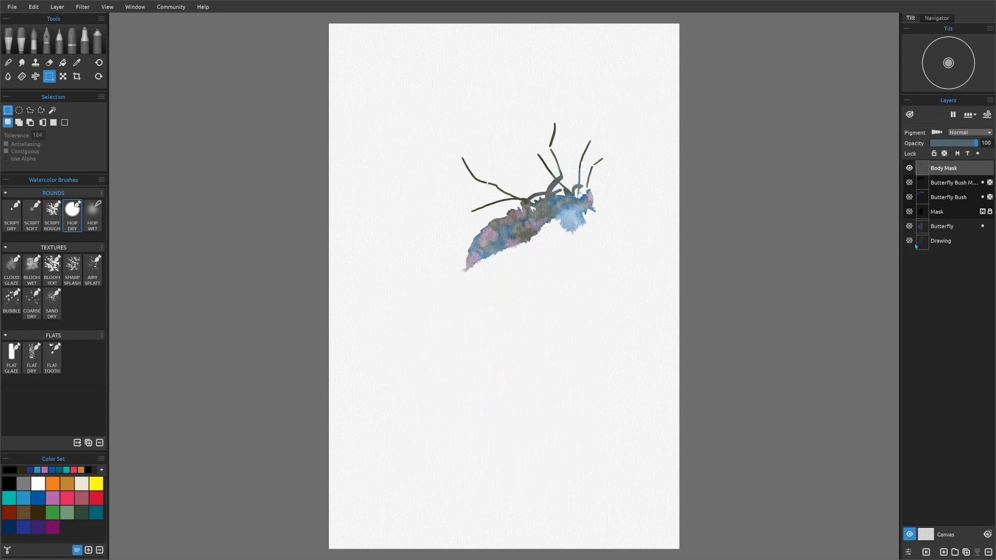
Show the Drawing, Butterfly and Butterfly Bush Mask layers together with the Body Mask.
left_click(908, 240)
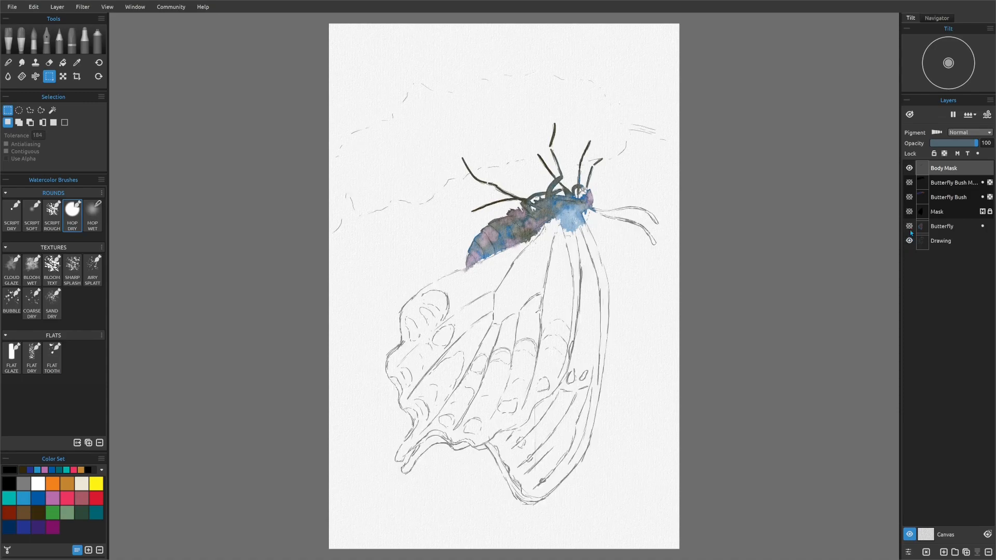
left_click(908, 226)
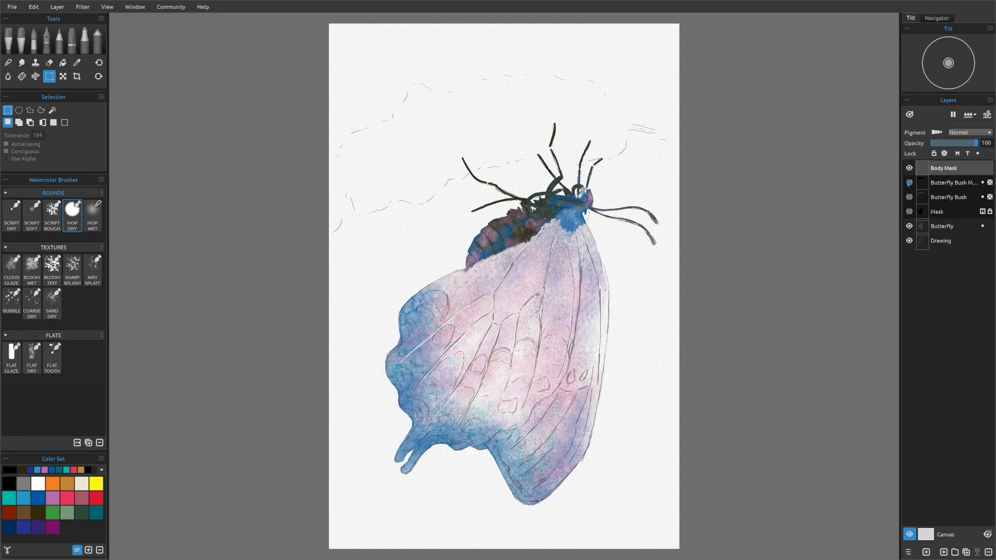
left_click(909, 182)
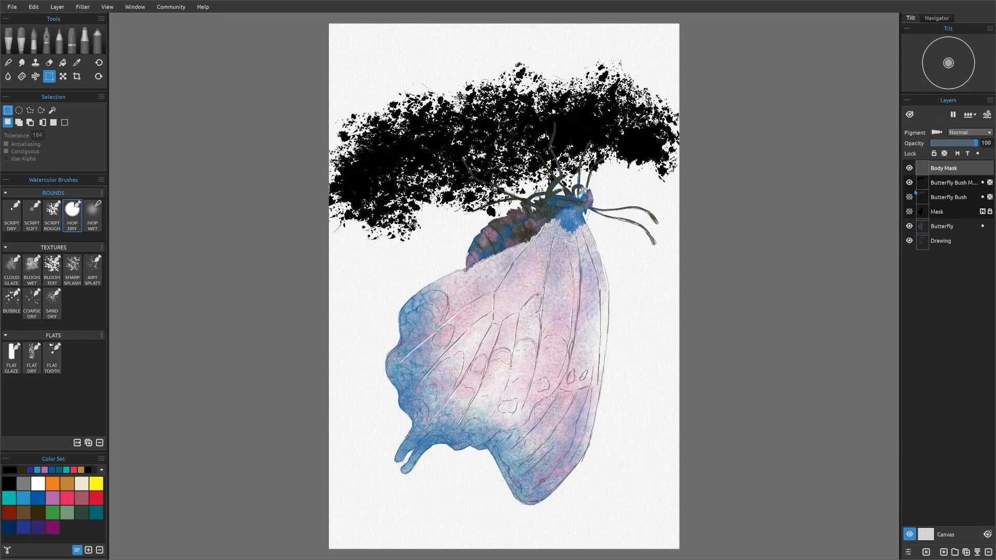
Show the Butterfly Bush layer instead of its mask, then duplicate the Body Mask layer and hide the original.
left_click(908, 183)
left_click(909, 197)
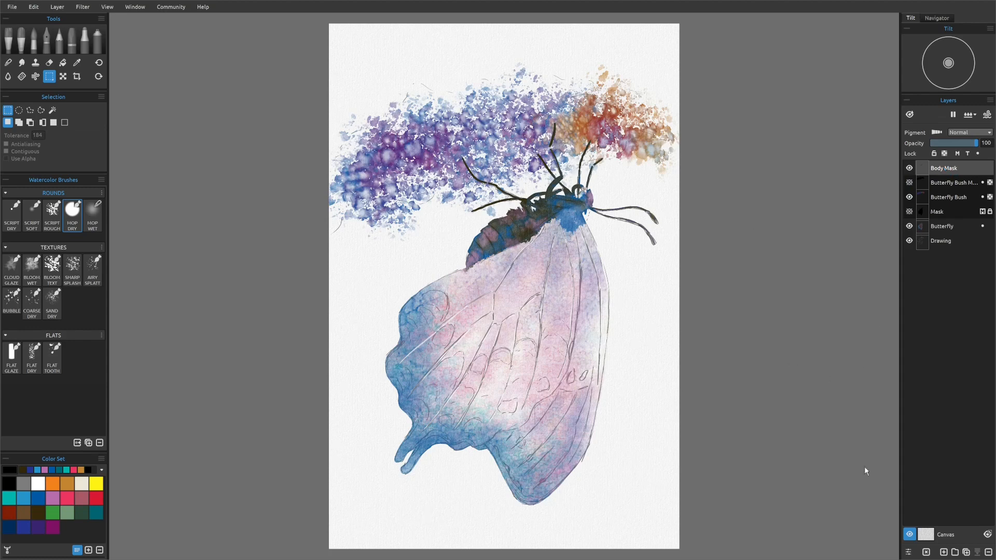
left_click(965, 552)
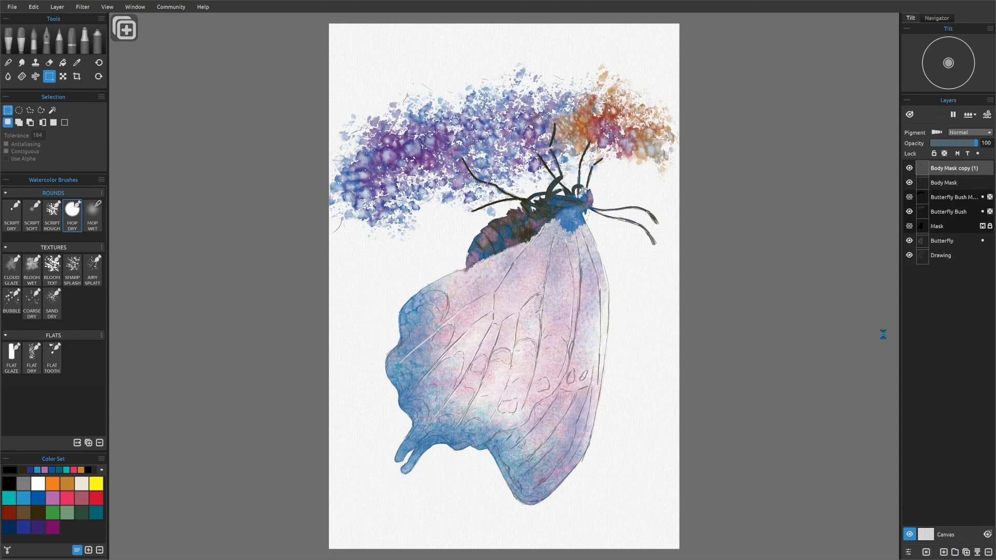
left_click(909, 182)
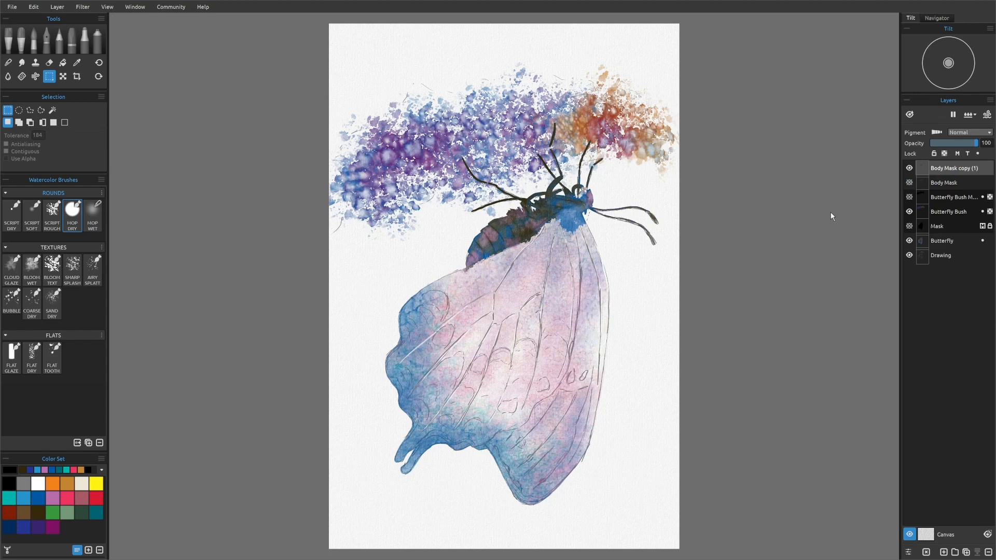
Lock transparency on Body Mask copy (1) and paint the butterfly's body solid black with the Mop Dry brush at size 50.
left_click(944, 154)
key("b")
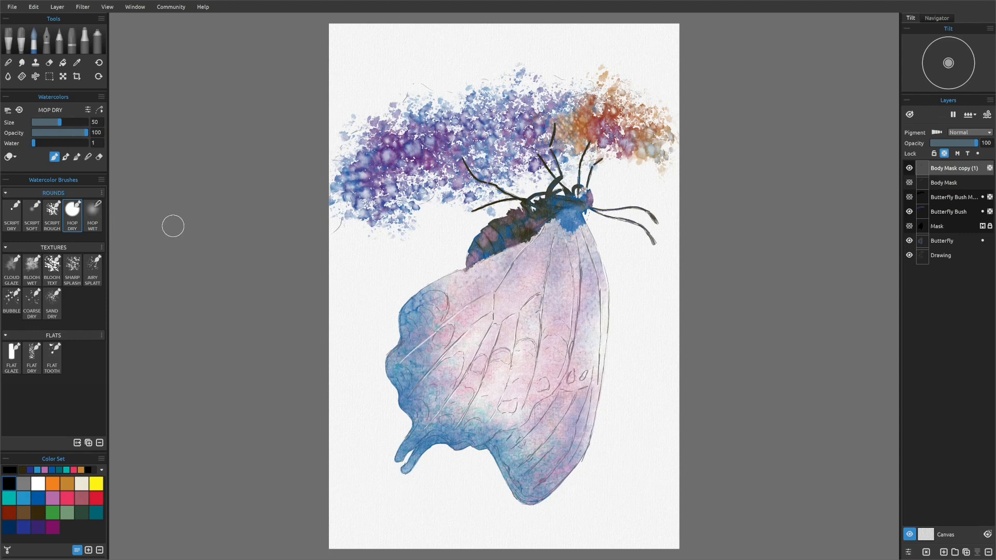
mouse_move(580, 193)
left_mouse_down()
mouse_move(561, 218)
mouse_move(568, 231)
mouse_move(573, 211)
mouse_move(552, 206)
mouse_move(557, 173)
mouse_move(538, 174)
mouse_move(537, 211)
mouse_move(500, 223)
mouse_move(470, 260)
mouse_move(509, 245)
mouse_move(493, 228)
left_mouse_up()
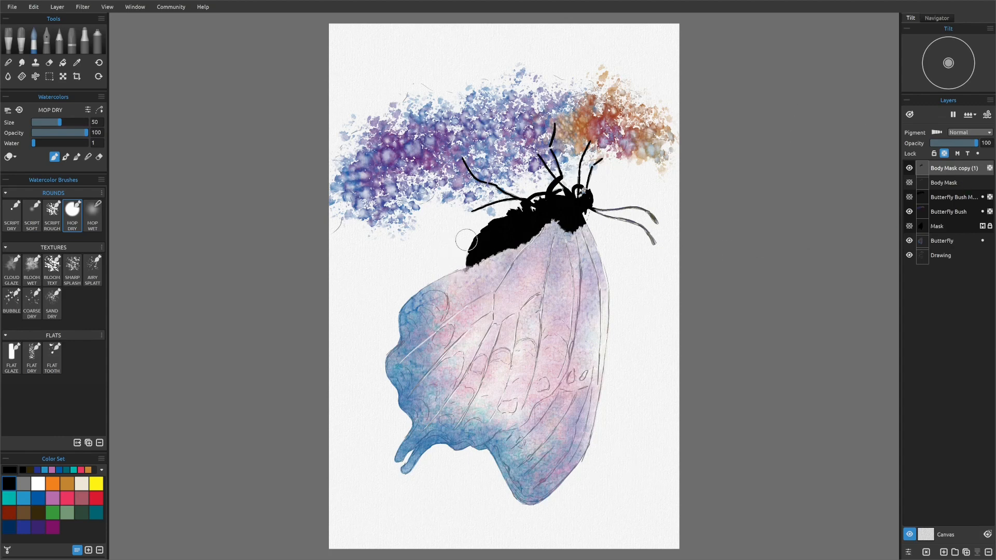
Select the black body shape with the Magic Wand at tolerance 184 and invert the selection.
left_click(49, 76)
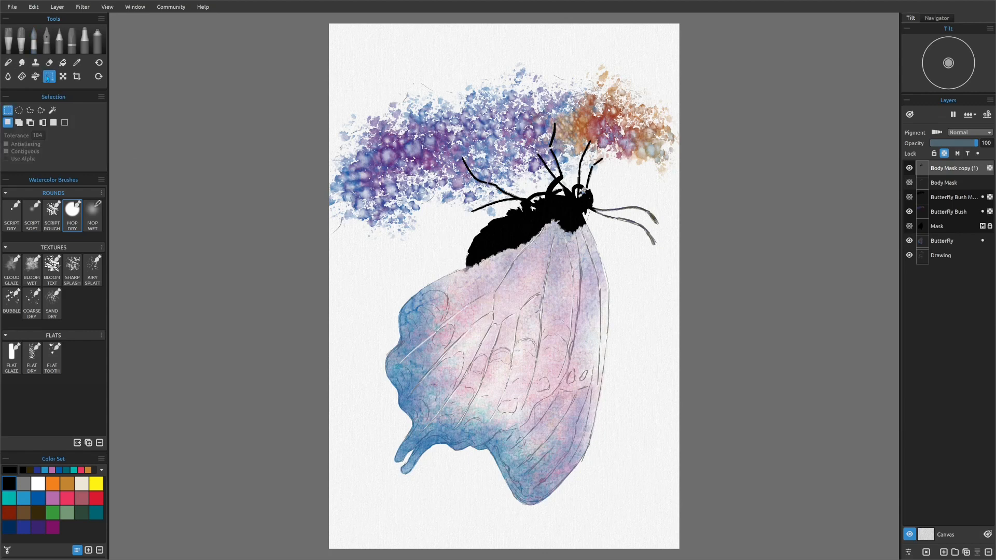
left_click(52, 110)
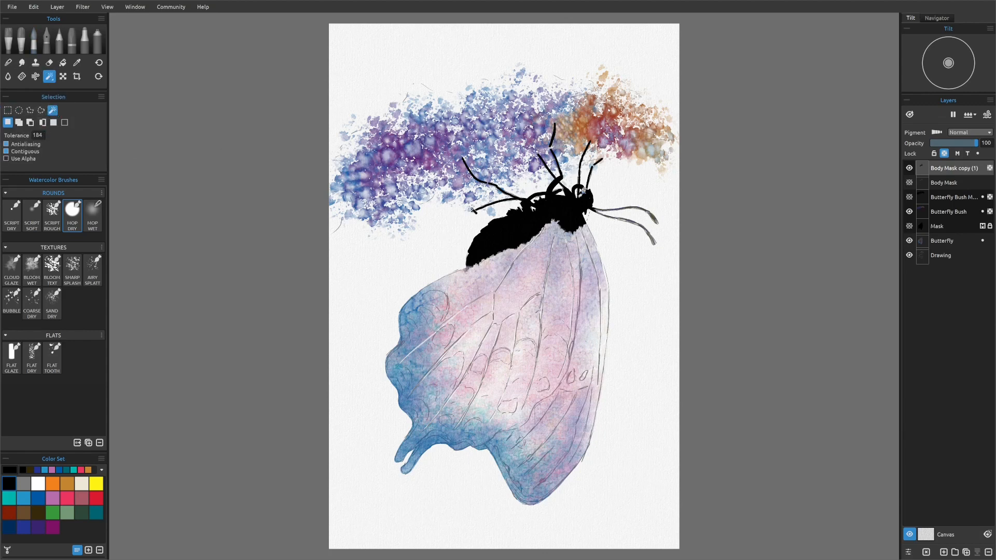
left_click(507, 229)
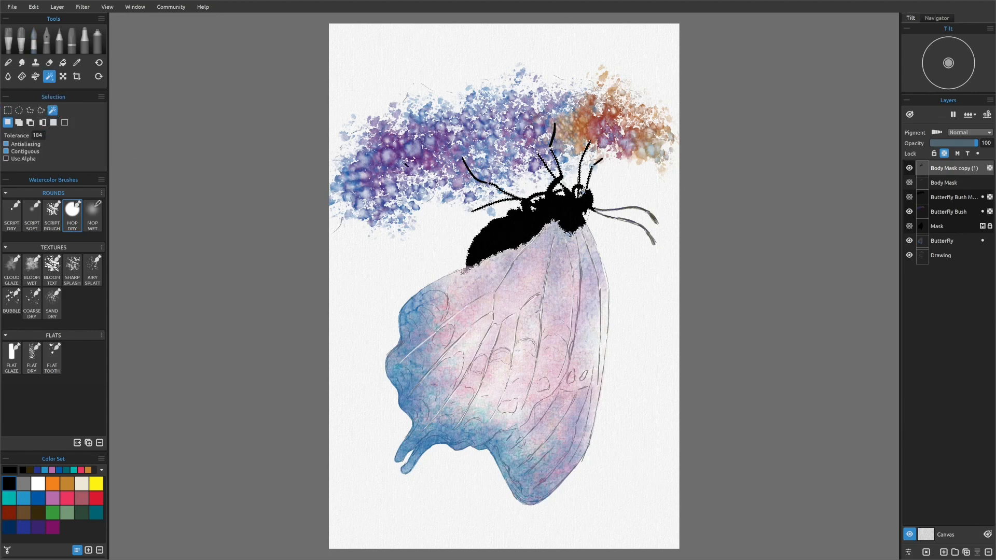
left_click(43, 122)
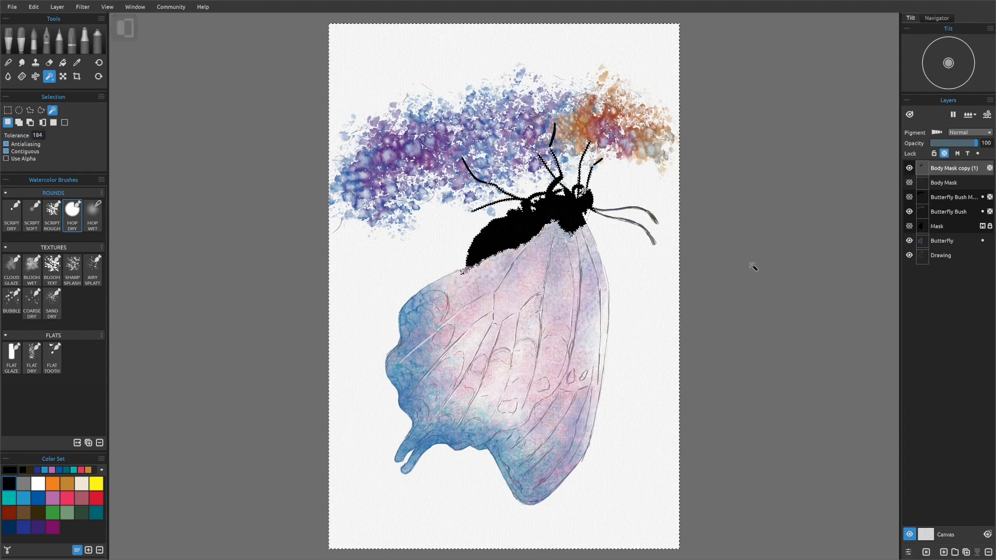
Erase the painted wings outside the body on the Butterfly layer using the Round Hard eraser at size 100.
left_click(943, 243)
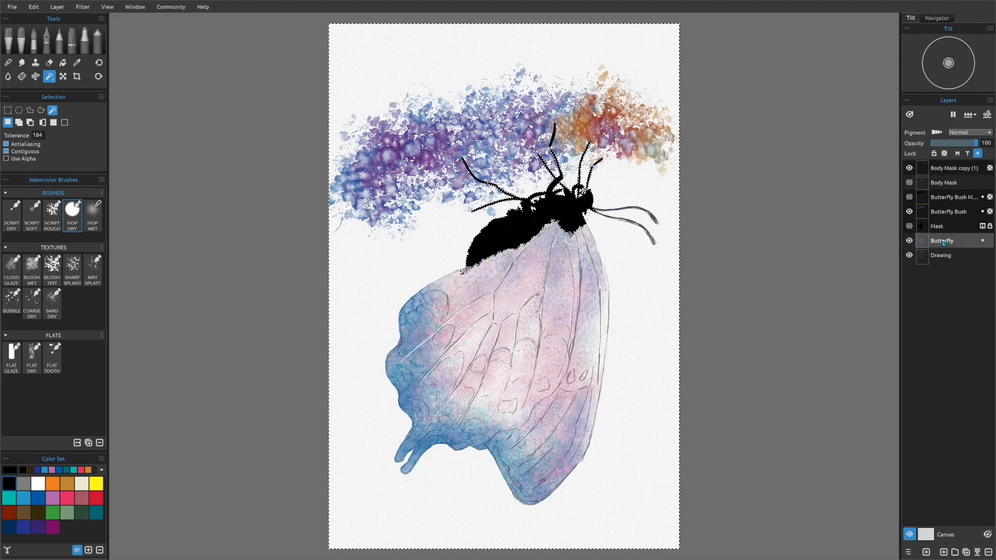
left_click(909, 241)
left_click(909, 241)
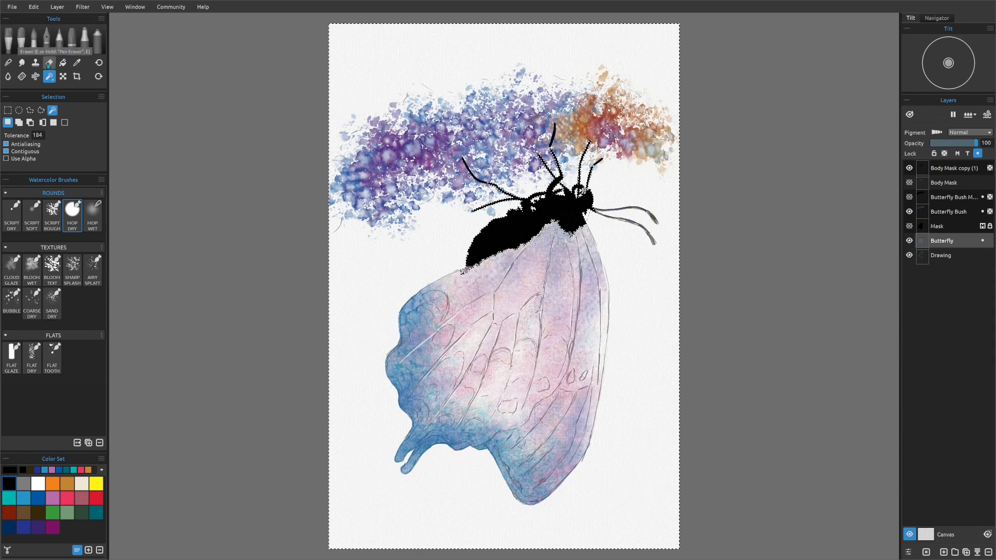
left_click(49, 63)
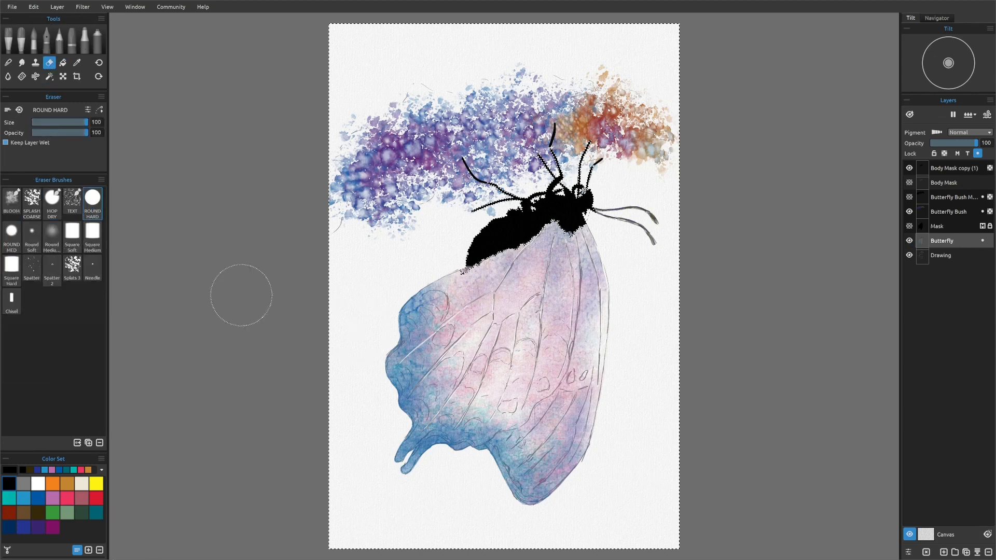
left_click(909, 241)
left_click(909, 241)
mouse_move(550, 222)
left_mouse_down()
mouse_move(560, 251)
mouse_move(584, 246)
mouse_move(597, 339)
mouse_move(560, 441)
mouse_move(524, 480)
mouse_move(530, 439)
mouse_move(497, 433)
mouse_move(547, 332)
mouse_move(541, 277)
mouse_move(519, 332)
mouse_move(506, 311)
mouse_move(490, 394)
mouse_move(426, 460)
mouse_move(410, 449)
mouse_move(468, 364)
mouse_move(415, 396)
mouse_move(464, 335)
mouse_move(450, 281)
mouse_move(405, 317)
mouse_move(410, 379)
mouse_move(456, 316)
left_mouse_up()
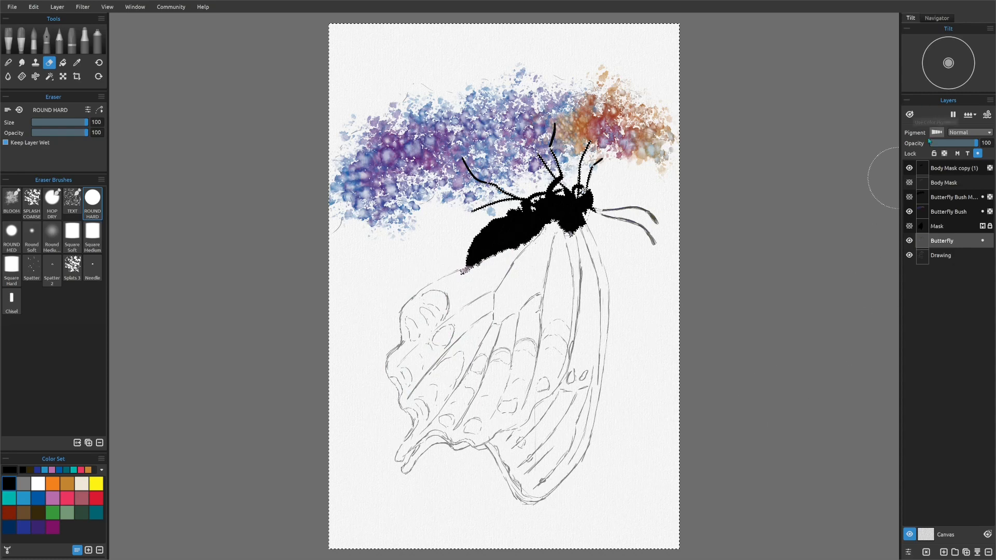
Hide the Body Mask copy (1) layer and clear the selection around the body.
left_click(908, 167)
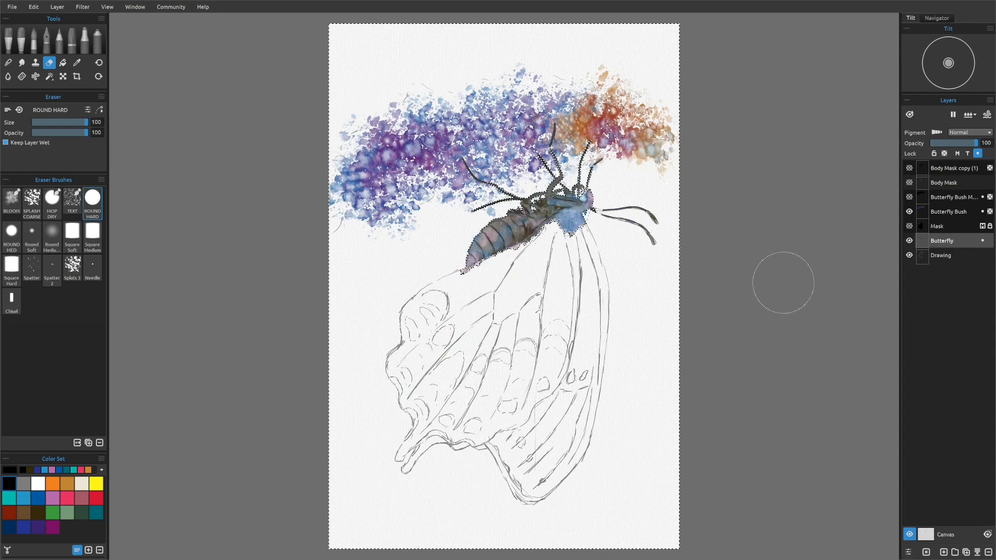
key("ctrl+alt")
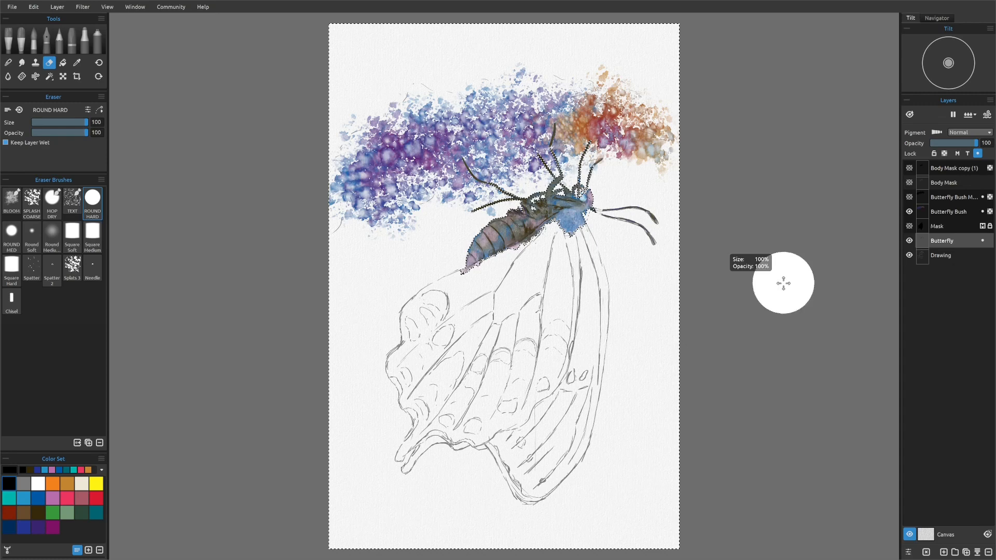
key("ctrl+d")
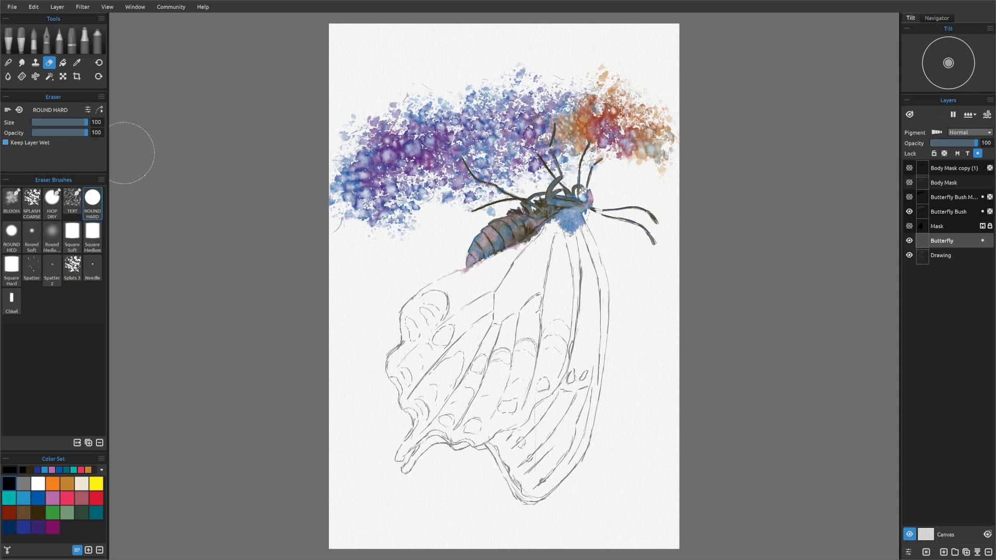
Import Layer 1.png from the PNG folder as a new layer at its original size and position.
left_click(11, 7)
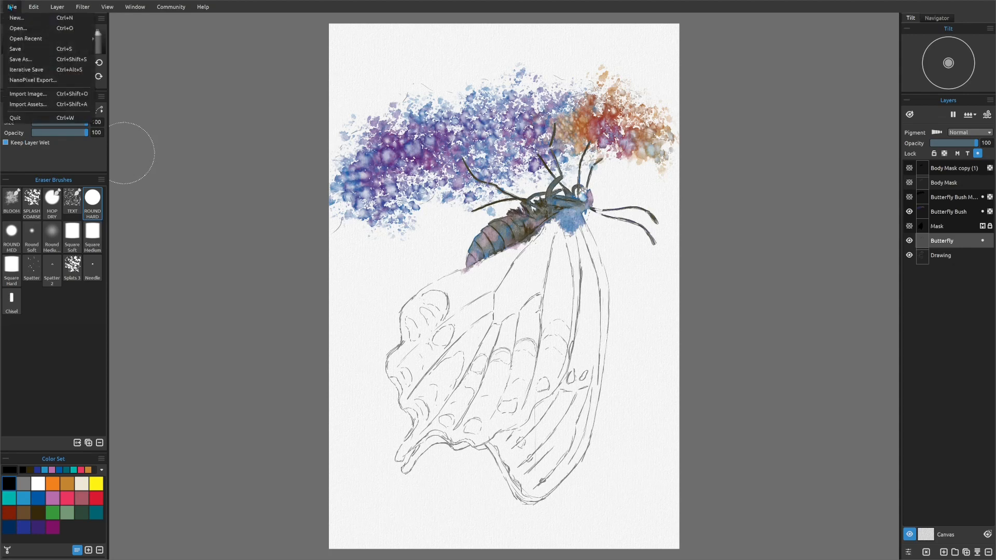
mouse_move(11, 7)
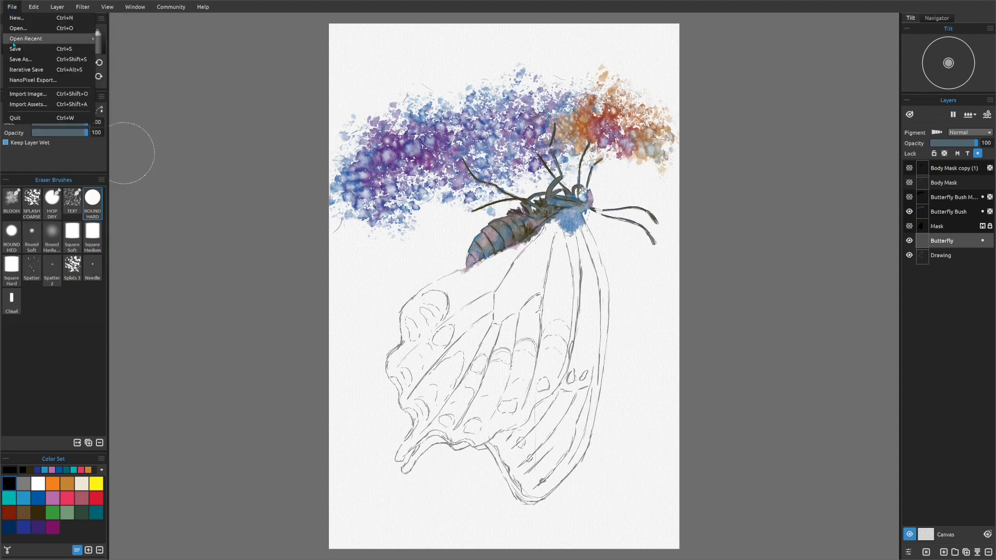
left_click(24, 95)
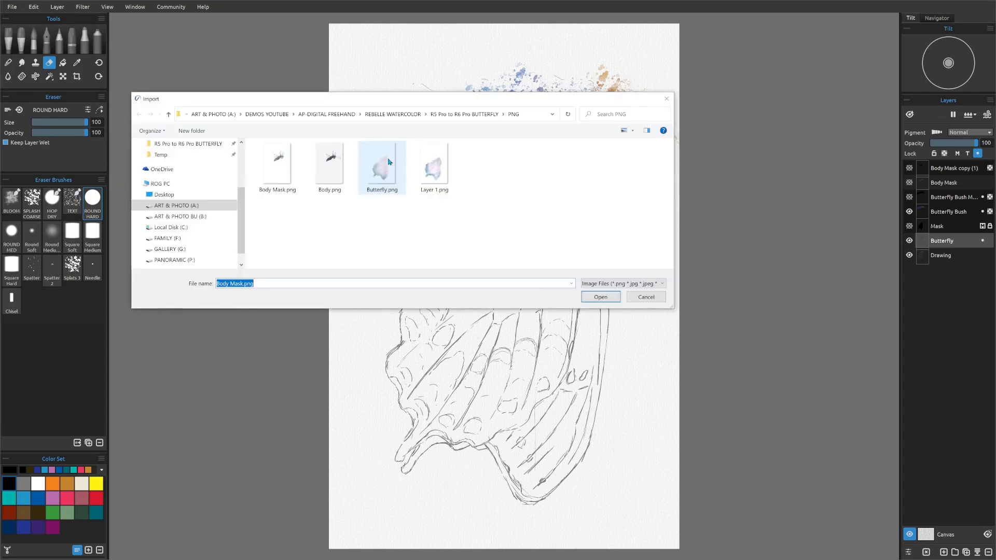
left_click(434, 167)
left_click(597, 299)
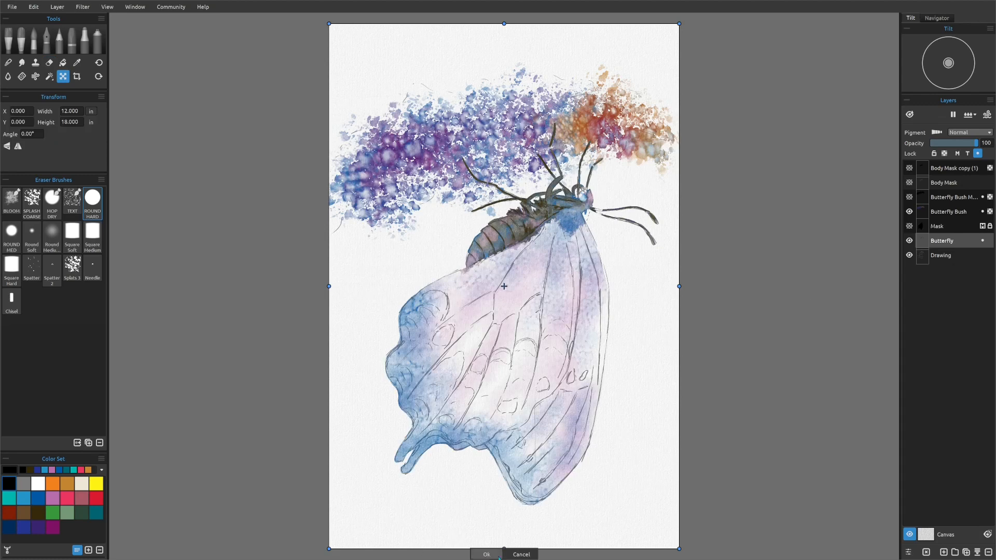
left_click(486, 554)
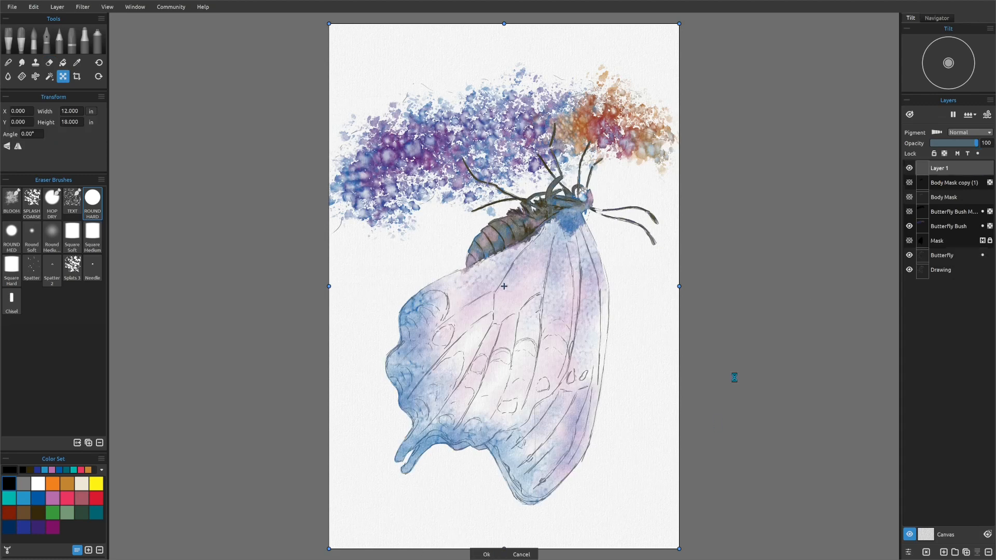
Import Butterfly.png from the PNG folder as a new layer at its original size and position.
left_click(8, 6)
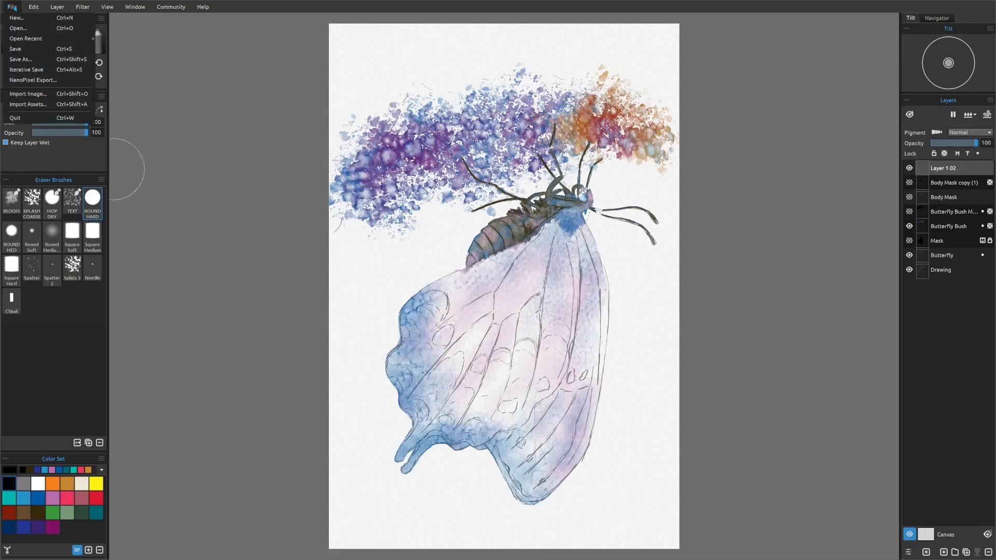
left_click(32, 95)
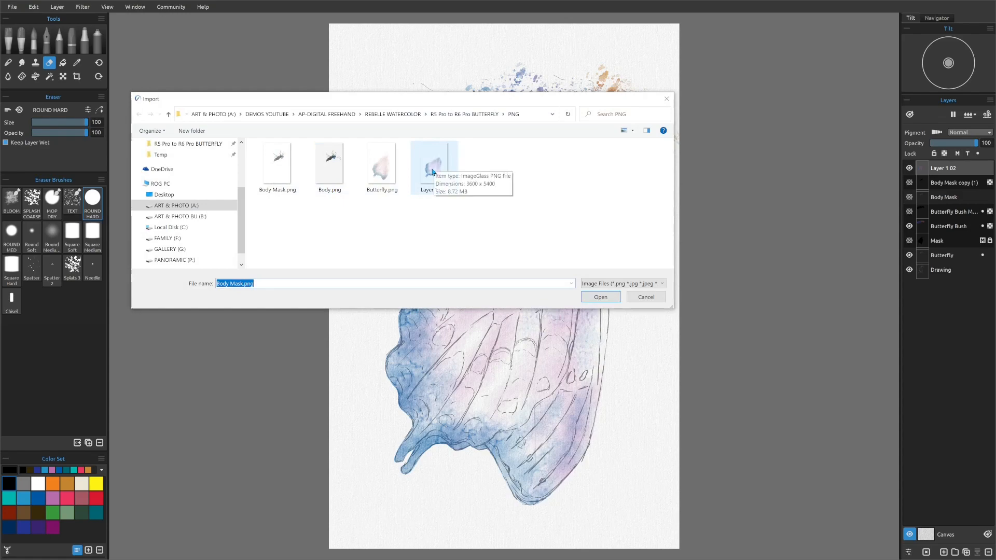
left_click(379, 168)
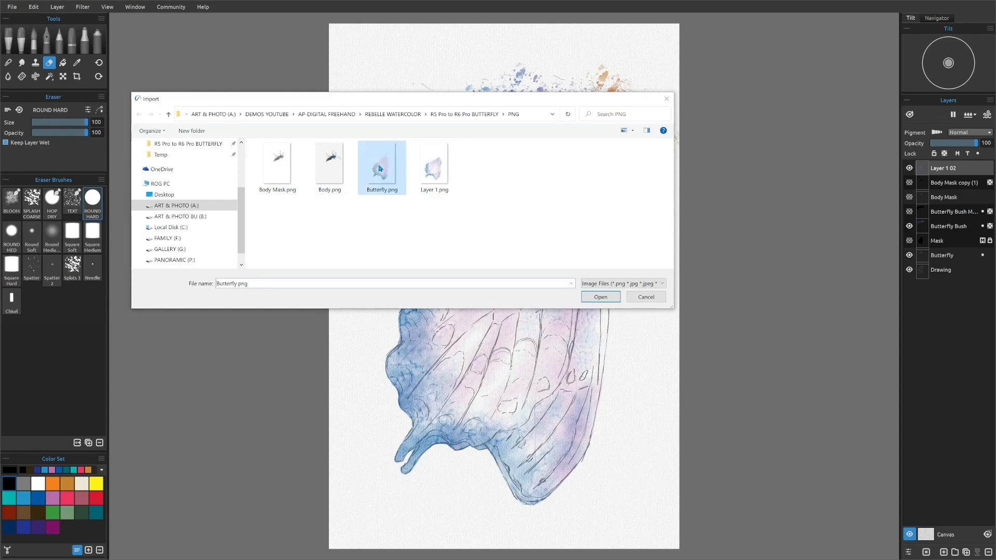
left_click(600, 296)
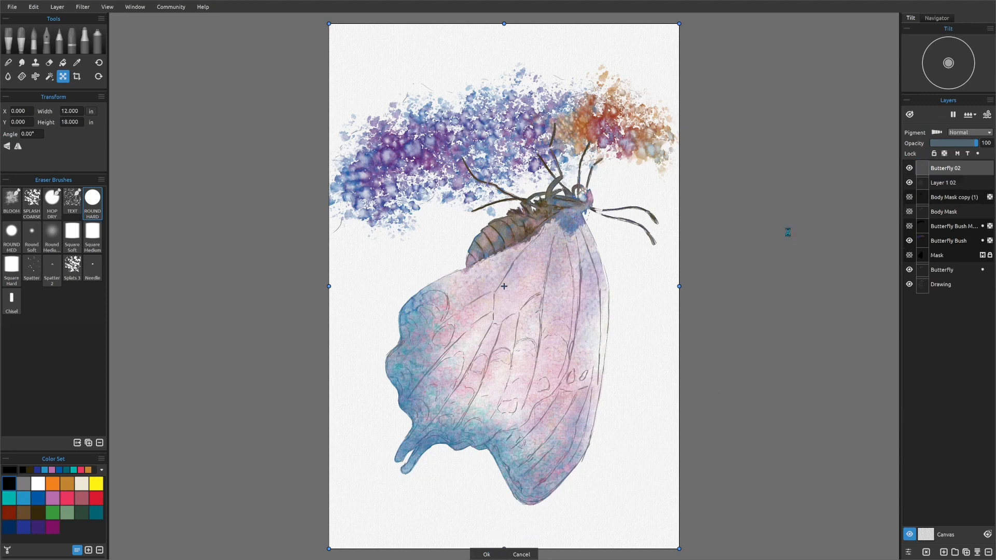
key("e")
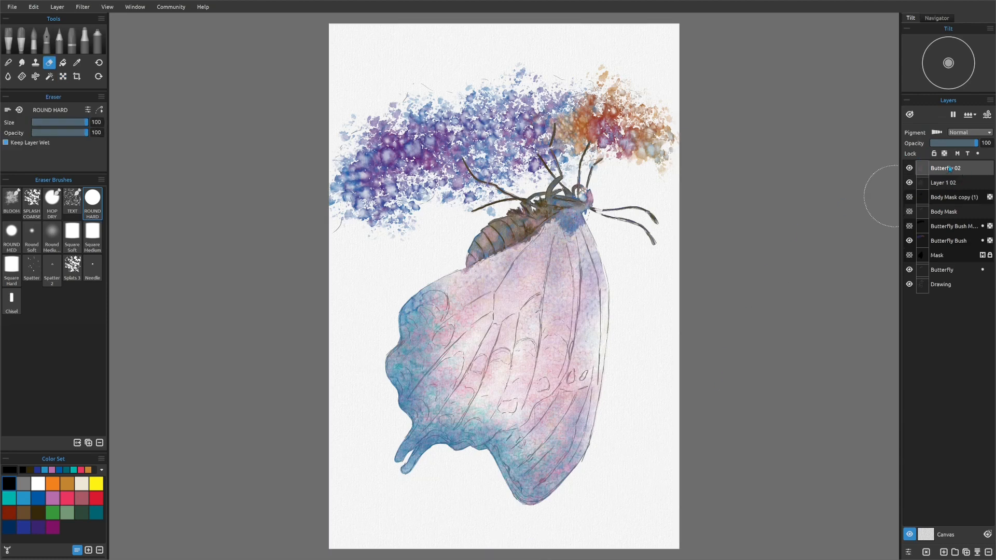
Move the Layer 1 02 and Butterfly 02 layers beneath the original Butterfly layer, with Layer 1 02 above Butterfly 02.
left_click_drag(950, 169, 958, 262)
left_click_drag(957, 261, 958, 270)
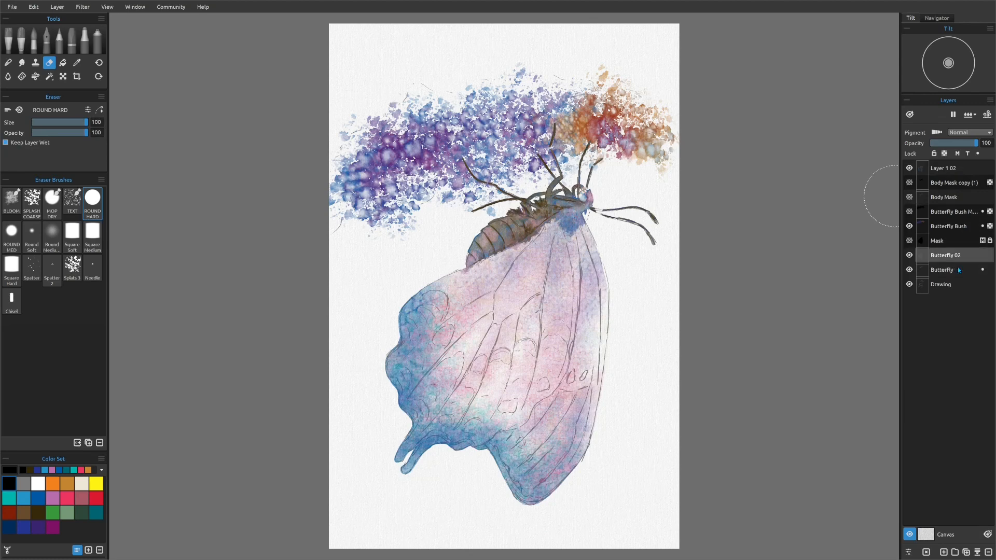
left_click_drag(947, 170, 957, 262)
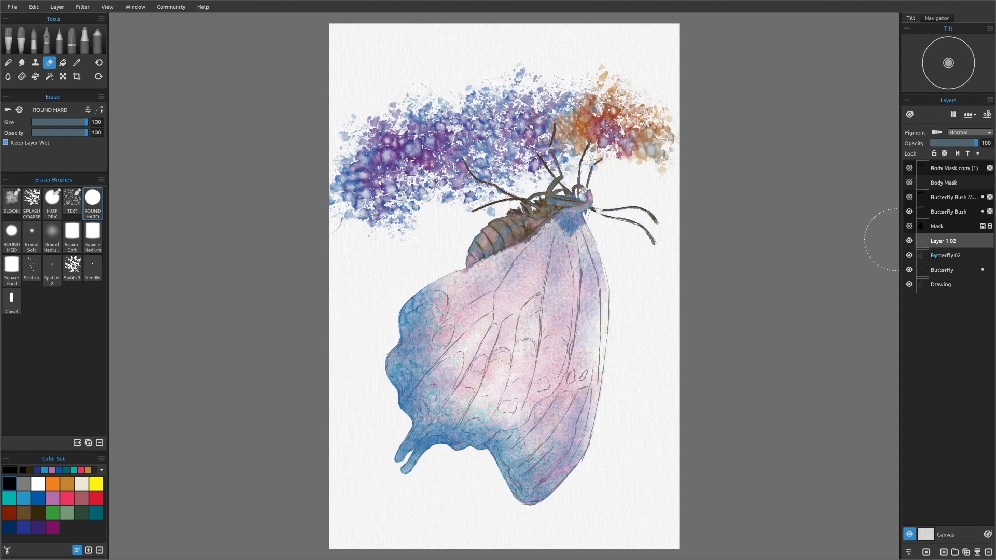
mouse_move(945, 254)
left_mouse_down()
mouse_move(947, 276)
mouse_move(937, 250)
left_mouse_up()
left_click(942, 243)
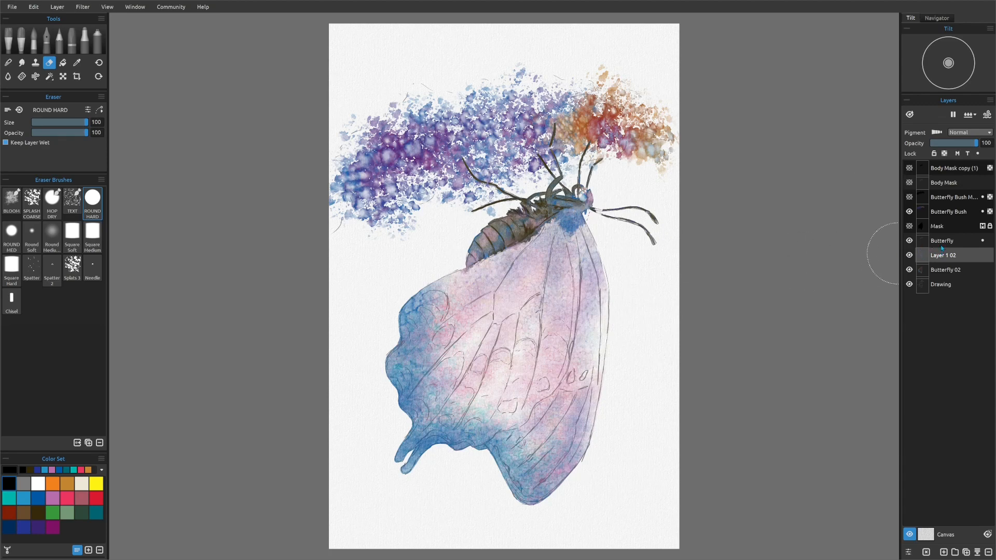
Check the original Butterfly layer's contents by hiding and showing it, then rename that layer as Body.
left_click(910, 240)
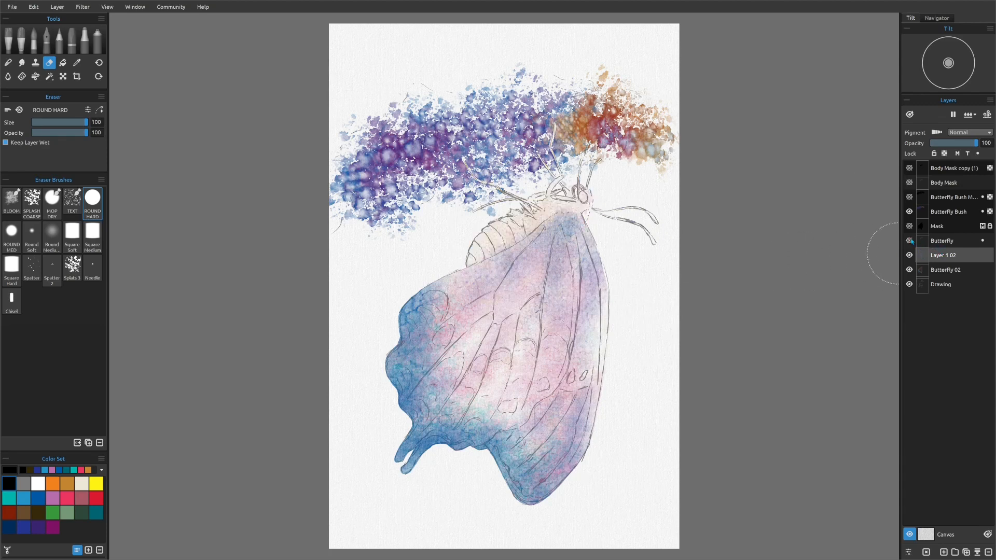
left_click(910, 241)
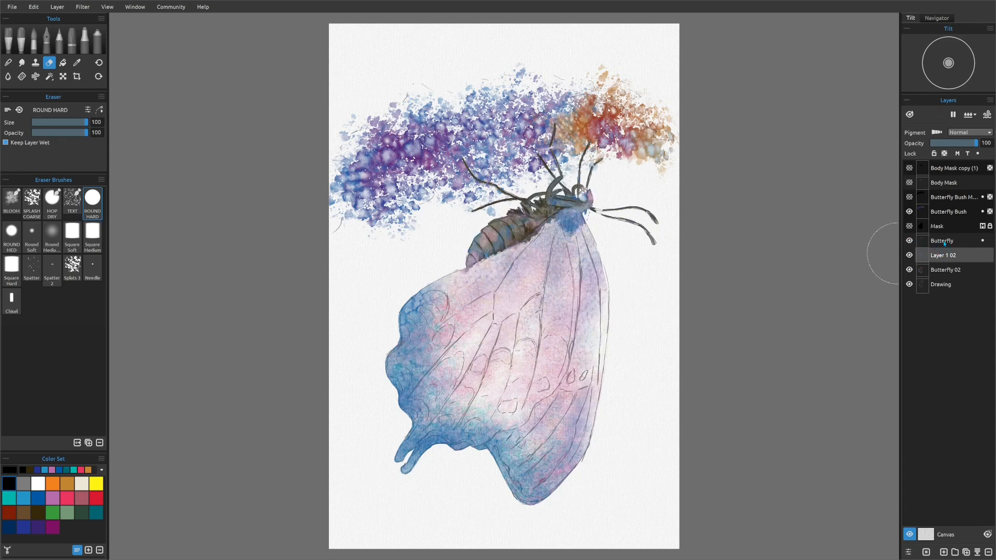
double_click(942, 241)
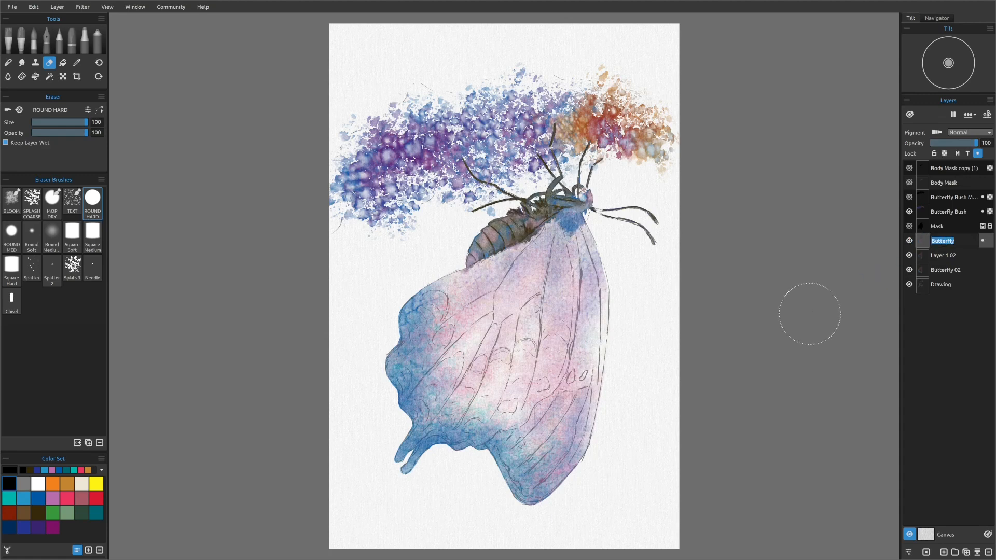
type("Body")
key("Return")
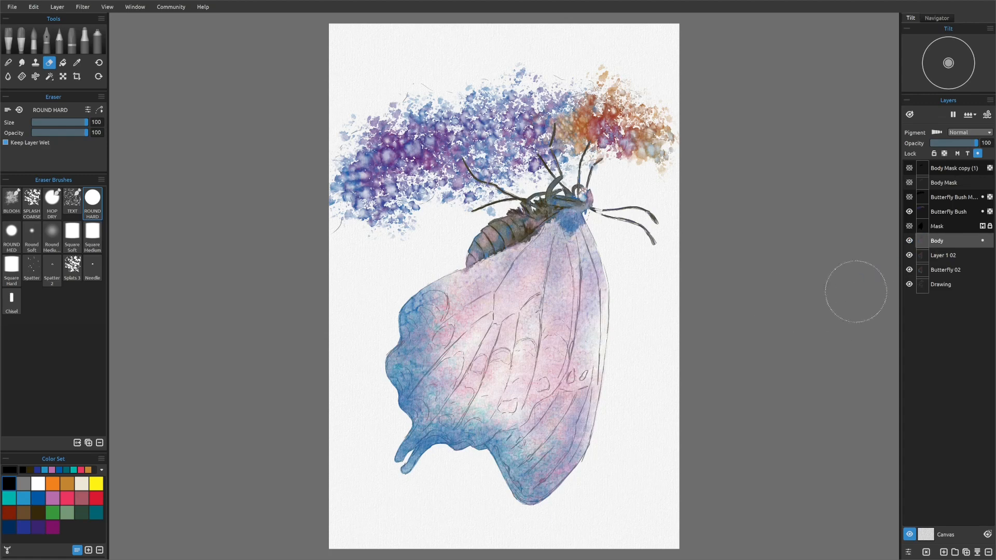
Compare the painting with the Layer 1 02 and Butterfly 02 wing layers hidden and shown.
left_click(909, 255)
left_click(909, 269)
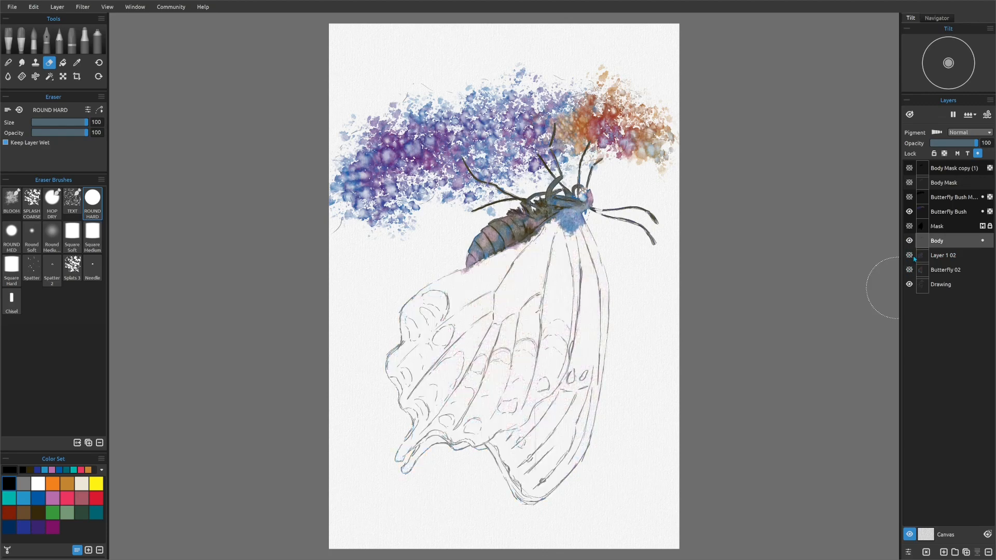
left_click(909, 255)
left_click(908, 270)
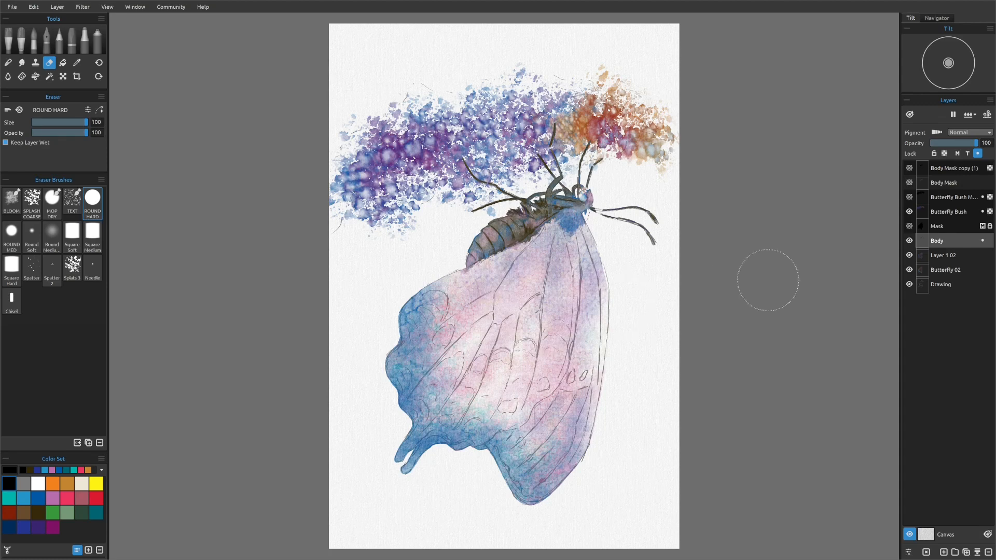
Group the Layer 1 02 and Butterfly 02 wing layers together.
left_click(943, 271)
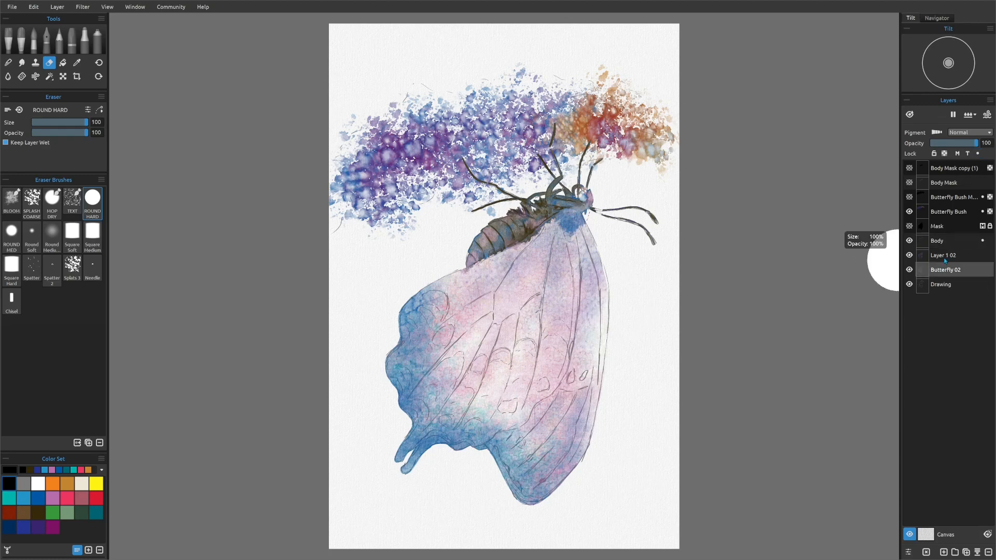
left_click(944, 256, "shift")
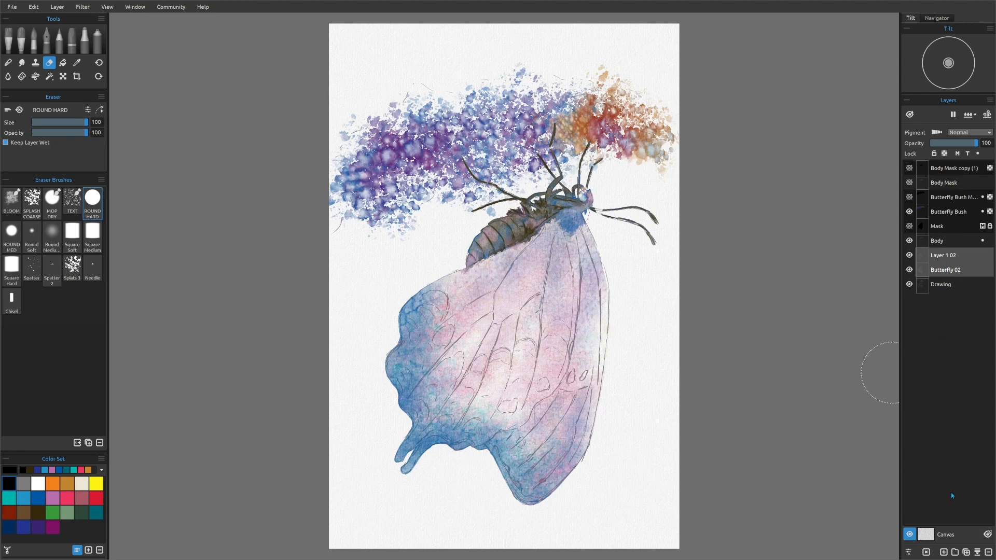
key("ctrl")
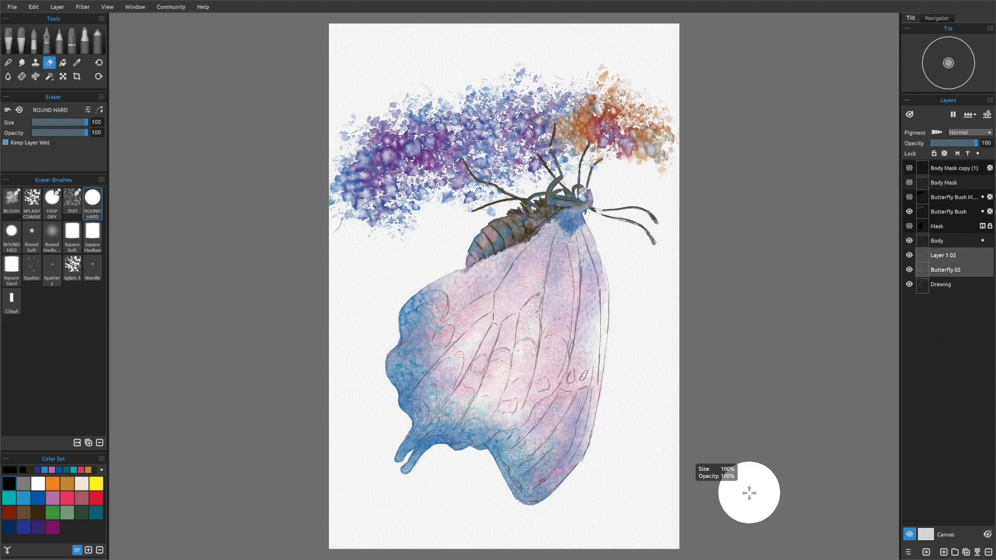
key("ctrl+g")
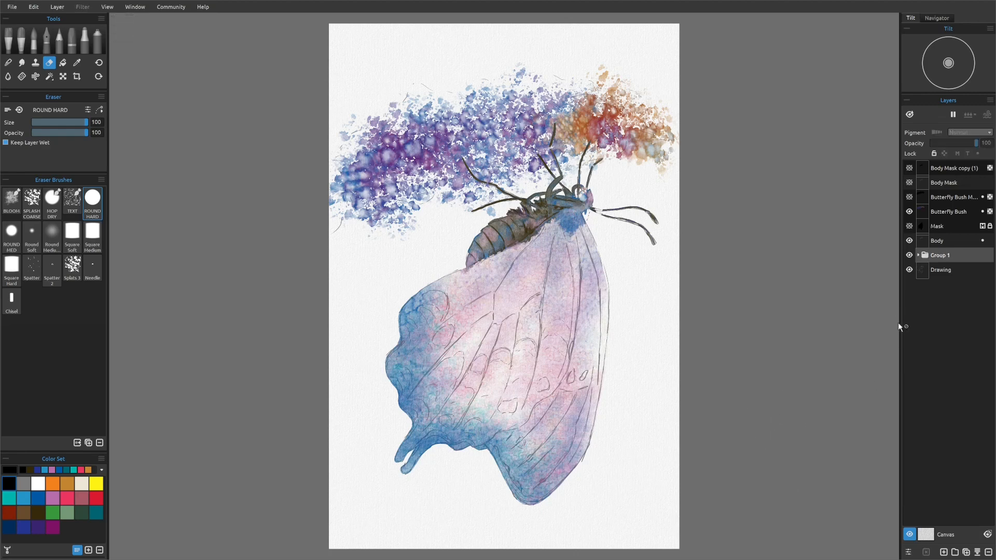
Check the contents of the new wing group by expanding it and switching its visibility off and on.
left_click(918, 255)
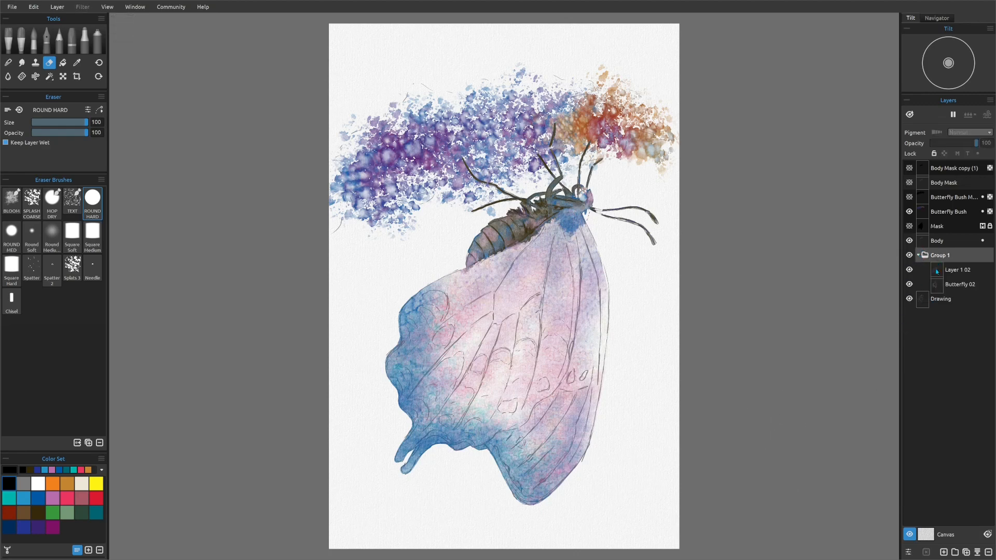
left_click(909, 255)
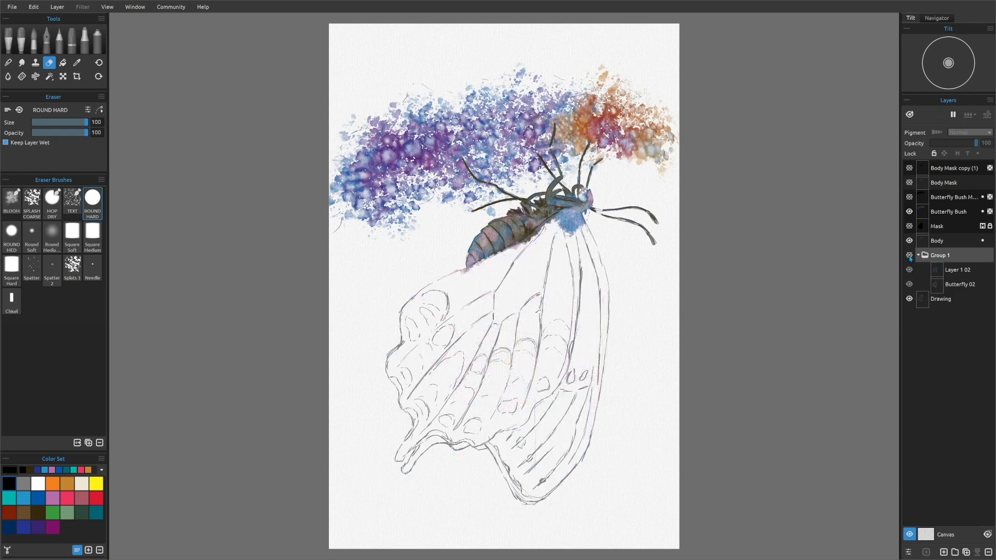
left_click(909, 255)
left_click(918, 255)
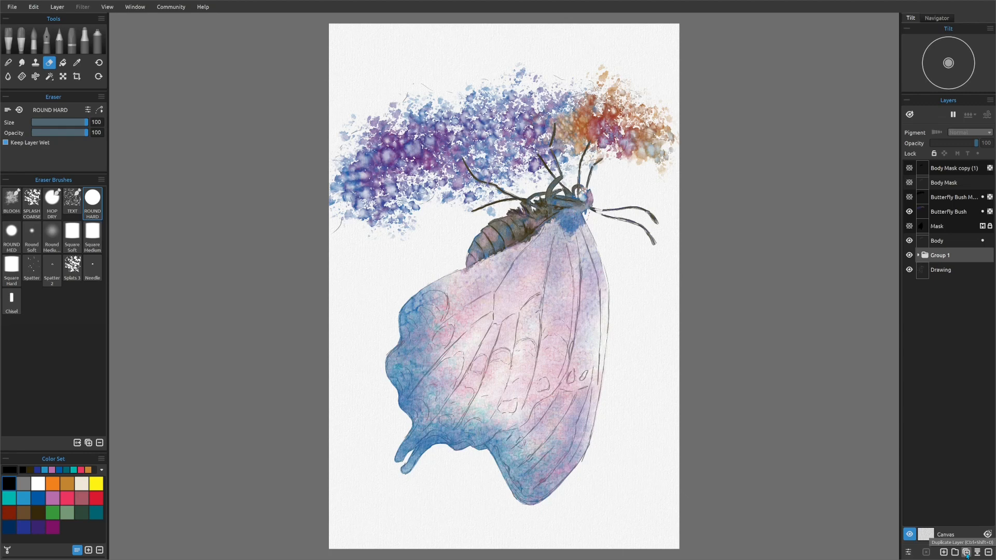
Duplicate the wing group and hide the original Group 1 as a backup.
left_click(966, 553)
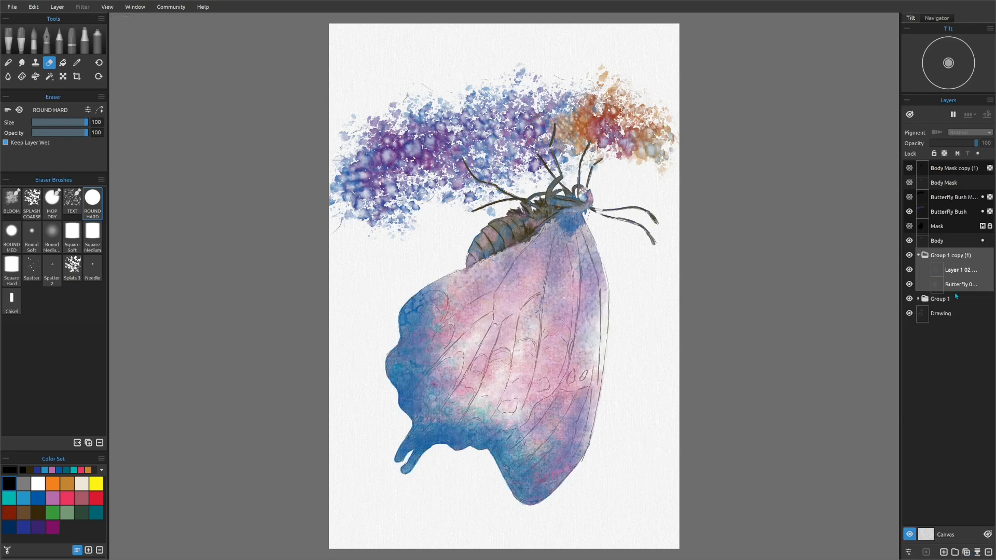
left_click(918, 255)
left_click(917, 269)
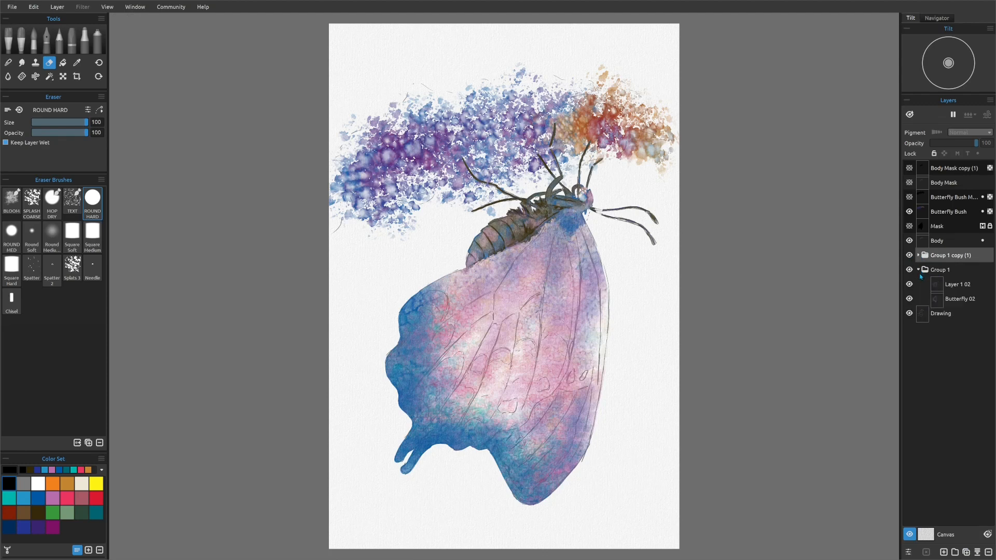
left_click(909, 269)
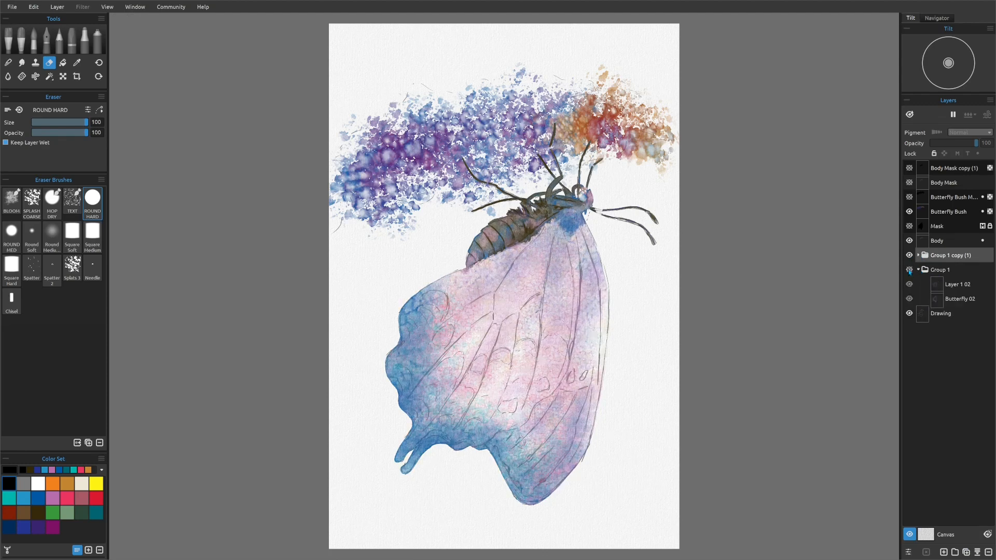
left_click(917, 269)
left_click(918, 255)
Merge the two wing layers inside Group 1 copy (1), then compare the painting with the original Group 1 shown and hidden.
left_click(961, 285)
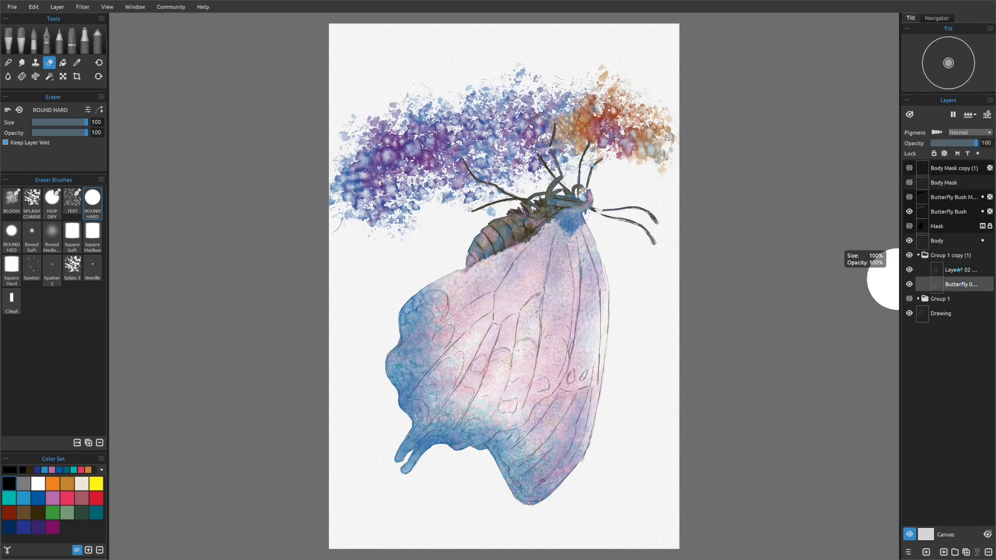
left_click(959, 269, "ctrl")
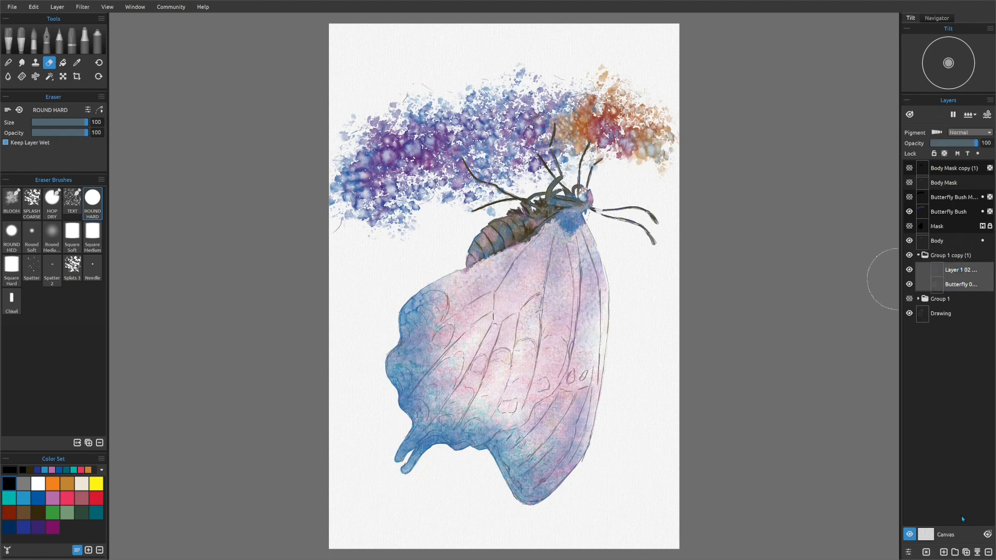
left_click(977, 552)
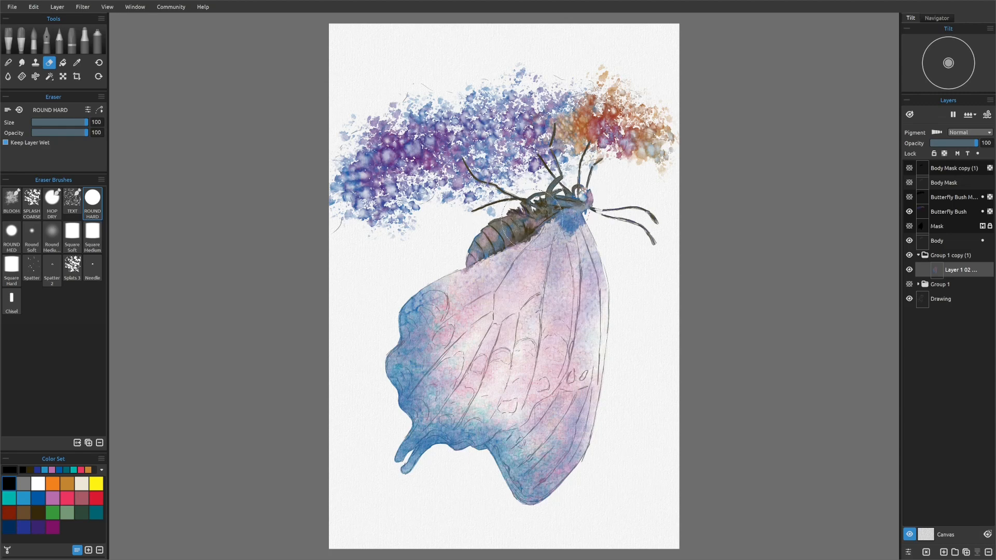
left_click(908, 285)
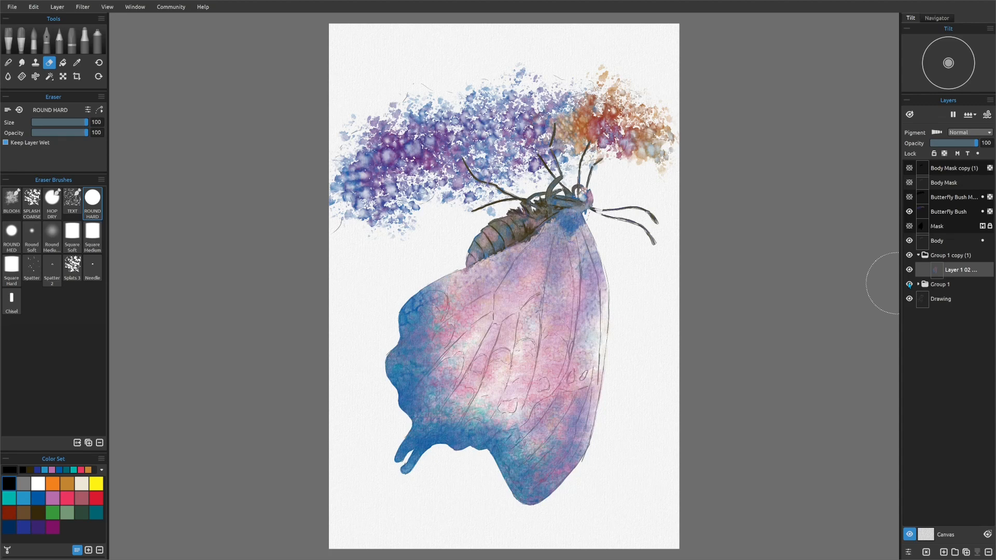
left_click(909, 284)
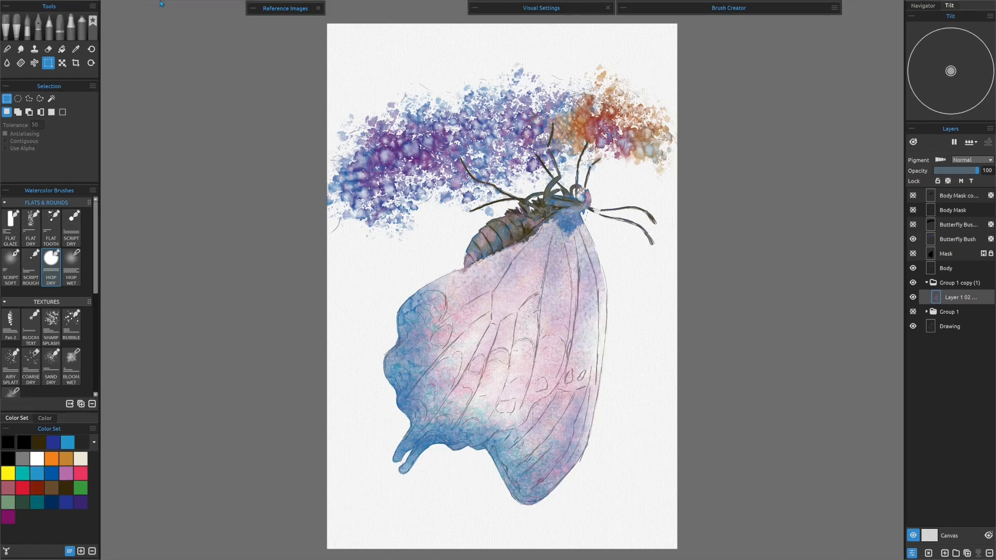
Show the Mask, both Body Mask layers, the Butterfly Bush mask and Group 1, and unlock the transparency of Body Mask copy (1).
mouse_move(159, 4)
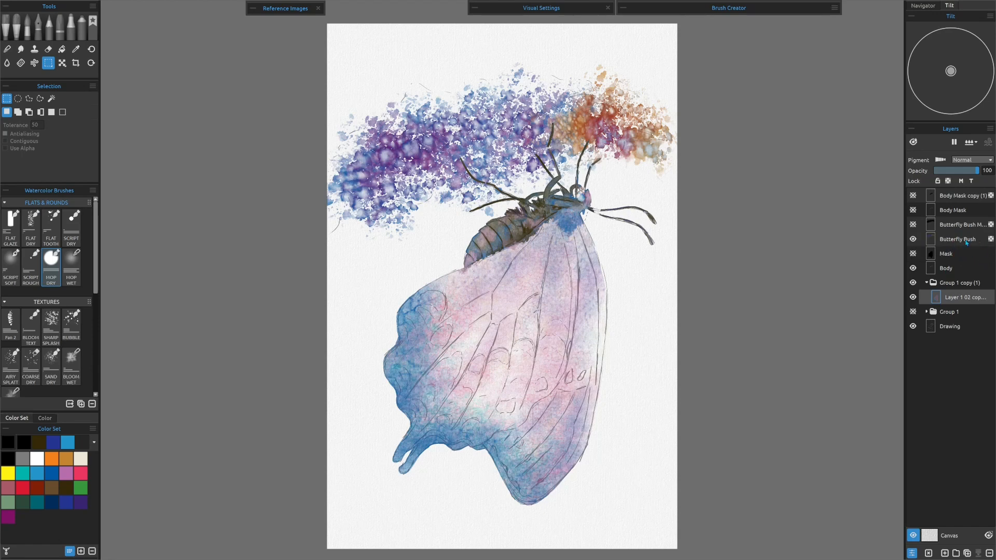
left_click(914, 254)
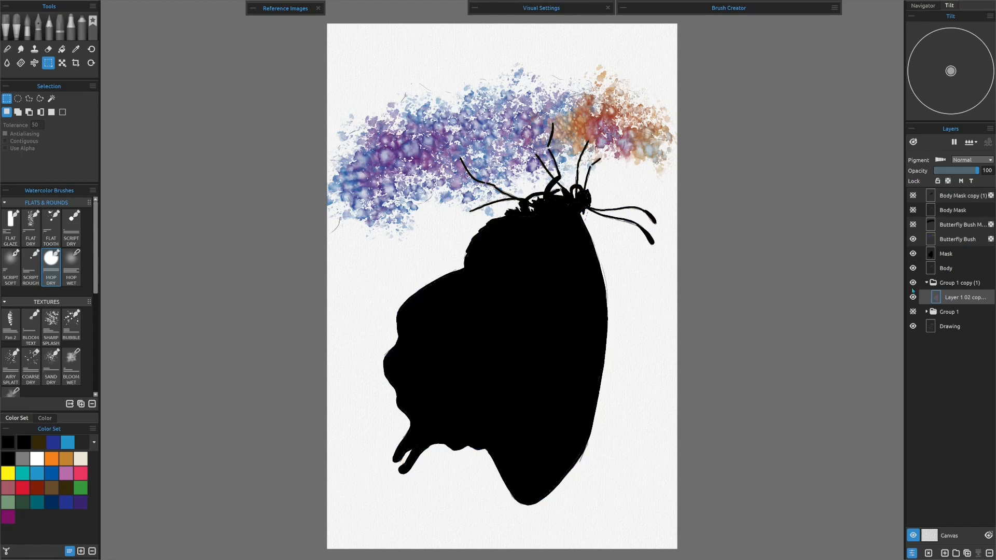
left_click(913, 210)
left_click(914, 196)
left_click(913, 225)
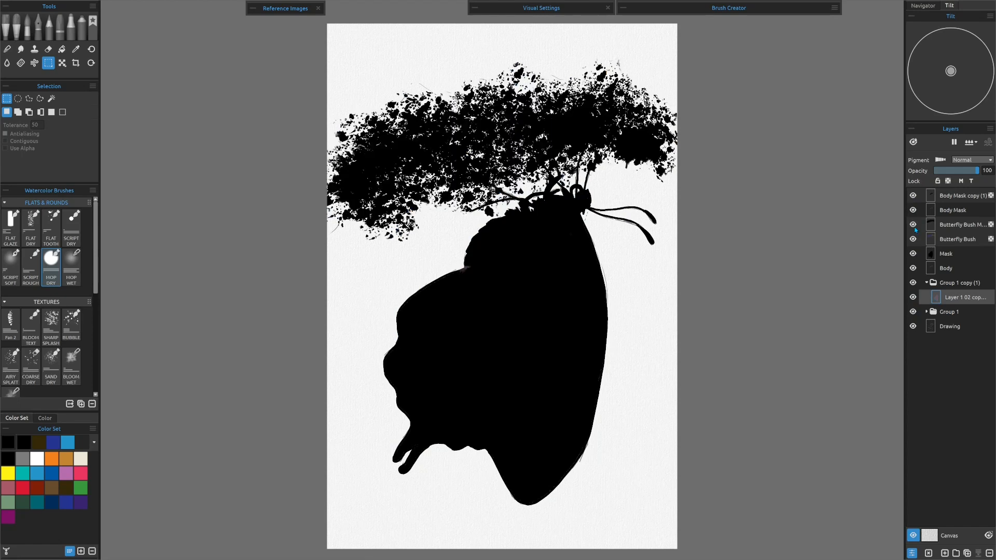
left_click(953, 194)
left_click(947, 180)
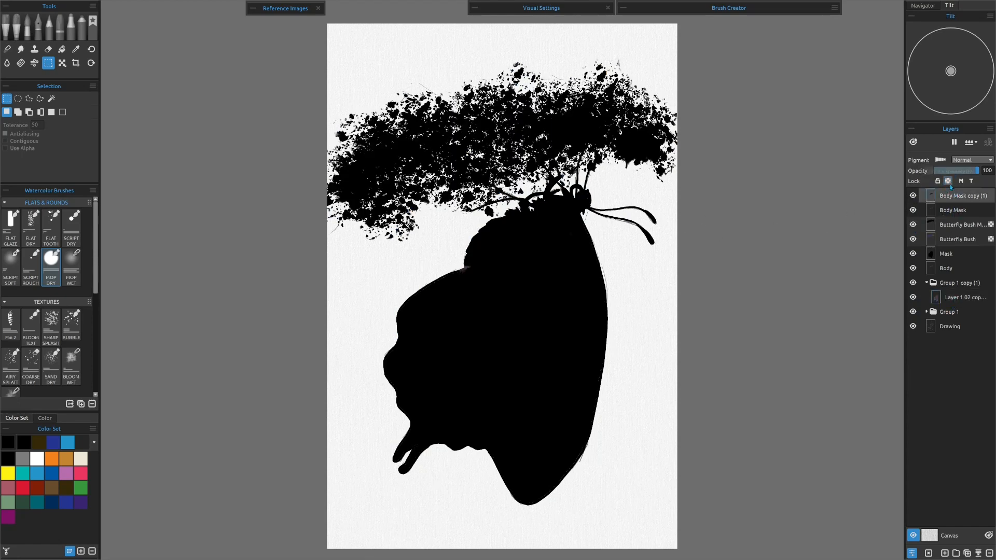
Select all layers from Body Mask copy (1) to Drawing and scale them down together to about 10.23 by 13.13 in, repositioned within the page.
left_click(946, 327, "shift")
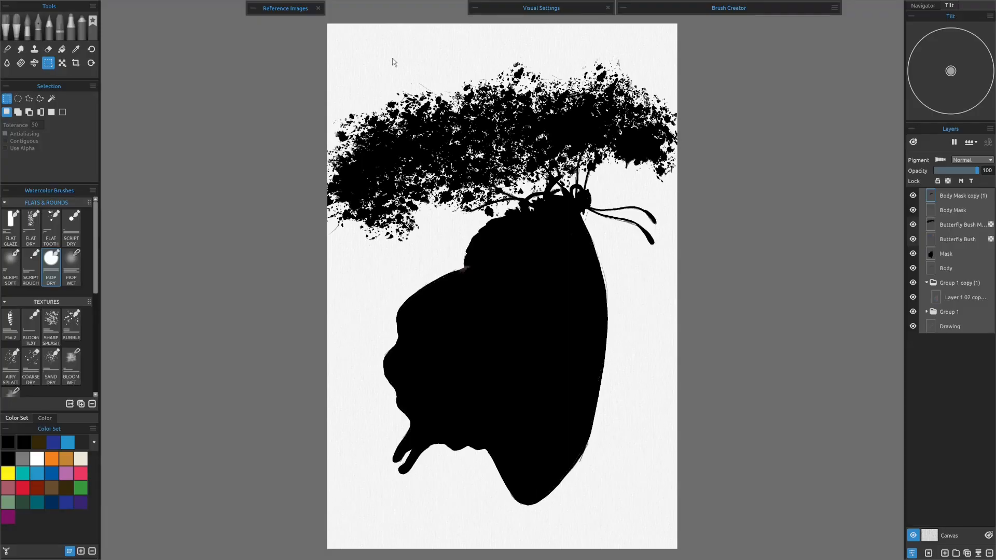
left_click(62, 63)
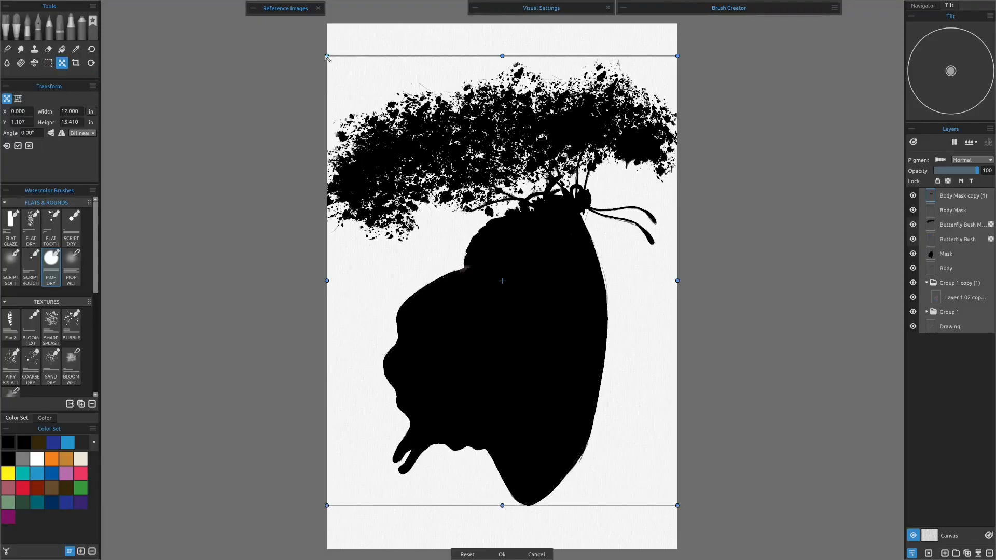
left_click_drag(326, 56, 390, 122)
left_click_drag(558, 312, 545, 260)
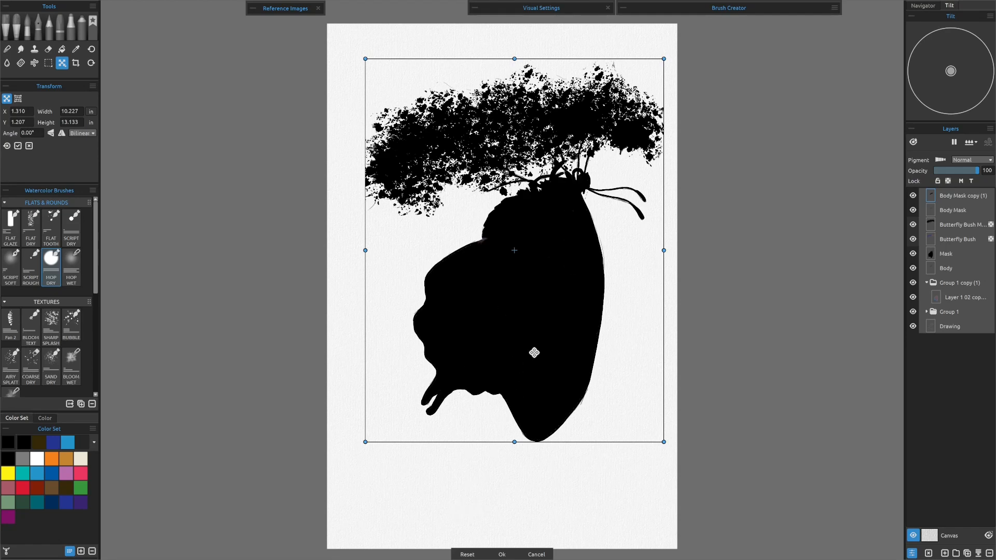
left_click(501, 555)
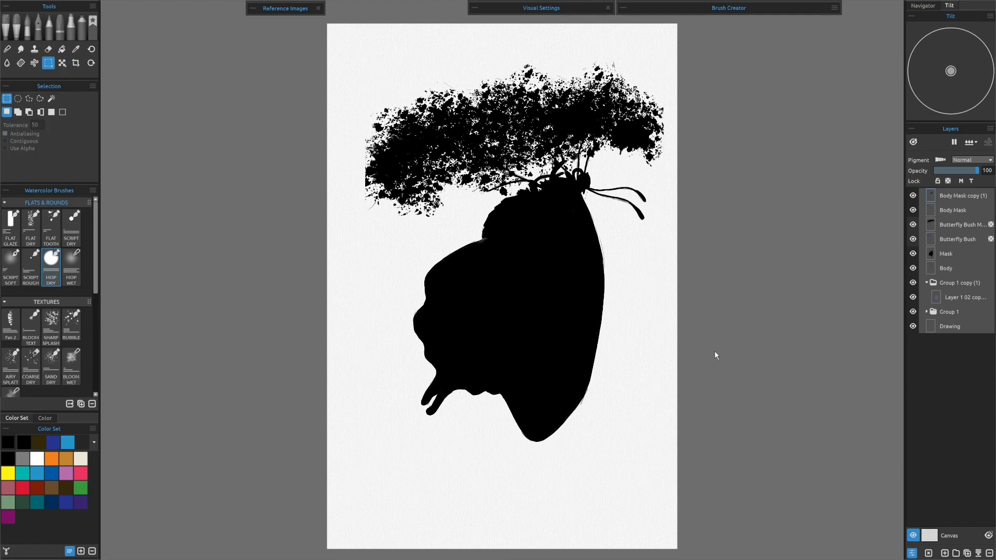
Hide the Mask, both Body Mask layers and the Butterfly Bush mask, along with the painted wings in both groups.
left_click(913, 254)
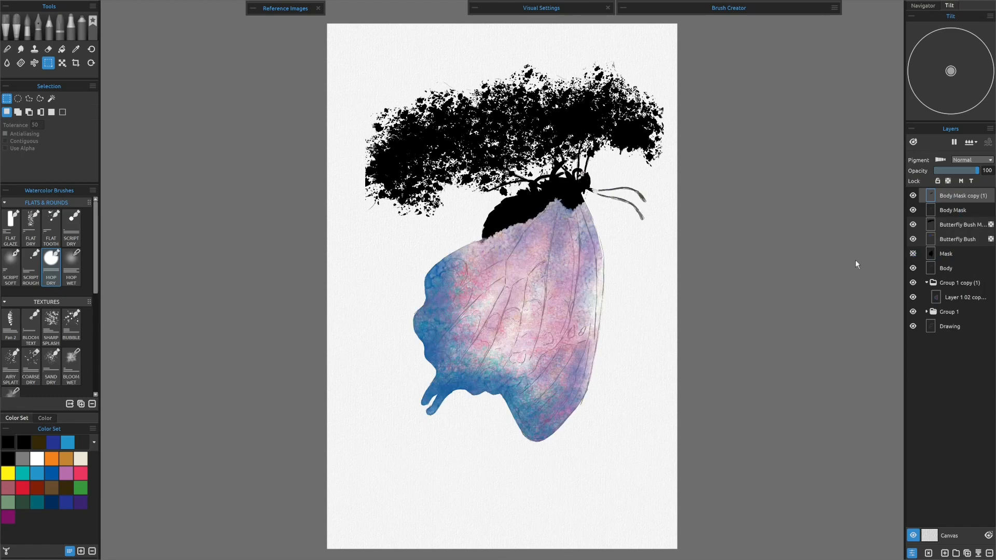
left_click(913, 195)
left_click(912, 210)
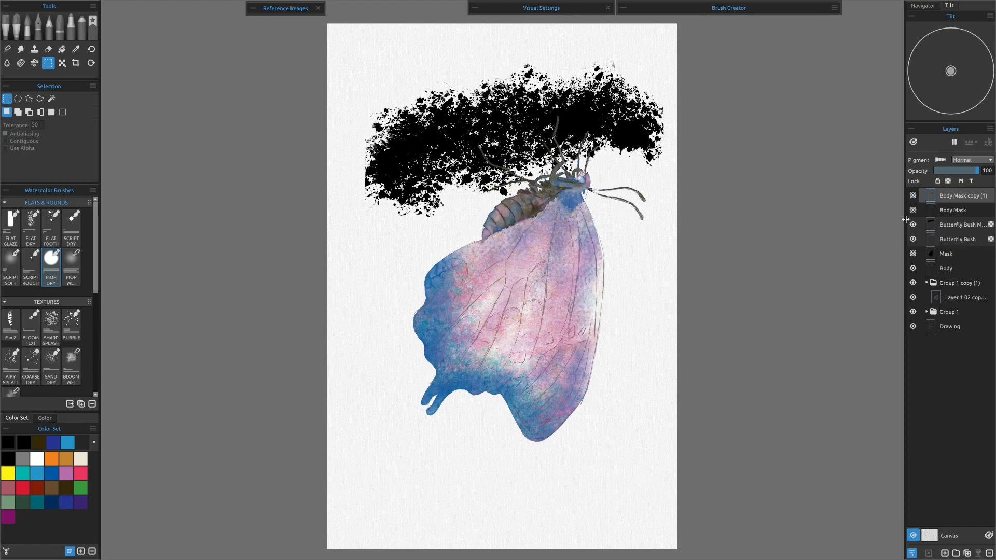
left_click(913, 225)
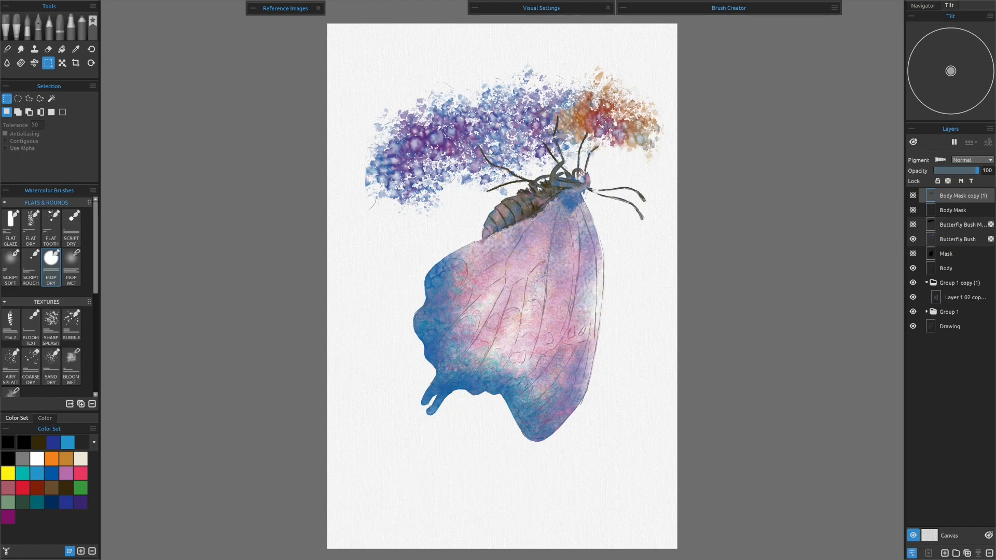
left_click(913, 296)
left_click(913, 311)
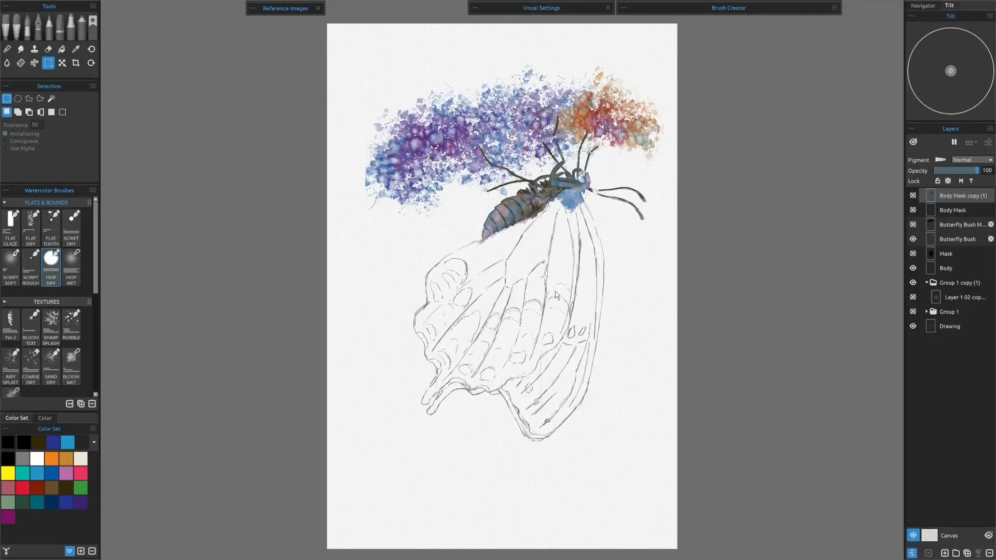
Show the Mask layer, duplicate it and rename the copy as Wings.
left_click(944, 253)
left_click(913, 253)
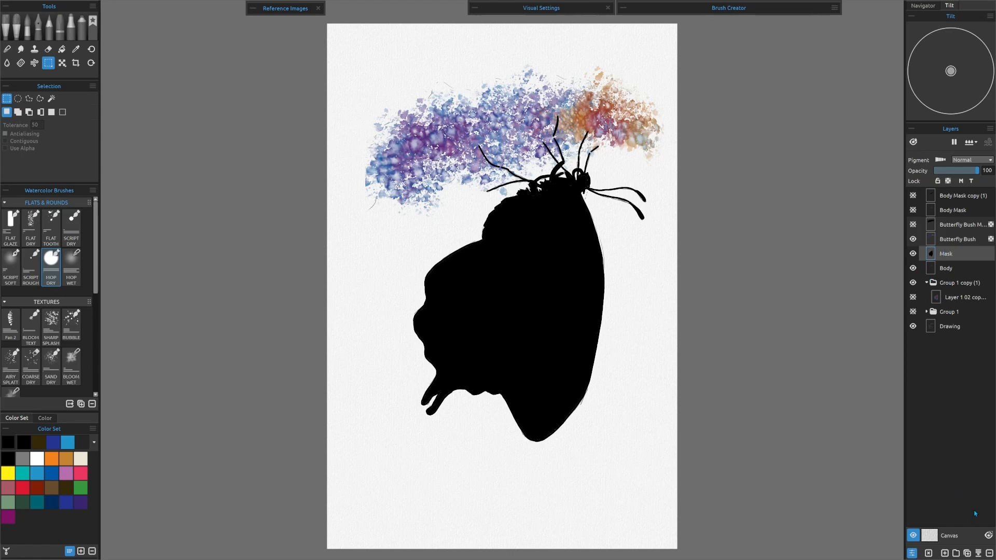
left_click(966, 553)
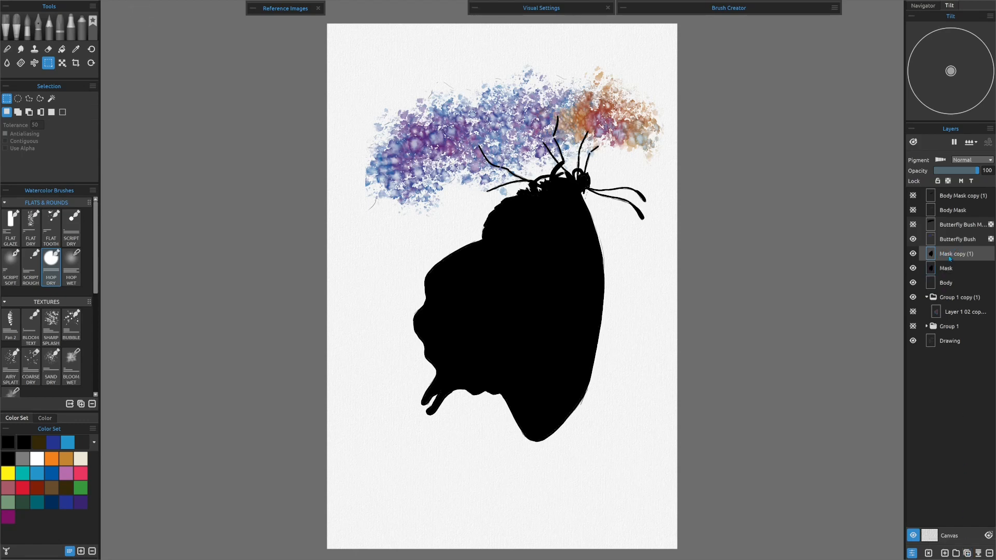
double_click(949, 254)
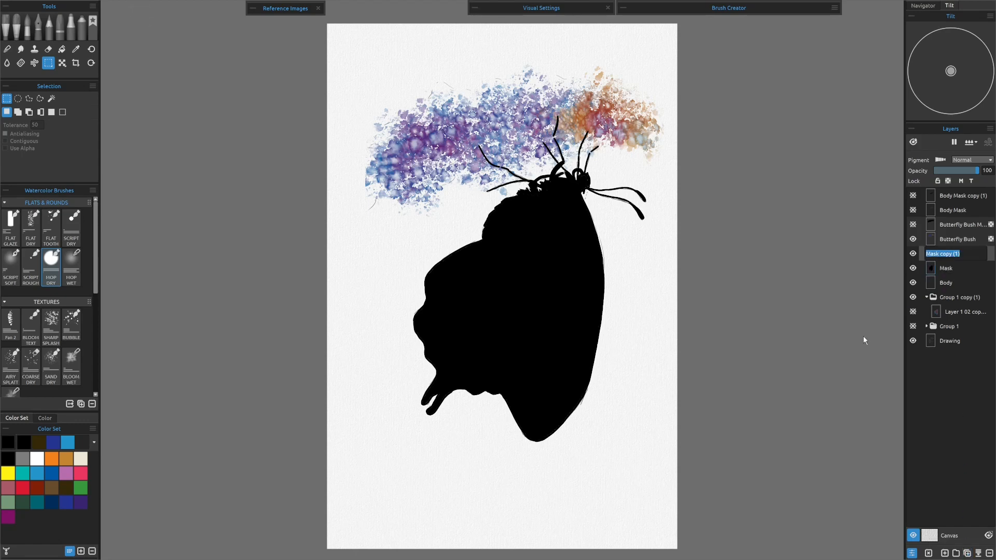
type("Wings")
key("Return")
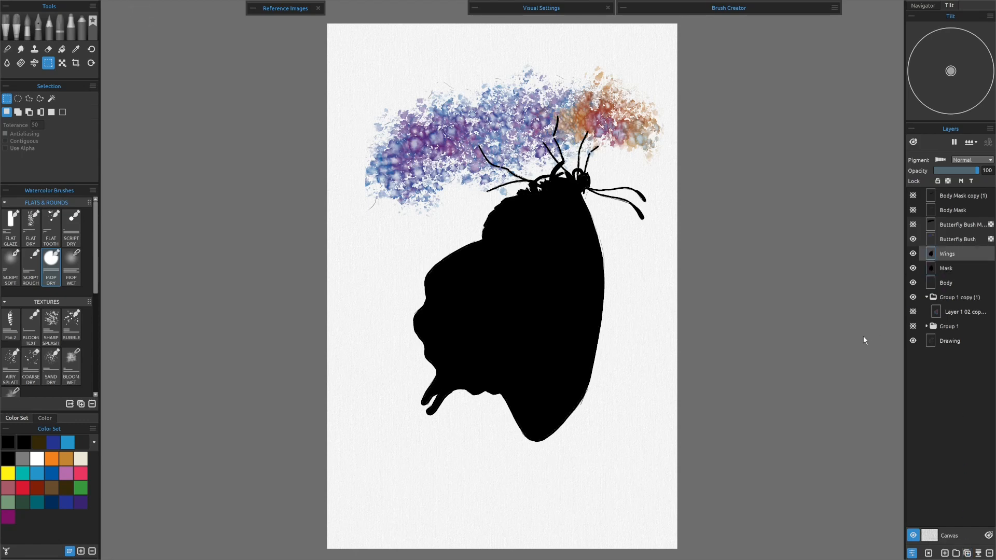
Hide the Mask layer, lower the Wings layer's opacity to 41, and erase the area covering the butterfly's body, legs and antennae.
left_click(912, 268)
left_click(912, 254)
left_click(913, 253)
left_click(953, 172)
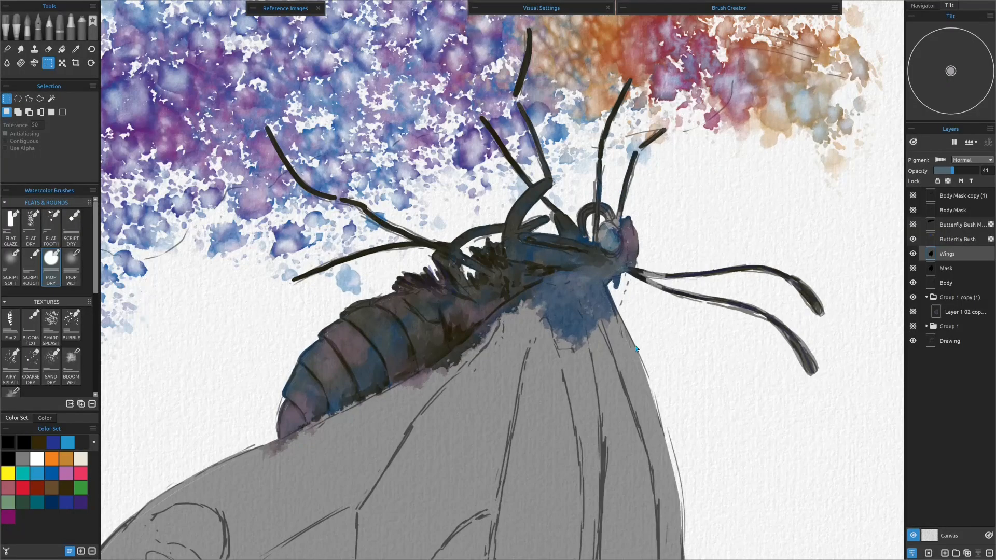
key("e")
mouse_move(529, 285)
left_mouse_down()
mouse_move(430, 357)
mouse_move(574, 271)
left_mouse_up()
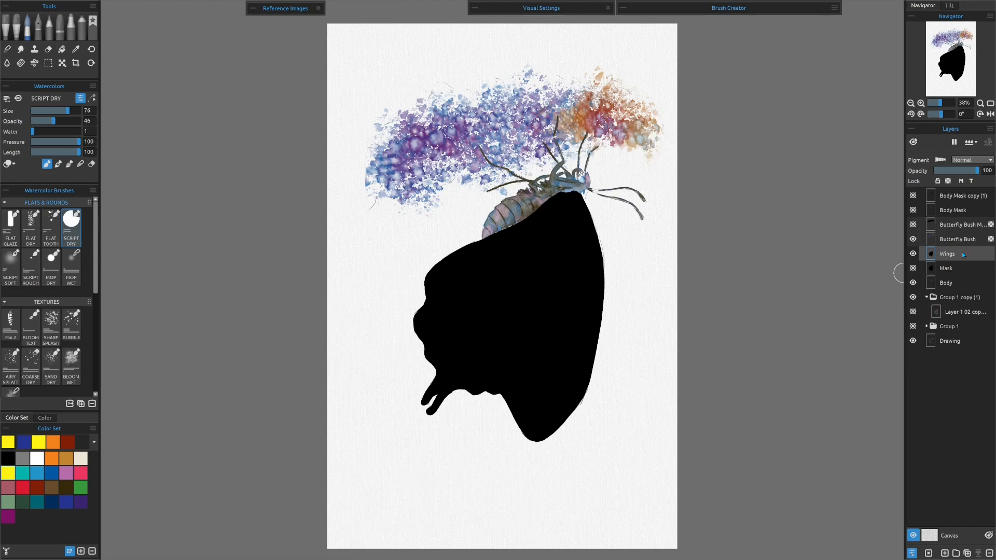
Show the Mask layer and hide the Wings layer.
left_click(937, 270)
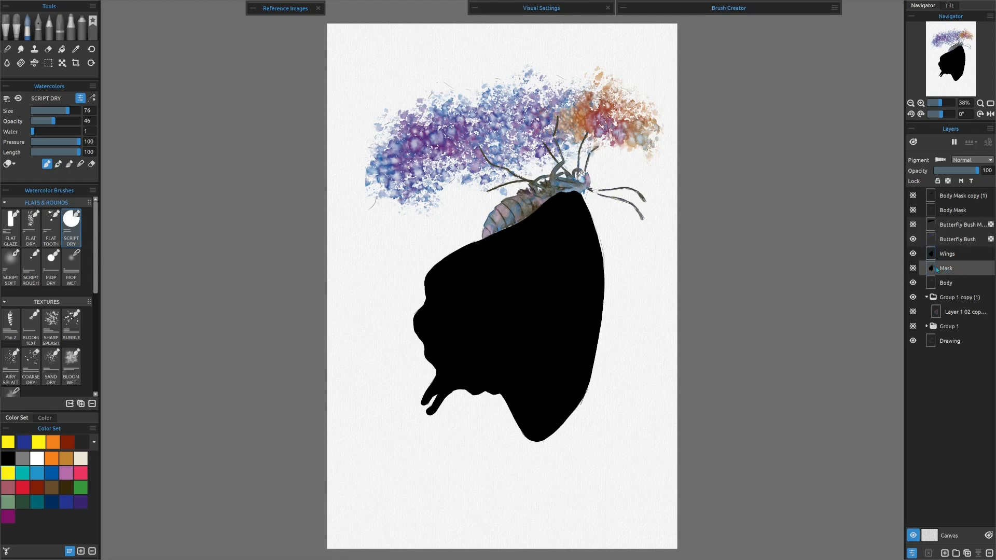
left_click(913, 268)
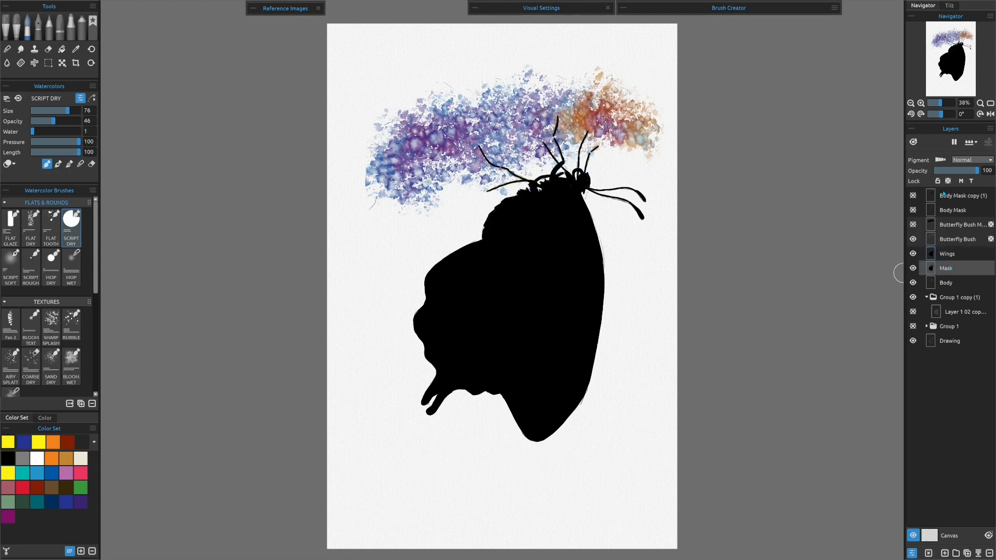
left_click(914, 253)
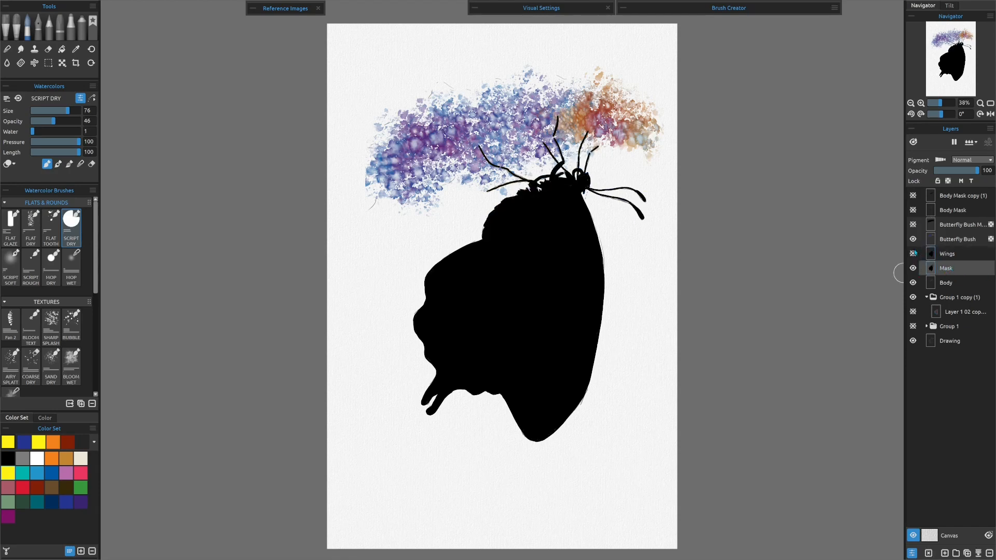
Try Mask Opaque on the Mask layer and set it back to No Mask.
left_click(960, 181)
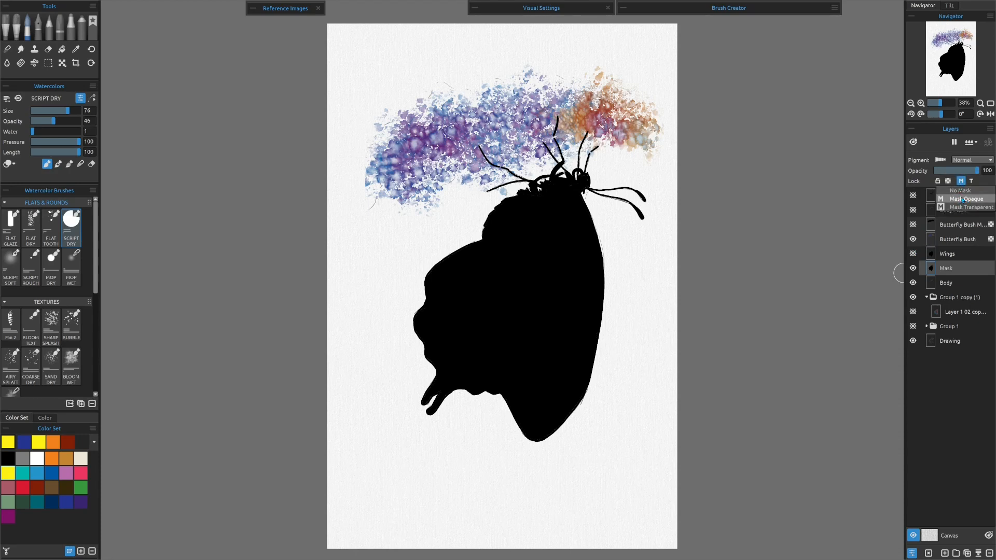
left_click(962, 199)
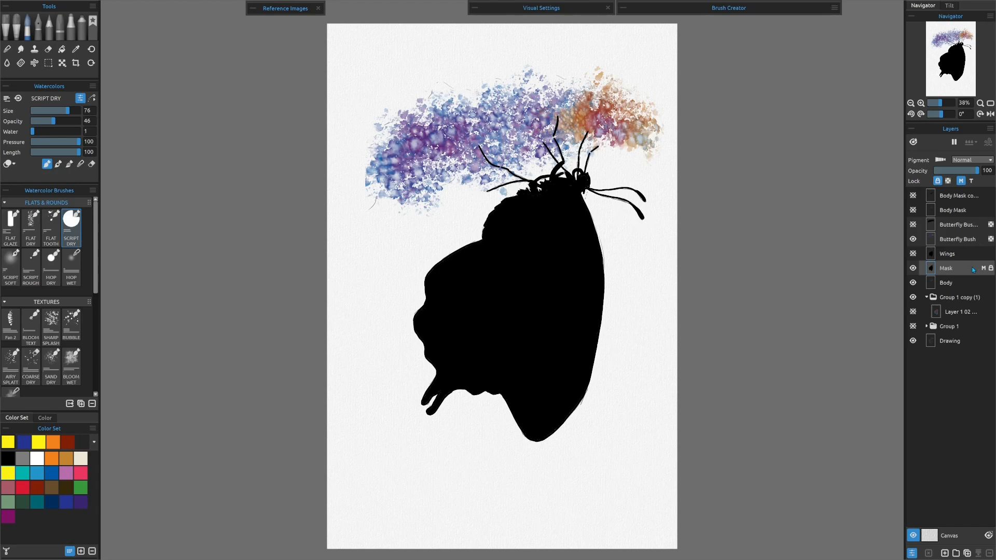
left_click(960, 182)
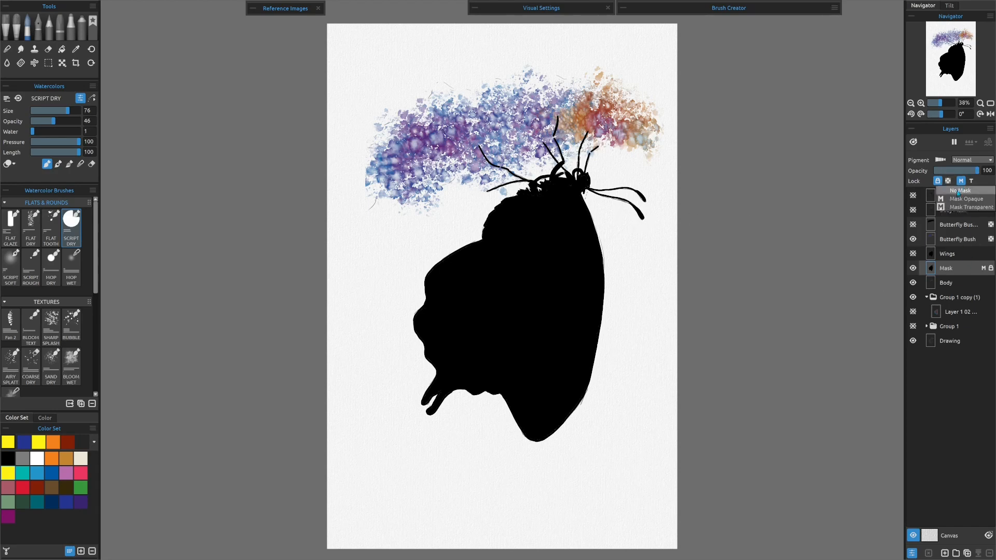
left_click(957, 192)
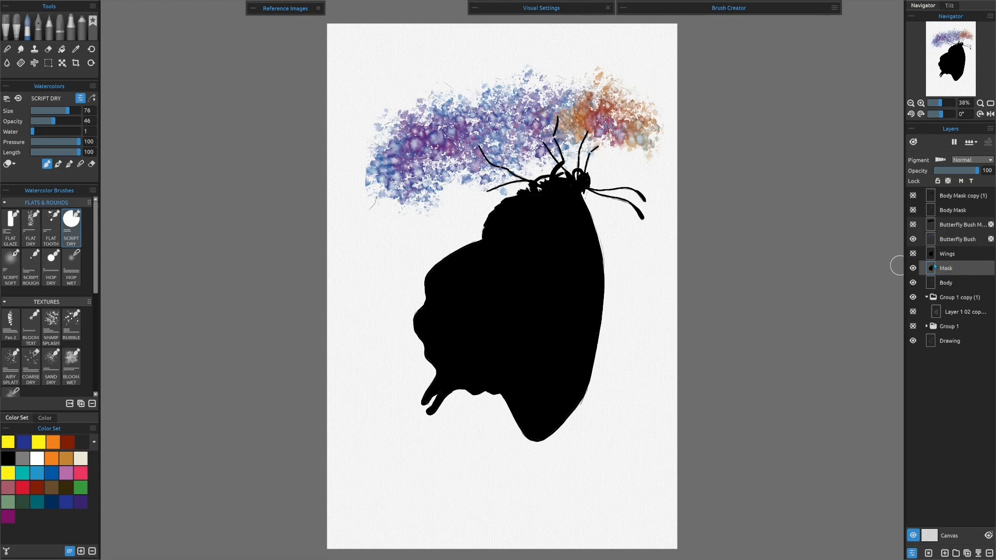
Add a layer mask to the Mask layer and paint black across the wing on it with Script Dry at opacity 100 and Bloom Wet.
right_click(946, 268)
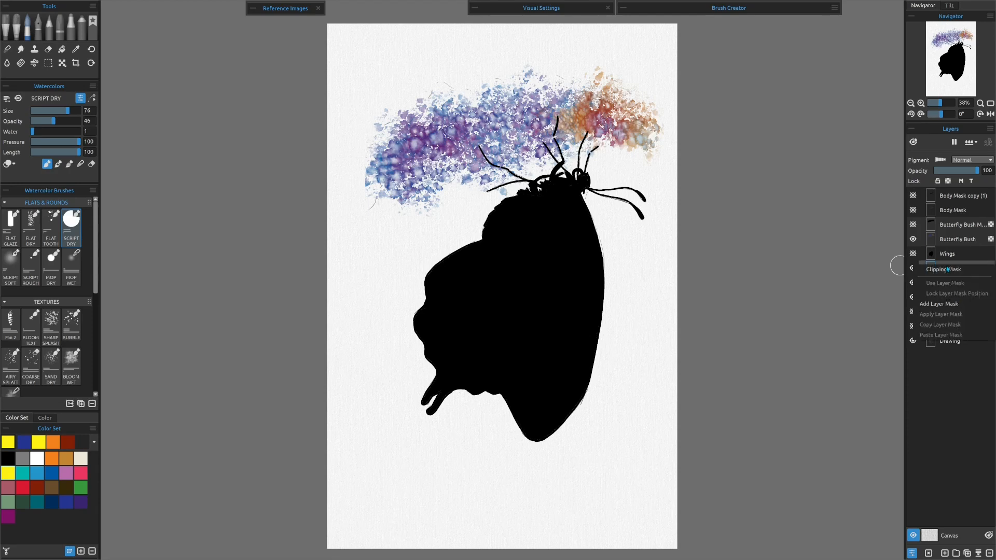
left_click(940, 305)
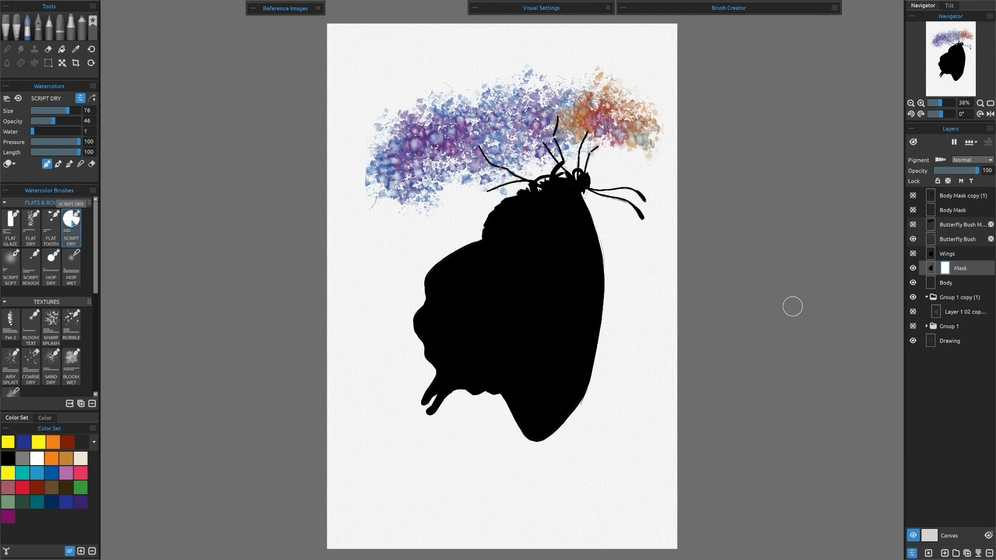
left_click_drag(53, 121, 80, 121)
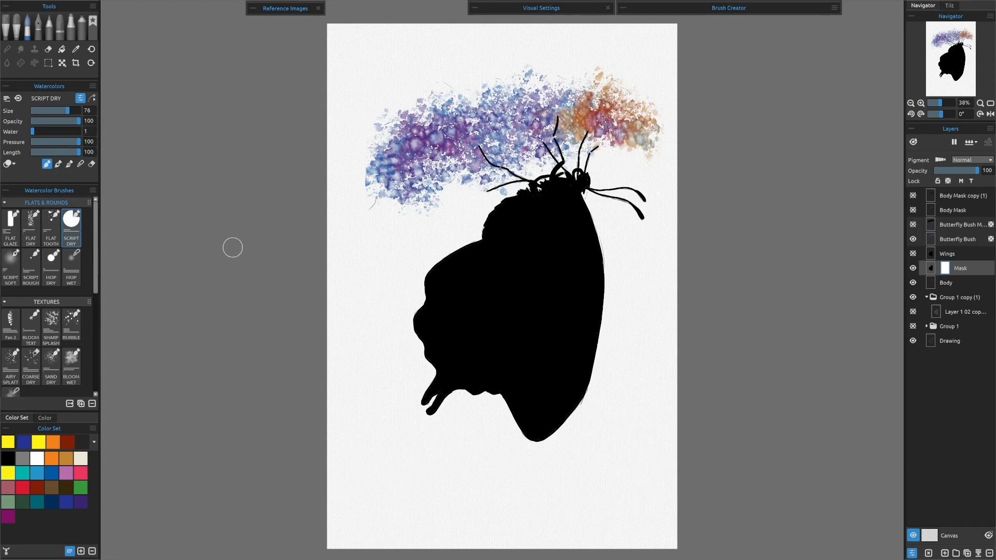
left_click(8, 458)
left_click_drag(416, 265, 646, 227)
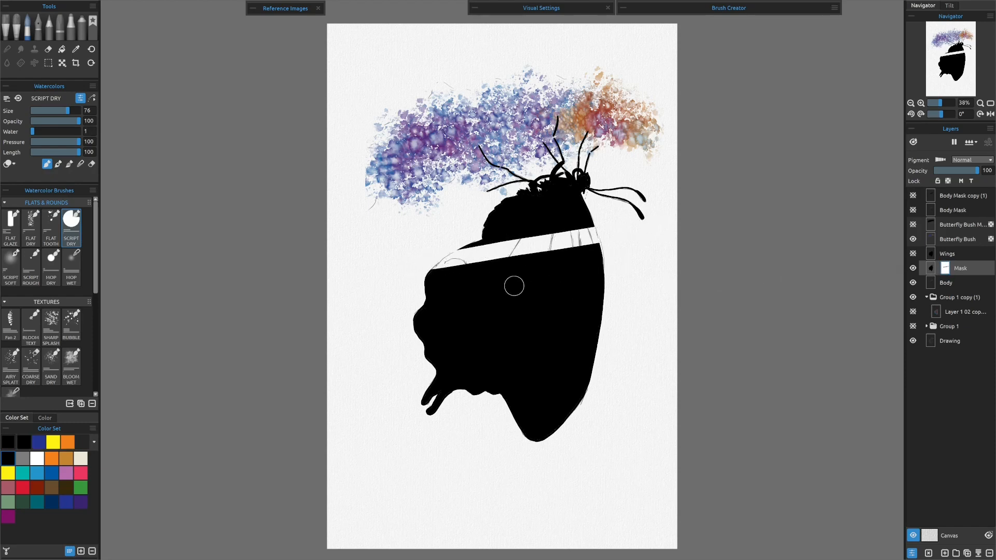
left_click_drag(417, 273, 612, 243)
mouse_move(406, 282)
left_mouse_down()
mouse_move(659, 243)
mouse_move(531, 280)
mouse_move(404, 297)
mouse_move(654, 250)
left_mouse_up()
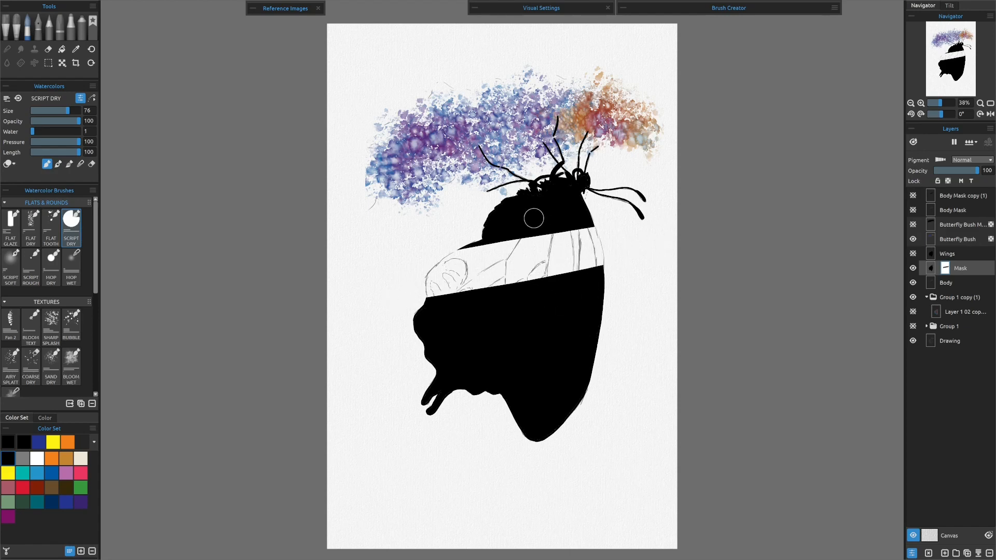
left_click(71, 367)
mouse_move(564, 283)
left_mouse_down()
mouse_move(610, 287)
mouse_move(583, 275)
mouse_move(545, 290)
mouse_move(570, 288)
mouse_move(582, 311)
mouse_move(586, 298)
mouse_move(560, 280)
mouse_move(565, 269)
mouse_move(596, 283)
mouse_move(545, 288)
mouse_move(599, 314)
mouse_move(570, 230)
mouse_move(524, 218)
mouse_move(571, 223)
mouse_move(498, 223)
left_mouse_up()
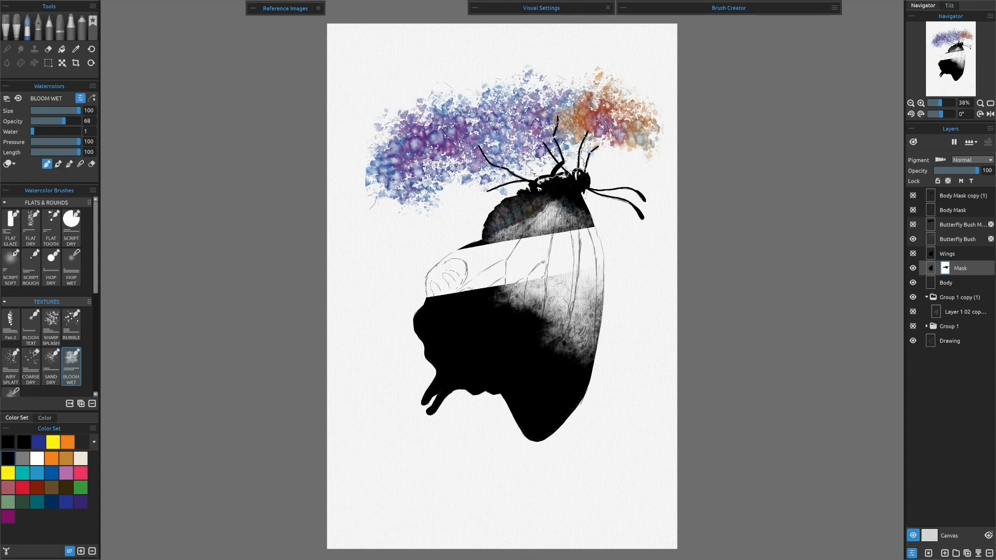
Turn the Mask layer's layer mask off and on again, and delete it.
right_click(946, 268)
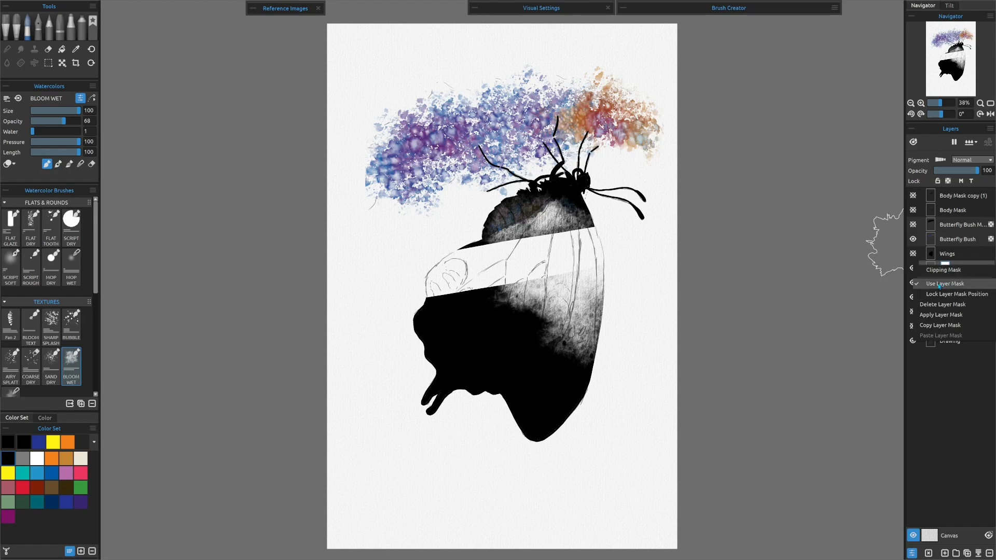
left_click(939, 285)
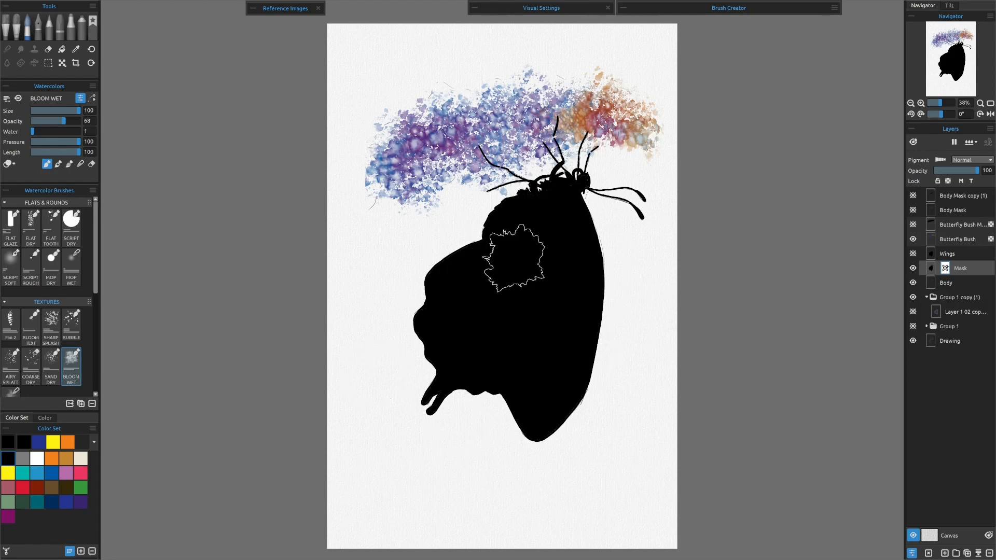
right_click(944, 267)
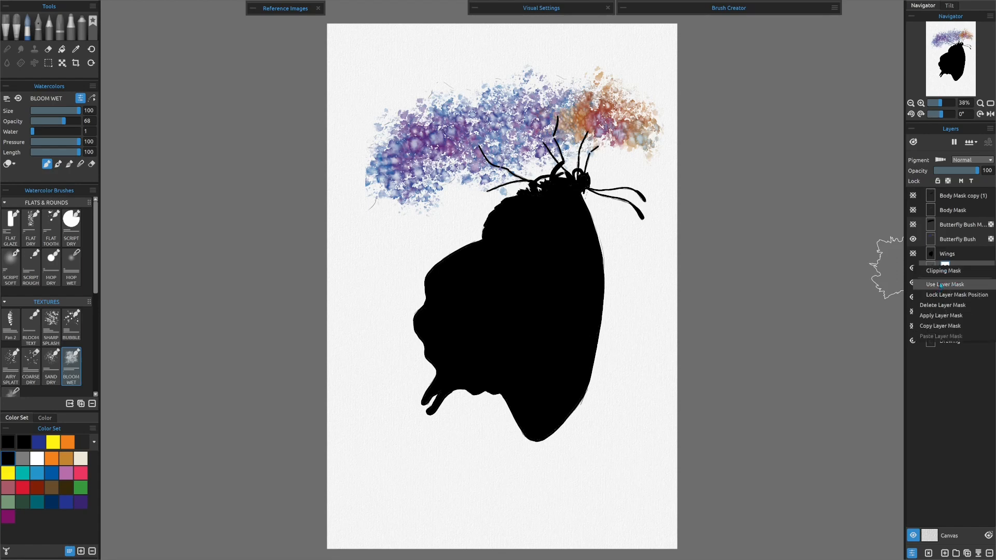
left_click(938, 283)
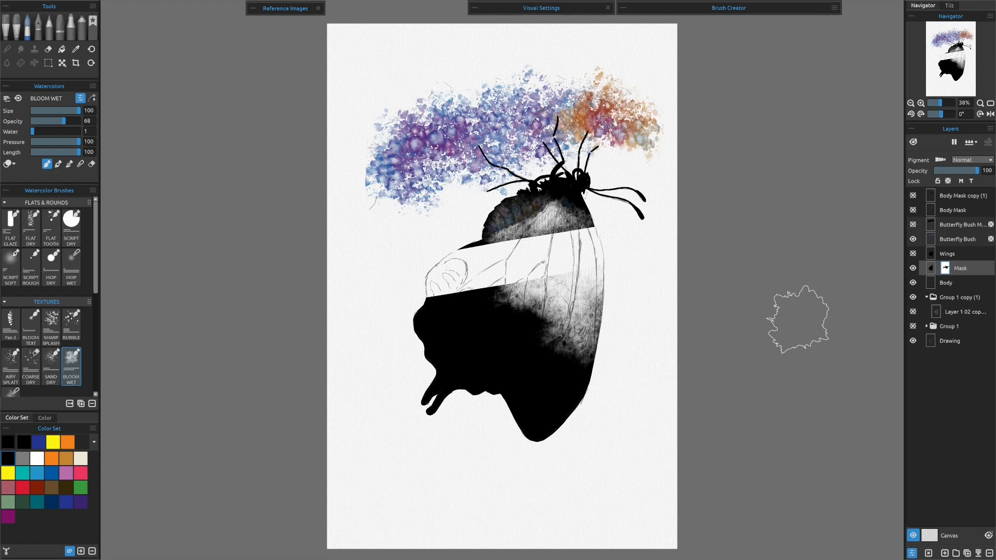
right_click(944, 270)
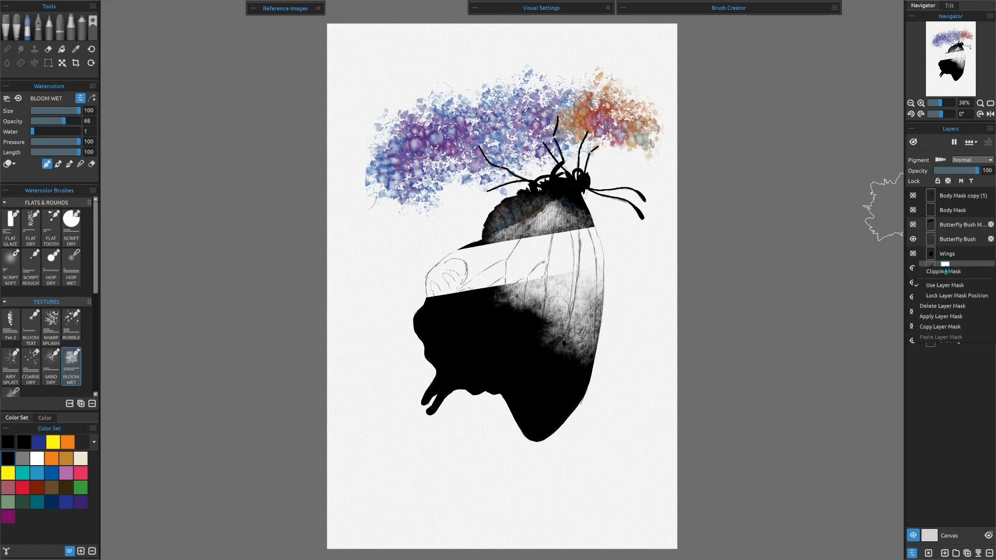
left_click(947, 307)
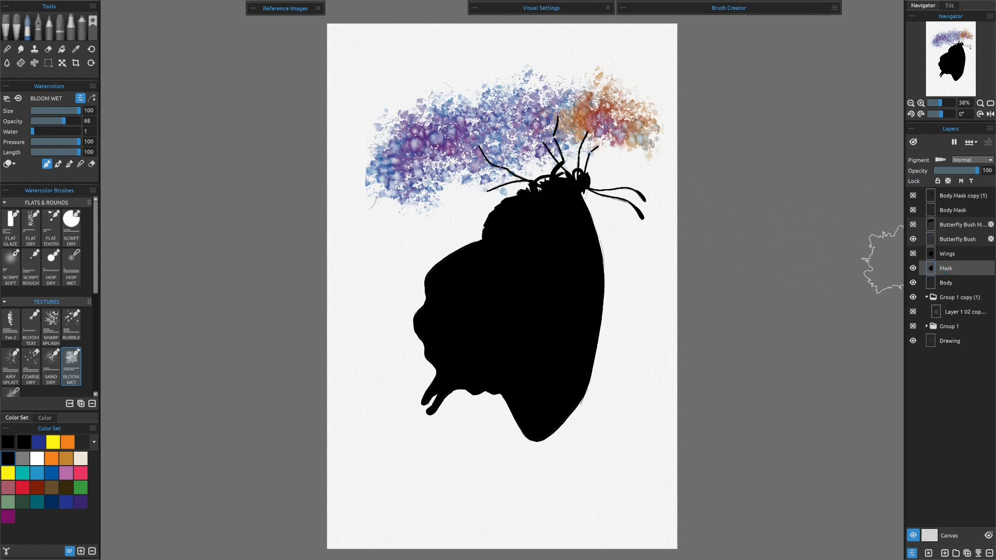
Magic-wand select the empty area around the butterfly silhouette on the Mask layer, hide that layer, and clear the selection.
left_click(48, 63)
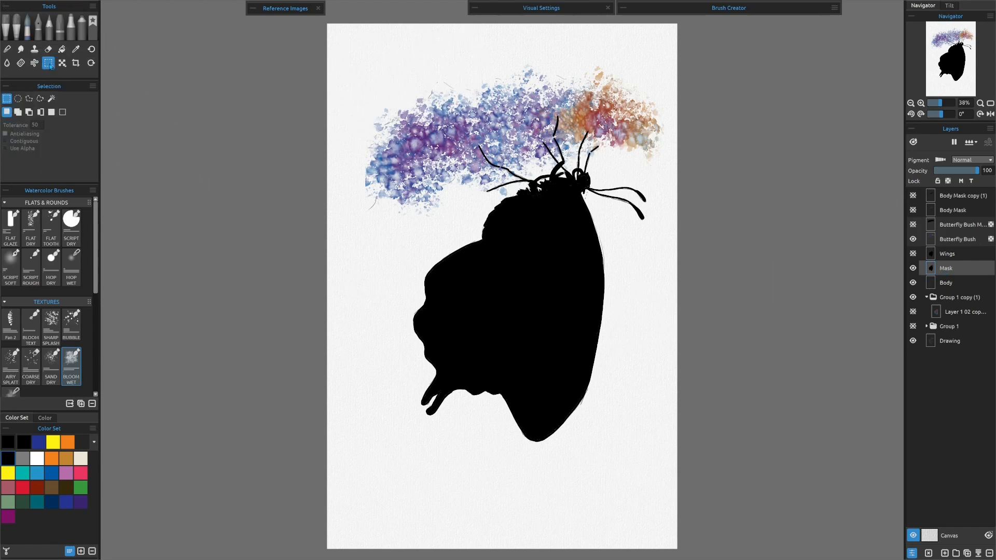
left_click(51, 99)
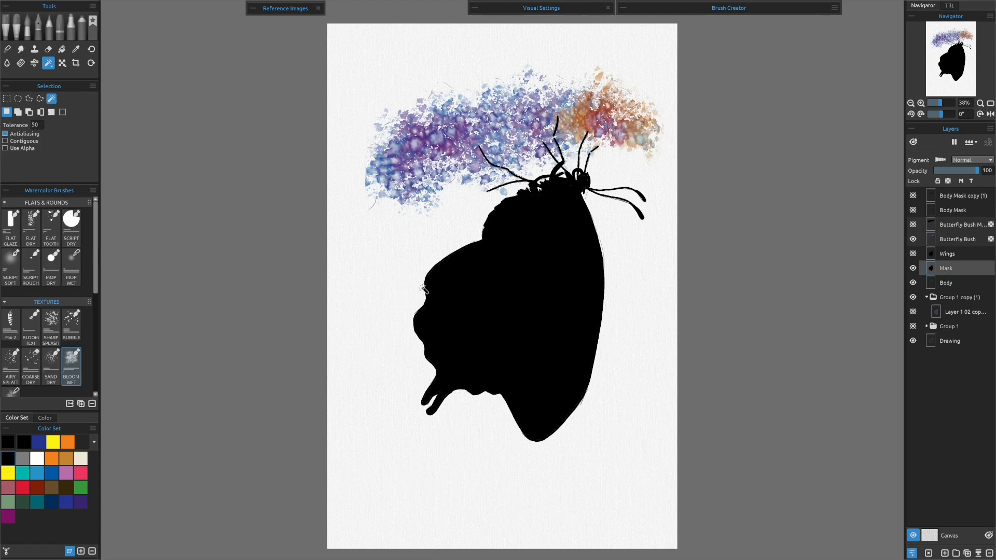
left_click(379, 272)
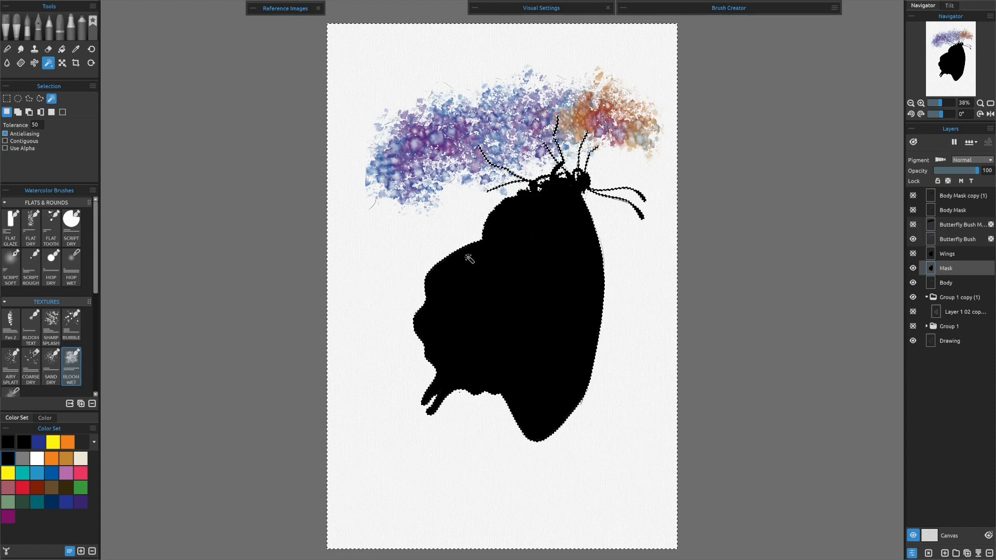
left_click(912, 268)
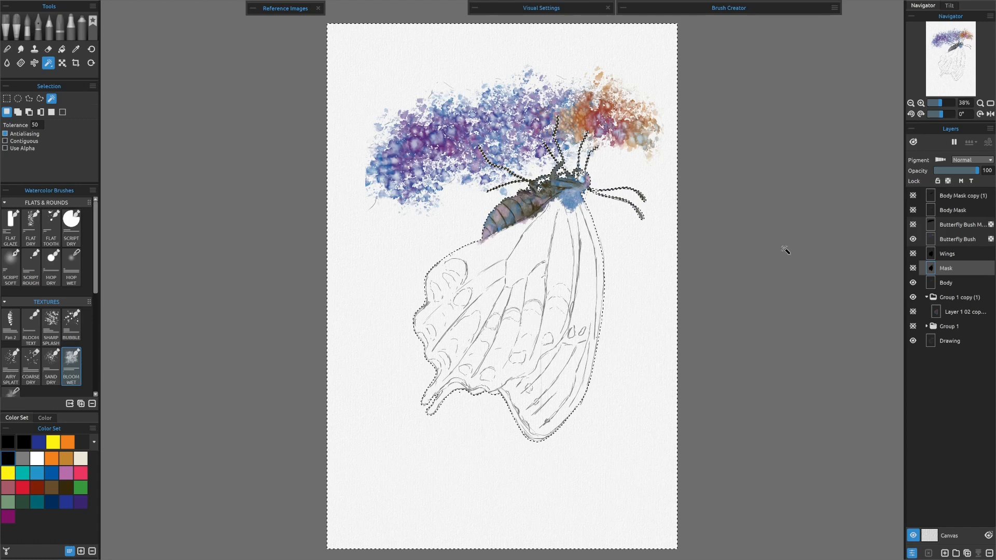
key("ctrl+d")
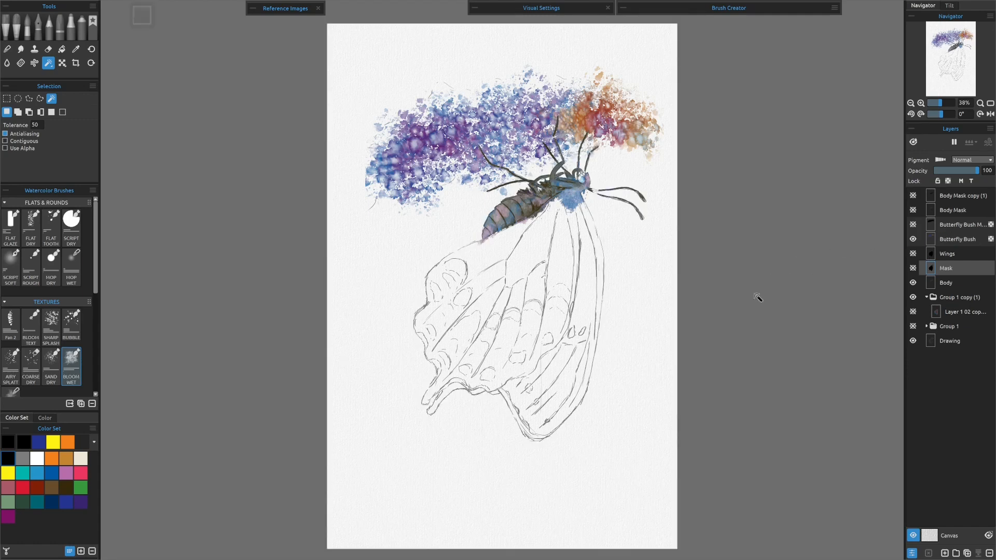
Expand and show Group 1, and hide its Layer 1 02 so only Butterfly 02 is visible in the group.
left_click(926, 327)
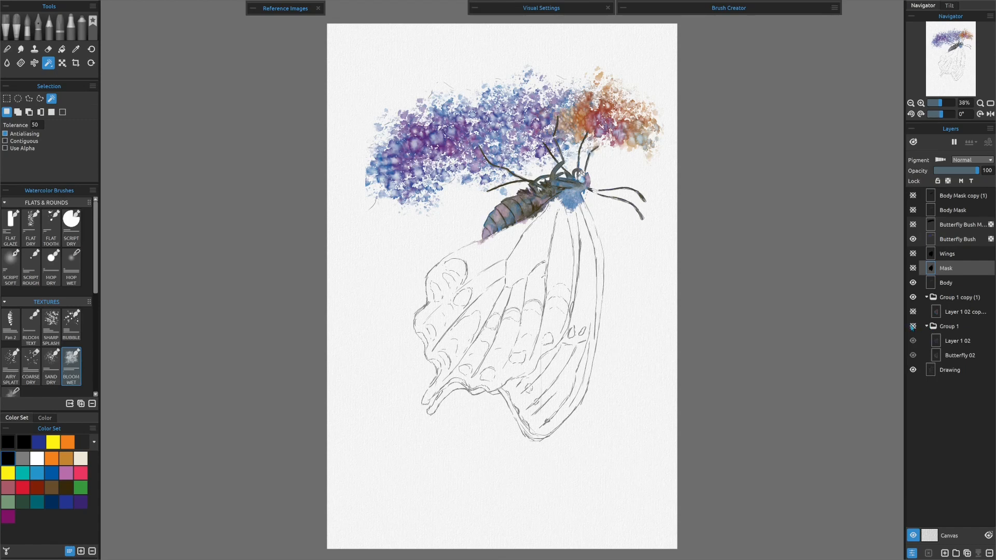
left_click(912, 326)
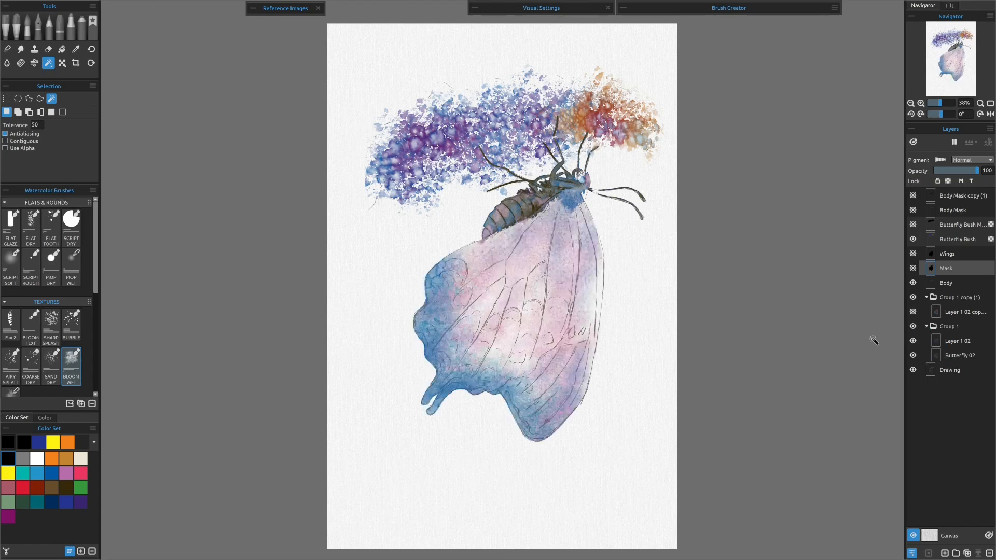
left_click(952, 358)
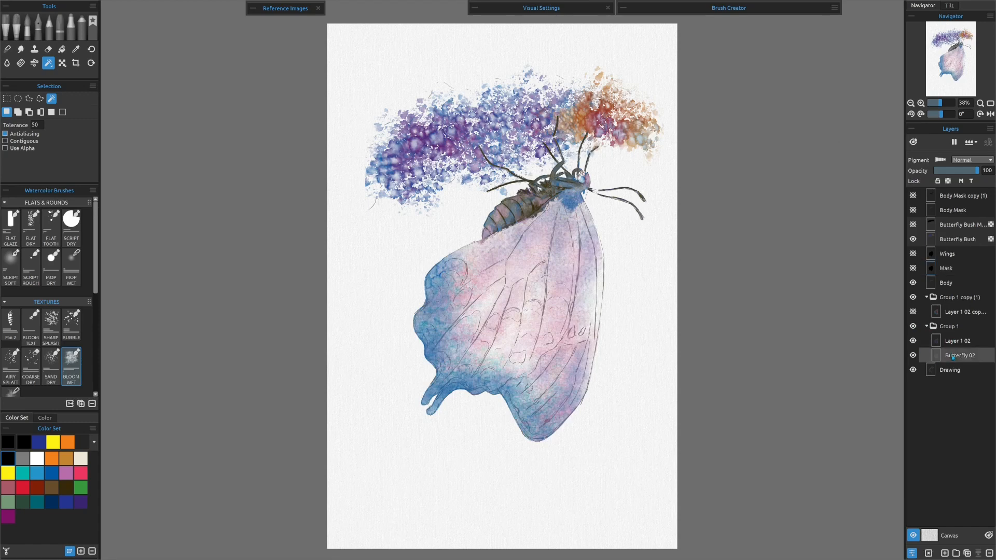
left_click(913, 341)
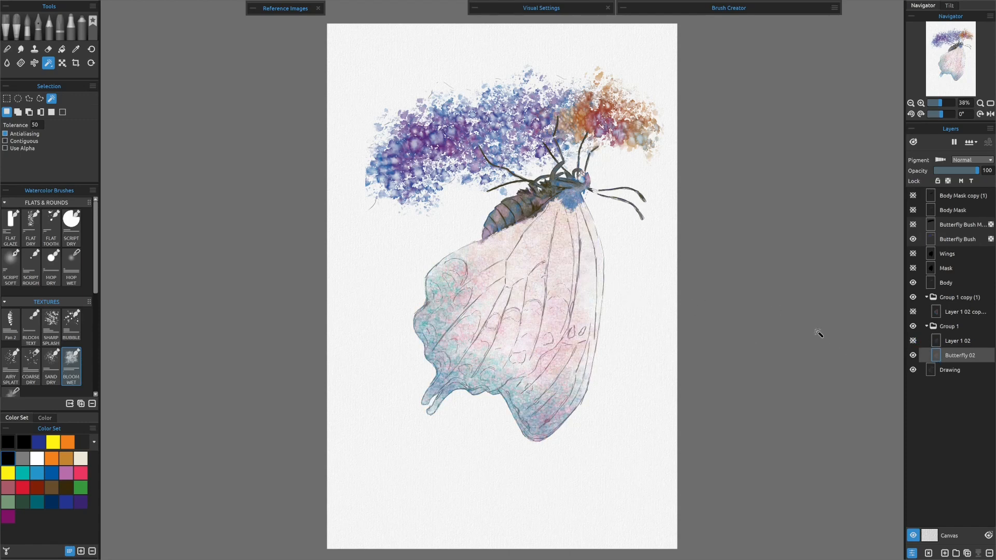
Add a layer mask to Butterfly 02 in Group 1 and choose the Script Dry watercolor brush.
right_click(954, 352)
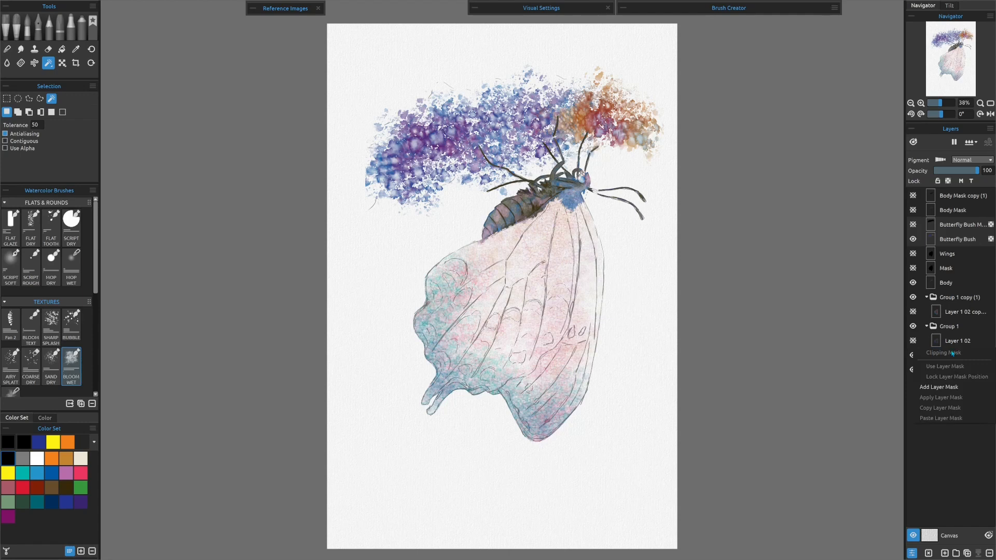
left_click(931, 387)
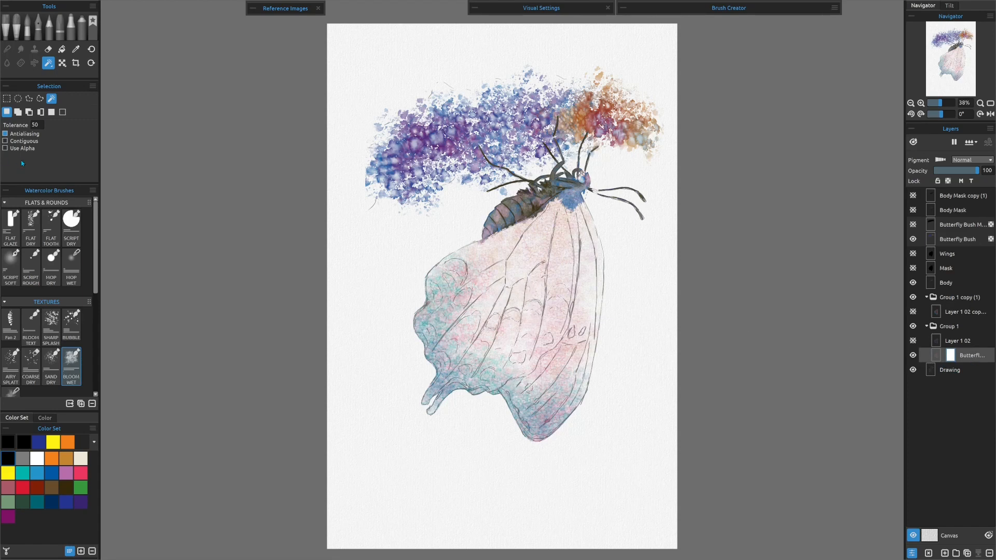
left_click(28, 26)
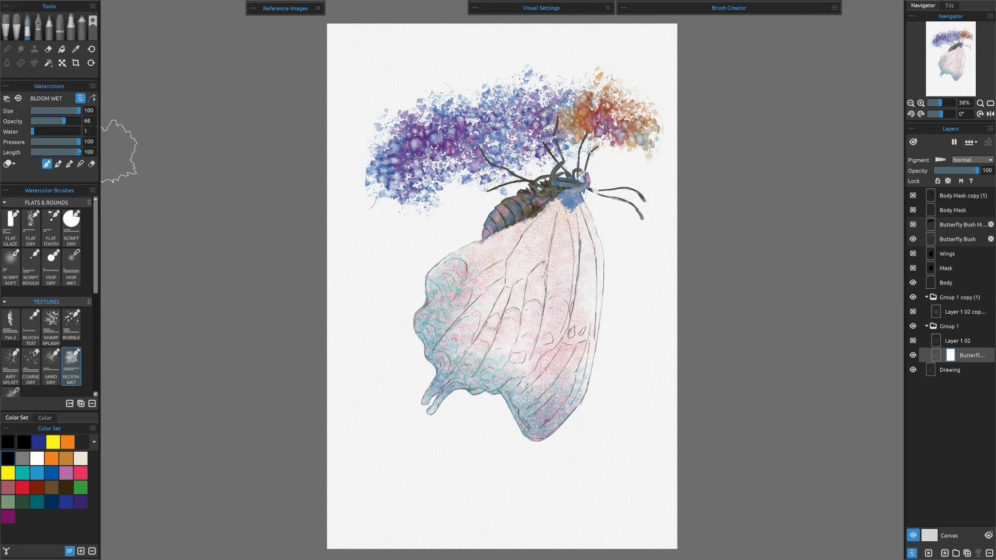
left_click(75, 224)
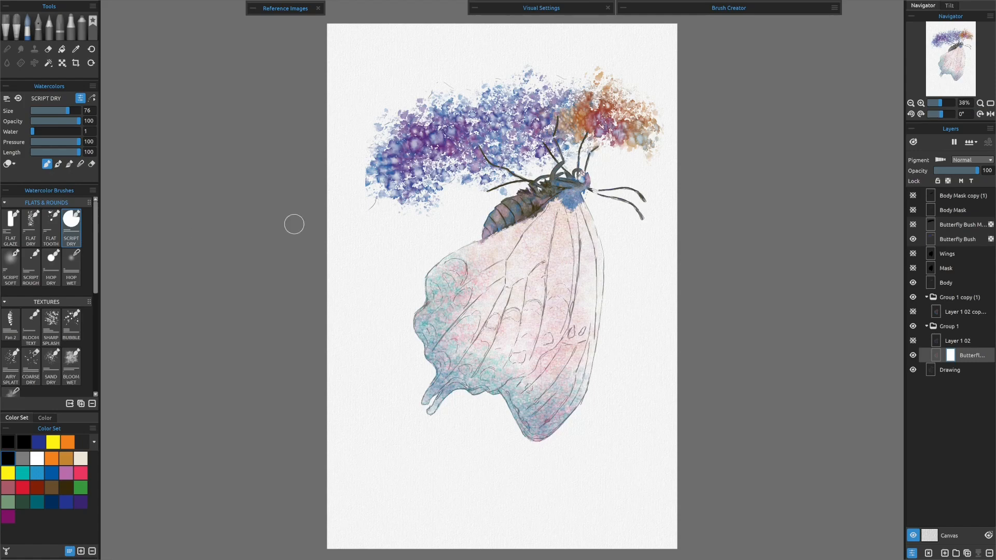
Set the Script Dry brush size to 15 for fine line work on the wing.
scroll(603, 329, "up", 2)
scroll(603, 329, "up", 4)
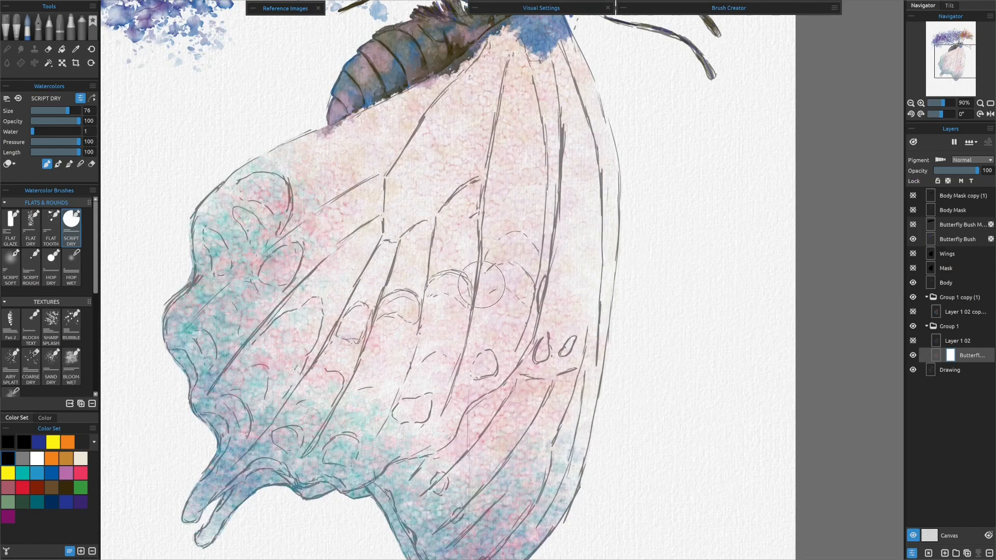
left_click_drag(63, 110, 39, 115)
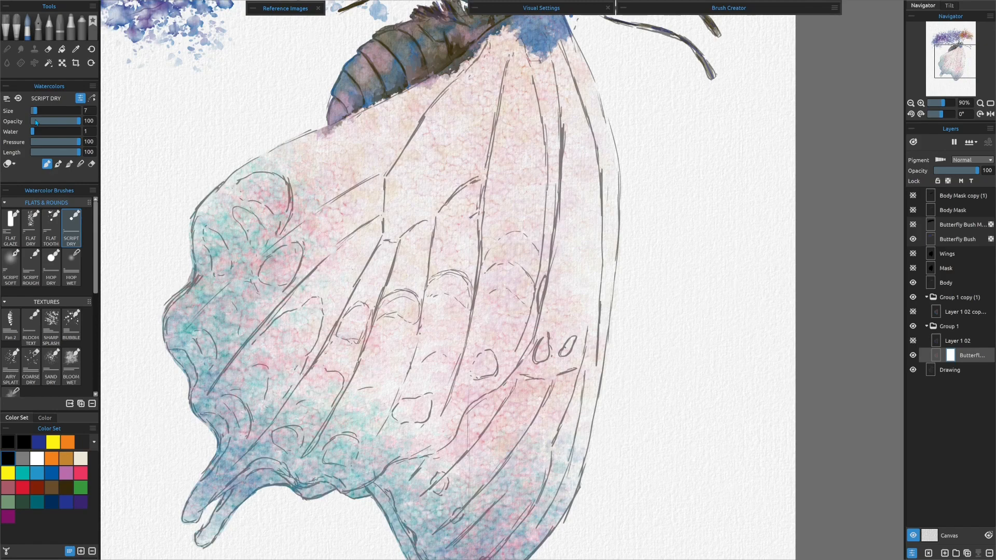
left_click(937, 356)
left_click_drag(34, 112, 39, 112)
Lower the Drawing layer's opacity to 22 so the sketch serves as a faint guide.
left_click(950, 369)
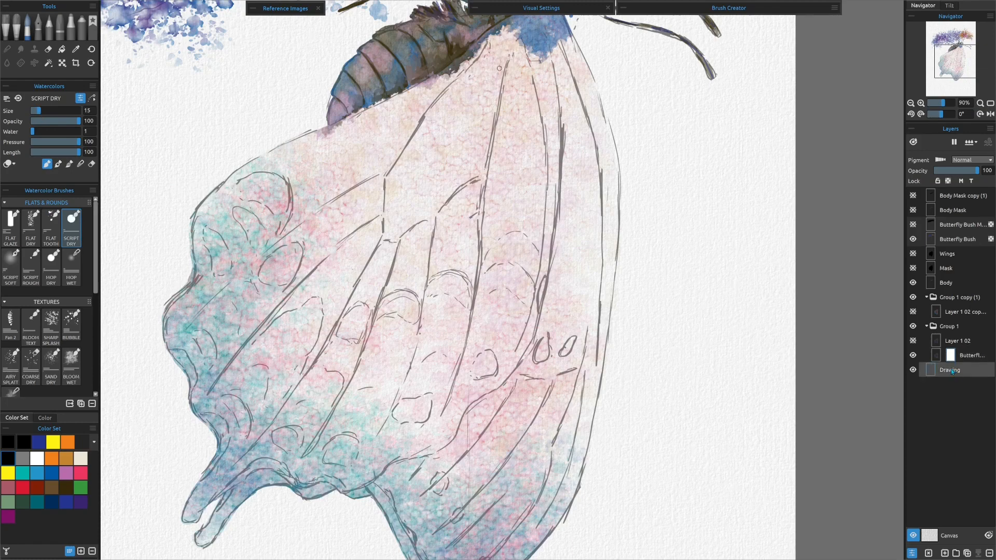
left_click(958, 172)
left_click_drag(959, 174, 944, 172)
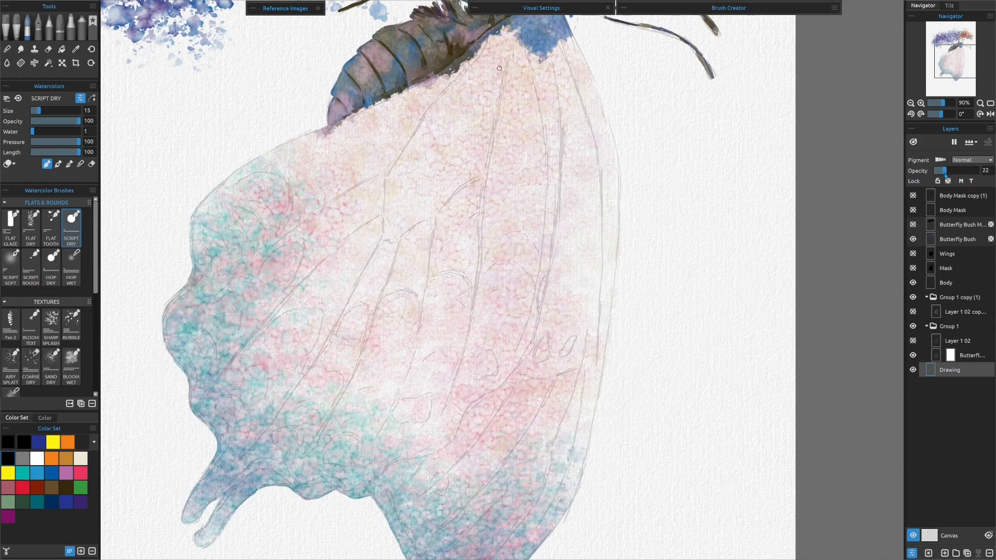
Paint the long main veins from the wing's base on Butterfly 02's layer mask, following the faint sketch lines.
left_click(951, 358)
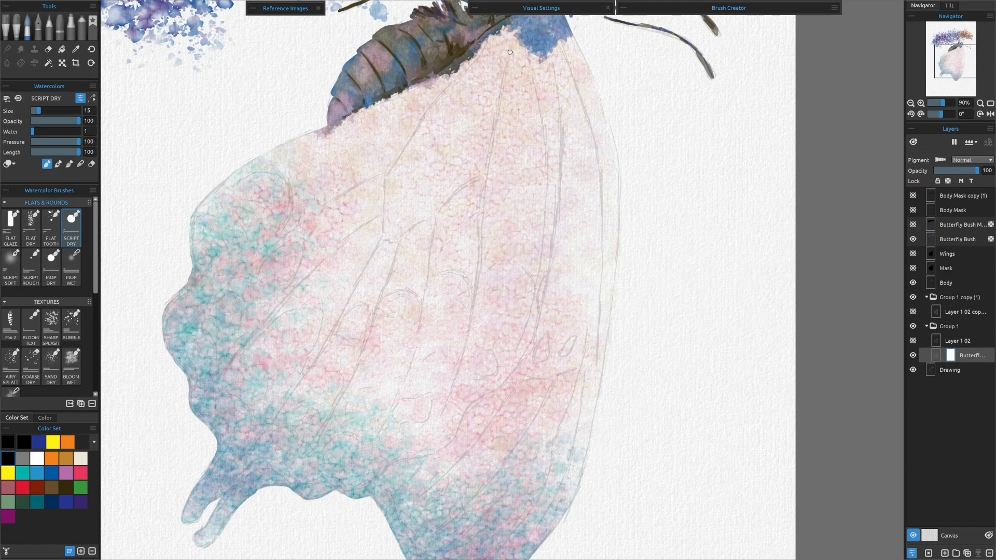
mouse_move(510, 41)
left_mouse_down()
mouse_move(474, 295)
mouse_move(426, 444)
left_mouse_up()
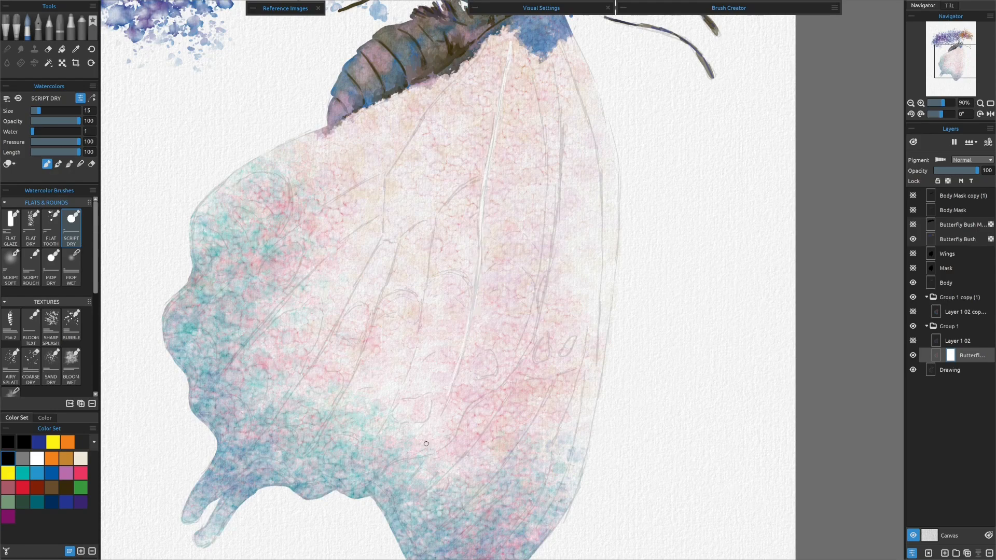
mouse_move(529, 61)
left_mouse_down()
mouse_move(544, 215)
mouse_move(518, 346)
left_mouse_up()
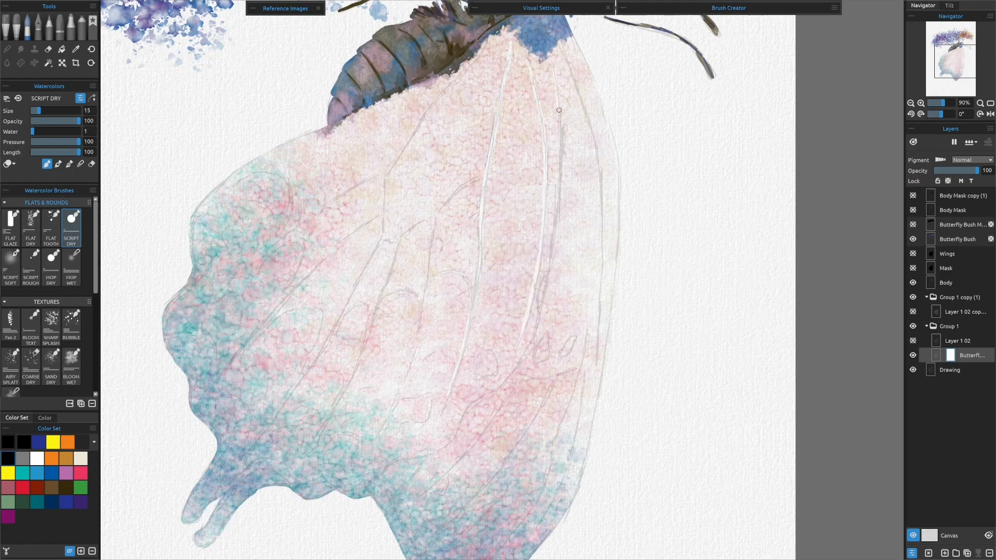
mouse_move(549, 264)
left_mouse_down()
mouse_move(525, 360)
mouse_move(470, 402)
left_mouse_up()
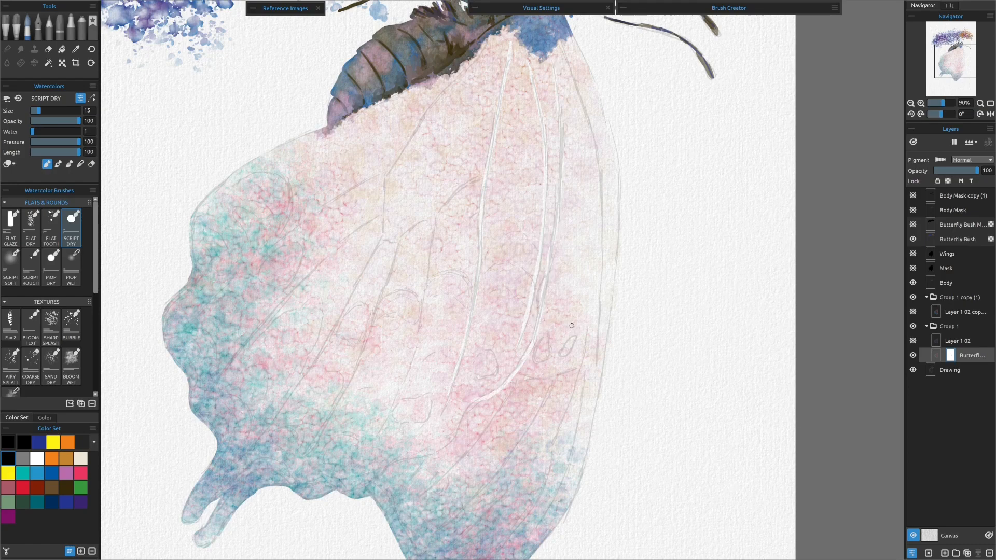
key("ctrl+z")
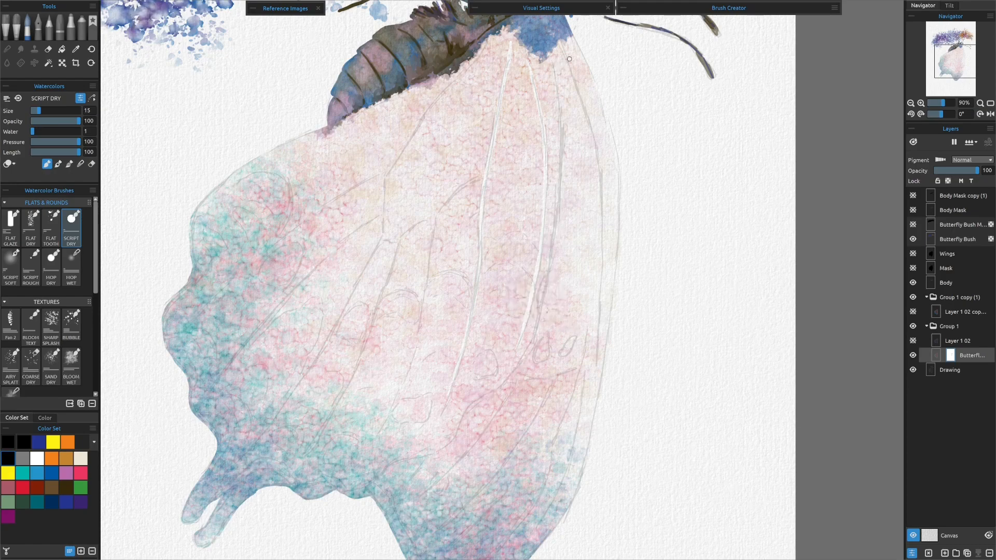
mouse_move(562, 45)
left_mouse_down()
mouse_move(596, 138)
mouse_move(602, 227)
left_mouse_up()
left_click_drag(602, 283, 593, 378)
mouse_move(482, 42)
left_mouse_down()
mouse_move(387, 182)
mouse_move(384, 240)
mouse_move(396, 240)
left_mouse_up()
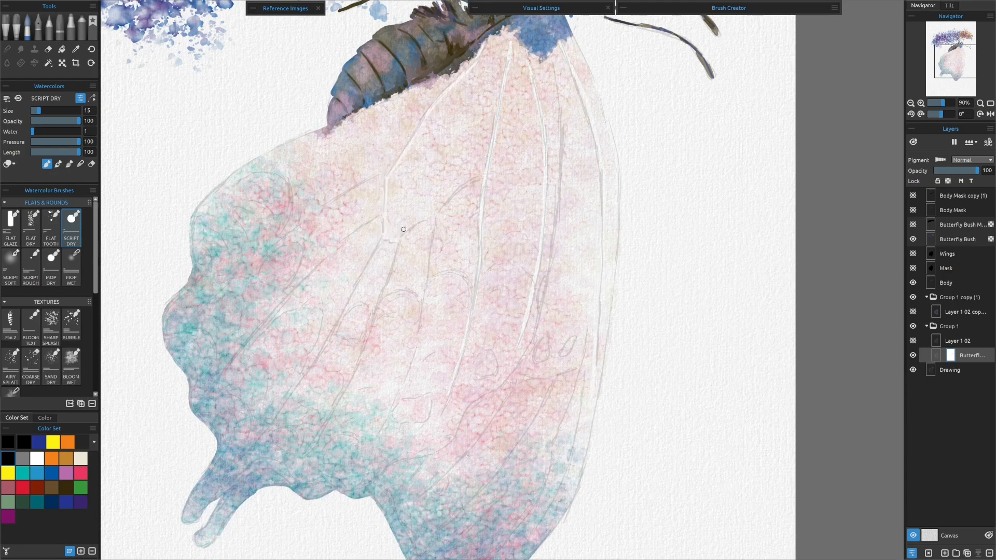
Paint the branching veins from the central cell toward the wing's outer edge on Butterfly 02's layer mask.
left_click_drag(403, 236, 486, 174)
left_click_drag(434, 215, 408, 373)
left_click_drag(390, 270, 341, 398)
left_click_drag(378, 248, 280, 409)
left_click_drag(374, 216, 238, 353)
left_click_drag(390, 172, 253, 258)
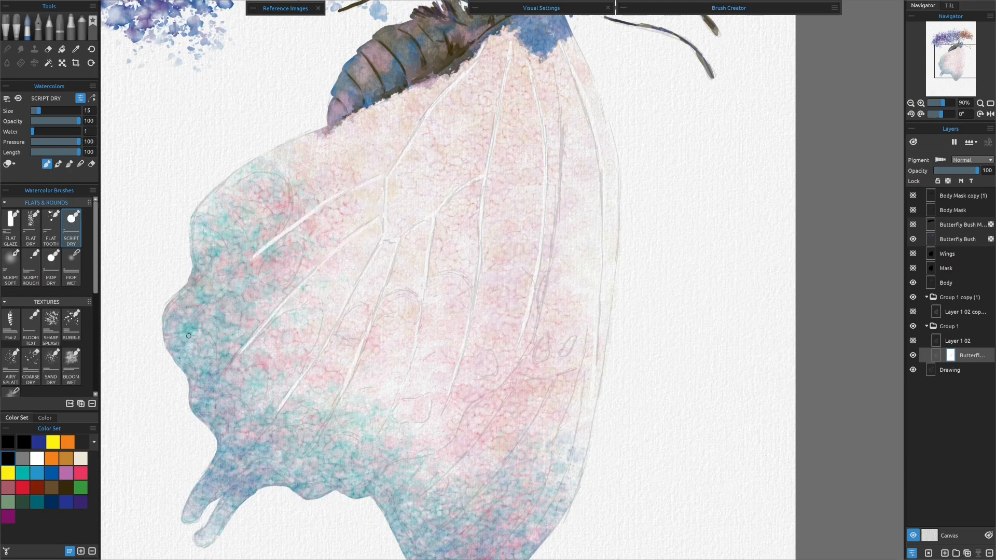
Hide the Drawing layer and turn Butterfly 02's layer mask off and on again to compare the veins.
left_click(913, 370)
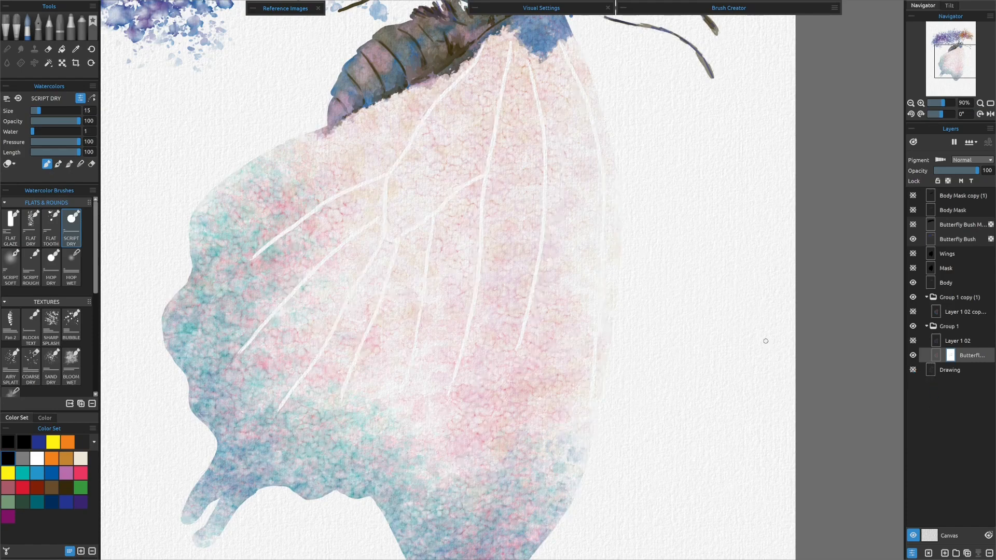
right_click(949, 355)
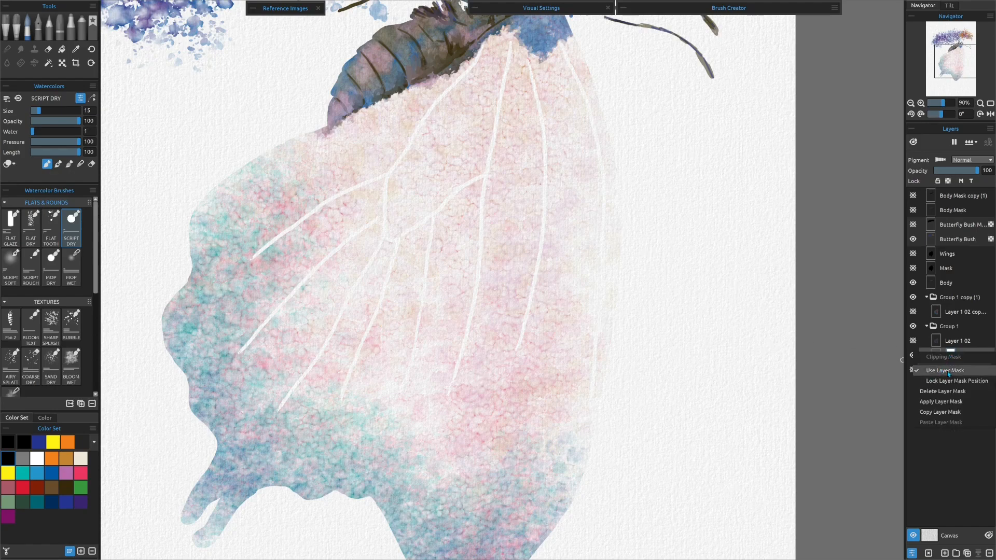
left_click(948, 372)
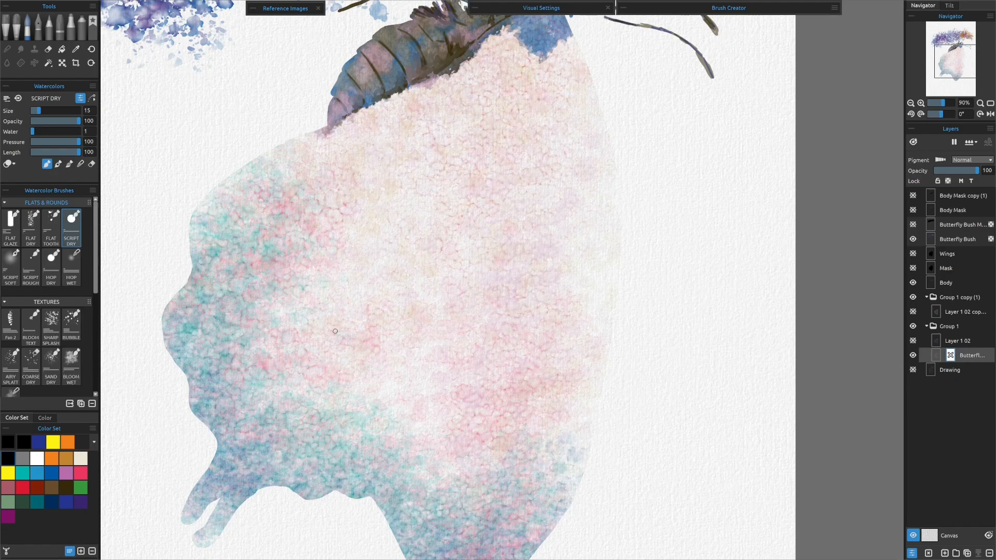
right_click(951, 355)
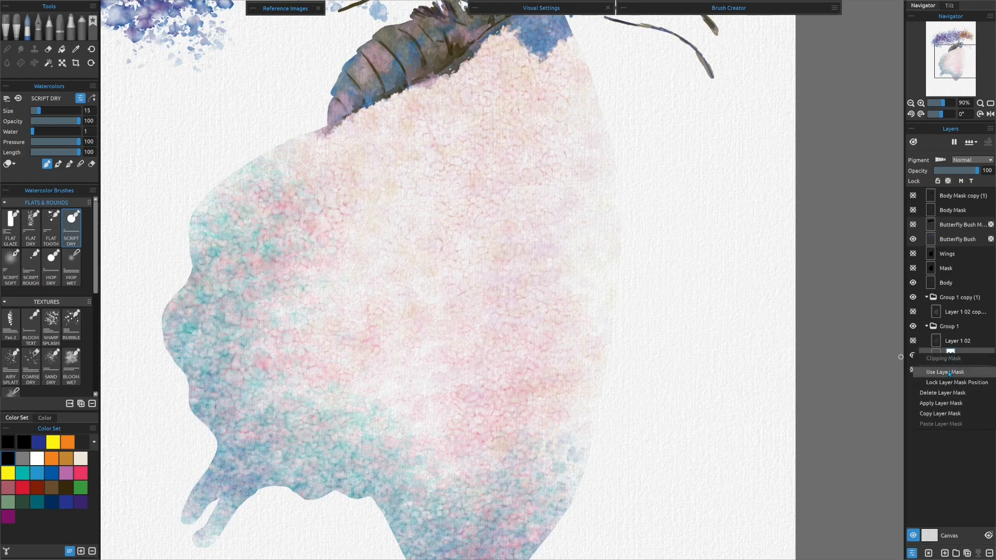
left_click(949, 373)
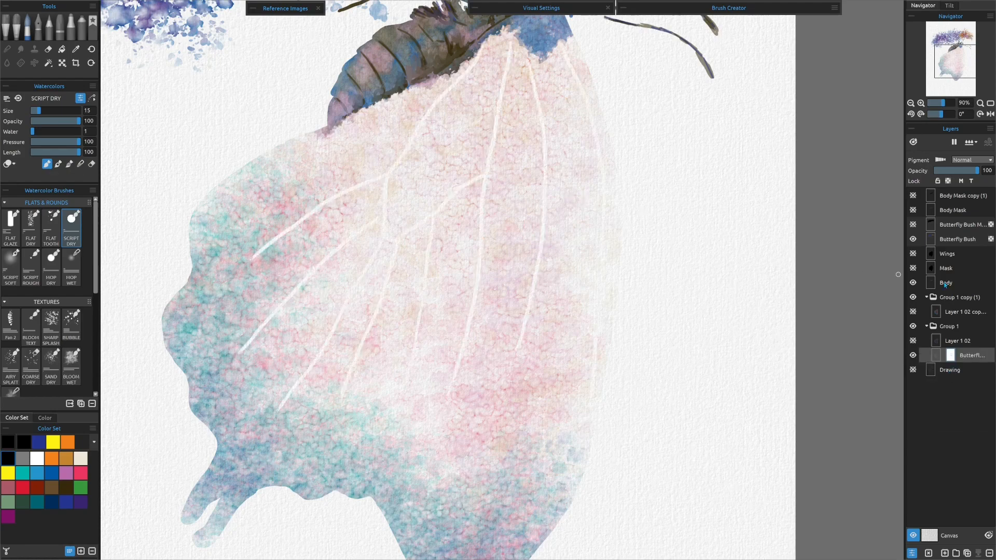
Show Layer 1 02 in Group 1 and paste a copy of Butterfly 02's layer mask onto it.
left_click(912, 341)
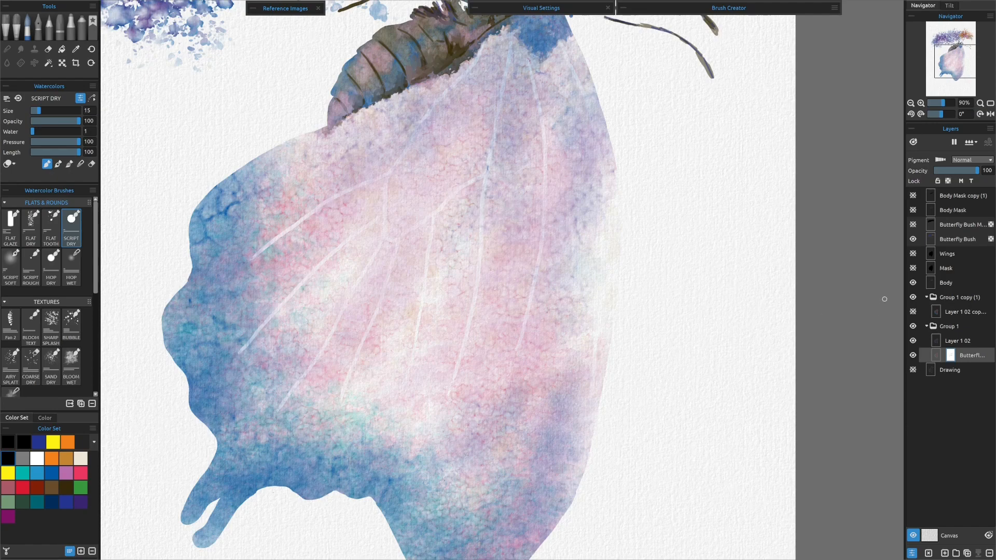
right_click(951, 358)
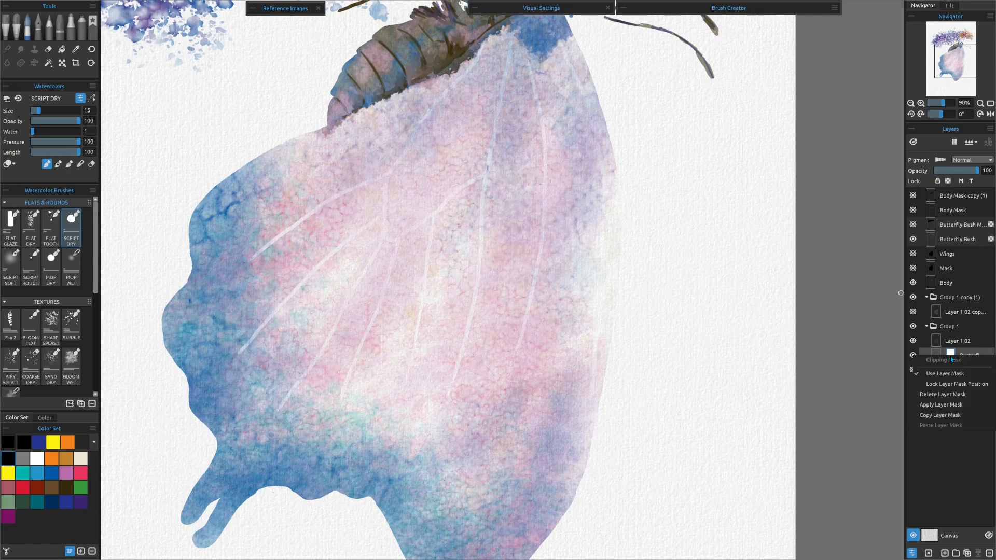
left_click(939, 415)
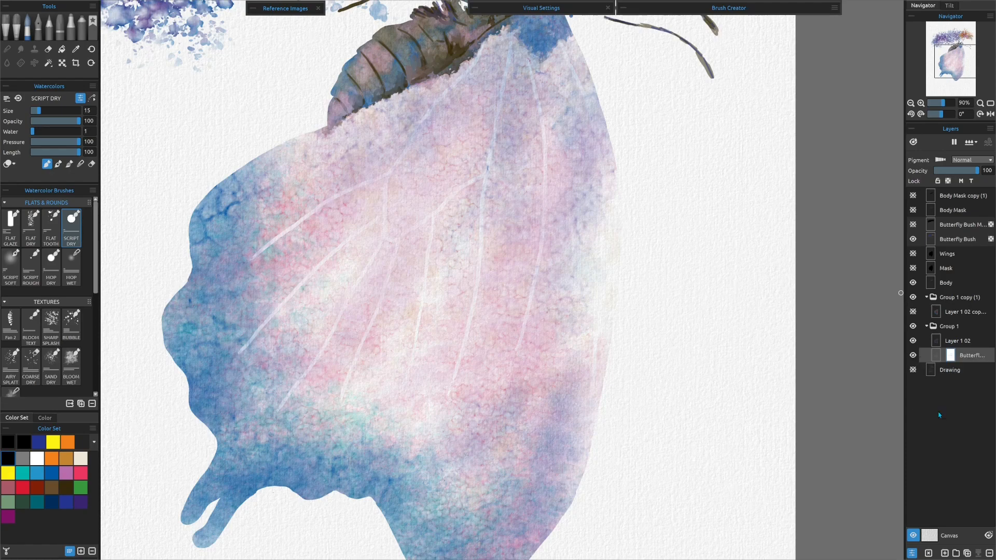
left_click(952, 342)
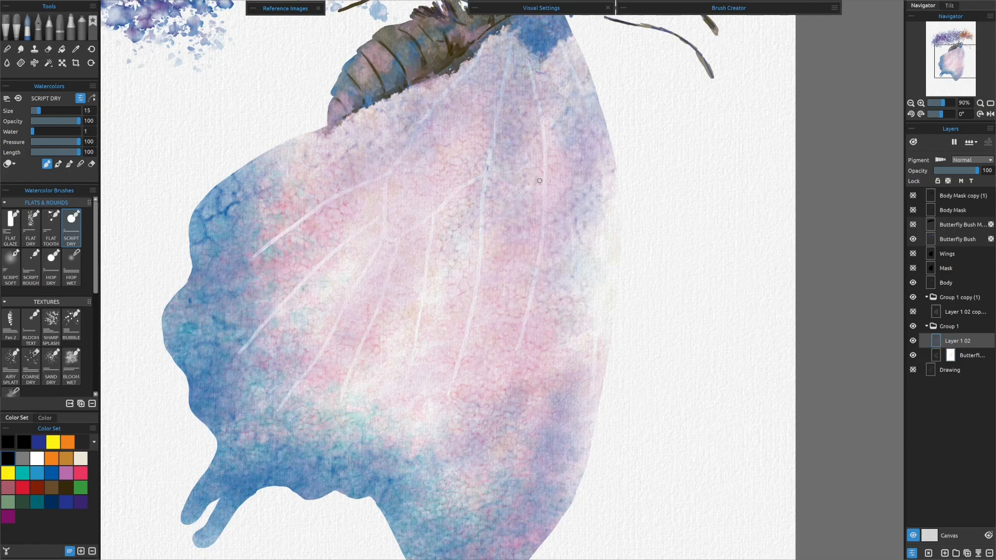
right_click(955, 342)
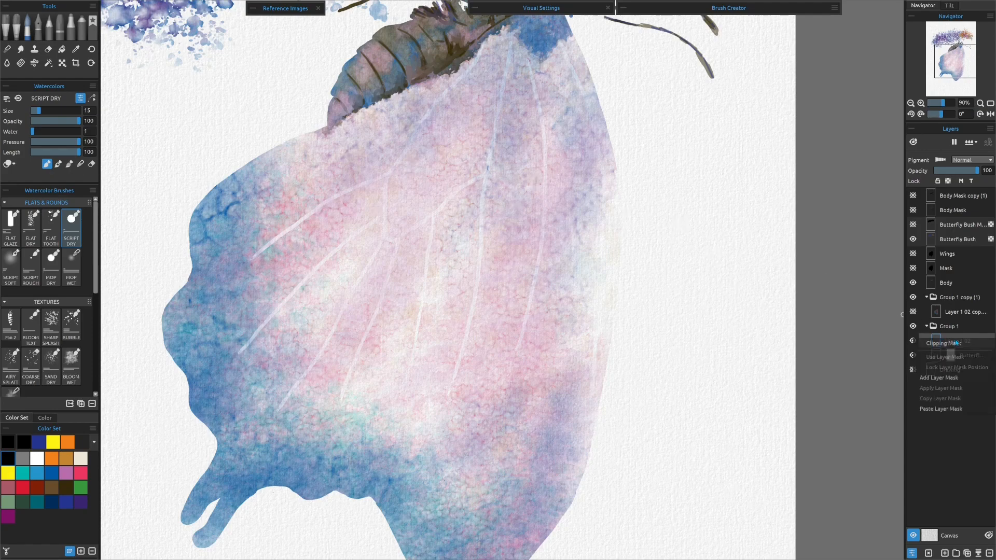
left_click(940, 409)
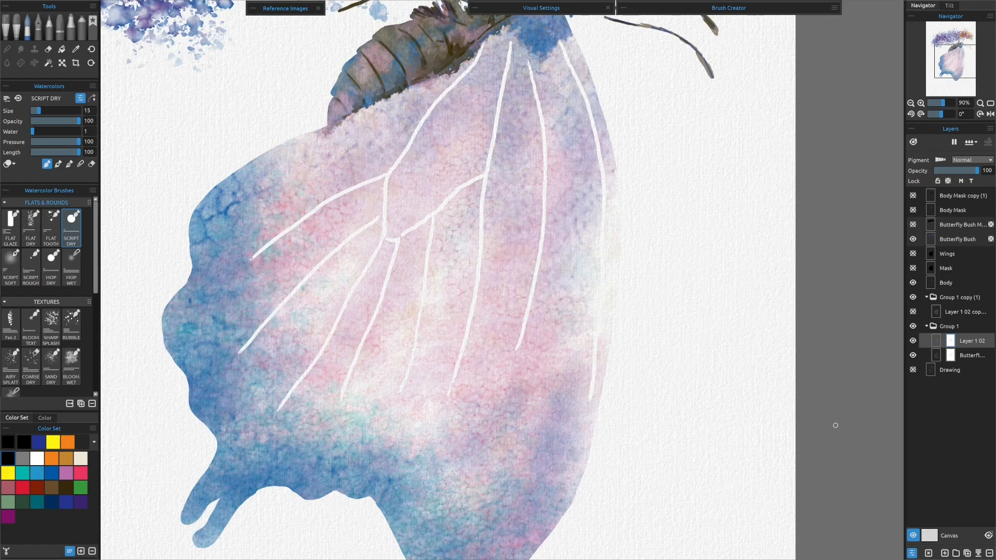
Fit the canvas in view, magic-wand select the butterfly silhouette on the Mask layer, and hide that layer with the selection kept.
mouse_move(170, 4)
mouse_move(50, 4)
key("ctrl+0")
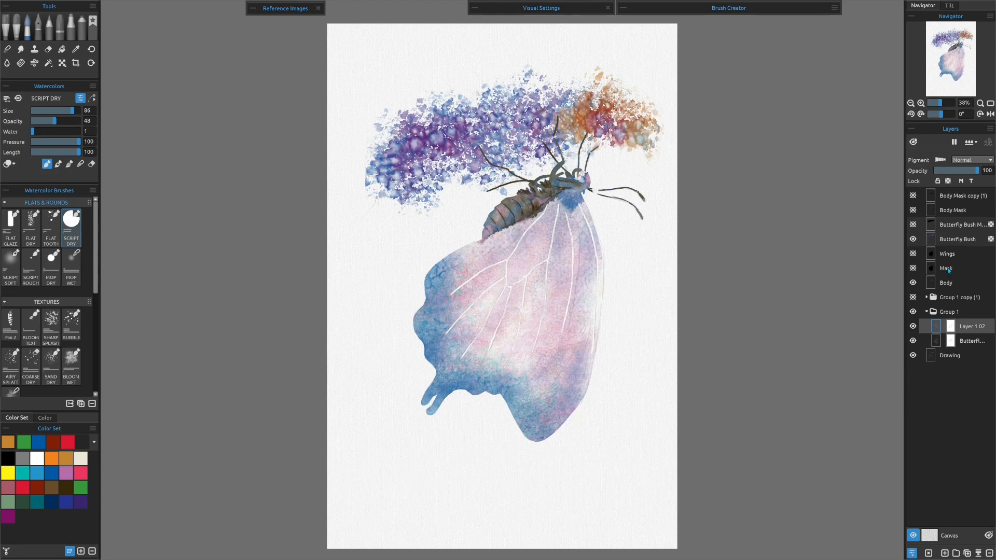
left_click(928, 272)
left_click(914, 268)
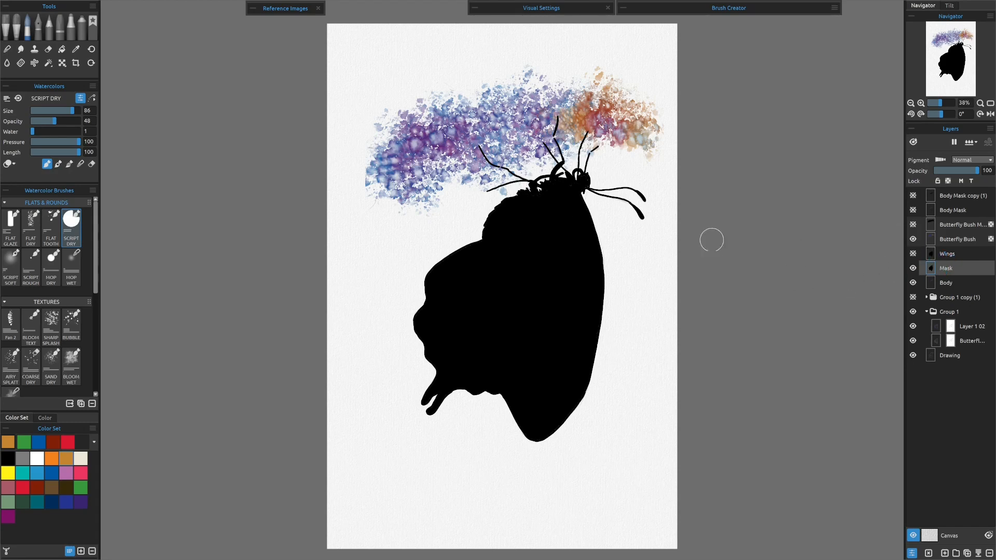
left_click(49, 63)
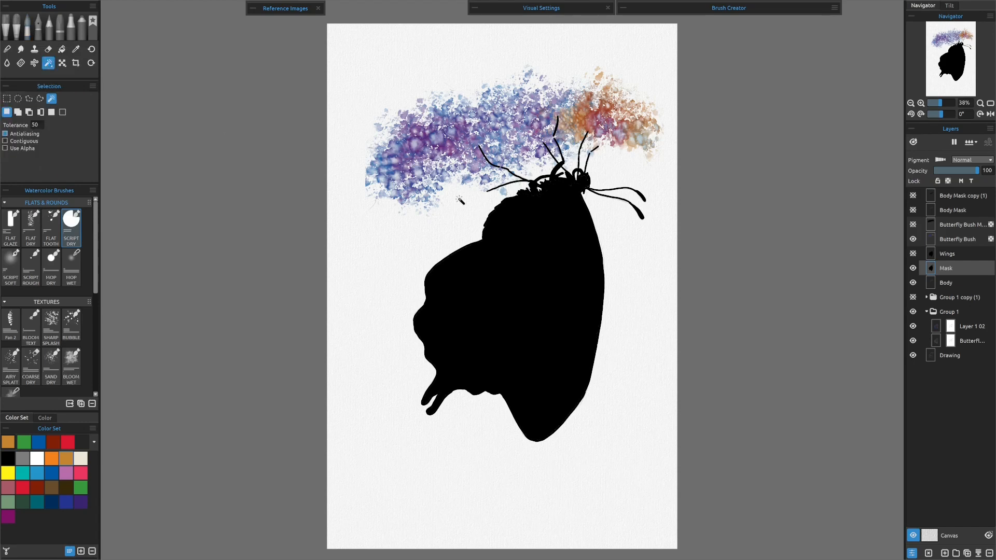
left_click(524, 273)
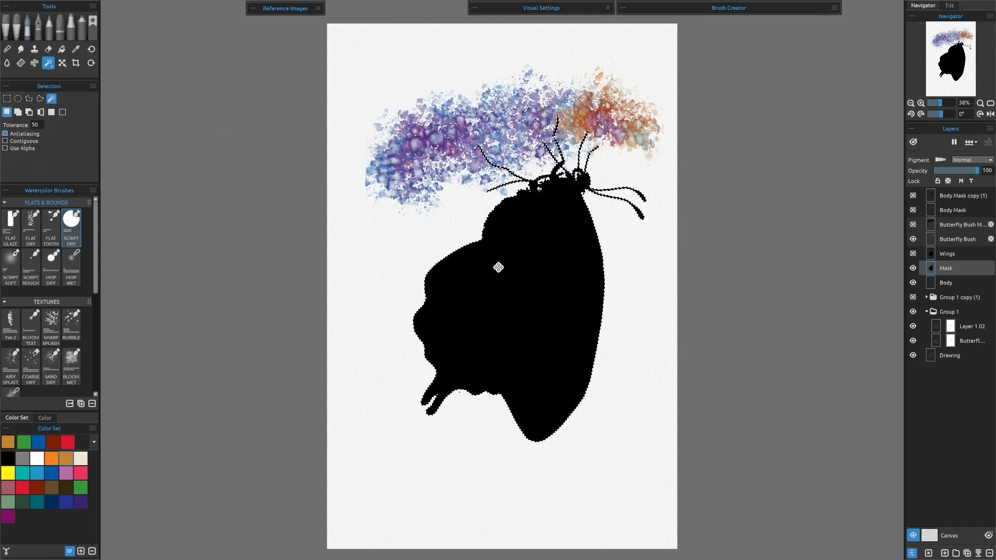
left_click(913, 268)
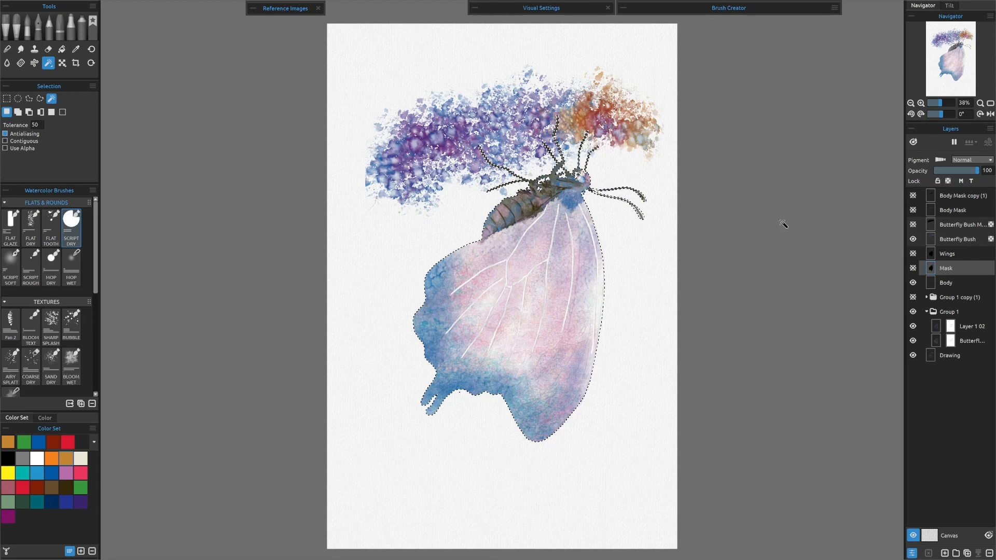
Add a new layer above Body Mask copy (1) and paint a dark purple Script Dry patch along the wing's right edge inside the selection.
left_click(956, 196)
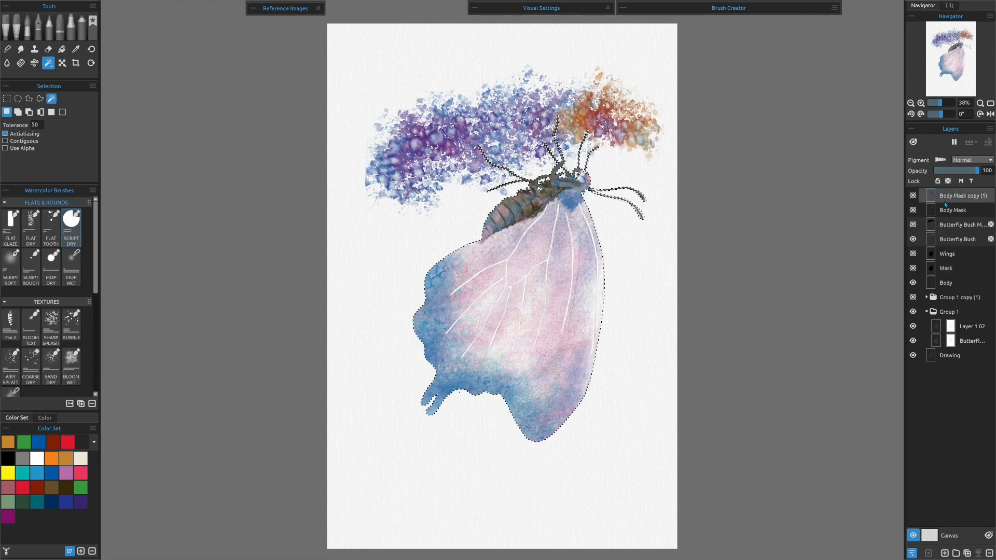
key("ctrl+shift+n")
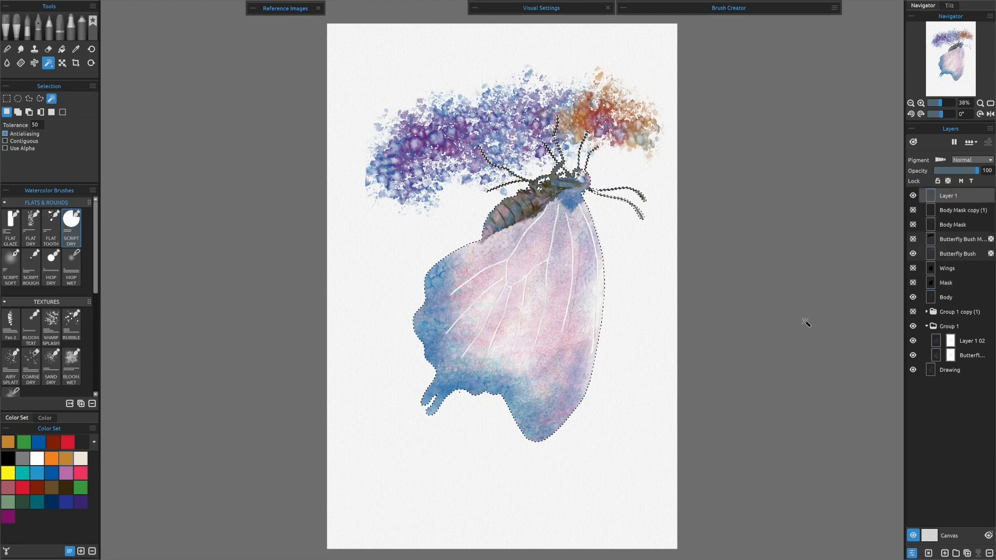
left_click(29, 501)
left_click(80, 504)
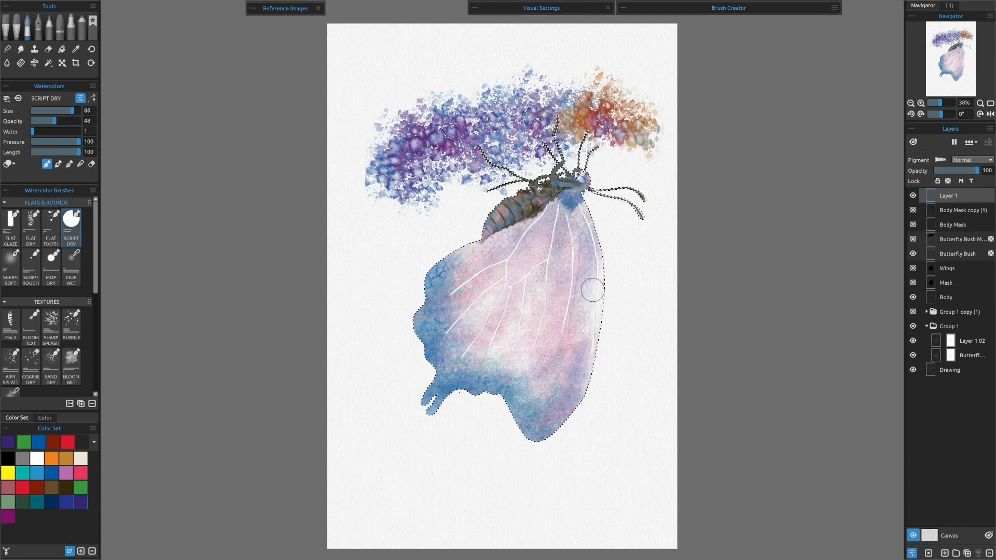
left_click_drag(589, 255, 629, 351)
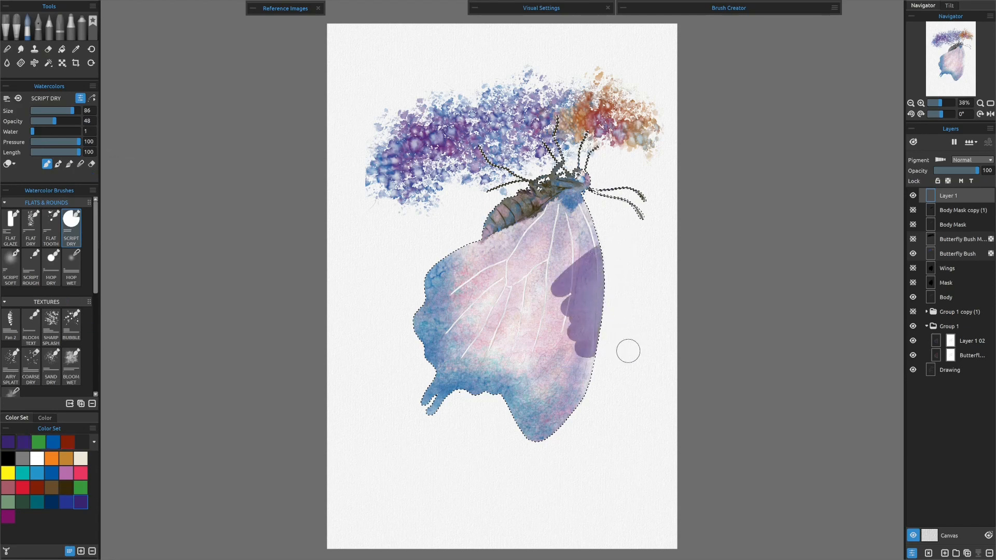
Add a new layer above the Drawing layer and paint dark blue strokes over the wing's lower-left area within the selection.
left_click(949, 371)
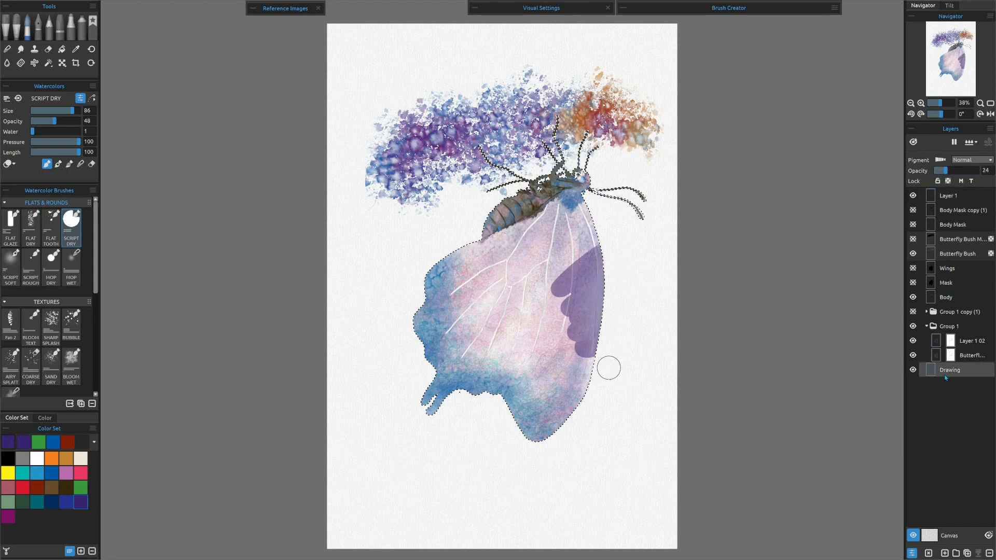
key("ctrl+shift+n")
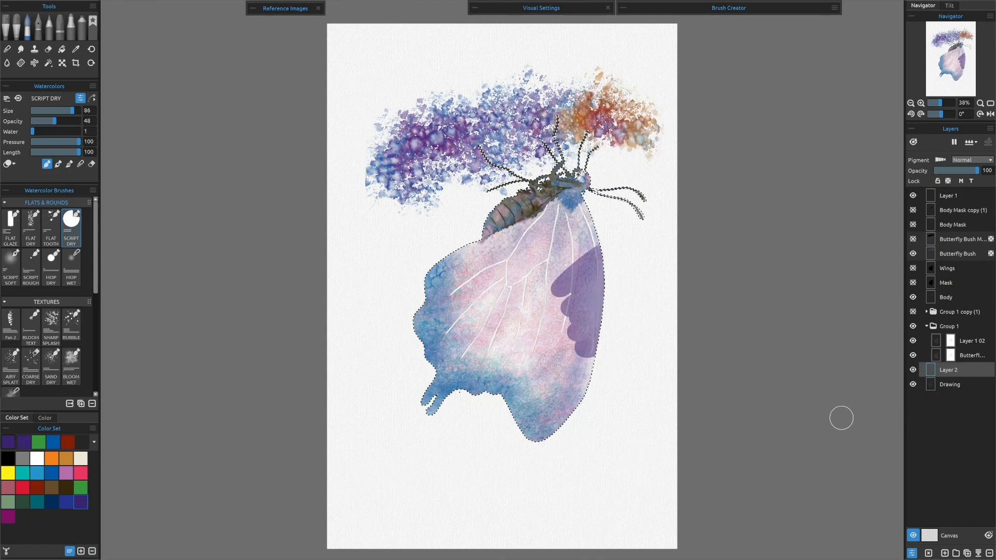
left_click(59, 502)
left_click(51, 505)
left_click(52, 505)
mouse_move(384, 363)
left_mouse_down()
mouse_move(387, 385)
mouse_move(426, 415)
mouse_move(495, 369)
mouse_move(501, 373)
mouse_move(500, 355)
mouse_move(499, 467)
left_mouse_up()
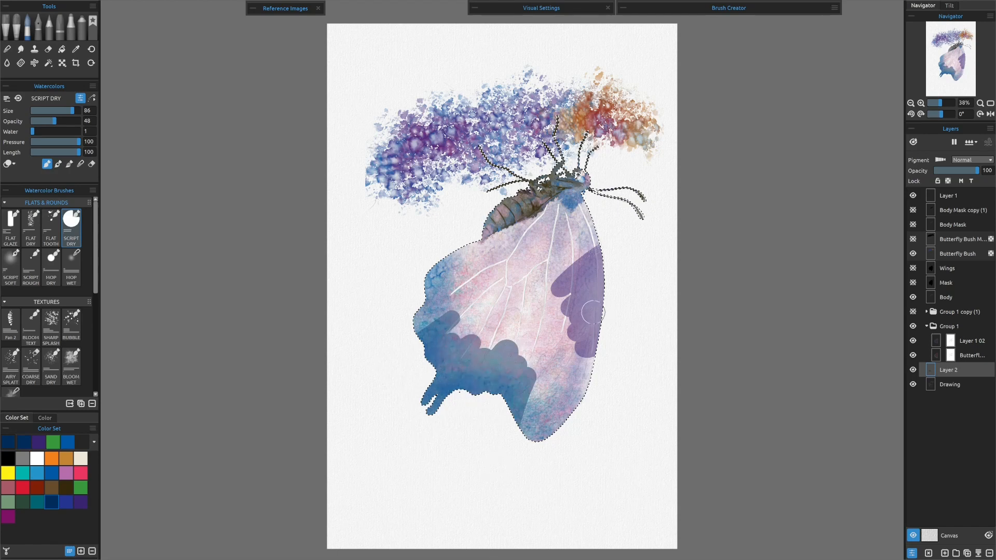
Compare the painting with Layer 1 and Layer 2 each hidden and shown.
left_click(914, 197)
left_click(914, 196)
left_click(942, 199)
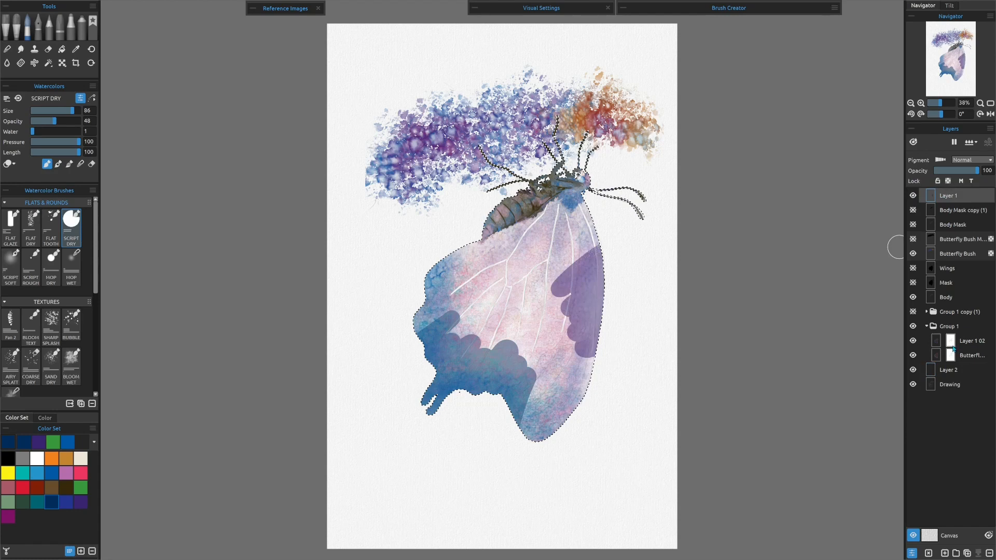
left_click(913, 370)
left_click(913, 370)
Invert the butterfly selection and paint ochre strokes on Layer 2 outside the wing's upper-left edge.
left_click(48, 63)
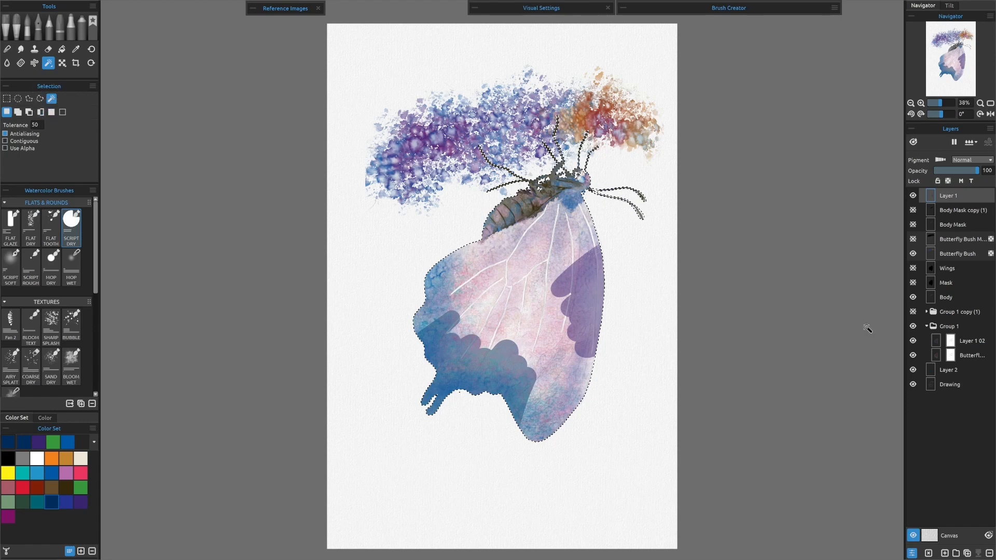
left_click(947, 370)
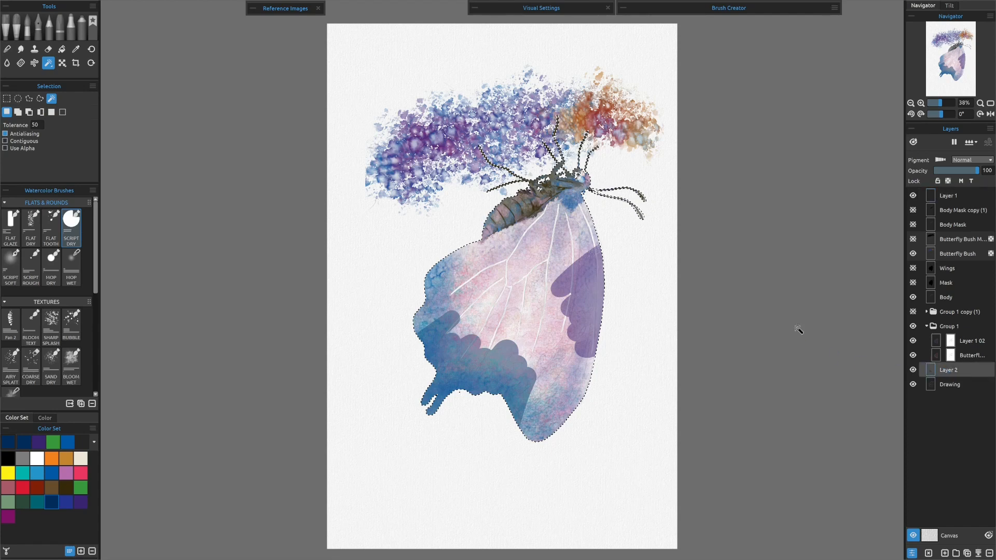
key("ctrl+shift+i")
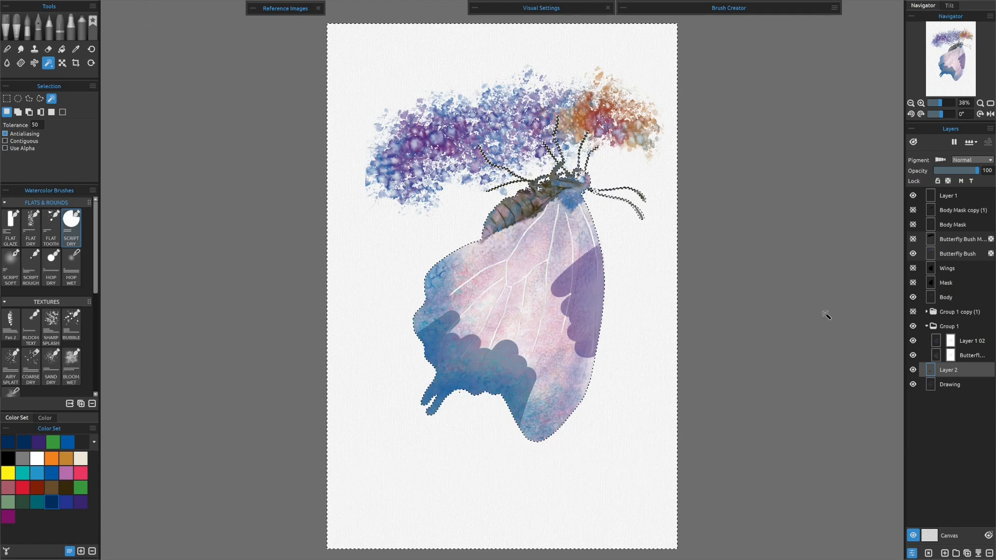
left_click(66, 459)
key("b")
mouse_move(412, 275)
left_mouse_down()
mouse_move(451, 225)
mouse_move(472, 238)
left_mouse_up()
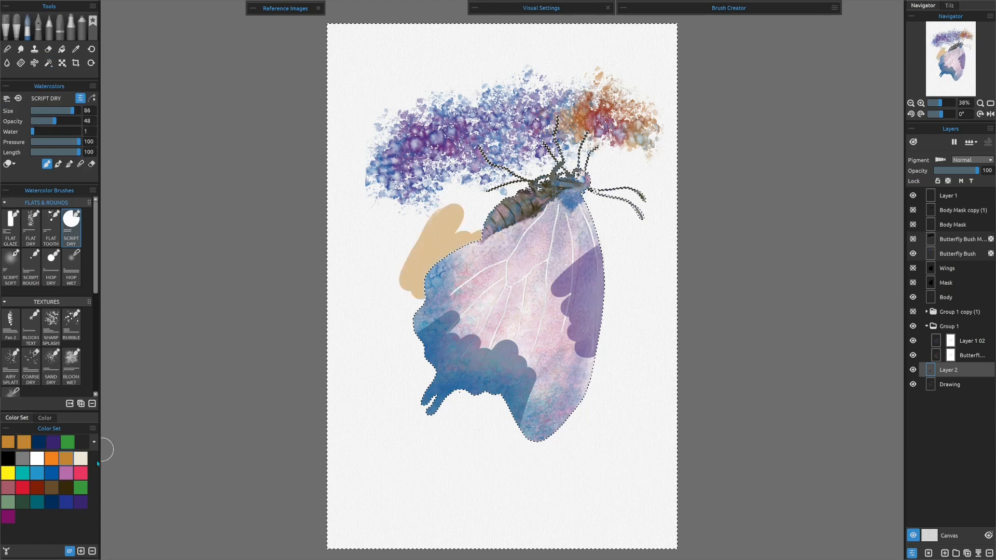
Paint yellow strokes on Layer 1 around the wing's right side and over the flowers, and move that layer below Layer 2.
left_click(954, 198)
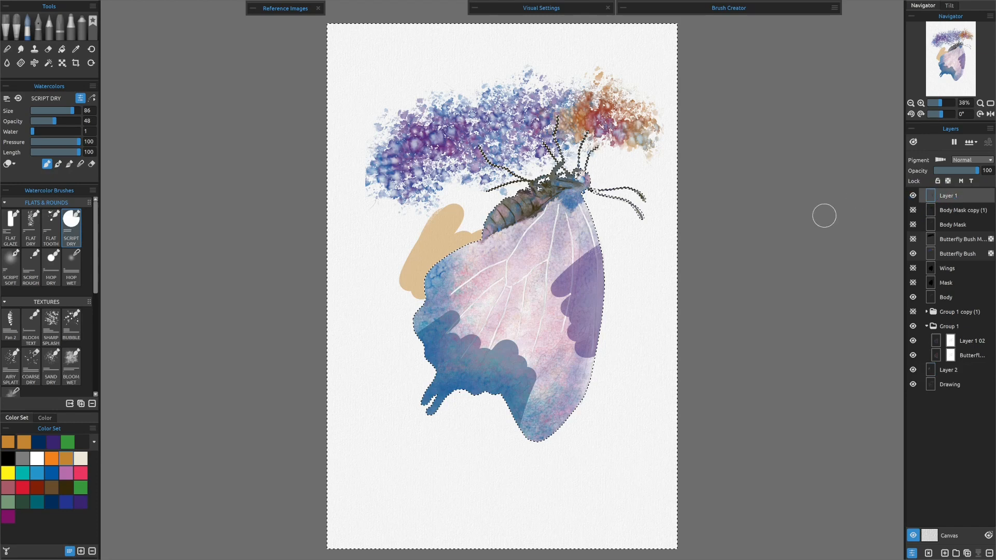
left_click(7, 474)
mouse_move(578, 246)
left_mouse_down()
mouse_move(577, 295)
mouse_move(610, 323)
mouse_move(611, 382)
mouse_move(595, 413)
mouse_move(539, 394)
mouse_move(534, 421)
mouse_move(556, 464)
mouse_move(568, 380)
mouse_move(623, 273)
left_mouse_up()
mouse_move(538, 141)
left_mouse_down()
mouse_move(521, 123)
mouse_move(596, 111)
mouse_move(640, 125)
mouse_move(601, 153)
mouse_move(451, 186)
left_mouse_up()
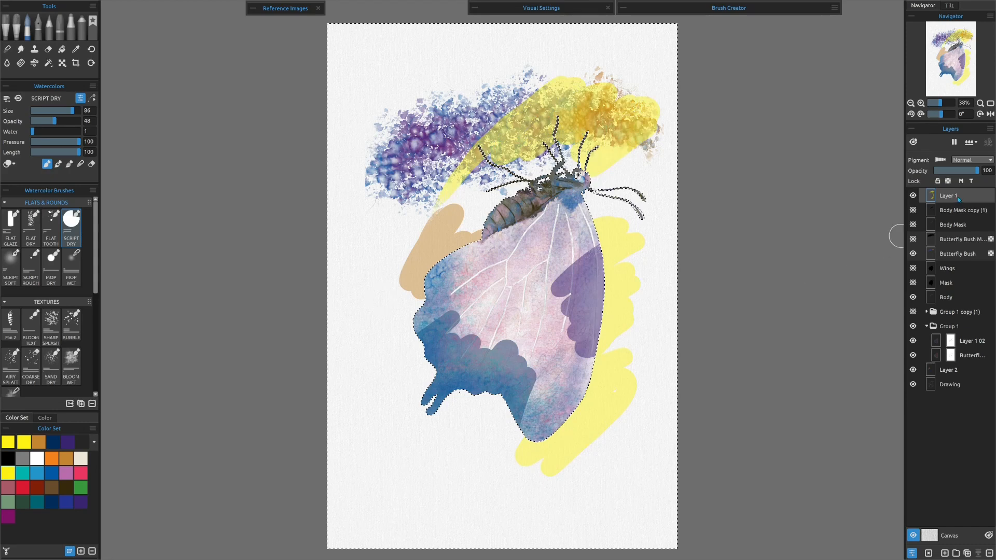
left_click_drag(957, 197, 948, 375)
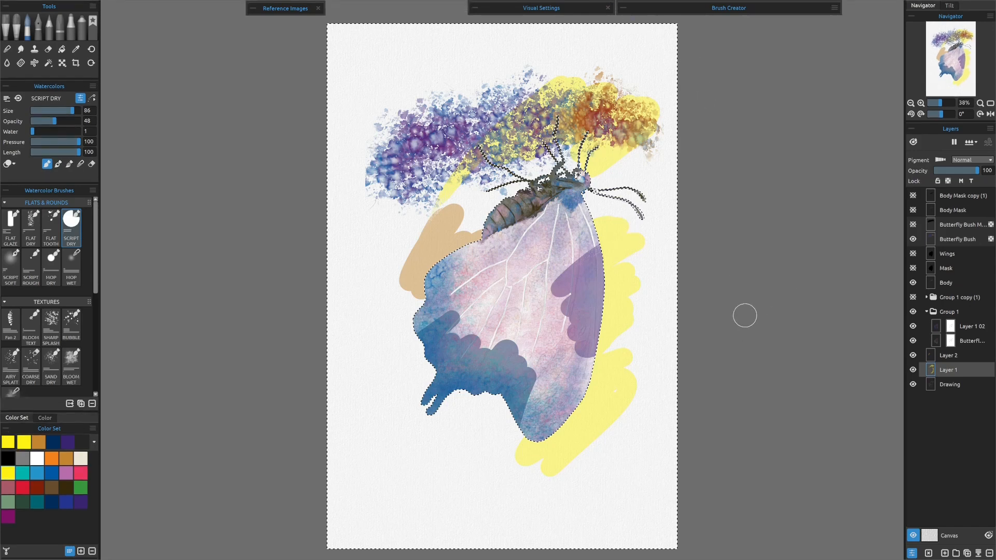
Clear the selection and hide Layer 1 and Layer 2.
key("ctrl+d")
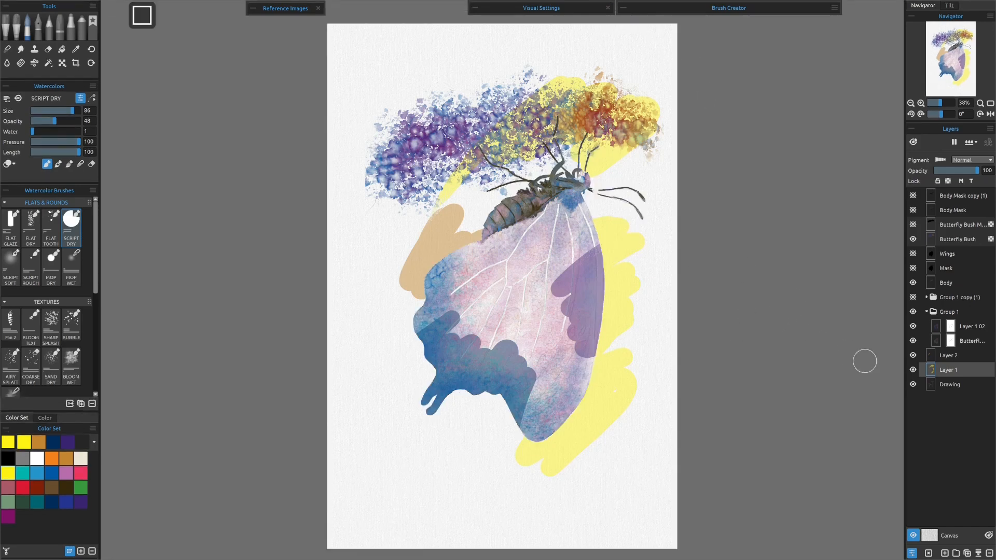
left_click(913, 370)
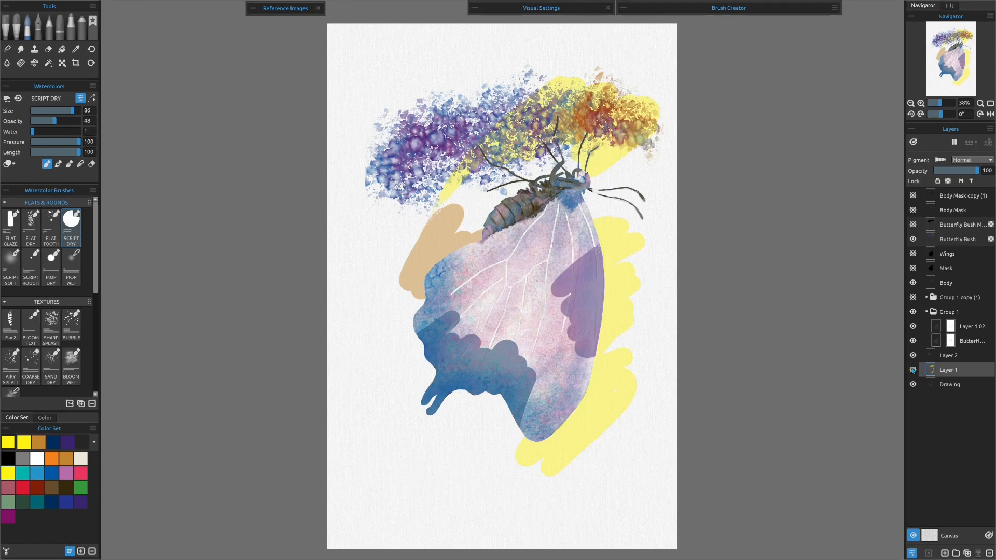
left_click(912, 355)
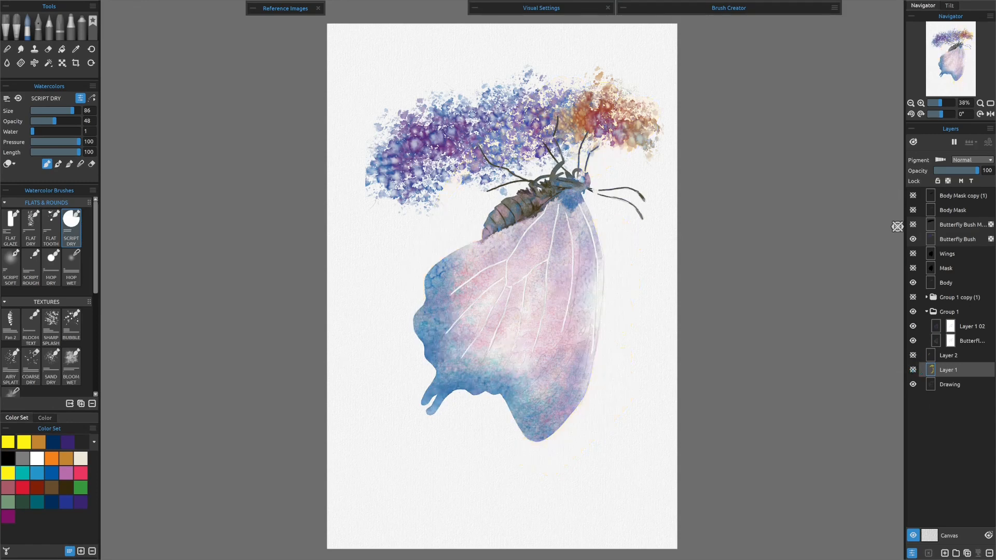
Add a new layer above the Drawing layer and paint loose green strokes around and across both sides of the wing.
left_click(950, 385)
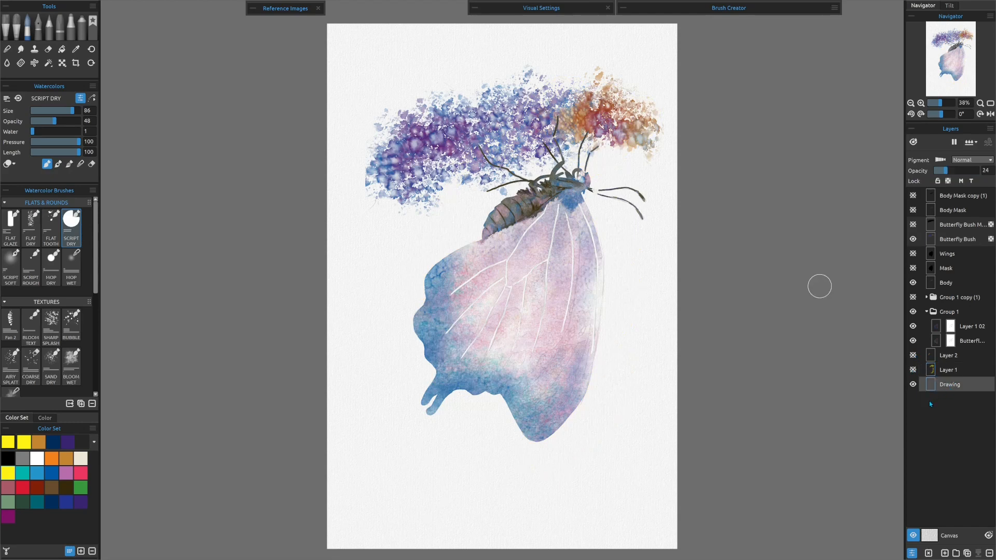
key("ctrl+shift+n")
left_click(51, 473)
left_click(80, 488)
mouse_move(627, 266)
left_mouse_down()
mouse_move(601, 286)
mouse_move(617, 363)
mouse_move(588, 438)
left_mouse_up()
mouse_move(622, 218)
left_mouse_down()
mouse_move(648, 280)
mouse_move(580, 363)
mouse_move(617, 373)
mouse_move(520, 473)
left_mouse_up()
mouse_move(451, 450)
left_mouse_down()
mouse_move(521, 398)
mouse_move(489, 434)
left_mouse_up()
mouse_move(370, 376)
left_mouse_down()
mouse_move(398, 334)
mouse_move(449, 350)
mouse_move(423, 384)
left_mouse_up()
mouse_move(366, 302)
left_mouse_down()
mouse_move(403, 273)
mouse_move(407, 330)
left_mouse_up()
mouse_move(404, 252)
left_mouse_down()
mouse_move(445, 248)
mouse_move(440, 280)
mouse_move(373, 311)
mouse_move(456, 316)
left_mouse_up()
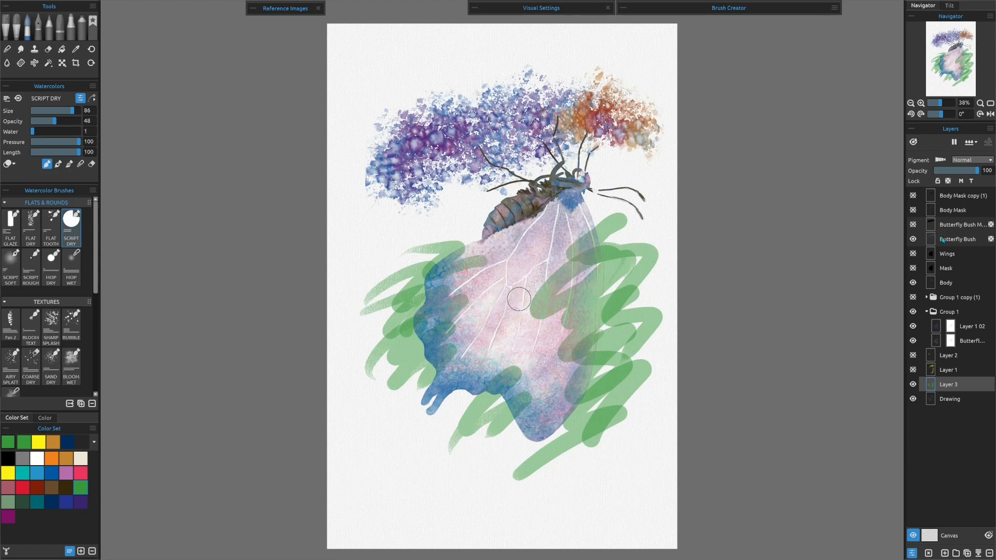
Select the whole butterfly silhouette from the Mask layer with the Magic Wand, showing that layer only while selecting.
left_click(950, 269)
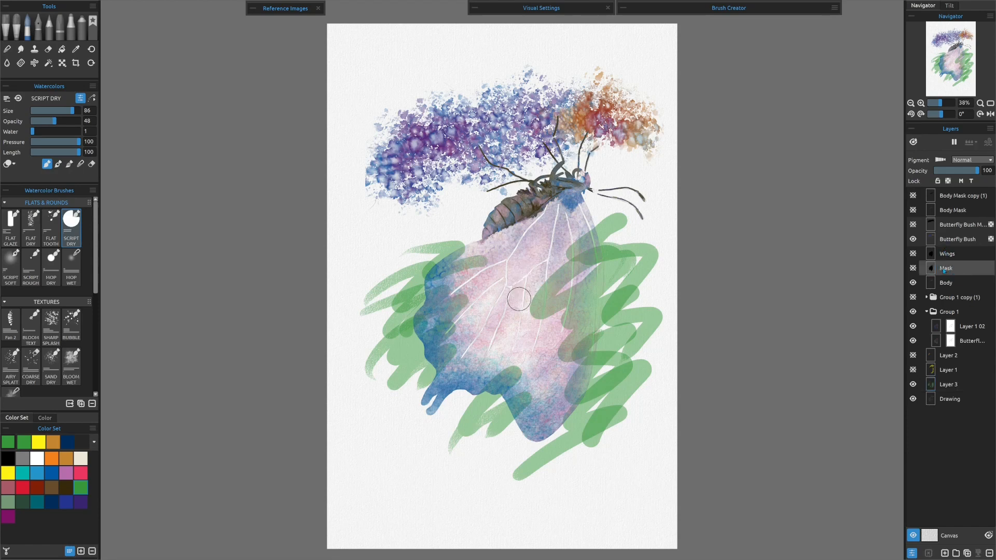
left_click(913, 269)
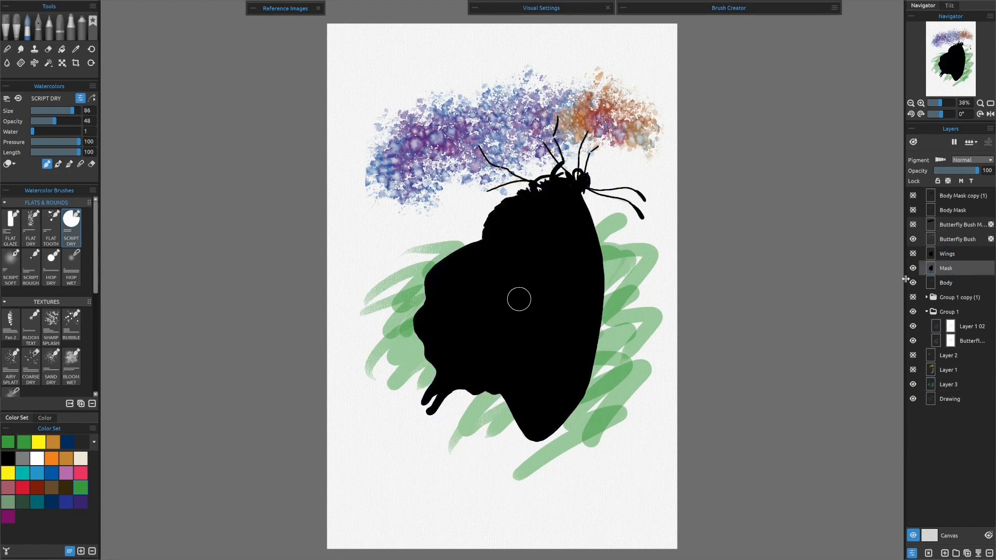
left_click(48, 63)
left_click(527, 291)
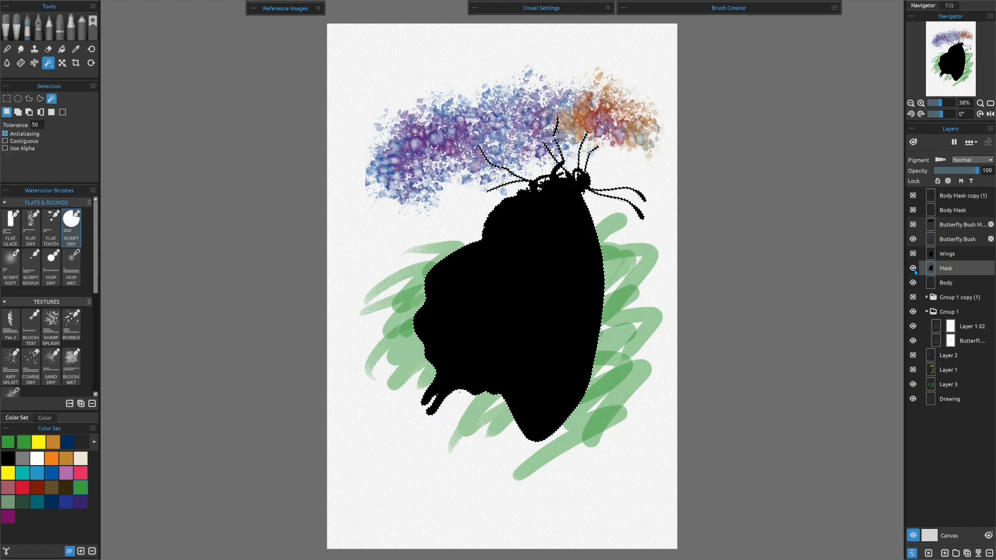
left_click(913, 268)
Erase the green strokes inside the butterfly selection on Layer 3 with the Hard eraser.
left_click(951, 386)
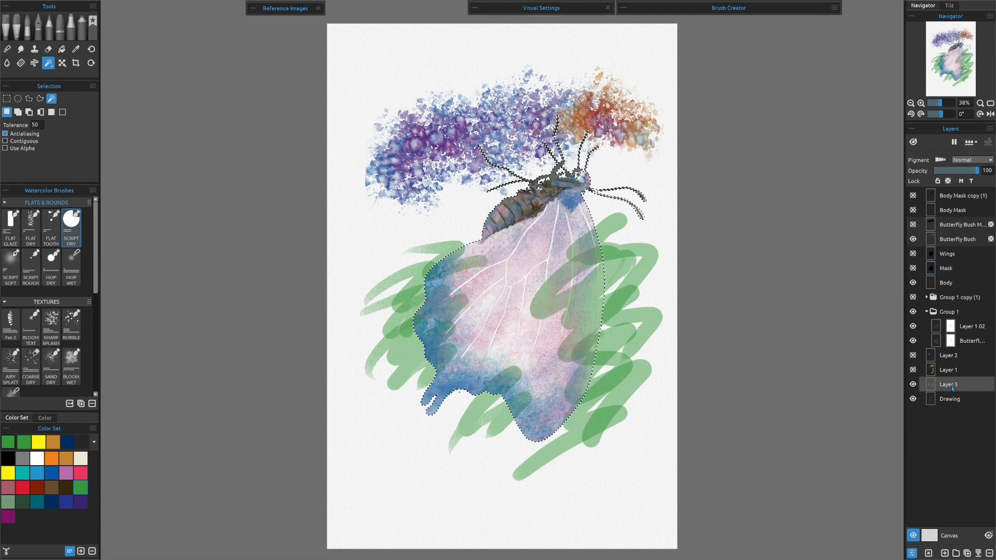
key("e")
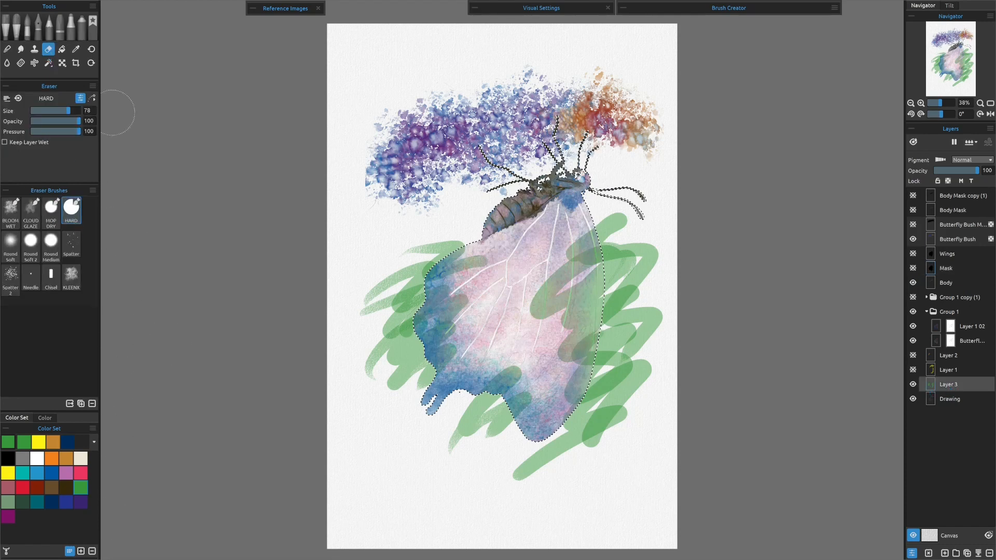
mouse_move(586, 229)
left_mouse_down()
mouse_move(583, 285)
mouse_move(587, 220)
mouse_move(600, 255)
mouse_move(596, 336)
mouse_move(572, 266)
mouse_move(545, 274)
mouse_move(549, 293)
mouse_move(562, 262)
mouse_move(564, 412)
mouse_move(561, 402)
mouse_move(554, 411)
mouse_move(571, 341)
mouse_move(571, 407)
mouse_move(526, 419)
mouse_move(486, 365)
mouse_move(523, 410)
mouse_move(505, 374)
left_mouse_up()
mouse_move(435, 314)
left_mouse_down()
mouse_move(433, 290)
mouse_move(461, 260)
mouse_move(482, 262)
mouse_move(473, 279)
left_mouse_up()
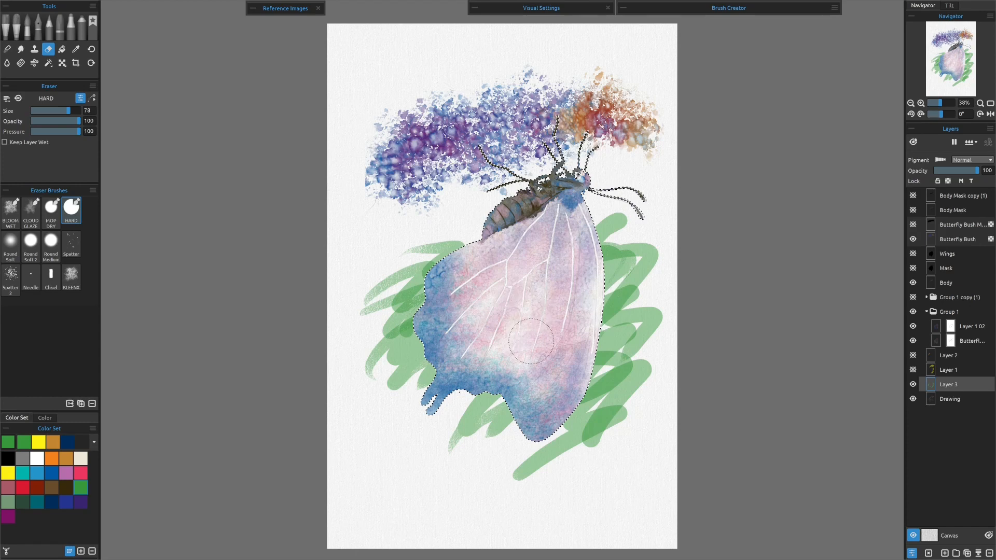
key("w")
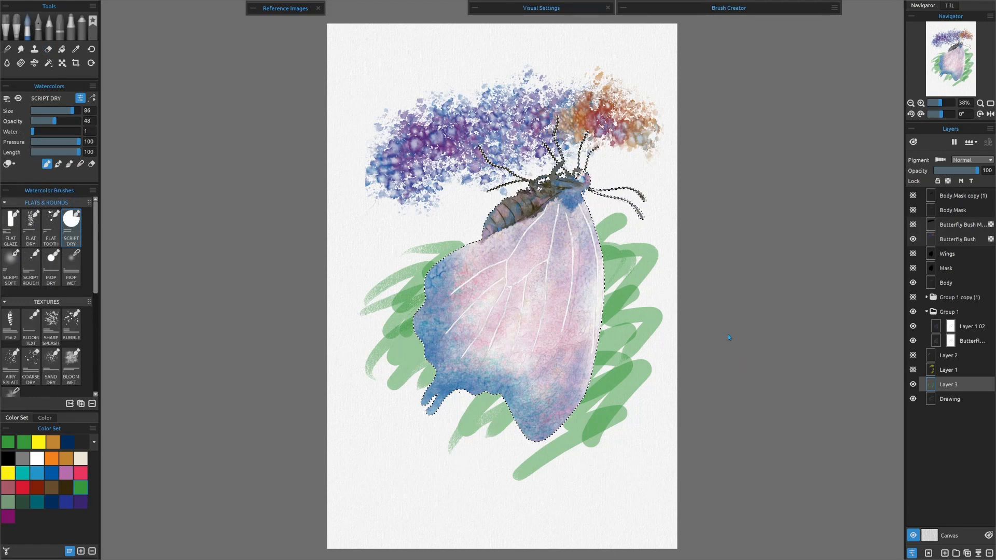
Delete Layer 1, Layer 2 and Layer 3, and clear the selection.
left_click(950, 357, "shift")
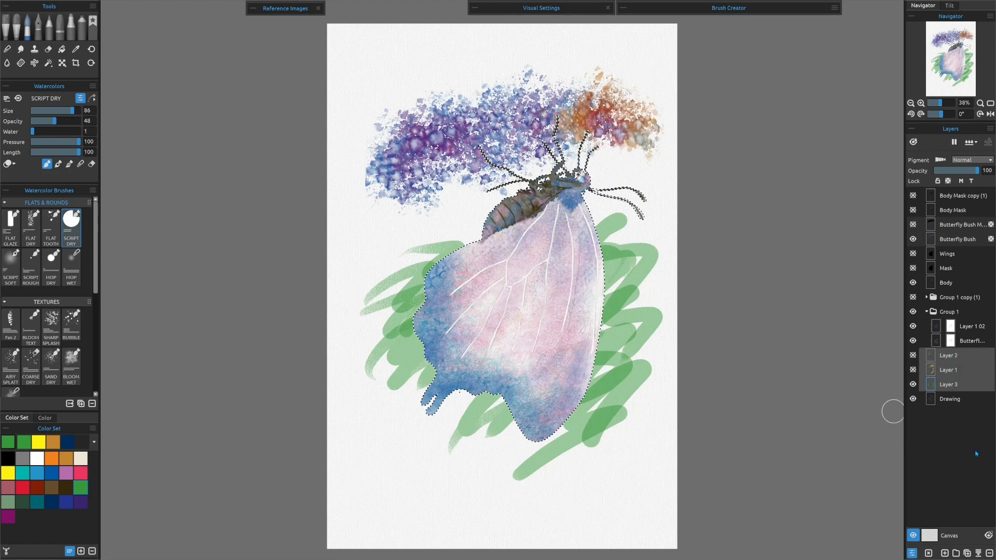
left_click(989, 553)
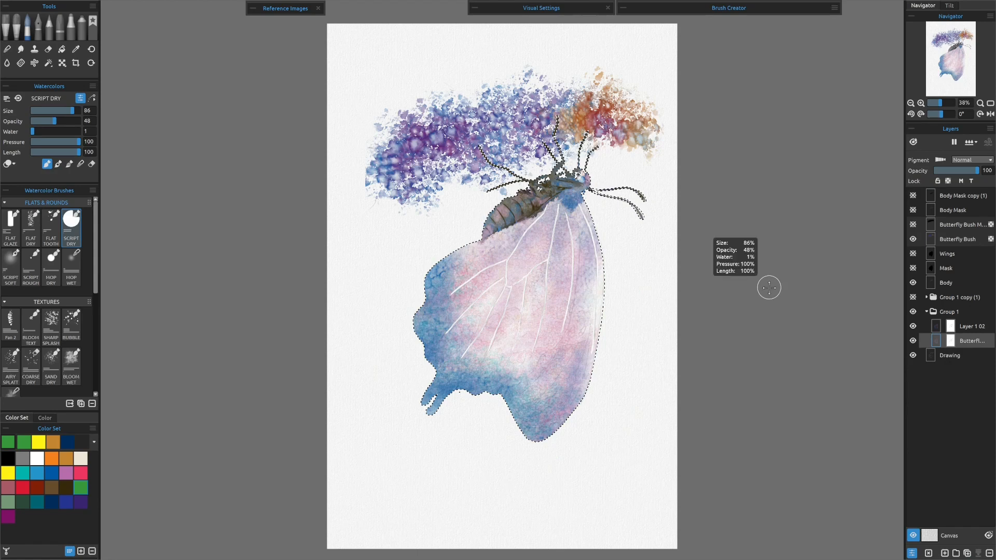
key("ctrl+d")
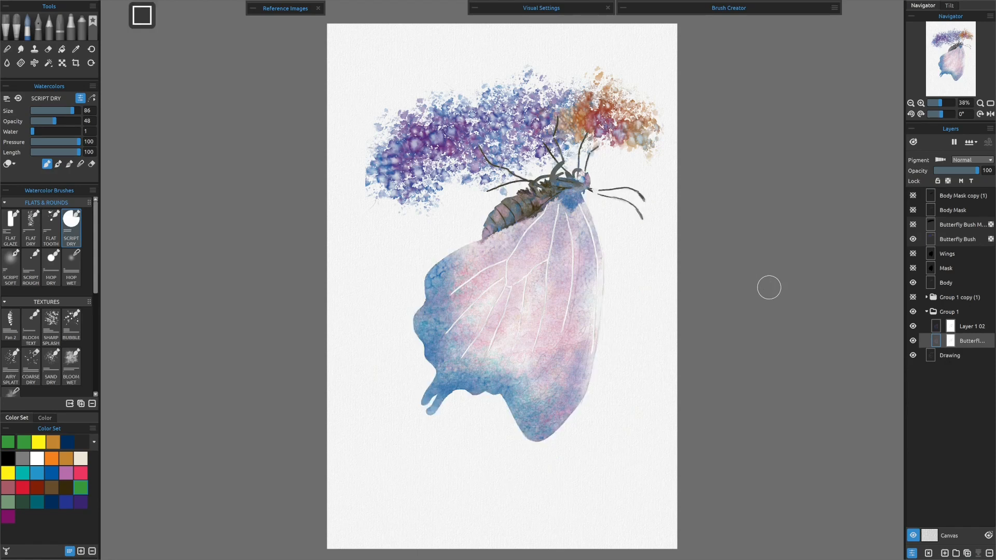
Select the wing silhouette from the Wings layer with the Magic Wand, showing that layer only while selecting.
left_click(951, 256)
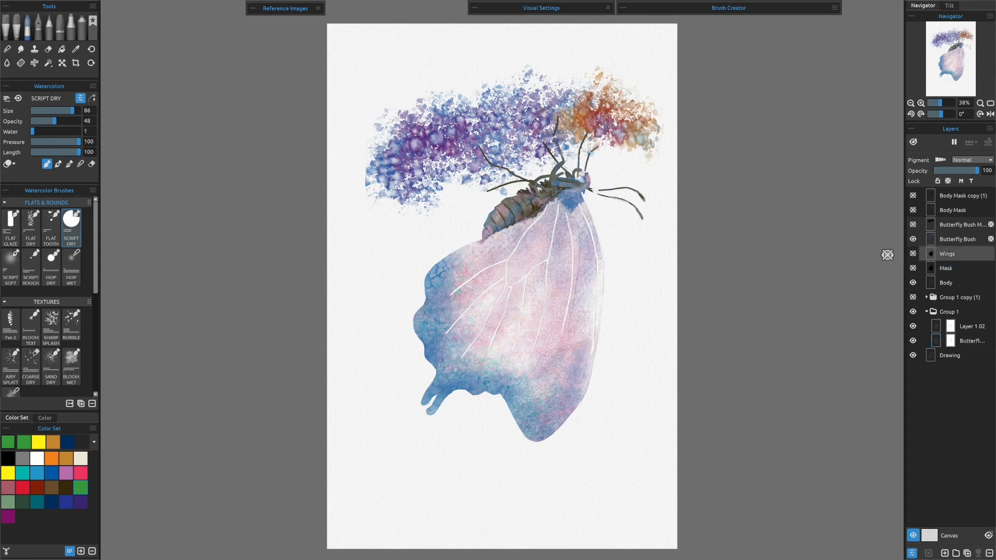
left_click(912, 253)
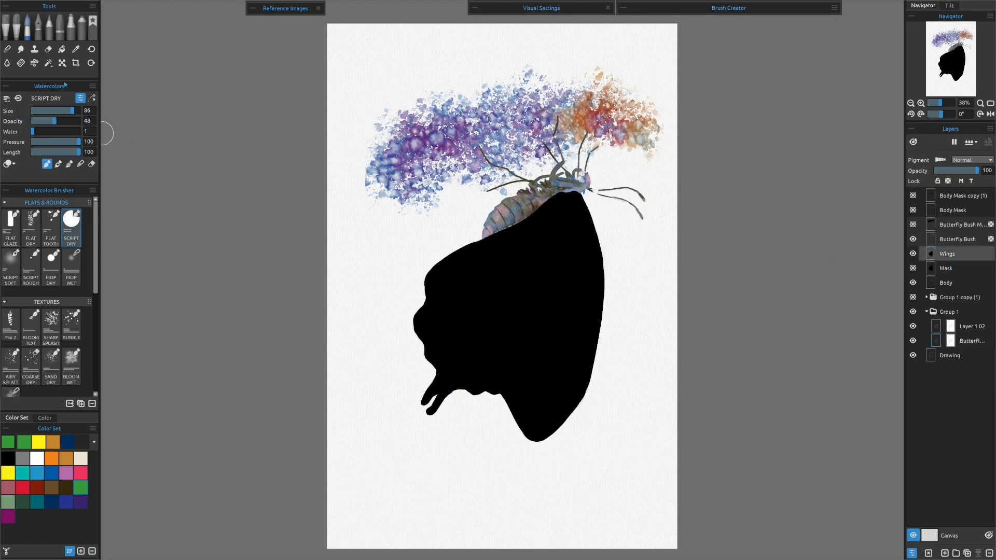
left_click(48, 63)
left_click(518, 353)
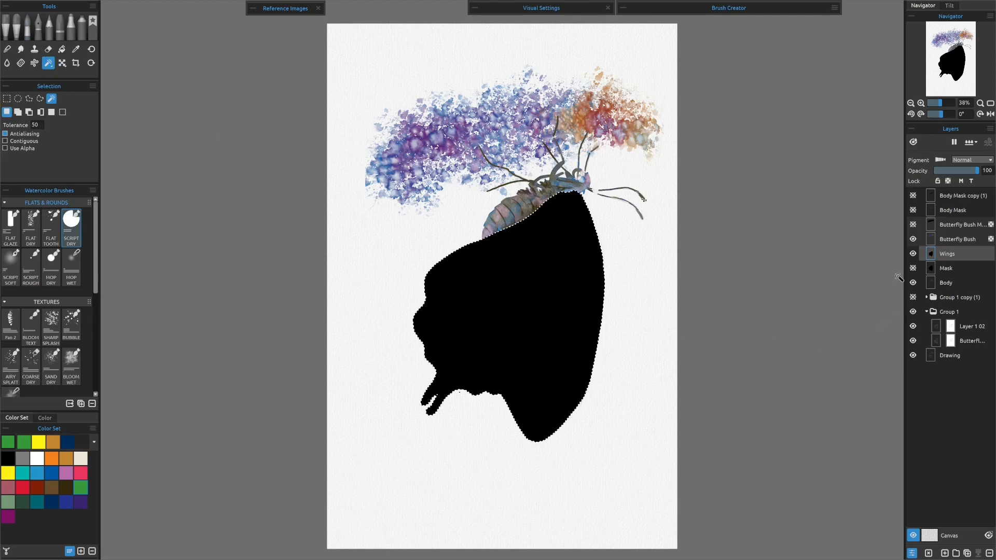
left_click(913, 255)
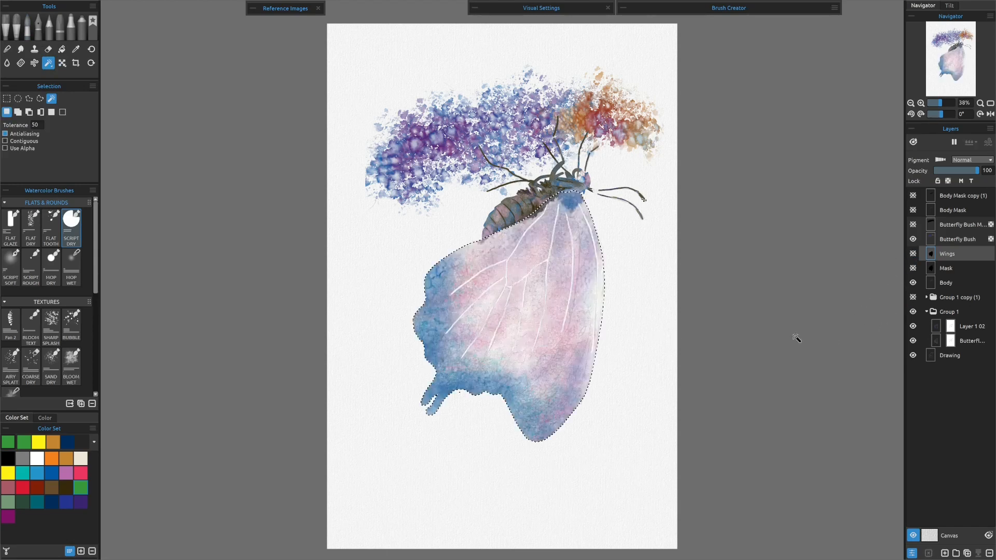
Erase the body paint overlapping the top of the wing on the Body layer with the Hard eraser at size 36.
left_click(947, 283)
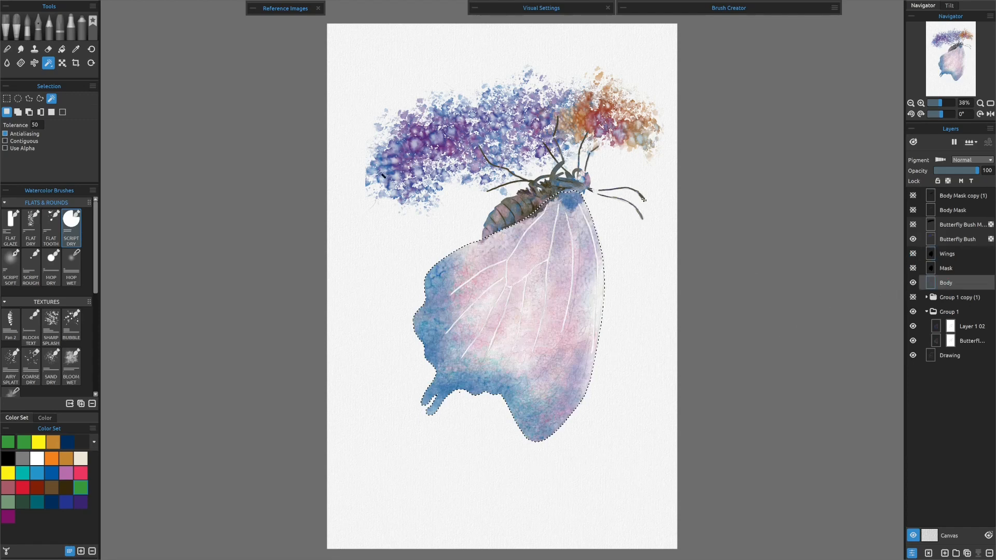
left_click(48, 49)
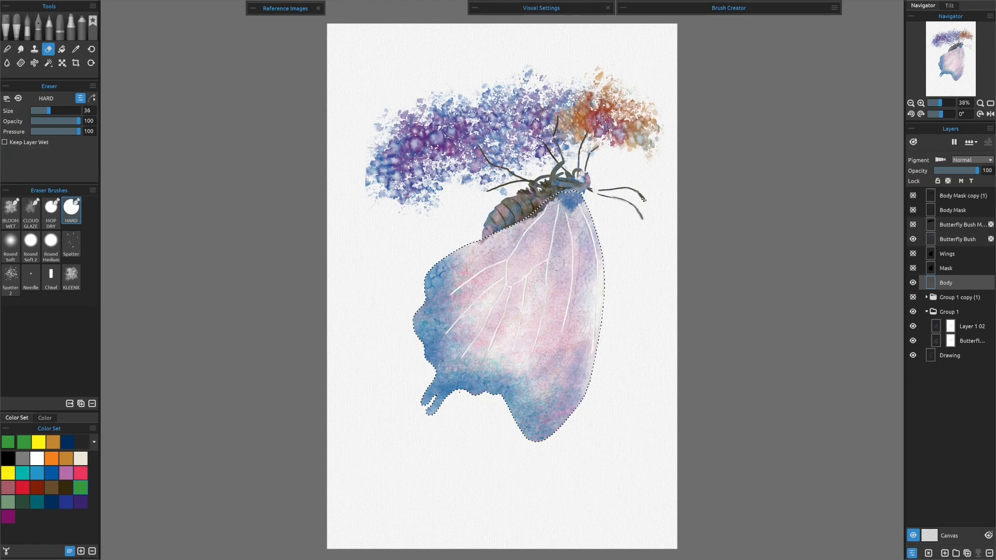
scroll(561, 262, "up", 3)
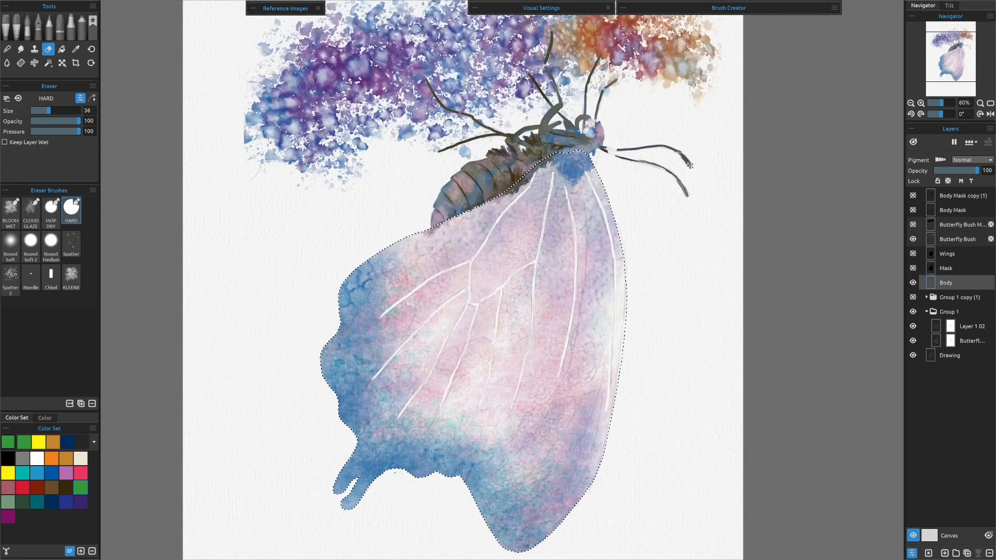
mouse_move(585, 165)
left_mouse_down()
mouse_move(547, 158)
mouse_move(501, 197)
mouse_move(437, 229)
mouse_move(404, 232)
left_mouse_up()
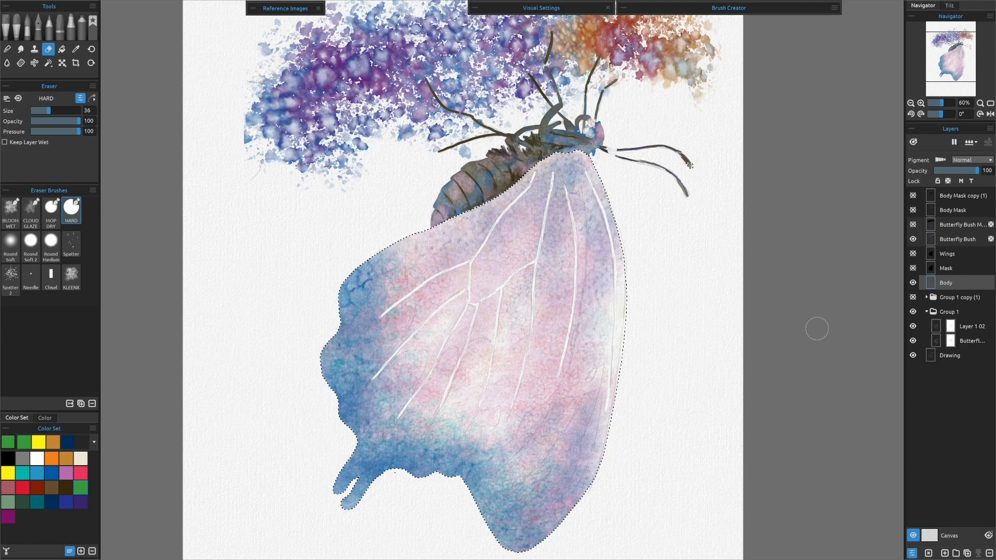
scroll(551, 337, "down", 2)
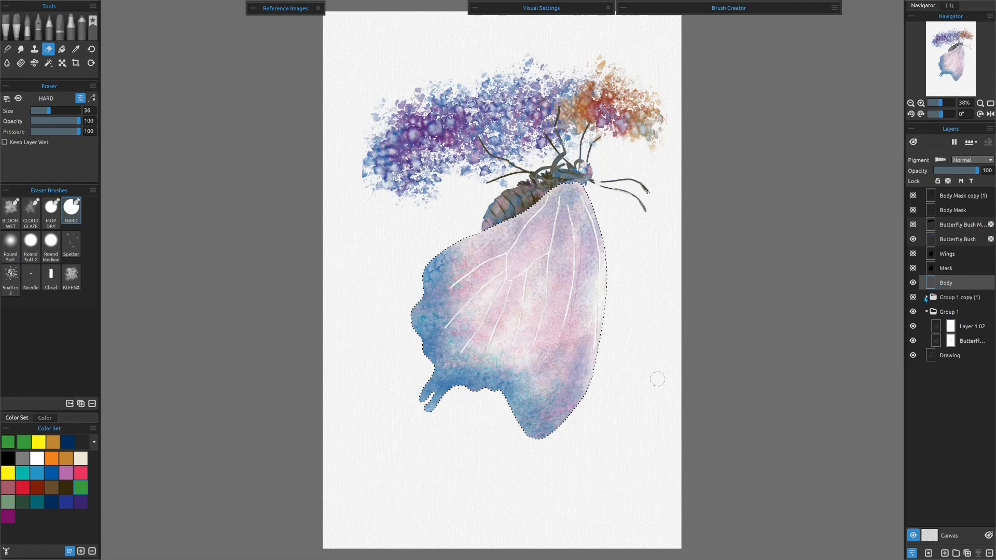
Clear the wing selection, then collapse Group 1 and hide it.
key("ctrl+d")
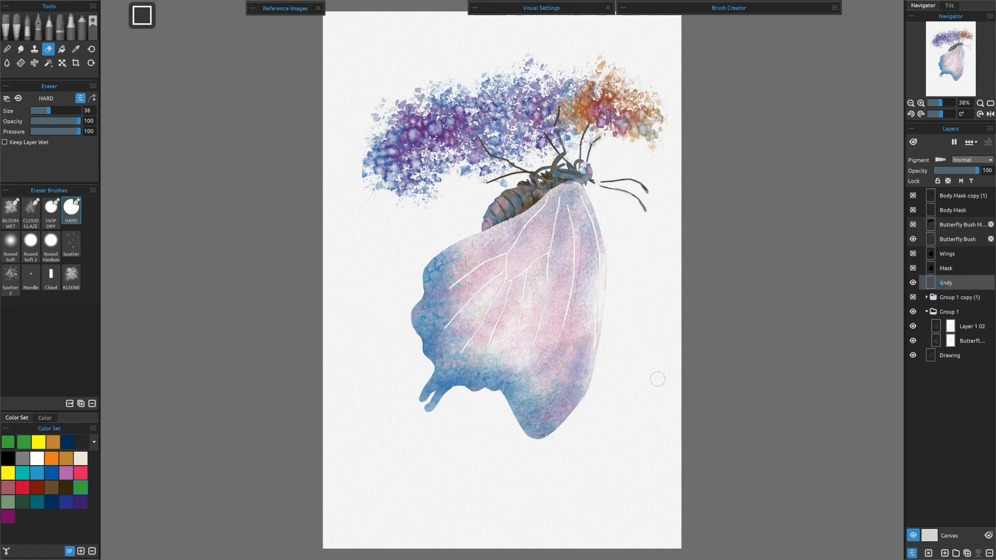
left_click(927, 312)
left_click(912, 312)
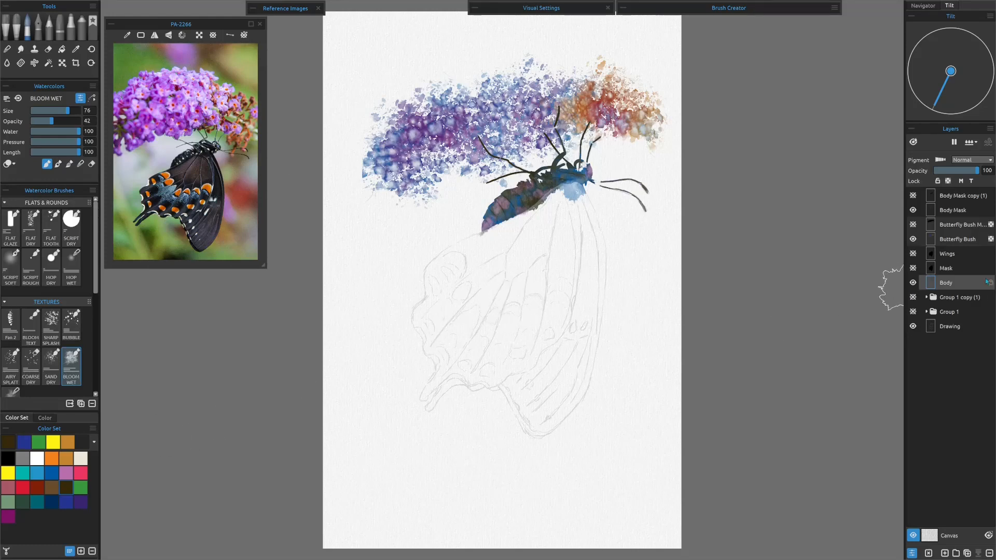
Select the wing silhouette from the Wings layer with the Magic Wand at tolerance 50.
left_click(949, 253)
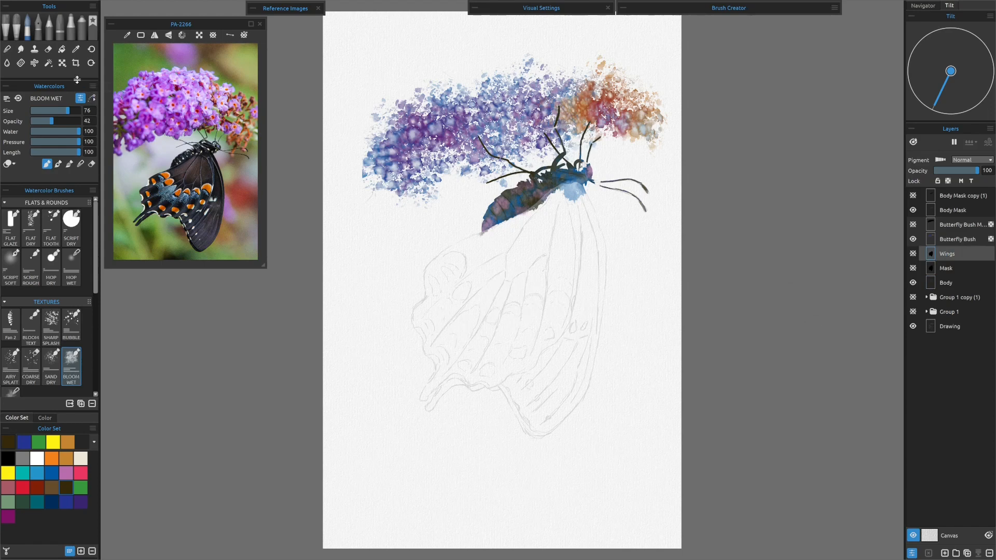
left_click(49, 63)
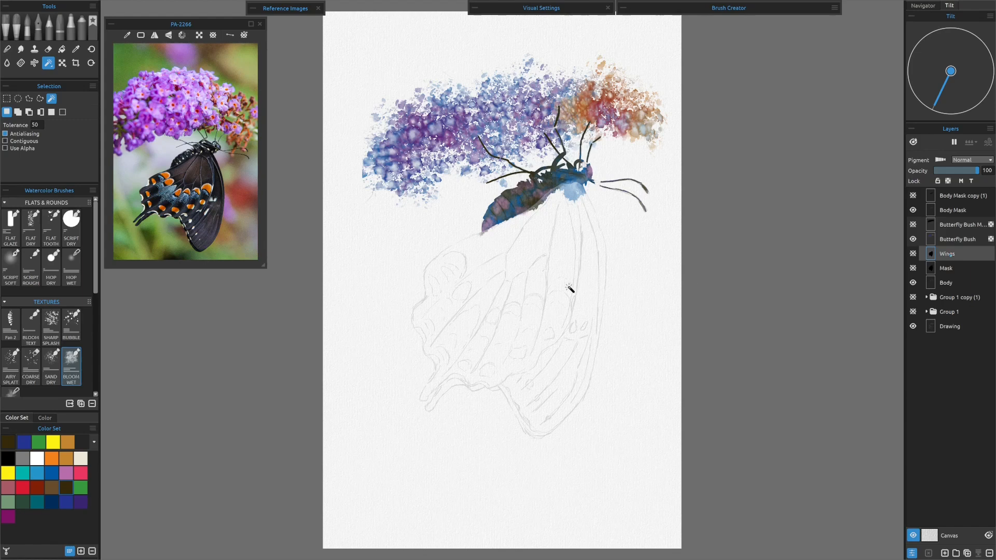
left_click(535, 279)
Add a layer named Black Wings 1 directly above the Body layer, and hide the Body Mask layer.
left_click(950, 297)
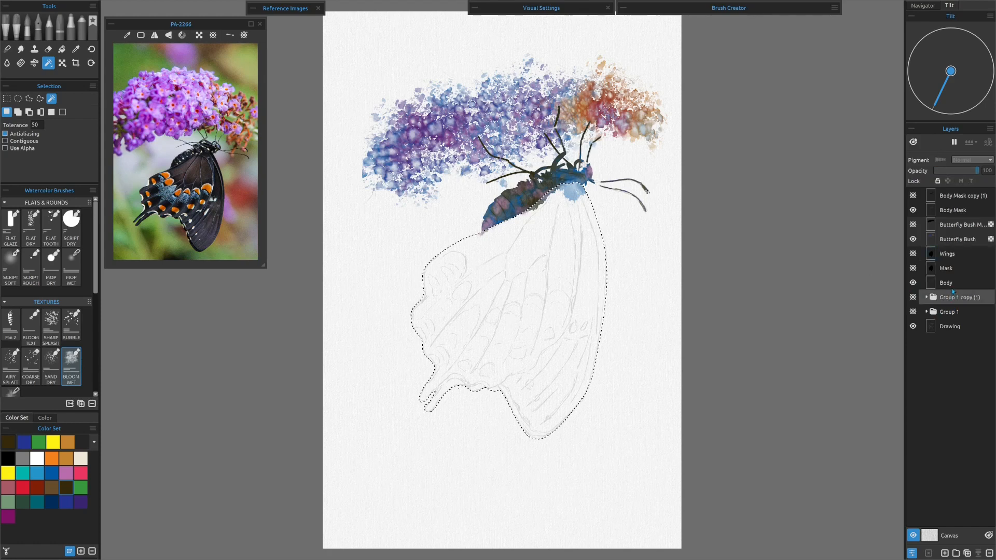
left_click(950, 283)
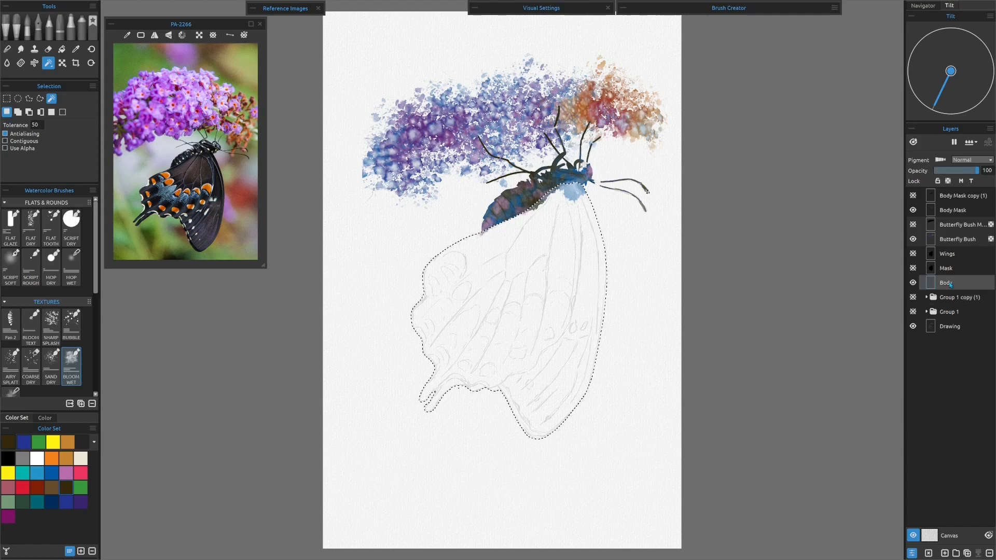
key("ctrl+shift+n")
double_click(958, 282)
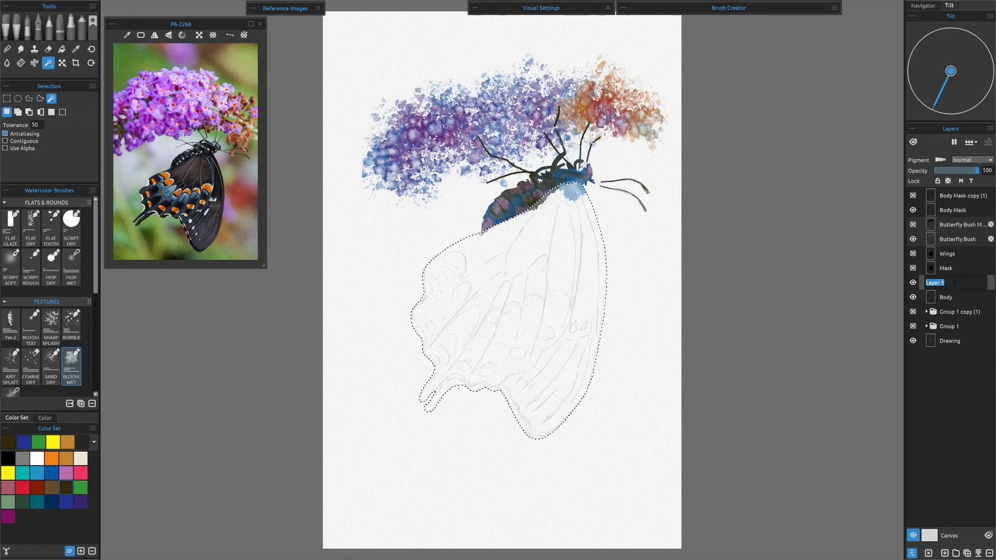
type("Black Wings 1")
key("Return")
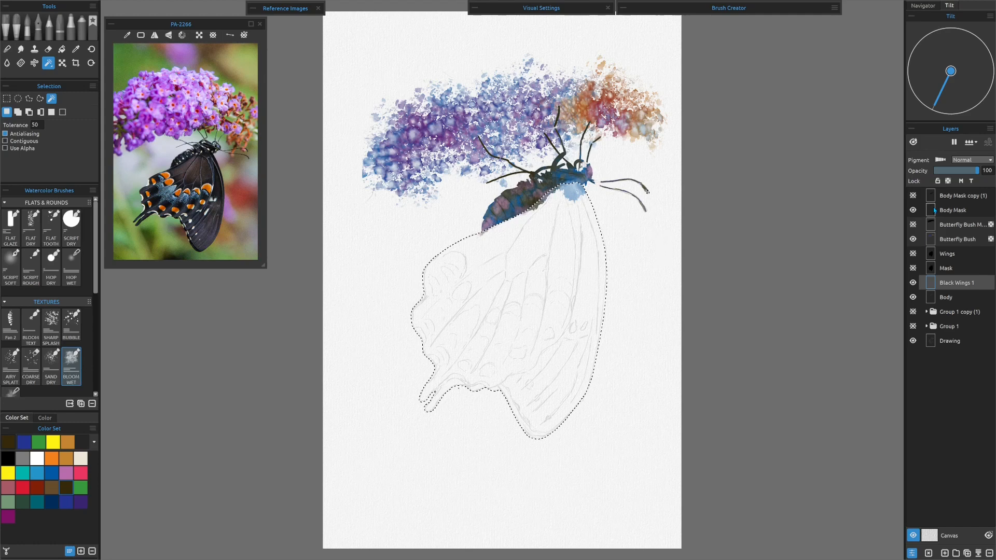
left_click(912, 209)
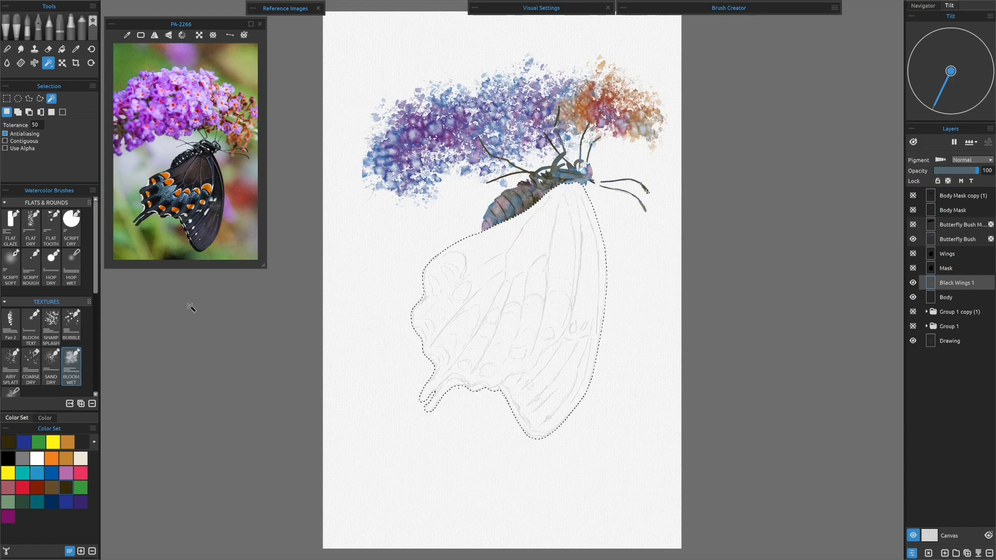
Choose the medium brown swatch and set the Bloom Wet watercolor brush to opacity 24 for painting the wing.
left_click(51, 488)
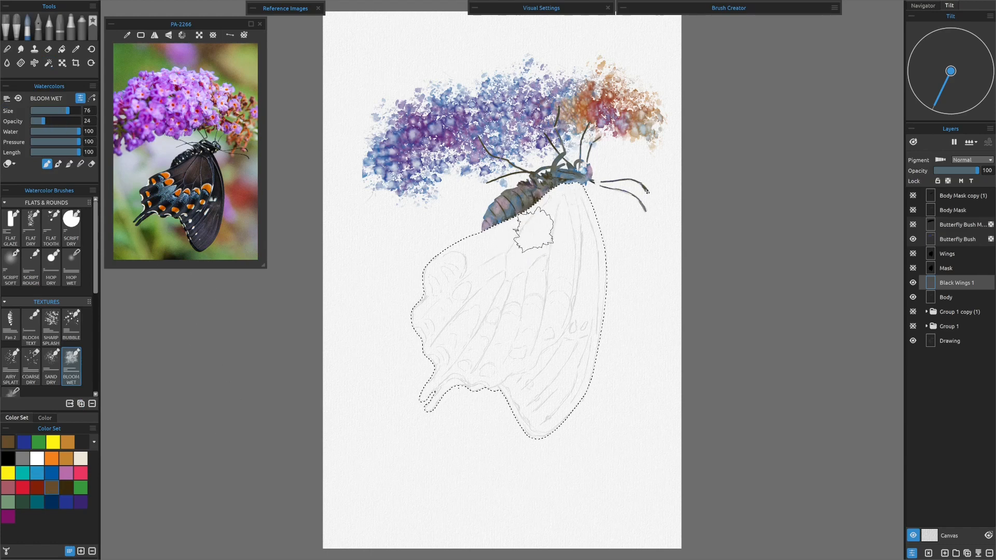
scroll(534, 228, "up", 4)
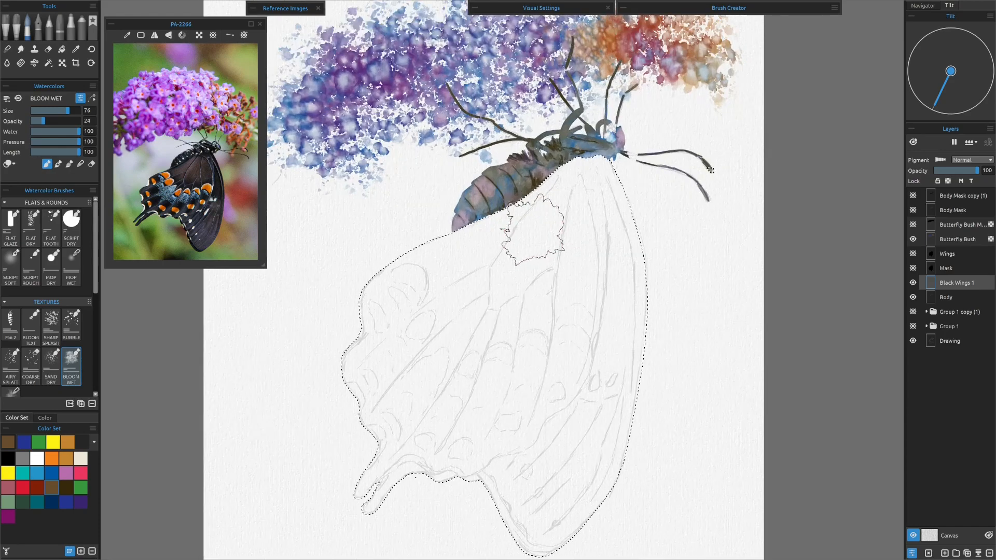
mouse_move(570, 382)
left_mouse_down()
mouse_move(577, 318)
mouse_move(567, 360)
left_mouse_up()
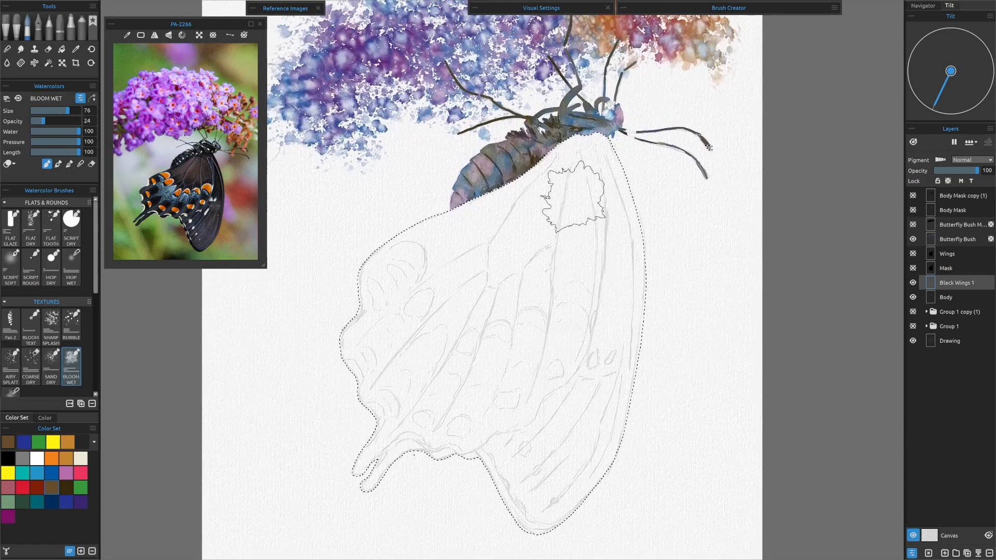
left_click_drag(535, 176, 460, 217)
left_click(470, 7)
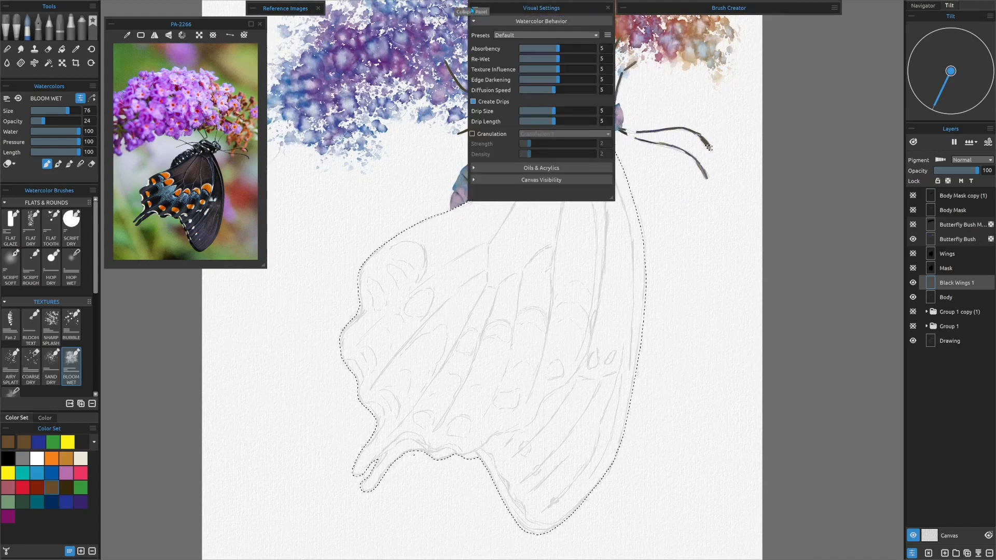
left_click(474, 9)
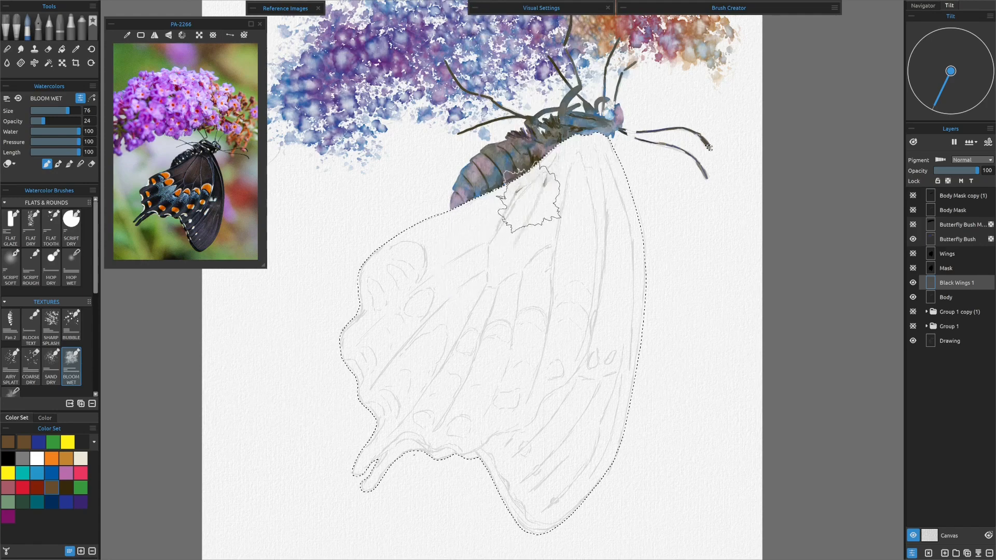
key("ctrl+z")
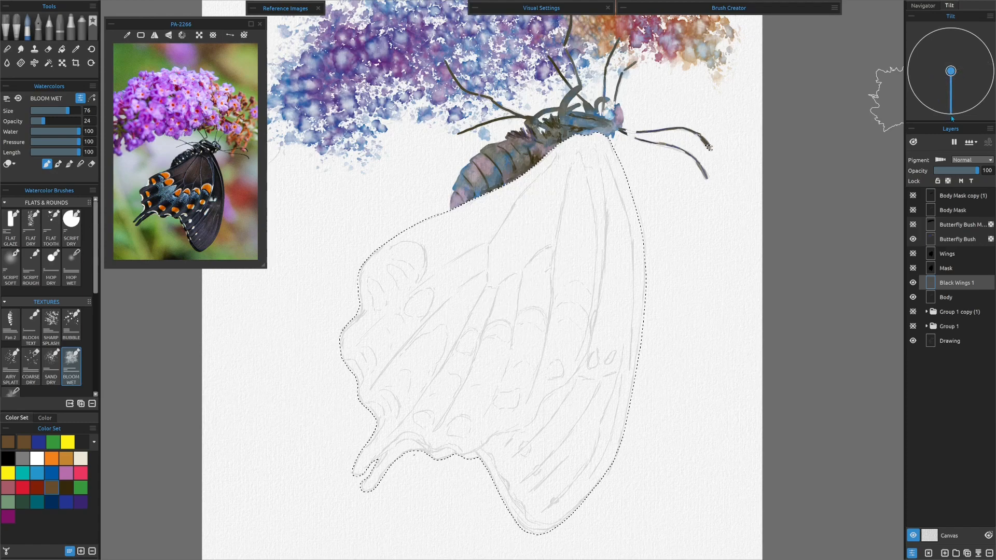
Paint brown and ochre washes over the upper wing and a pink wash over the lower forewing on Black Wings 1.
mouse_move(498, 205)
left_mouse_down()
mouse_move(523, 203)
mouse_move(504, 197)
mouse_move(535, 170)
mouse_move(474, 240)
mouse_move(471, 231)
mouse_move(535, 177)
mouse_move(484, 207)
mouse_move(490, 256)
mouse_move(507, 262)
mouse_move(521, 179)
mouse_move(539, 203)
mouse_move(523, 253)
mouse_move(554, 143)
mouse_move(539, 246)
mouse_move(554, 228)
mouse_move(526, 288)
mouse_move(426, 253)
mouse_move(456, 318)
mouse_move(516, 311)
mouse_move(416, 289)
mouse_move(431, 262)
mouse_move(443, 274)
mouse_move(515, 209)
mouse_move(426, 238)
mouse_move(517, 197)
mouse_move(468, 261)
mouse_move(491, 263)
left_mouse_up()
mouse_move(548, 207)
left_mouse_down()
mouse_move(521, 288)
mouse_move(527, 299)
mouse_move(577, 169)
mouse_move(539, 171)
mouse_move(457, 228)
mouse_move(498, 249)
mouse_move(567, 221)
mouse_move(545, 298)
left_mouse_up()
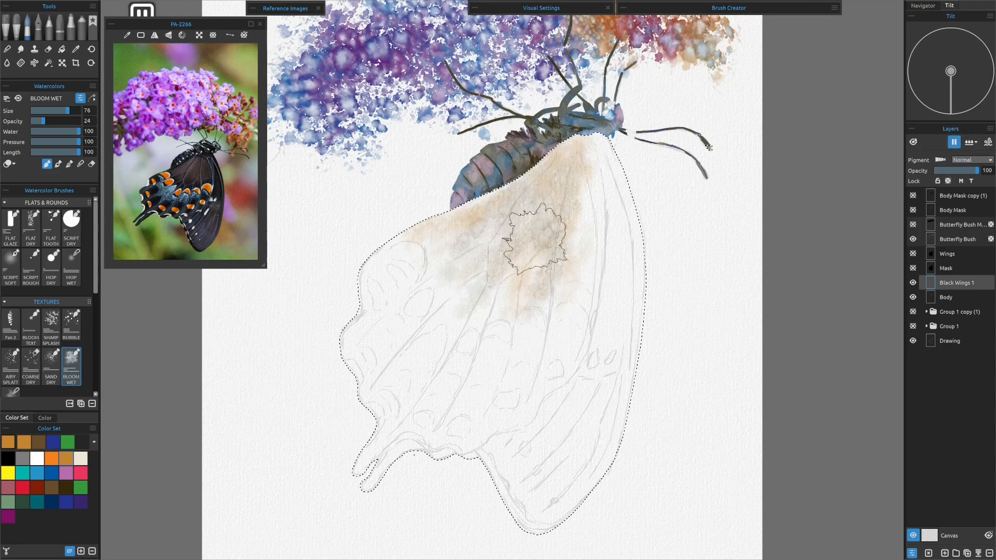
mouse_move(472, 290)
left_mouse_down()
mouse_move(448, 332)
mouse_move(547, 356)
mouse_move(596, 236)
mouse_move(496, 339)
left_mouse_up()
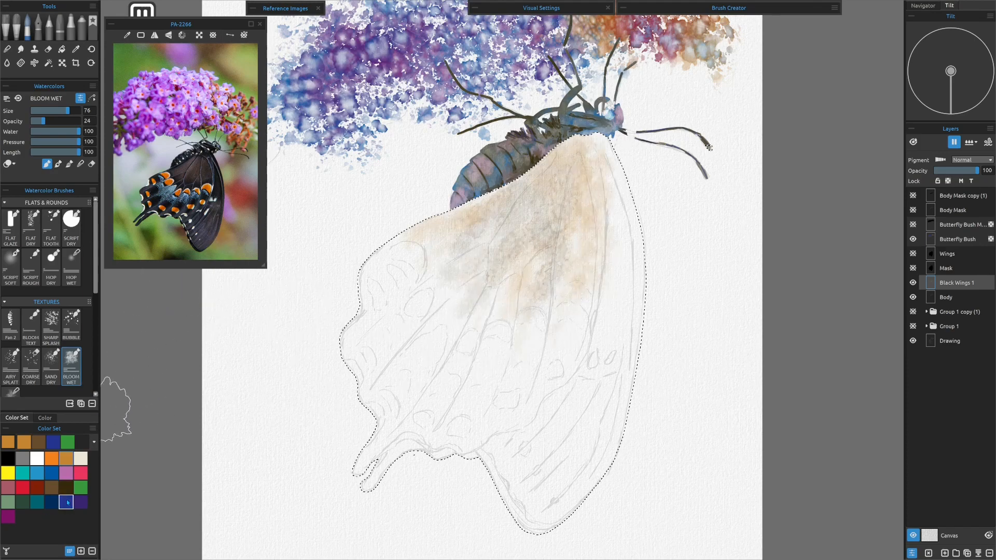
mouse_move(566, 411)
left_mouse_down()
mouse_move(533, 445)
mouse_move(522, 522)
mouse_move(633, 390)
mouse_move(531, 485)
mouse_move(614, 362)
mouse_move(604, 298)
mouse_move(617, 353)
mouse_move(627, 319)
mouse_move(589, 377)
left_mouse_up()
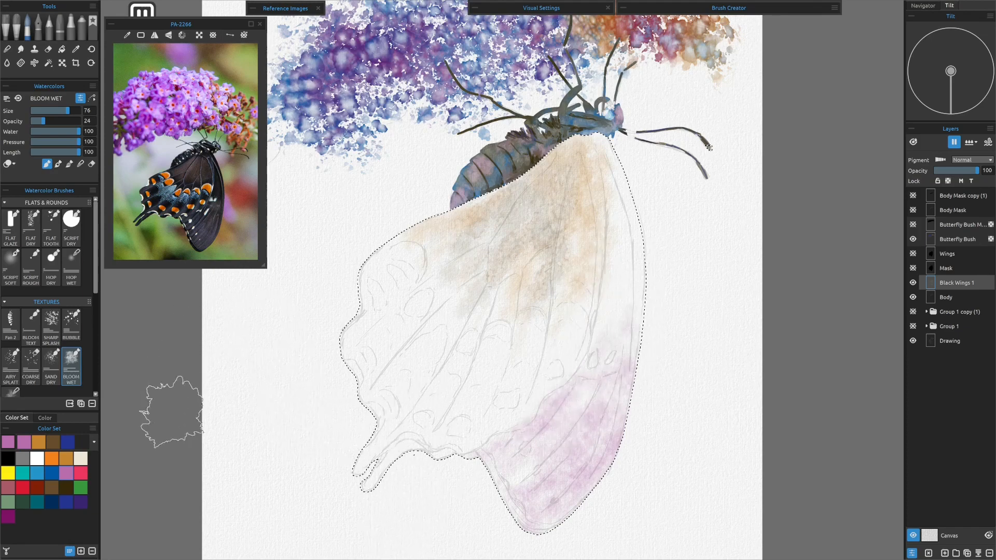
Paint a dark blue wash along the hindwing's scalloped outer edge with Bloom Wet at opacity 24.
left_click(51, 502)
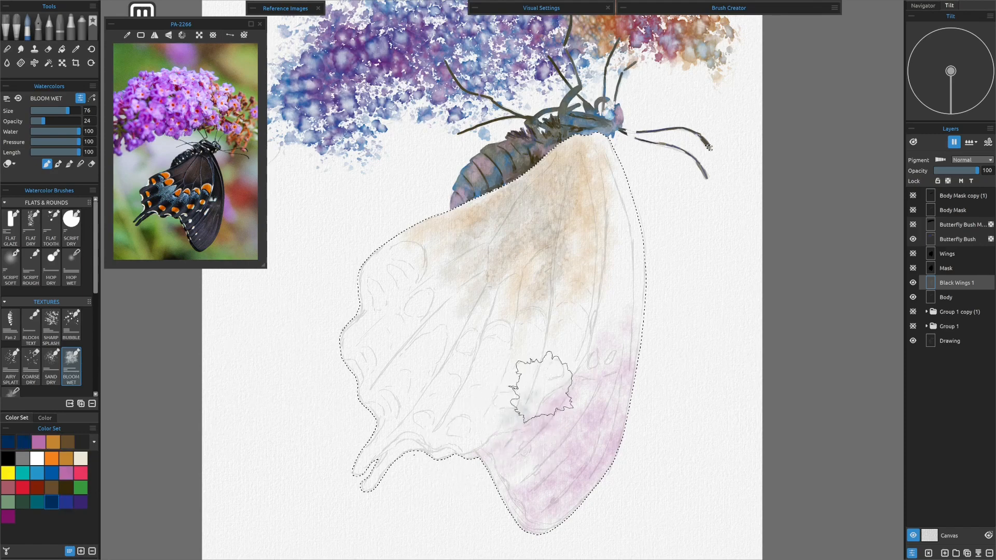
left_click_drag(540, 386, 483, 425)
mouse_move(396, 435)
left_mouse_down()
mouse_move(463, 436)
mouse_move(448, 393)
mouse_move(524, 351)
left_mouse_up()
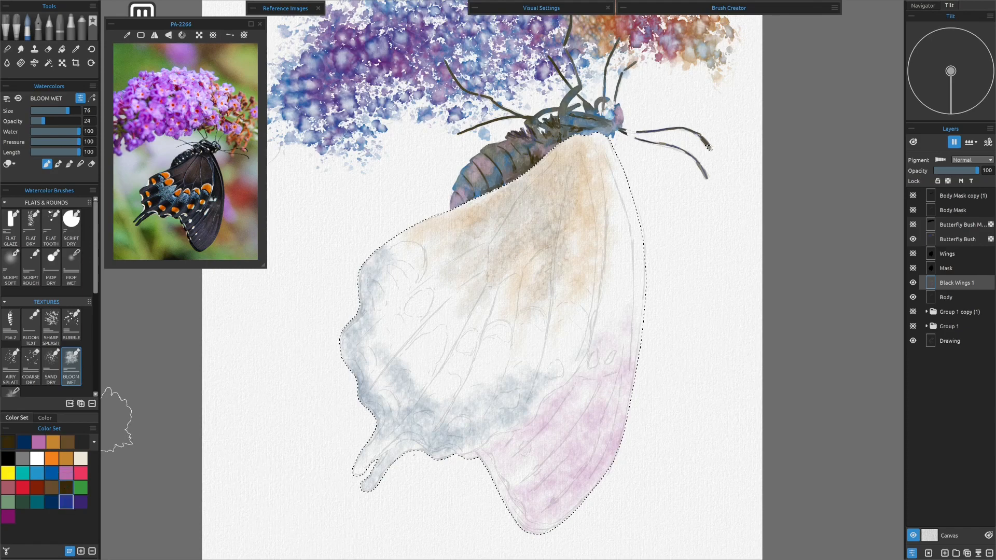
Paint dark brown washes over the hindwing's centre, its outer edge and tails, and across to the forewing's outer edge.
mouse_move(403, 276)
left_mouse_down()
mouse_move(429, 227)
mouse_move(440, 231)
mouse_move(397, 329)
mouse_move(463, 276)
mouse_move(455, 337)
mouse_move(437, 340)
mouse_move(450, 331)
mouse_move(486, 357)
mouse_move(463, 391)
mouse_move(487, 336)
mouse_move(470, 338)
mouse_move(486, 307)
mouse_move(510, 336)
mouse_move(508, 368)
mouse_move(531, 347)
mouse_move(479, 402)
mouse_move(398, 306)
left_mouse_up()
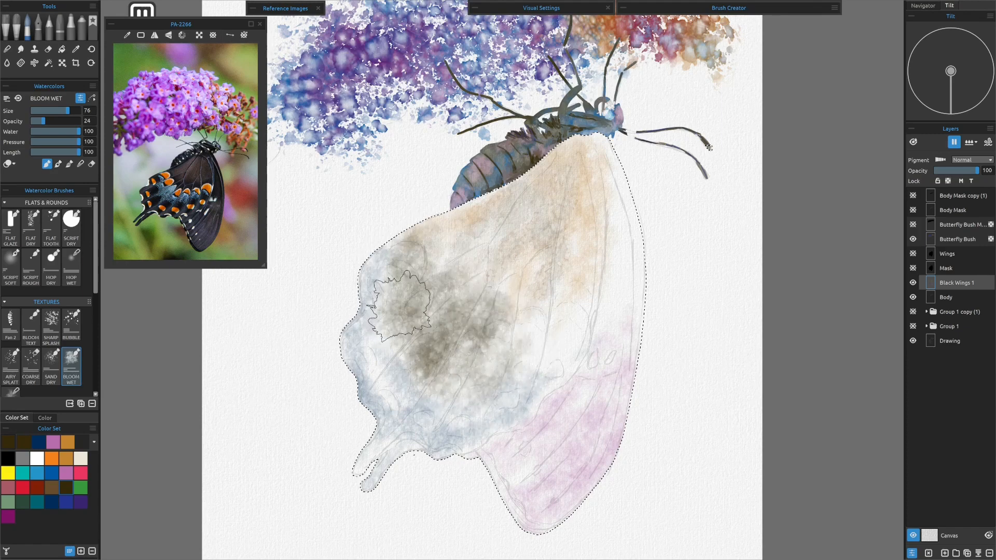
mouse_move(386, 264)
left_mouse_down()
mouse_move(371, 336)
mouse_move(420, 397)
mouse_move(535, 314)
mouse_move(530, 386)
mouse_move(598, 322)
mouse_move(621, 178)
mouse_move(613, 149)
mouse_move(632, 275)
mouse_move(610, 389)
mouse_move(634, 280)
mouse_move(543, 378)
mouse_move(574, 329)
mouse_move(599, 238)
mouse_move(597, 139)
mouse_move(607, 163)
mouse_move(601, 231)
mouse_move(573, 309)
mouse_move(546, 339)
mouse_move(532, 293)
mouse_move(517, 298)
mouse_move(500, 268)
mouse_move(451, 259)
mouse_move(430, 227)
mouse_move(404, 233)
mouse_move(397, 251)
mouse_move(440, 290)
mouse_move(396, 364)
mouse_move(343, 398)
mouse_move(377, 443)
mouse_move(364, 464)
mouse_move(407, 453)
mouse_move(407, 438)
mouse_move(361, 519)
left_mouse_up()
left_click_drag(606, 317, 618, 353)
mouse_move(538, 387)
left_mouse_down()
mouse_move(525, 405)
mouse_move(409, 447)
left_mouse_up()
mouse_move(585, 324)
left_mouse_down()
mouse_move(626, 323)
mouse_move(614, 266)
left_mouse_up()
left_click(528, 351)
mouse_move(626, 306)
left_mouse_down()
mouse_move(630, 256)
mouse_move(629, 291)
mouse_move(592, 335)
left_mouse_up()
mouse_move(481, 448)
left_mouse_down()
mouse_move(489, 385)
mouse_move(477, 432)
mouse_move(439, 456)
mouse_move(367, 474)
mouse_move(341, 506)
left_mouse_up()
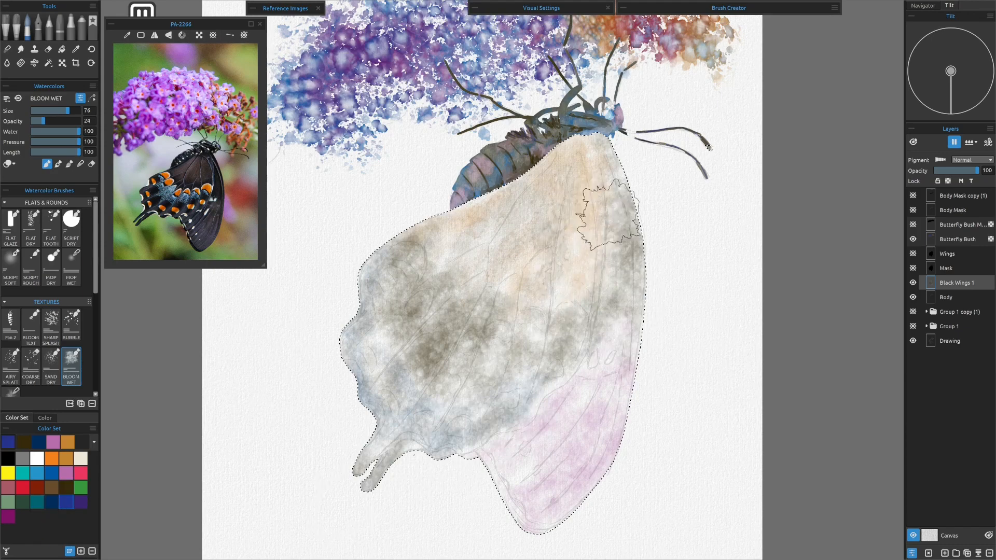
Layer blue, medium brown and magenta washes over the whole wing on Black Wings 1 with Bloom Wet.
mouse_move(624, 171)
left_mouse_down()
mouse_move(619, 237)
mouse_move(616, 164)
mouse_move(627, 293)
mouse_move(634, 216)
mouse_move(617, 301)
mouse_move(590, 325)
mouse_move(610, 272)
mouse_move(550, 352)
mouse_move(565, 325)
mouse_move(523, 328)
mouse_move(505, 307)
mouse_move(427, 276)
mouse_move(429, 233)
mouse_move(381, 319)
mouse_move(432, 373)
mouse_move(428, 382)
mouse_move(373, 344)
mouse_move(431, 433)
mouse_move(349, 487)
mouse_move(511, 412)
mouse_move(501, 427)
mouse_move(591, 348)
left_mouse_up()
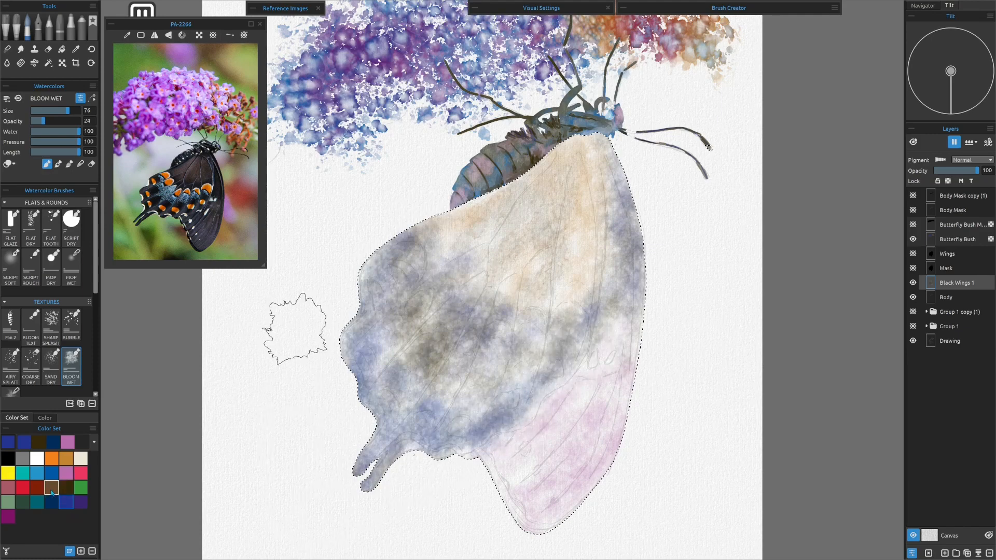
mouse_move(559, 394)
left_mouse_down()
mouse_move(554, 409)
mouse_move(604, 379)
mouse_move(573, 435)
mouse_move(601, 352)
mouse_move(589, 410)
mouse_move(604, 366)
mouse_move(617, 401)
mouse_move(550, 509)
mouse_move(531, 426)
mouse_move(497, 456)
mouse_move(513, 490)
mouse_move(539, 511)
mouse_move(524, 464)
mouse_move(539, 469)
mouse_move(522, 449)
mouse_move(506, 458)
mouse_move(529, 493)
mouse_move(560, 504)
mouse_move(605, 467)
mouse_move(586, 505)
mouse_move(491, 481)
mouse_move(594, 479)
mouse_move(597, 419)
mouse_move(593, 440)
left_mouse_up()
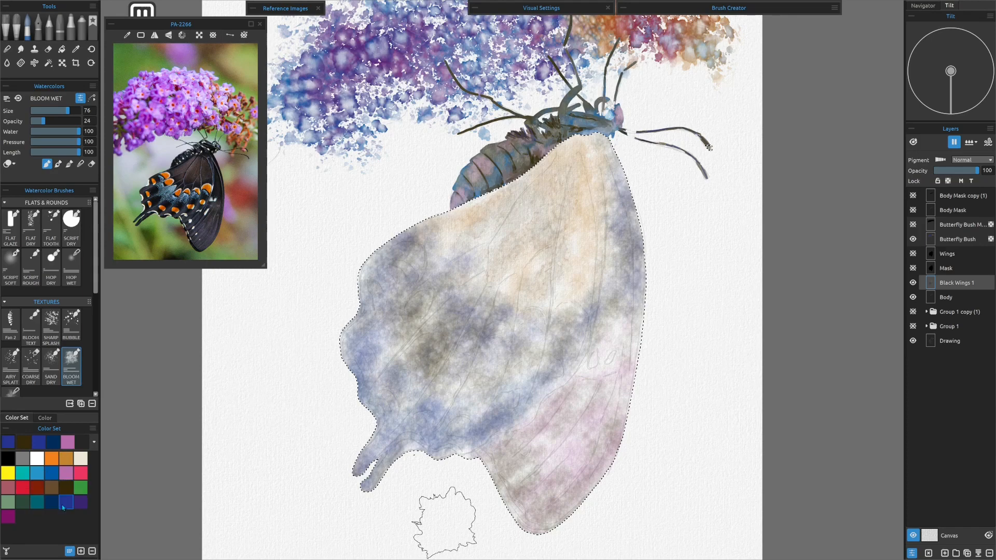
mouse_move(529, 431)
left_mouse_down()
mouse_move(513, 534)
mouse_move(534, 477)
mouse_move(579, 466)
left_mouse_up()
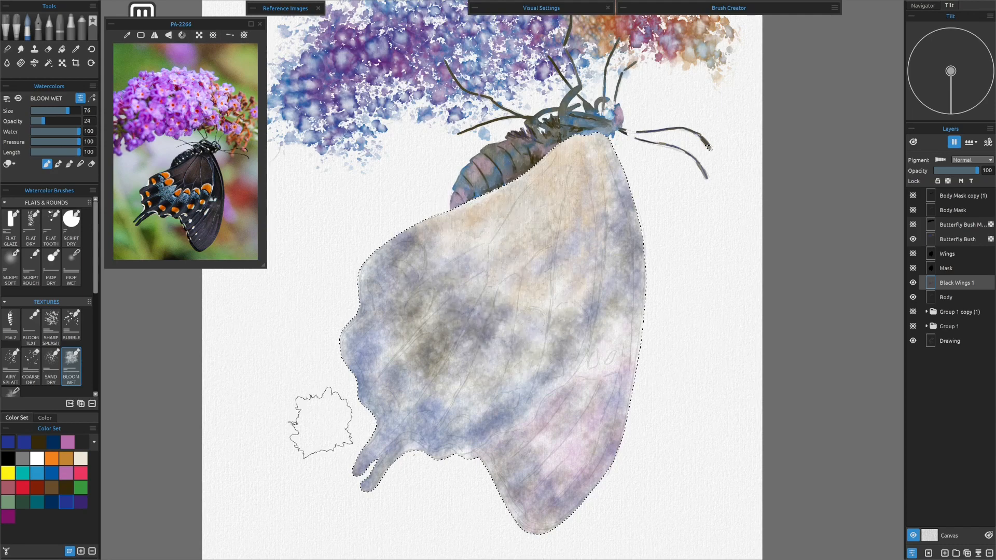
left_click(50, 490)
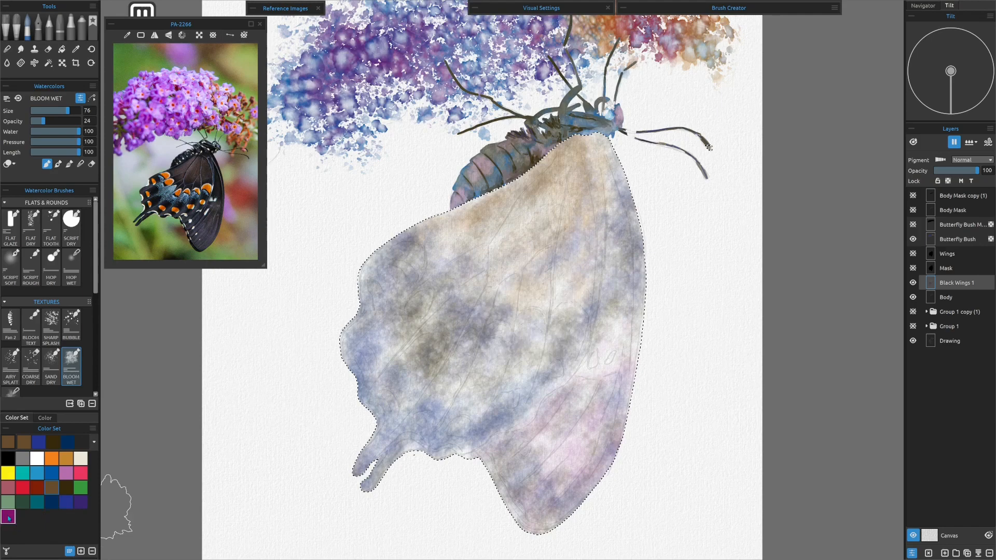
mouse_move(543, 178)
left_mouse_down()
mouse_move(551, 197)
mouse_move(557, 189)
mouse_move(552, 211)
mouse_move(497, 226)
mouse_move(474, 215)
mouse_move(459, 230)
mouse_move(507, 197)
mouse_move(453, 216)
mouse_move(465, 239)
mouse_move(546, 232)
mouse_move(549, 195)
mouse_move(594, 138)
mouse_move(587, 272)
mouse_move(487, 305)
mouse_move(491, 186)
mouse_move(365, 262)
mouse_move(566, 269)
mouse_move(572, 238)
mouse_move(571, 340)
mouse_move(525, 412)
left_mouse_up()
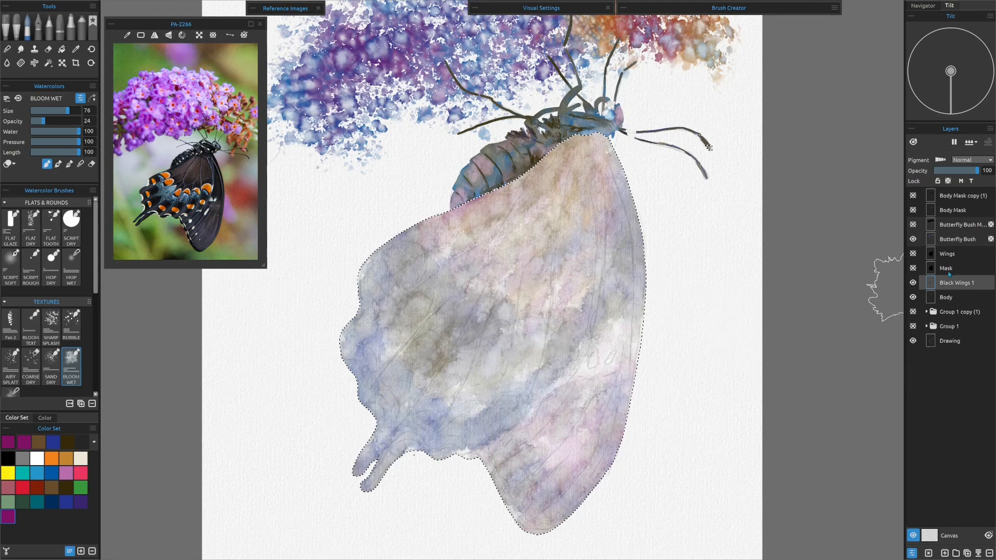
Duplicate the Black Wings 1 layer and blend the colors on the copy, using Bloom Wet in blend mode at opacity 68.
left_click(967, 553)
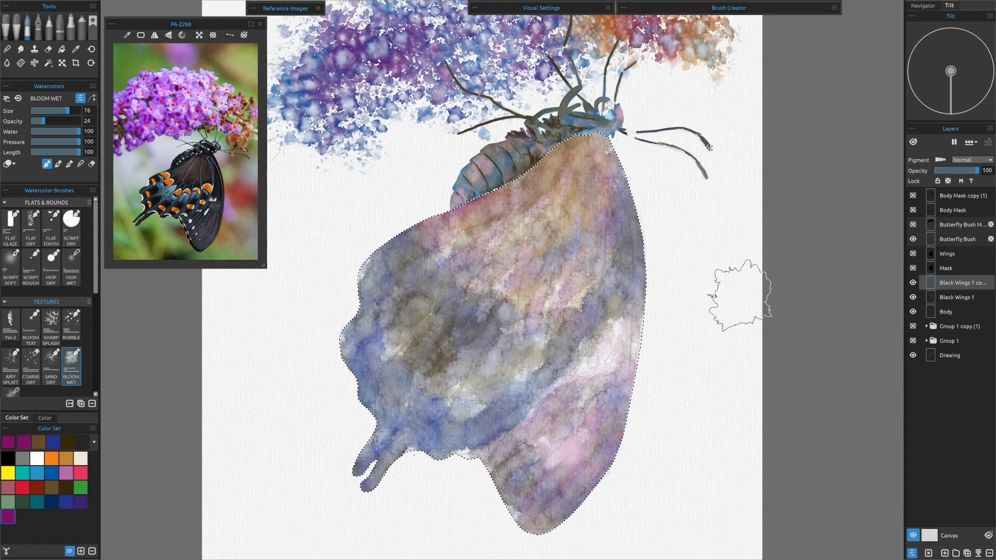
left_click(82, 165)
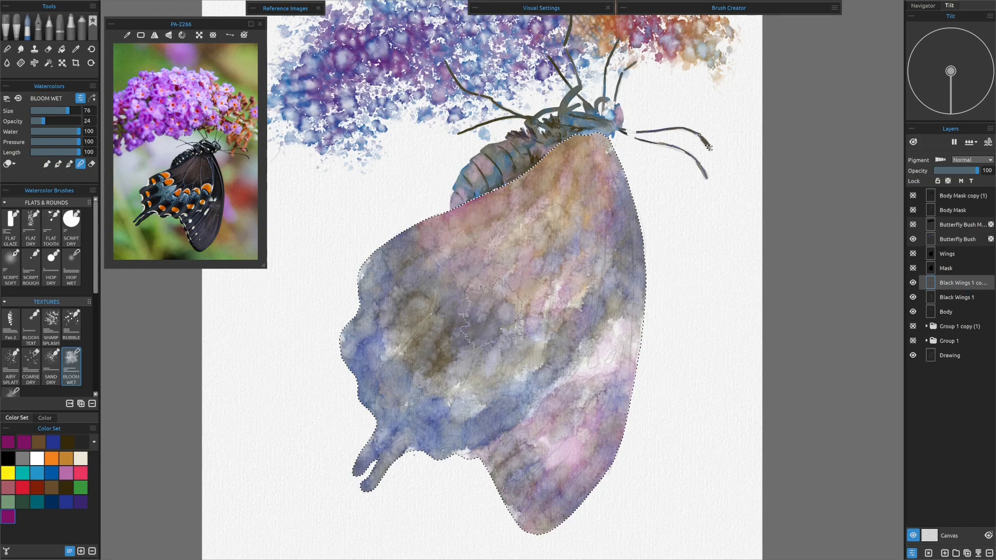
left_click(62, 123)
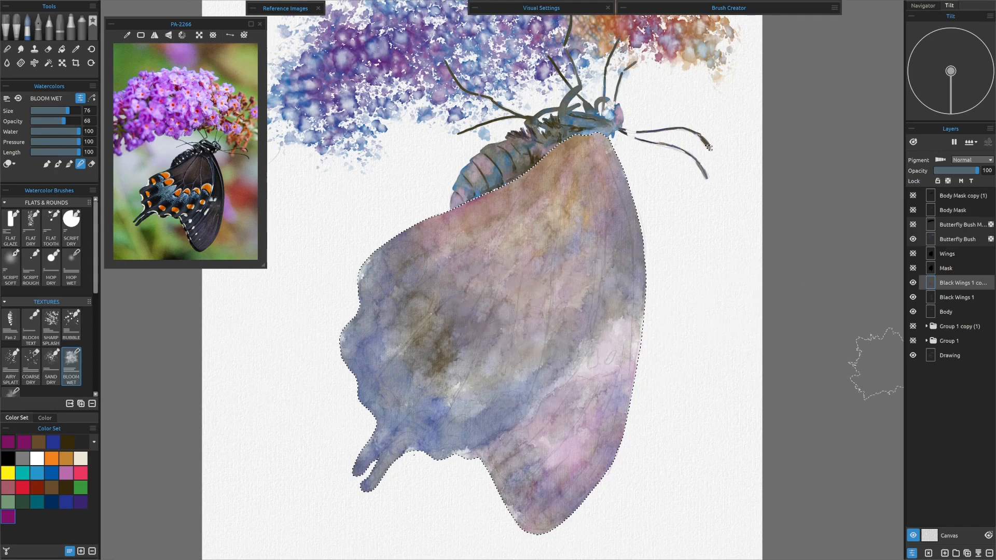
Duplicate the blended Black Wings 1 copy and add a new empty layer above it, keeping its default name.
left_click(966, 554)
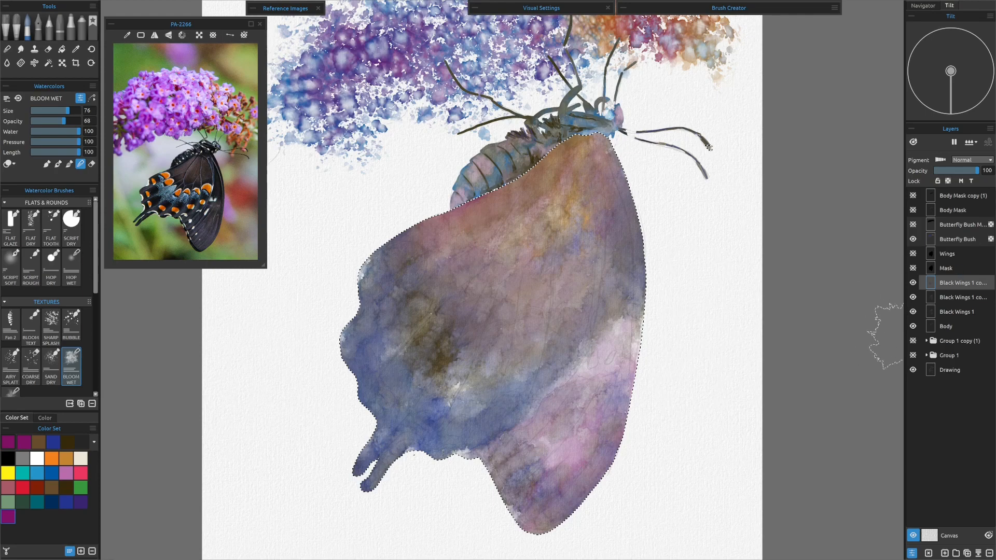
key("ctrl+shift+n")
double_click(955, 281)
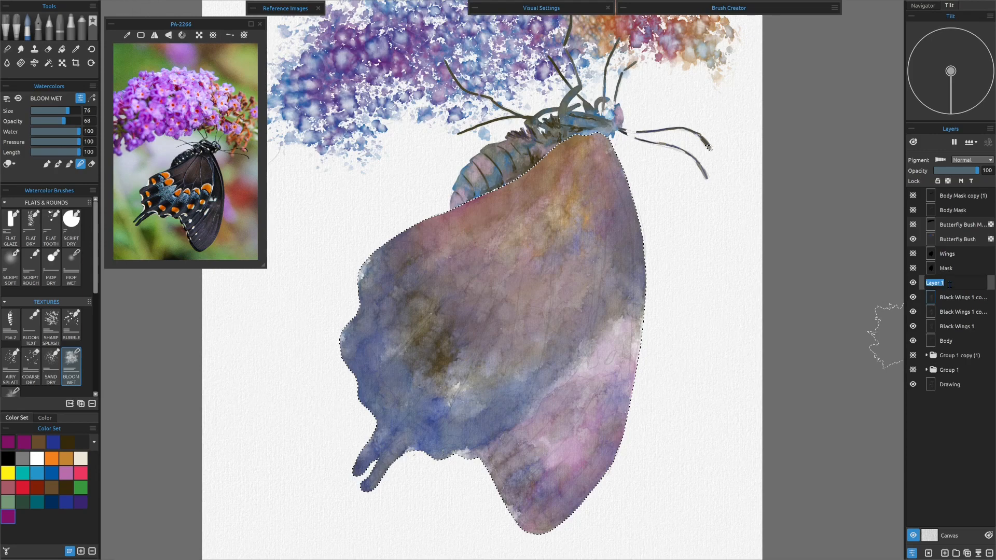
key("Return")
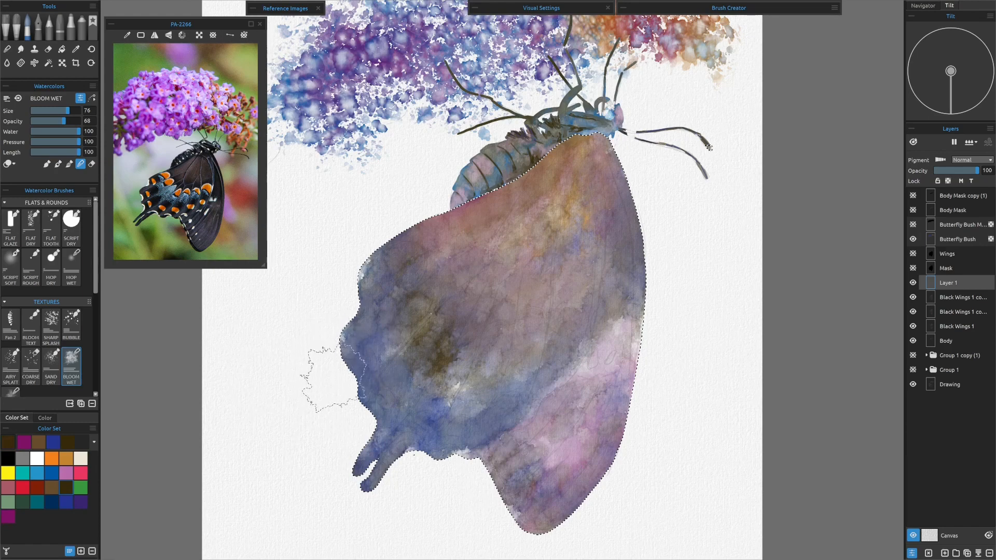
Paint dark brown and blue washes over the hindwing and forewing on Layer 1 with Bloom Wet in paint mode at opacity 35.
mouse_move(386, 260)
left_mouse_down()
mouse_move(356, 313)
mouse_move(394, 236)
mouse_move(383, 257)
left_mouse_up()
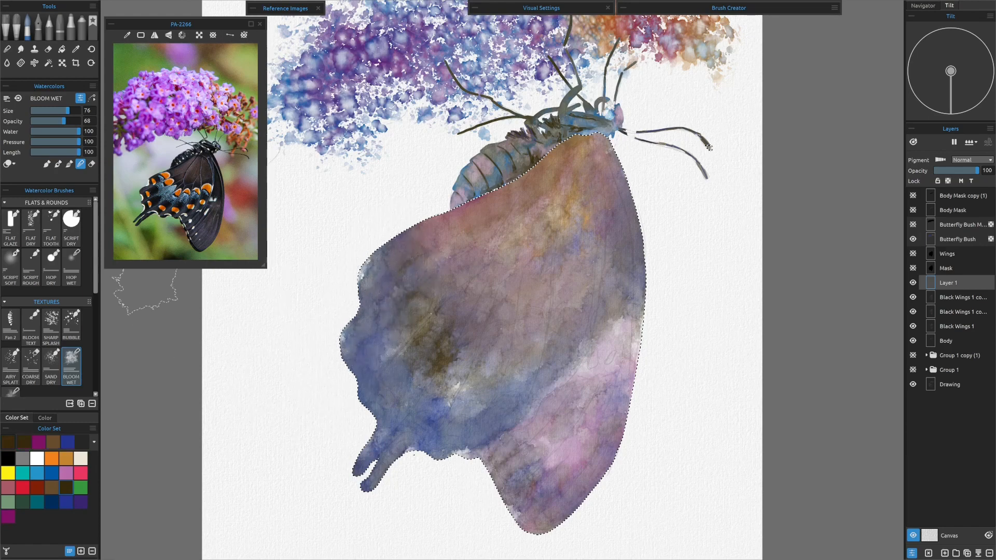
left_click_drag(61, 124, 58, 120)
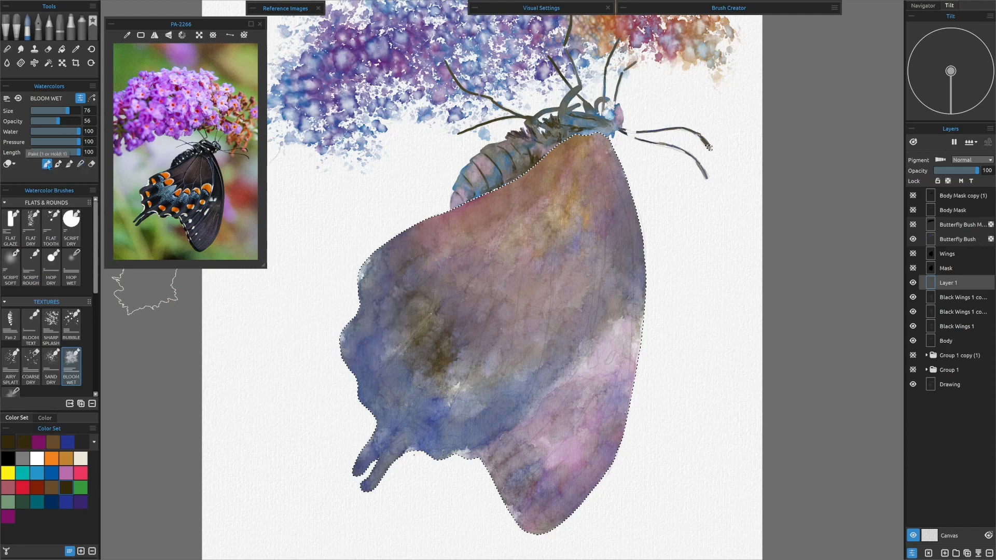
left_click_drag(55, 125, 48, 124)
mouse_move(373, 296)
left_mouse_down()
mouse_move(351, 382)
mouse_move(373, 400)
mouse_move(478, 411)
mouse_move(524, 430)
mouse_move(534, 527)
mouse_move(645, 295)
mouse_move(490, 443)
mouse_move(537, 439)
mouse_move(534, 464)
mouse_move(455, 434)
mouse_move(373, 337)
mouse_move(400, 411)
mouse_move(382, 284)
mouse_move(345, 298)
mouse_move(349, 322)
mouse_move(372, 306)
mouse_move(355, 329)
mouse_move(411, 399)
mouse_move(366, 266)
mouse_move(430, 226)
mouse_move(405, 248)
mouse_move(431, 233)
mouse_move(421, 267)
mouse_move(508, 224)
mouse_move(496, 244)
mouse_move(515, 280)
mouse_move(502, 315)
mouse_move(498, 249)
mouse_move(468, 229)
mouse_move(471, 213)
mouse_move(562, 148)
mouse_move(597, 146)
mouse_move(561, 248)
mouse_move(572, 203)
mouse_move(565, 228)
mouse_move(520, 243)
mouse_move(577, 184)
mouse_move(503, 301)
mouse_move(433, 248)
mouse_move(399, 289)
mouse_move(411, 256)
mouse_move(464, 255)
mouse_move(430, 259)
mouse_move(369, 339)
mouse_move(391, 288)
mouse_move(390, 410)
left_mouse_up()
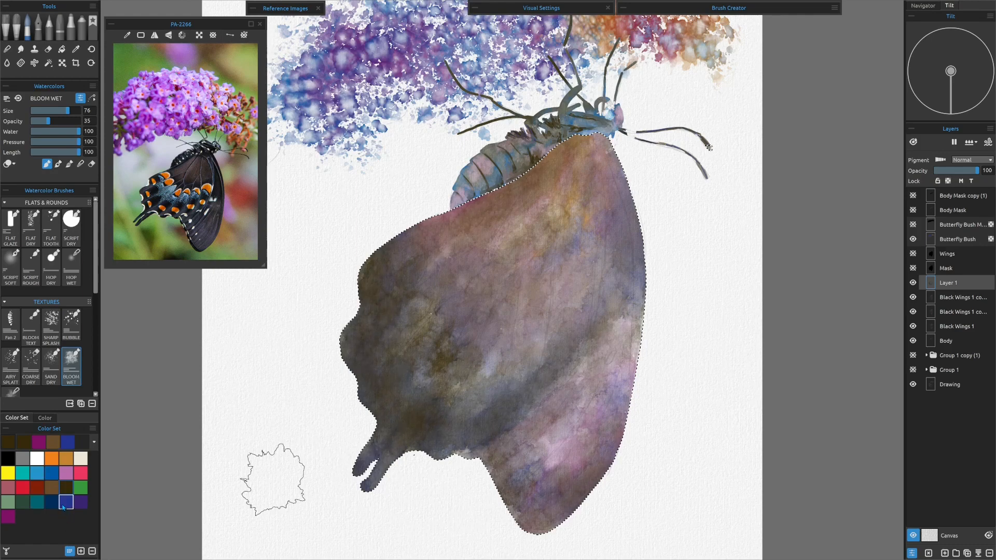
mouse_move(376, 265)
left_mouse_down()
mouse_move(360, 290)
mouse_move(372, 327)
mouse_move(360, 337)
mouse_move(378, 322)
mouse_move(378, 456)
mouse_move(389, 422)
mouse_move(511, 411)
mouse_move(505, 371)
mouse_move(382, 278)
mouse_move(467, 406)
mouse_move(589, 467)
mouse_move(512, 440)
left_mouse_up()
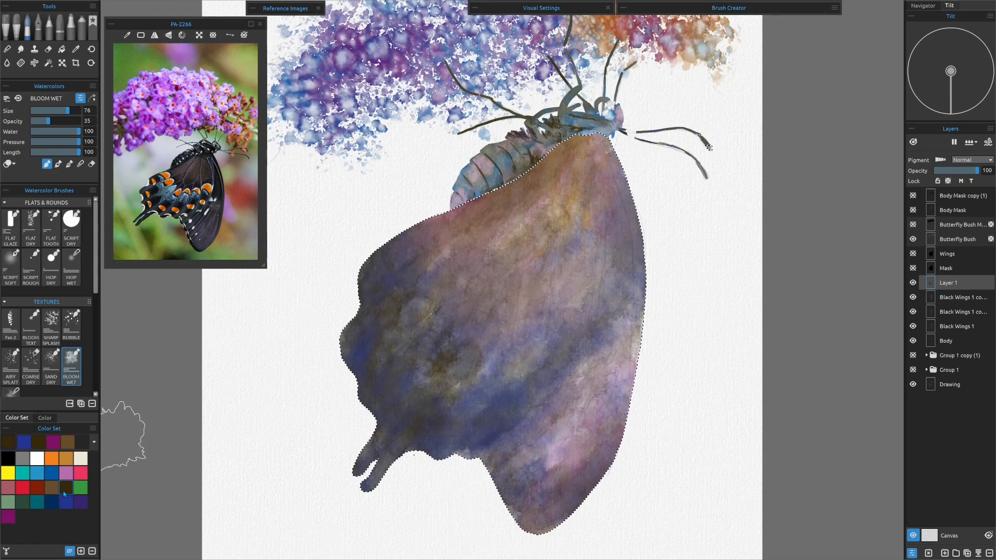
mouse_move(500, 430)
left_mouse_down()
mouse_move(527, 414)
mouse_move(485, 478)
mouse_move(500, 456)
mouse_move(489, 493)
mouse_move(524, 526)
mouse_move(570, 509)
mouse_move(605, 424)
mouse_move(541, 482)
mouse_move(565, 471)
left_mouse_up()
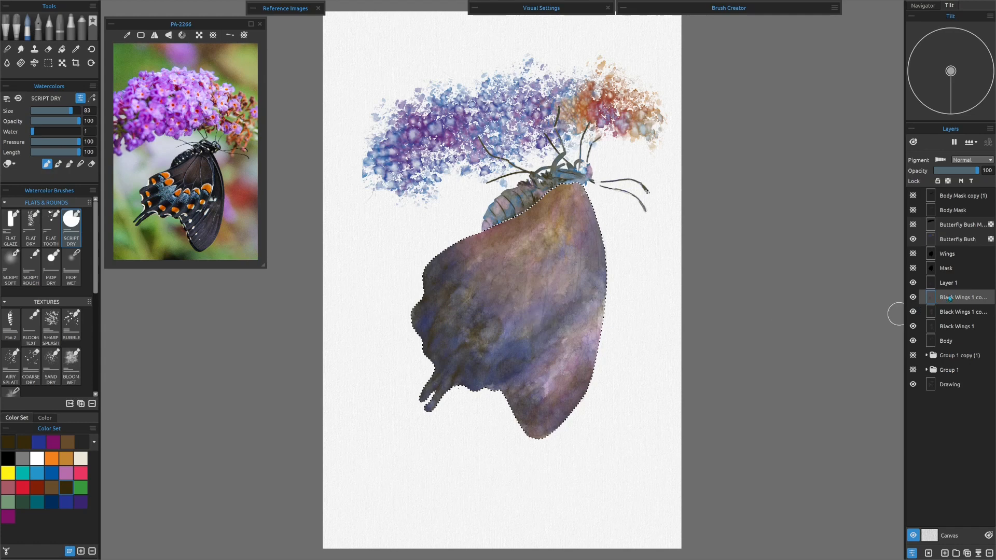
Add a new layer directly above Layer 1 and name it Shapes.
left_click(949, 269)
left_click(949, 284)
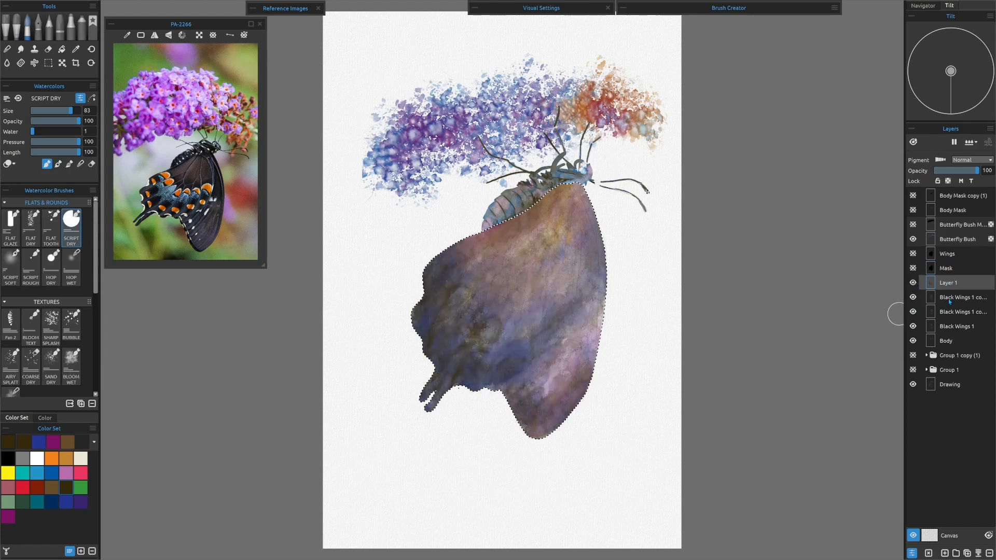
key("ctrl+shift+n")
double_click(952, 283)
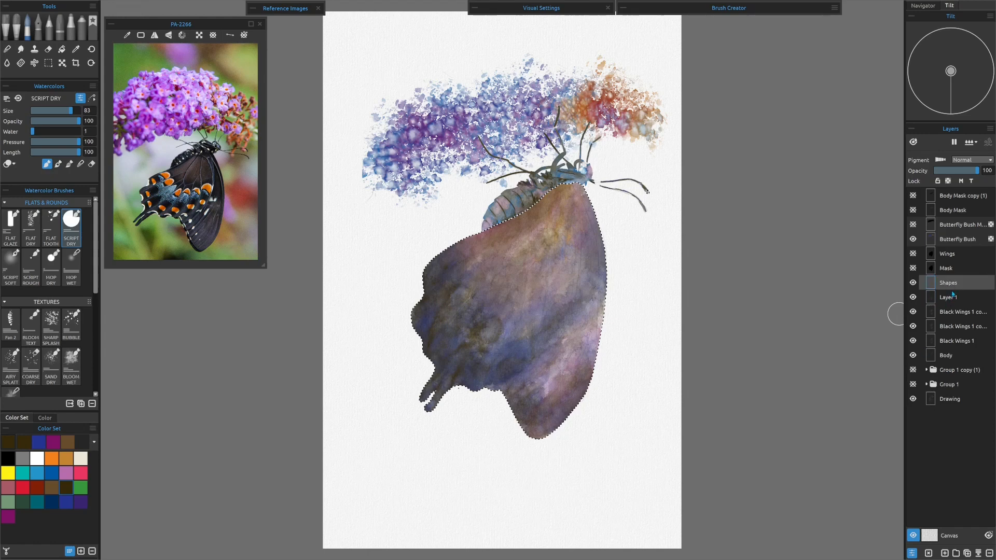
Group Shapes, Layer 1 and the three Black Wings layers, check the group by toggling its visibility, and expand it.
left_click(952, 341, "shift")
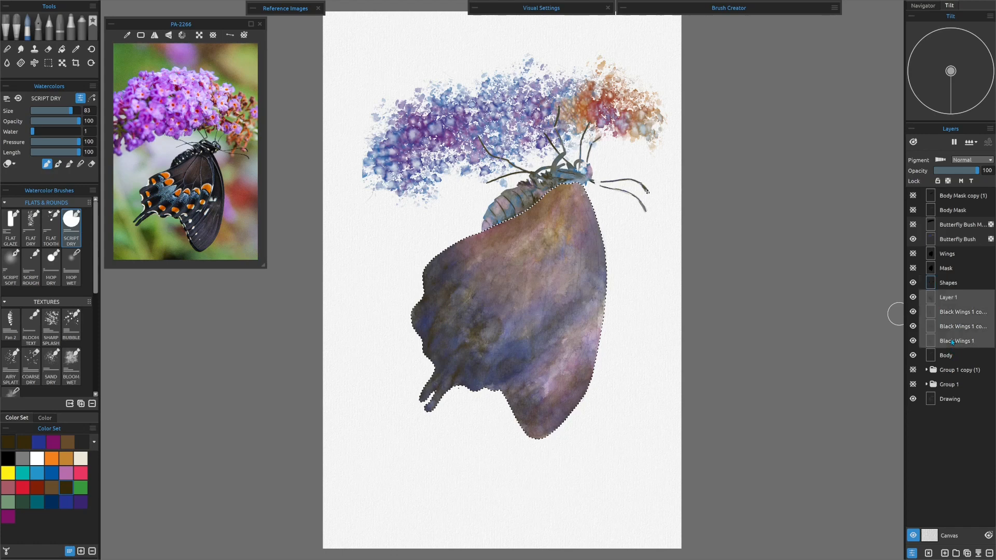
left_click(951, 284, "ctrl")
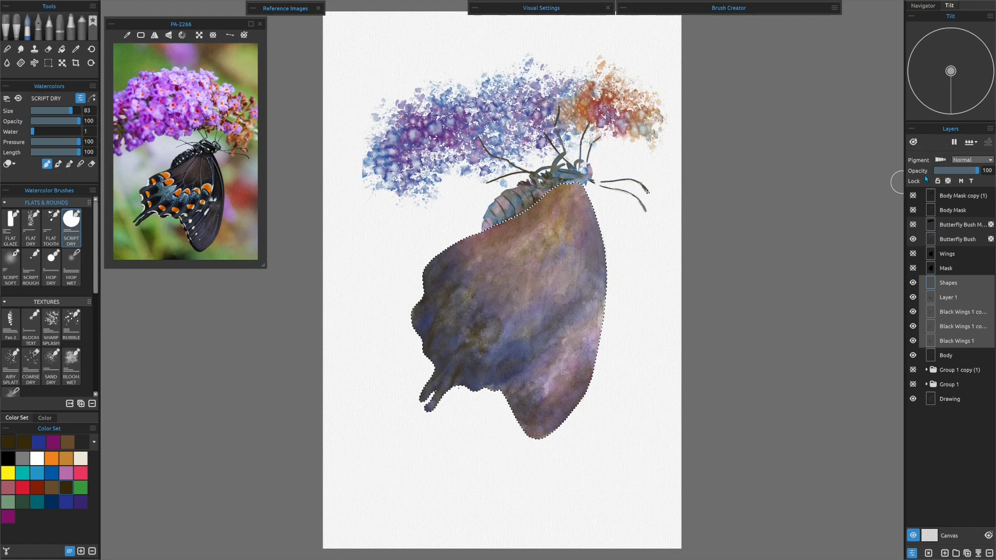
key("ctrl+g")
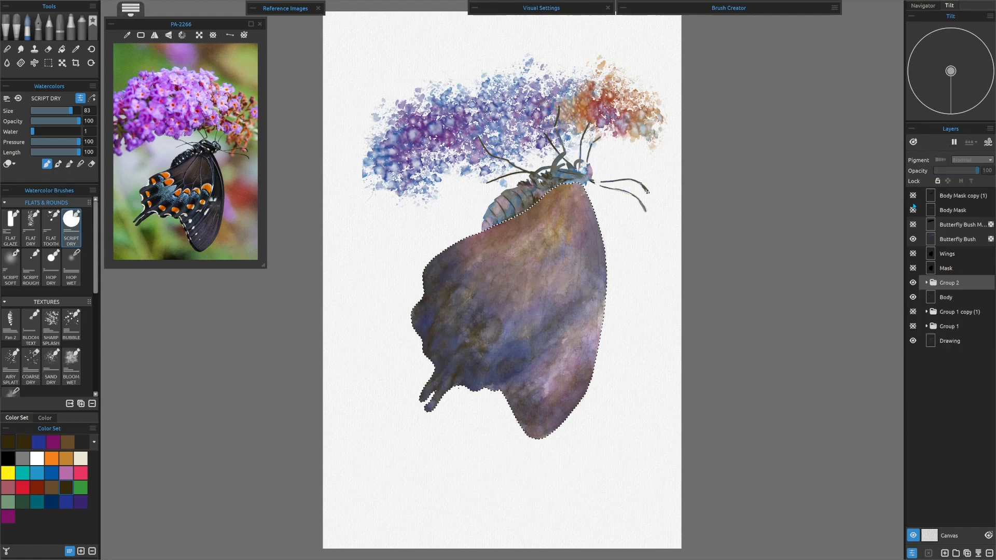
left_click(912, 283)
left_click(912, 283)
left_click(926, 283)
left_click(953, 313)
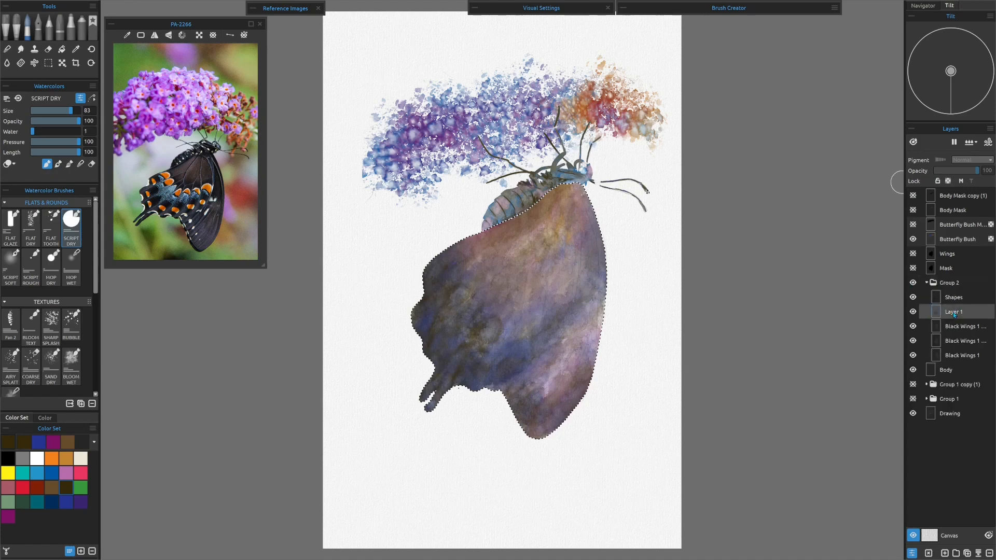
left_click(961, 356, "shift")
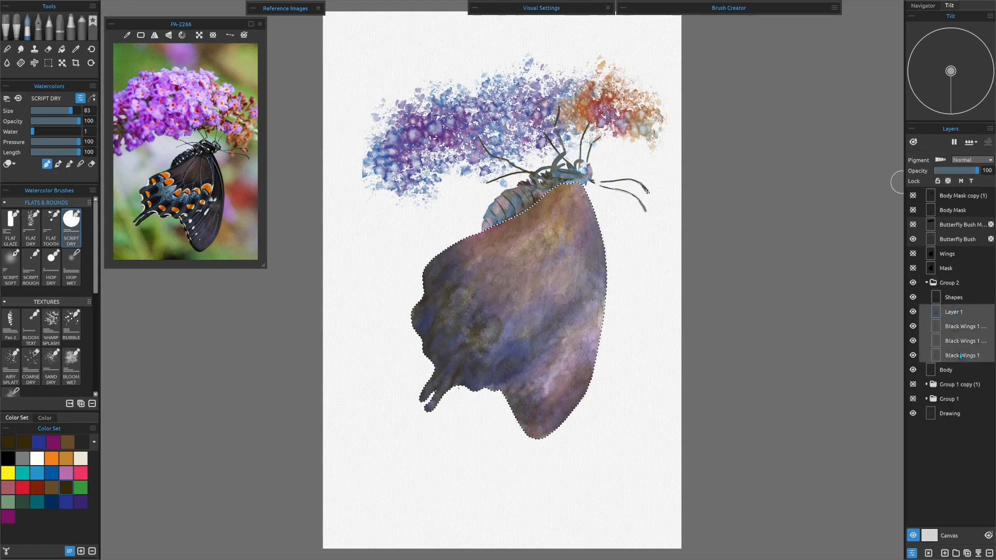
mouse_move(963, 175)
left_mouse_down()
mouse_move(943, 175)
mouse_move(983, 175)
left_mouse_up()
left_click(951, 300)
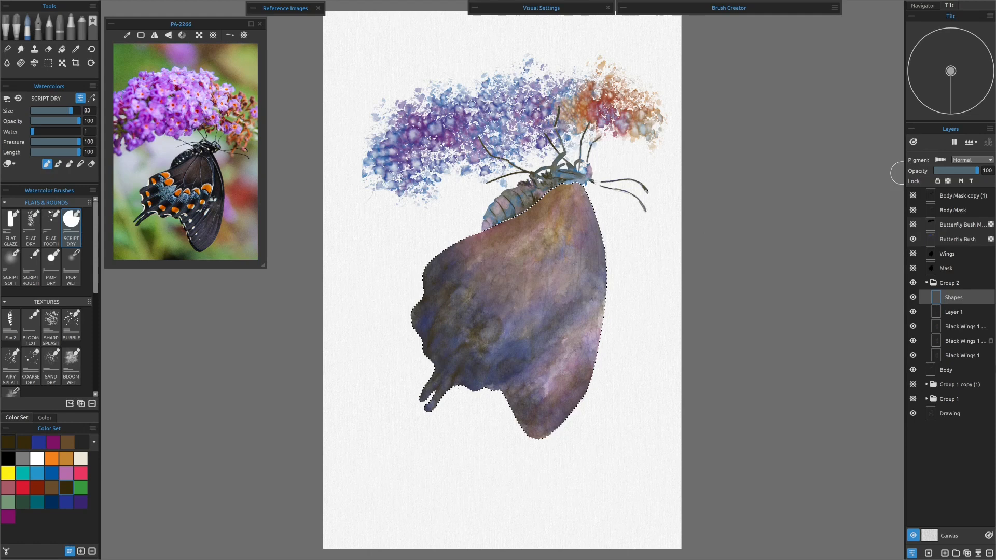
Move the Drawing layer to the top of the layer stack and duplicate it.
left_click(951, 413)
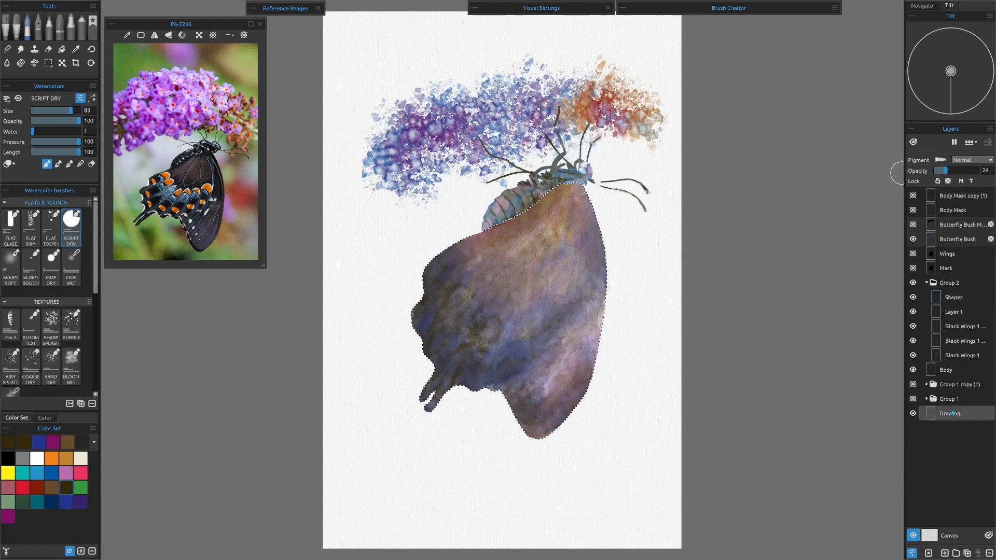
mouse_move(951, 414)
left_mouse_down()
mouse_move(941, 196)
mouse_move(957, 171)
mouse_move(981, 171)
left_mouse_up()
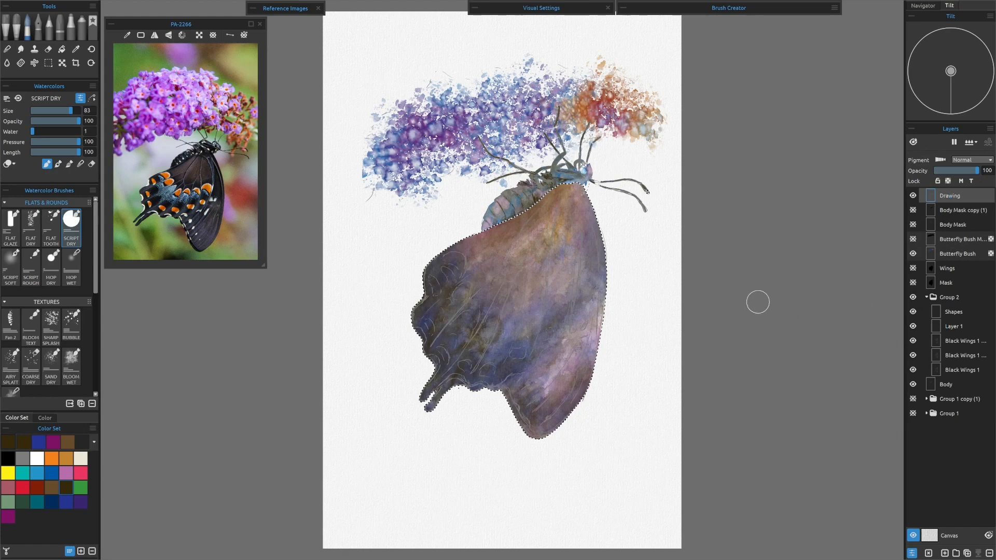
left_click(966, 553)
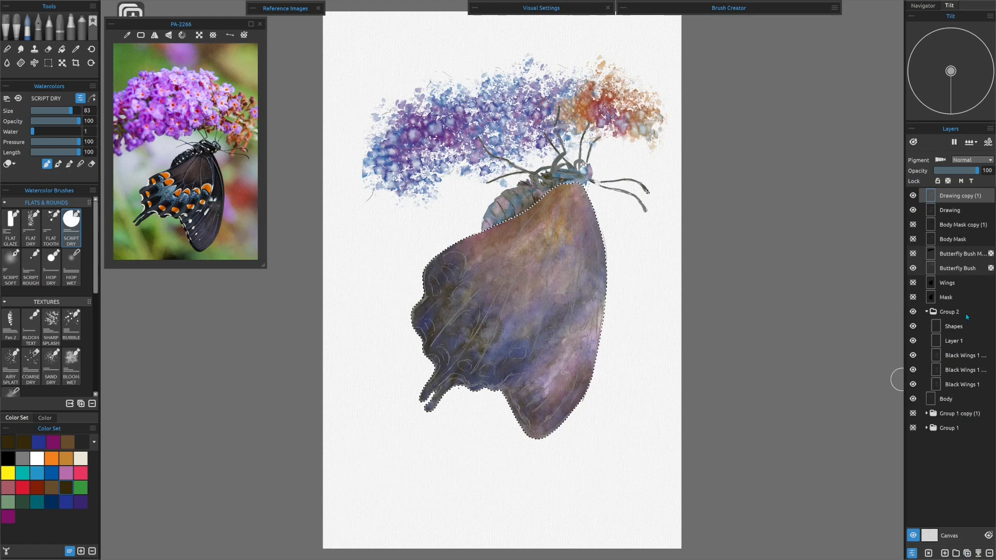
Recolor the wing lines on the transparency-locked Drawing copy pinkish red with Script Dry and set that layer's opacity to 39.
left_click(947, 181)
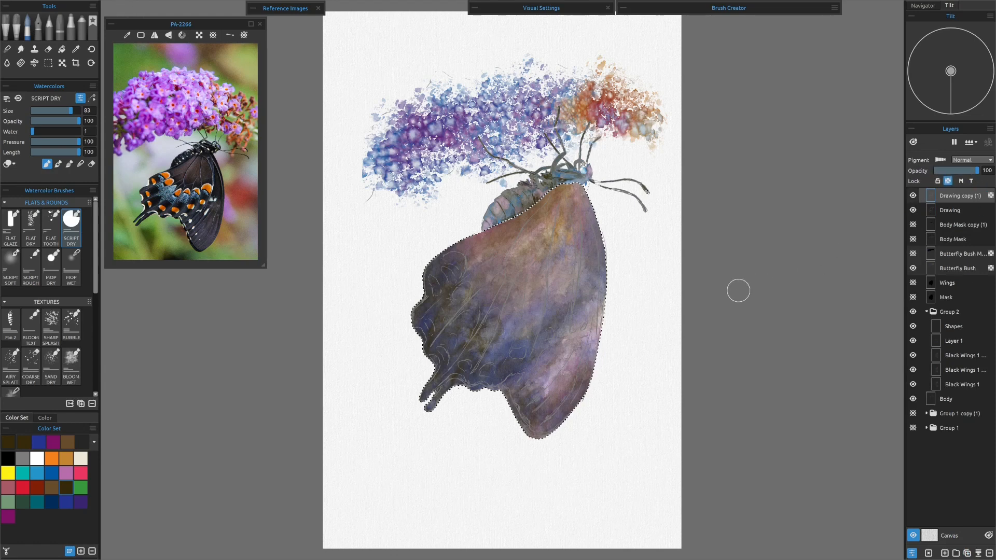
left_click(80, 475)
mouse_move(444, 266)
left_mouse_down()
mouse_move(413, 324)
mouse_move(419, 303)
mouse_move(422, 393)
mouse_move(438, 370)
mouse_move(434, 403)
mouse_move(472, 365)
mouse_move(471, 384)
mouse_move(498, 362)
mouse_move(494, 407)
mouse_move(515, 384)
mouse_move(518, 419)
mouse_move(542, 401)
mouse_move(539, 443)
mouse_move(572, 349)
mouse_move(563, 330)
mouse_move(542, 348)
mouse_move(525, 328)
mouse_move(515, 332)
mouse_move(519, 255)
mouse_move(414, 291)
mouse_move(433, 280)
mouse_move(453, 307)
mouse_move(512, 262)
mouse_move(534, 305)
mouse_move(526, 338)
mouse_move(559, 294)
left_mouse_up()
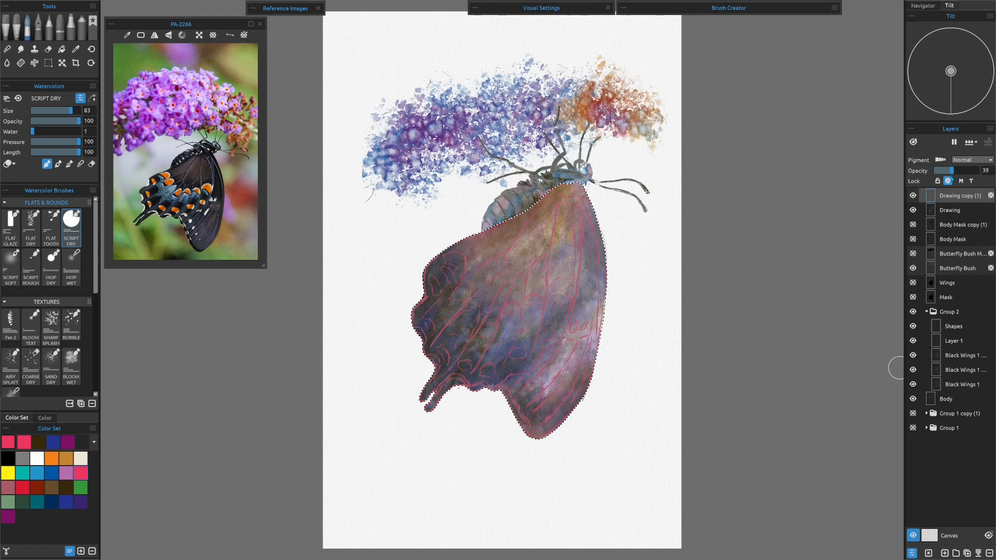
Wet the hindwing cells between the veins on the Shapes layer with the Mop Dry water brush at size 16.
left_click(960, 328)
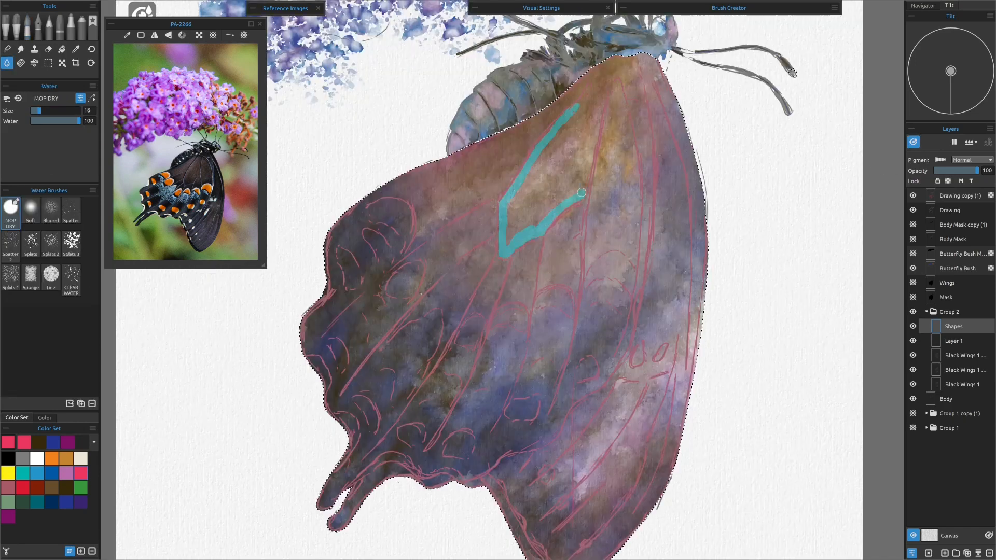
mouse_move(511, 240)
left_mouse_down()
mouse_move(487, 498)
mouse_move(590, 237)
mouse_move(615, 335)
mouse_move(596, 363)
left_mouse_up()
mouse_move(534, 244)
left_mouse_down()
mouse_move(505, 365)
mouse_move(467, 436)
left_mouse_up()
left_click_drag(502, 264, 409, 441)
mouse_move(492, 243)
left_mouse_down()
mouse_move(424, 329)
mouse_move(381, 410)
left_mouse_up()
mouse_move(490, 210)
left_mouse_down()
mouse_move(372, 309)
mouse_move(332, 379)
left_mouse_up()
left_click_drag(322, 316, 549, 116)
Return to the watercolor brush, lock the Shapes layer's transparency, and hide the wet-area display.
left_click(28, 28)
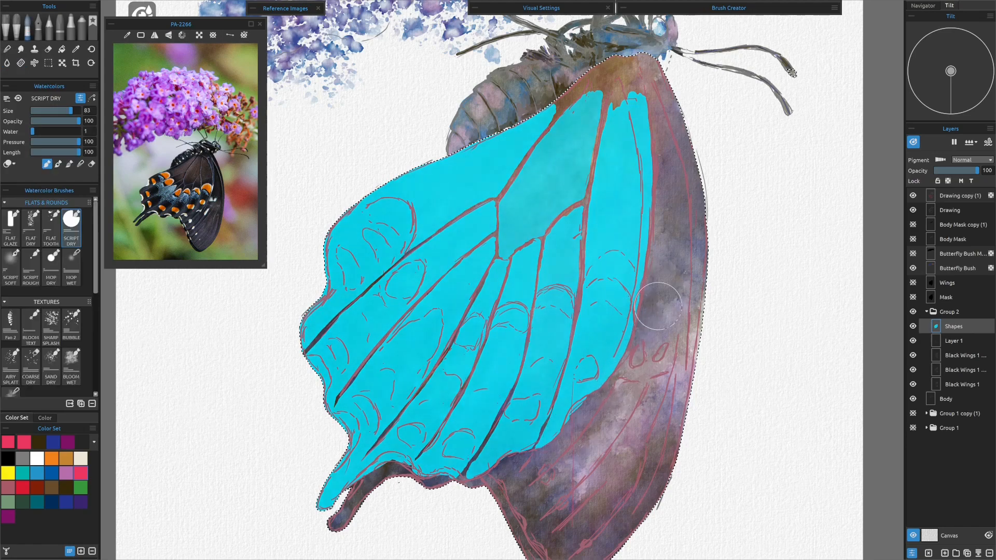
left_click(948, 181)
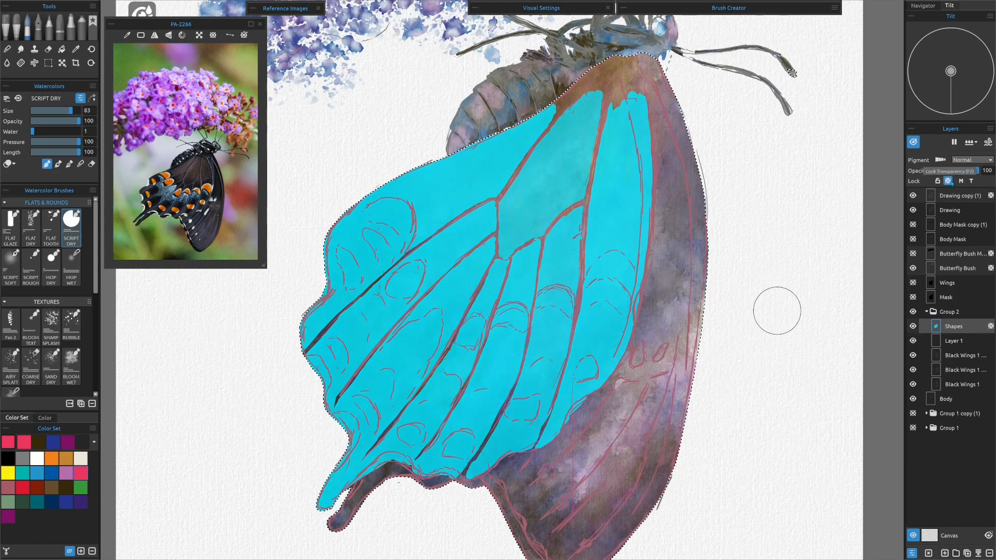
left_click(913, 142)
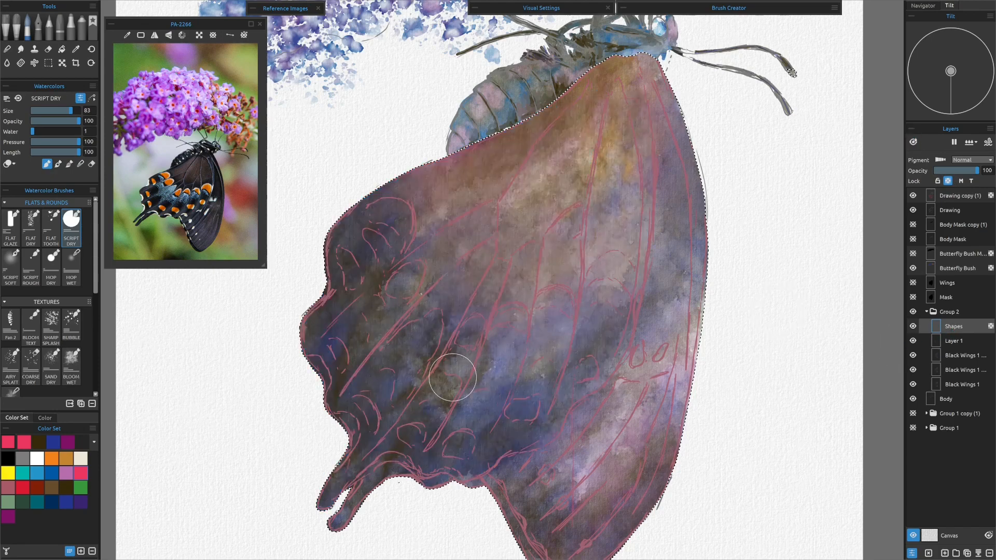
Paint dark brown into the hindwing cells with Bloom Wet at size 35 and opacity 26, pausing diffusion after the central cell.
left_click(71, 362)
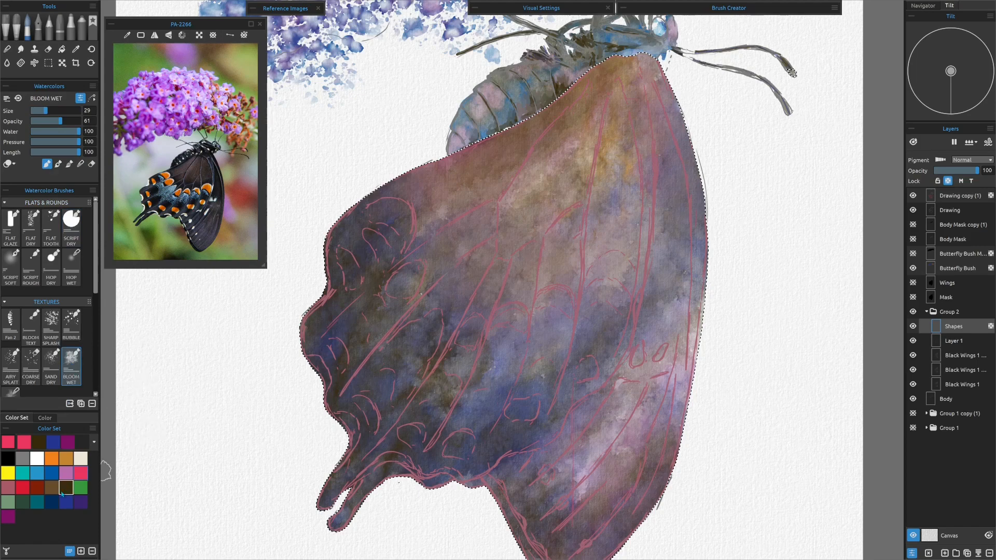
left_click_drag(60, 124, 46, 123)
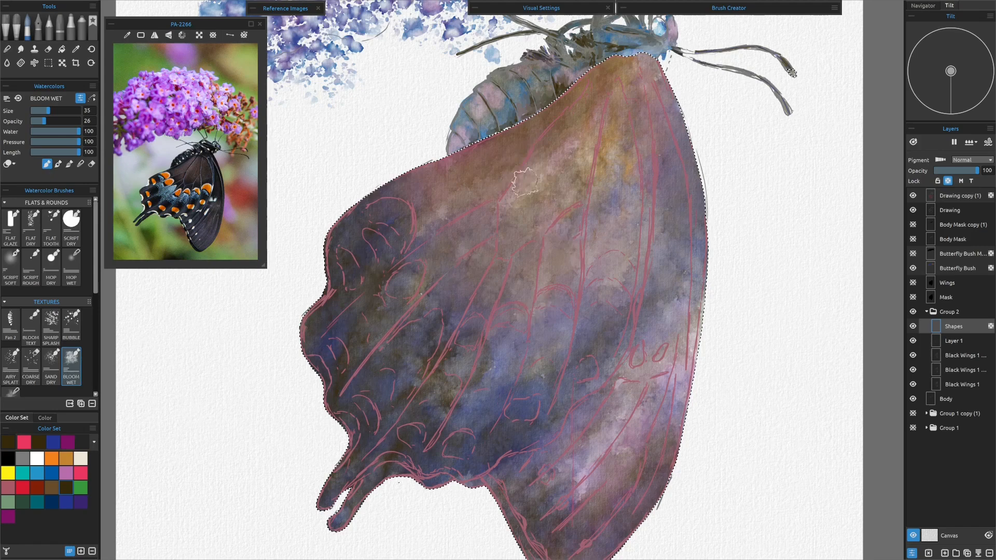
mouse_move(521, 170)
left_mouse_down()
mouse_move(502, 240)
mouse_move(546, 207)
mouse_move(509, 213)
mouse_move(526, 162)
mouse_move(544, 206)
mouse_move(529, 207)
left_mouse_up()
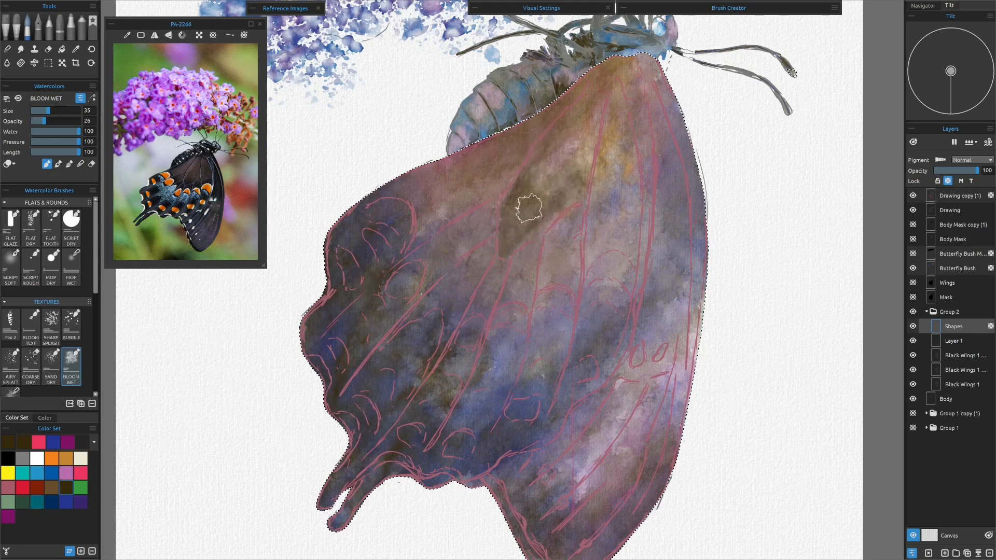
left_click(953, 142)
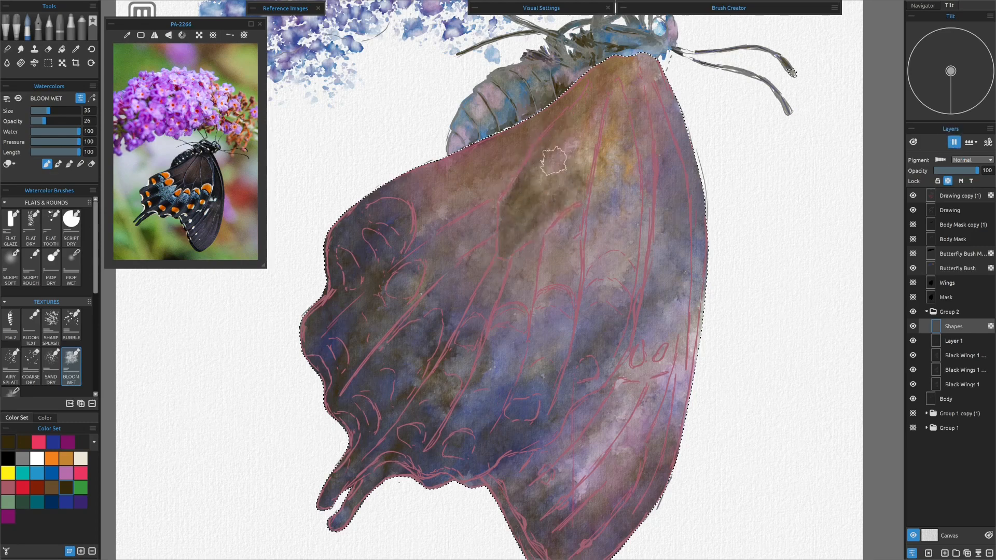
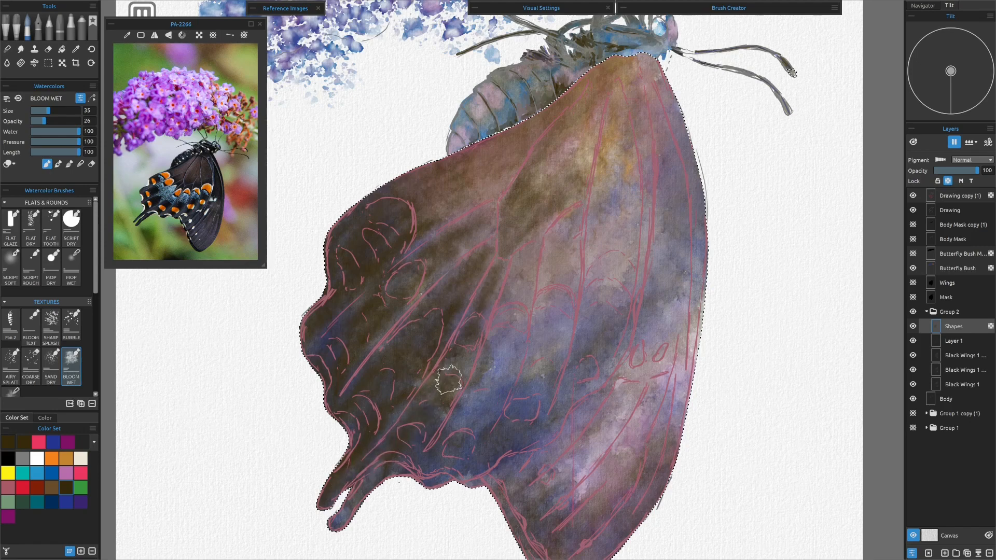
mouse_move(493, 339)
left_mouse_down()
mouse_move(513, 262)
mouse_move(529, 282)
mouse_move(518, 333)
mouse_move(496, 384)
mouse_move(509, 351)
mouse_move(450, 432)
mouse_move(464, 468)
mouse_move(509, 415)
mouse_move(507, 439)
mouse_move(524, 442)
mouse_move(550, 352)
mouse_move(537, 376)
mouse_move(547, 290)
mouse_move(555, 343)
mouse_move(565, 256)
mouse_move(571, 267)
mouse_move(566, 241)
mouse_move(539, 305)
left_mouse_up()
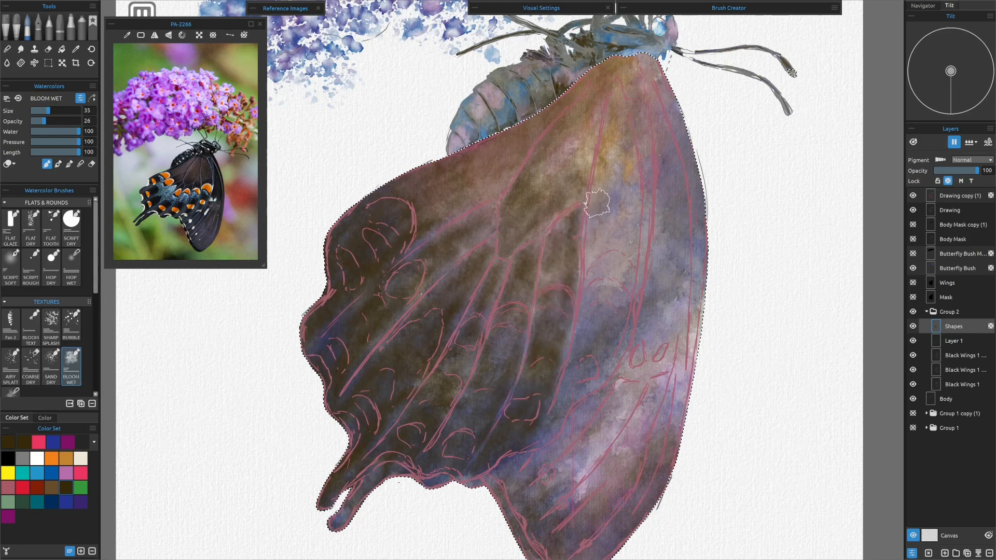
mouse_move(594, 248)
left_mouse_down()
mouse_move(594, 193)
mouse_move(583, 276)
mouse_move(601, 221)
mouse_move(623, 260)
mouse_move(625, 300)
mouse_move(639, 245)
mouse_move(629, 289)
mouse_move(573, 359)
mouse_move(597, 373)
mouse_move(581, 394)
mouse_move(575, 378)
mouse_move(549, 423)
mouse_move(608, 340)
mouse_move(578, 358)
mouse_move(488, 452)
mouse_move(552, 263)
mouse_move(501, 206)
left_mouse_up()
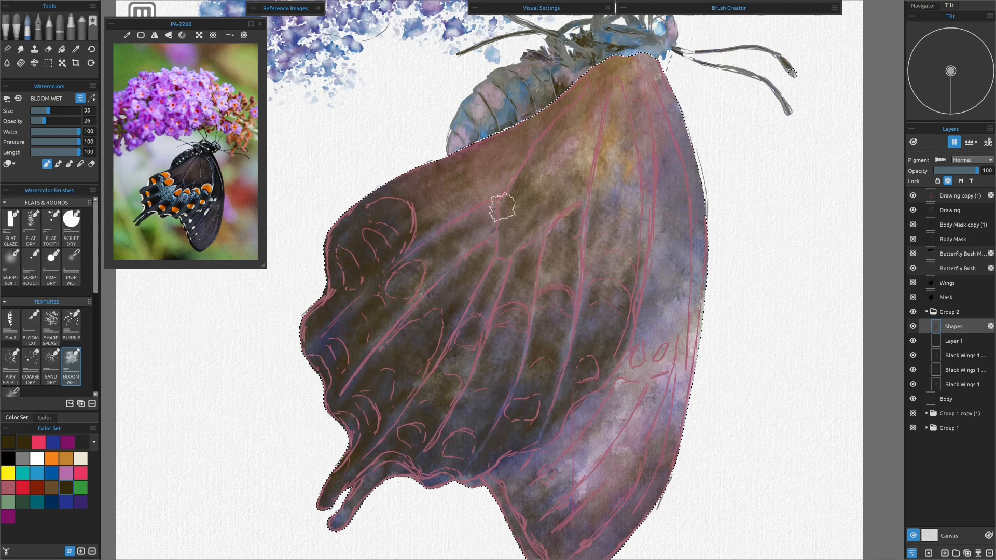
left_click(65, 504)
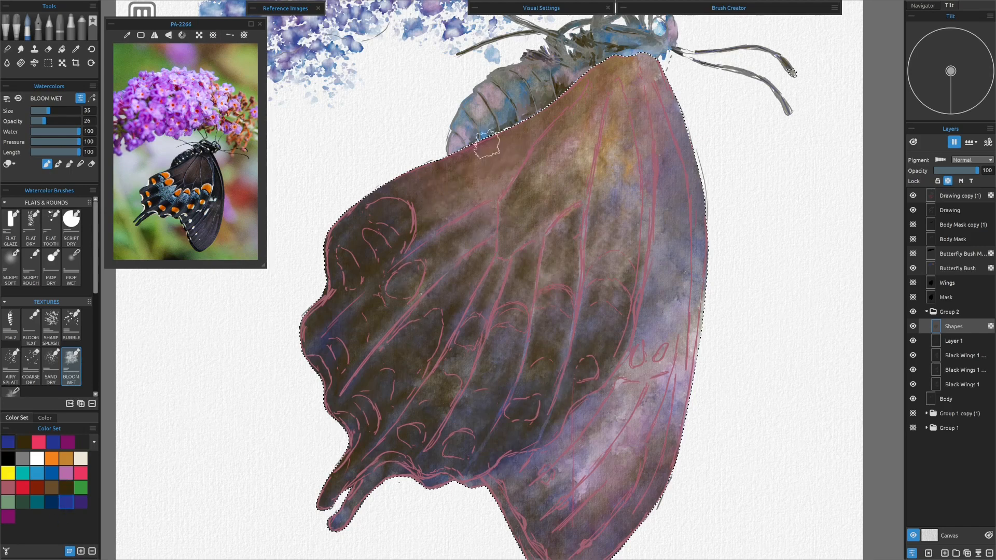
mouse_move(482, 153)
left_mouse_down()
mouse_move(509, 135)
mouse_move(402, 210)
mouse_move(489, 177)
mouse_move(451, 206)
mouse_move(400, 190)
mouse_move(384, 206)
mouse_move(411, 230)
mouse_move(315, 342)
mouse_move(411, 267)
mouse_move(345, 287)
left_mouse_up()
key("ctrl+z")
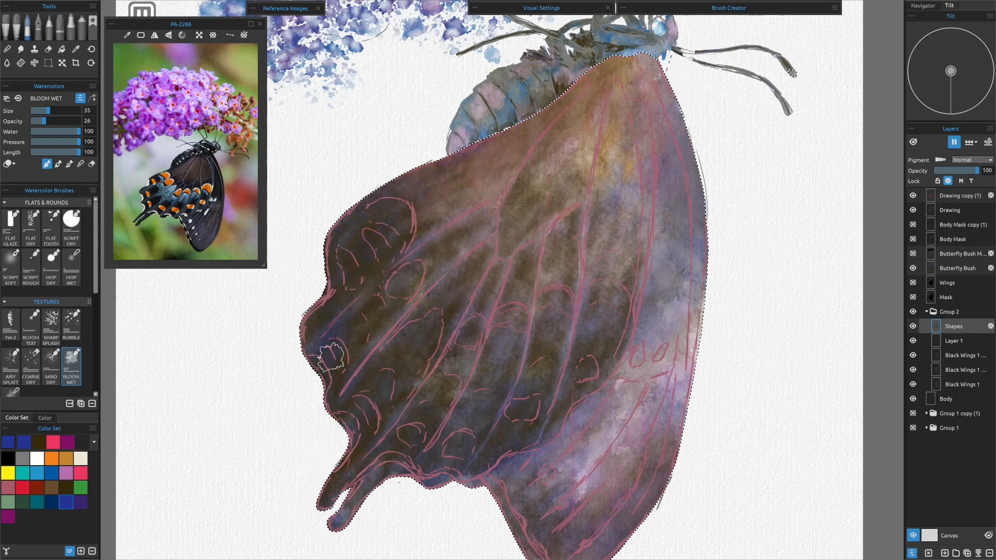
Layer navy blue over the hindwing cells, resume diffusion, and soften the washes with Bloom Wet in blend mode at opacity 71.
mouse_move(452, 167)
left_mouse_down()
mouse_move(439, 164)
mouse_move(311, 264)
mouse_move(467, 228)
mouse_move(385, 318)
left_mouse_up()
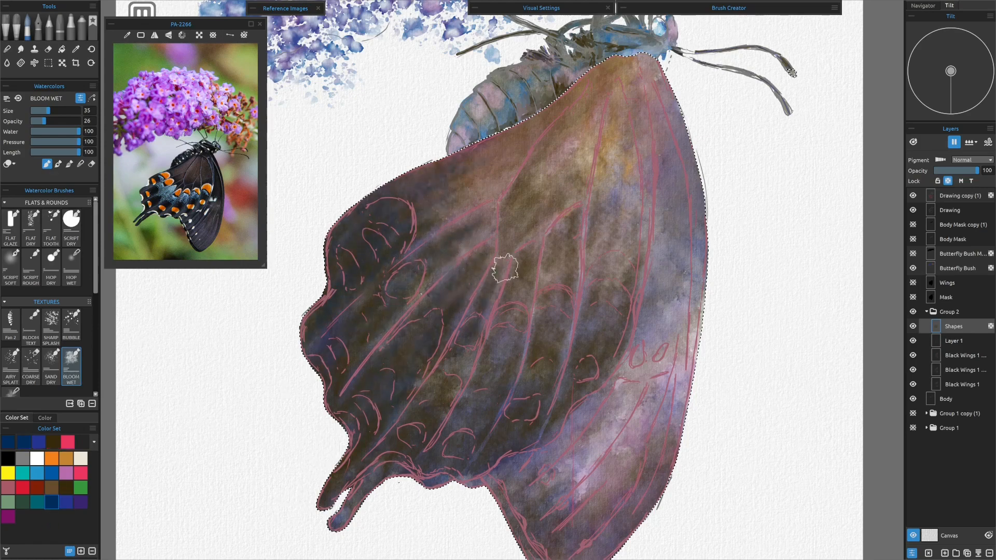
mouse_move(559, 254)
left_mouse_down()
mouse_move(560, 310)
mouse_move(505, 422)
mouse_move(520, 272)
mouse_move(521, 342)
mouse_move(585, 300)
mouse_move(622, 304)
left_mouse_up()
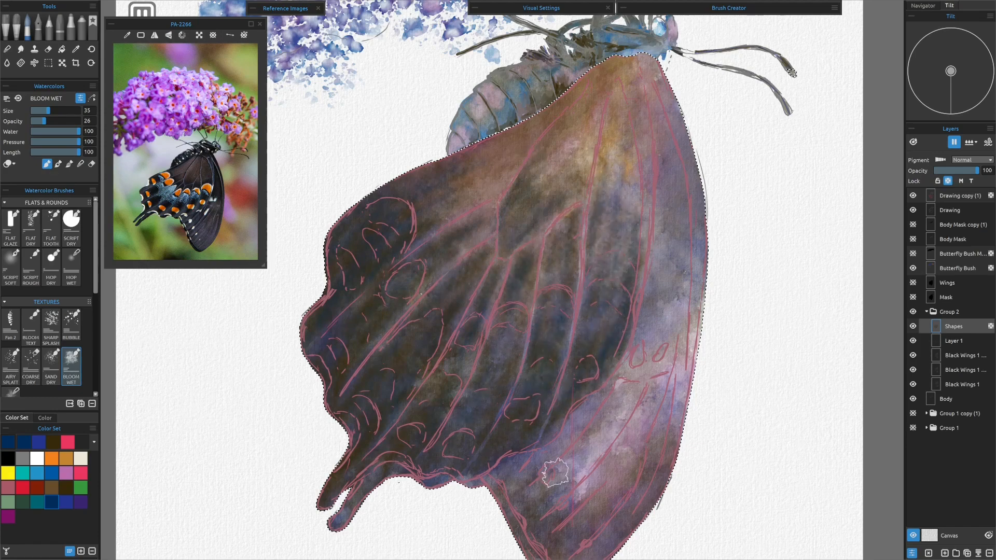
left_click(954, 144)
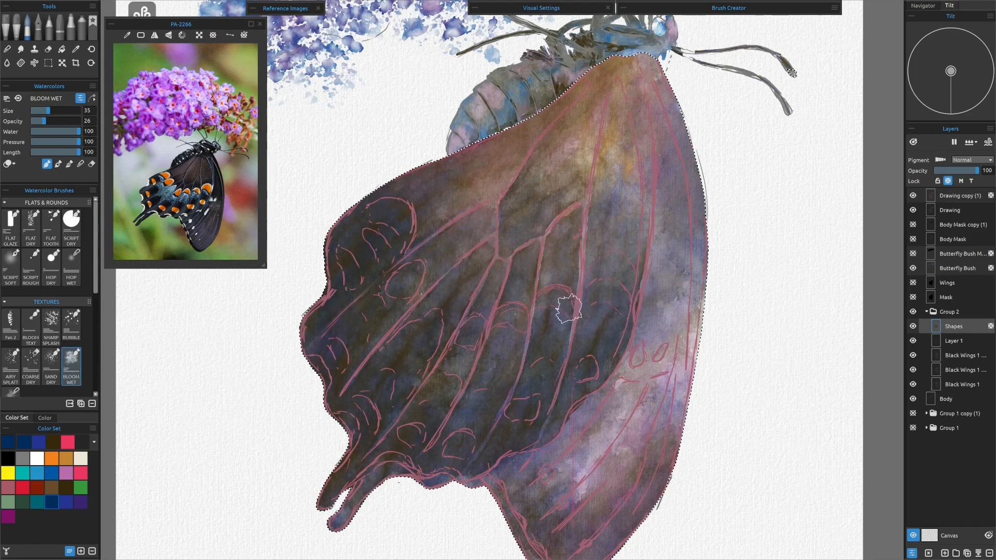
left_click(81, 164)
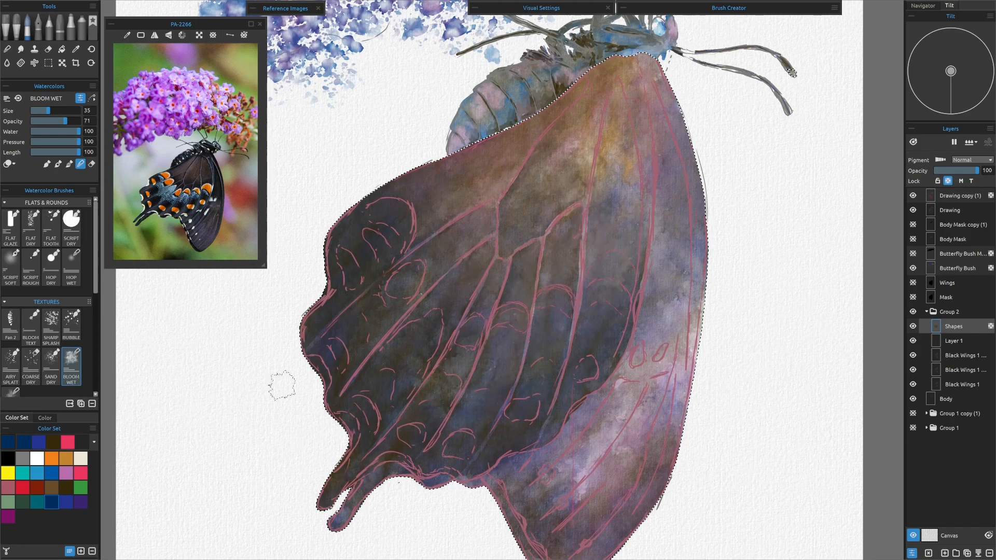
Duplicate the Shapes layer, hide the red sketch, and blend the washes on the original Shapes layer with Bloom Wet.
left_click(967, 552)
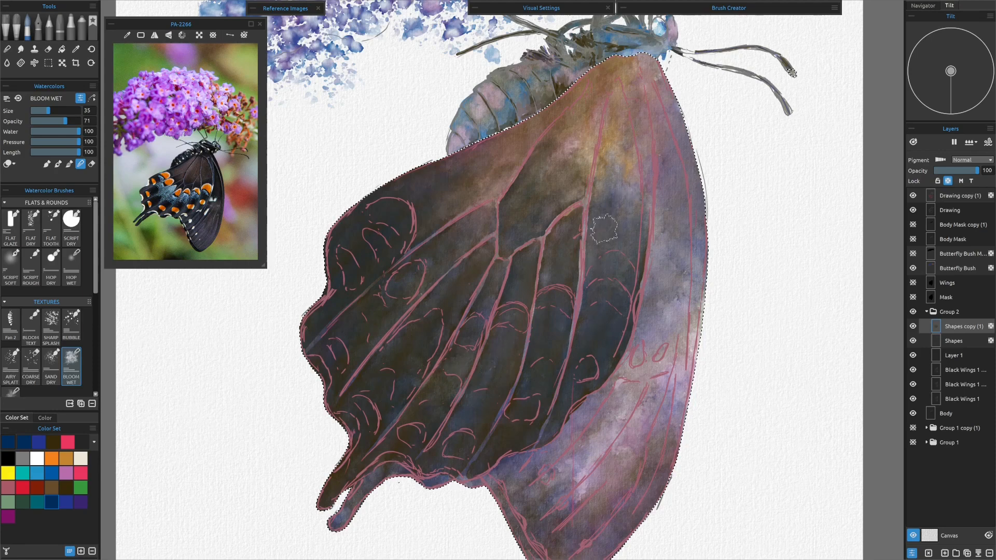
left_click(962, 340)
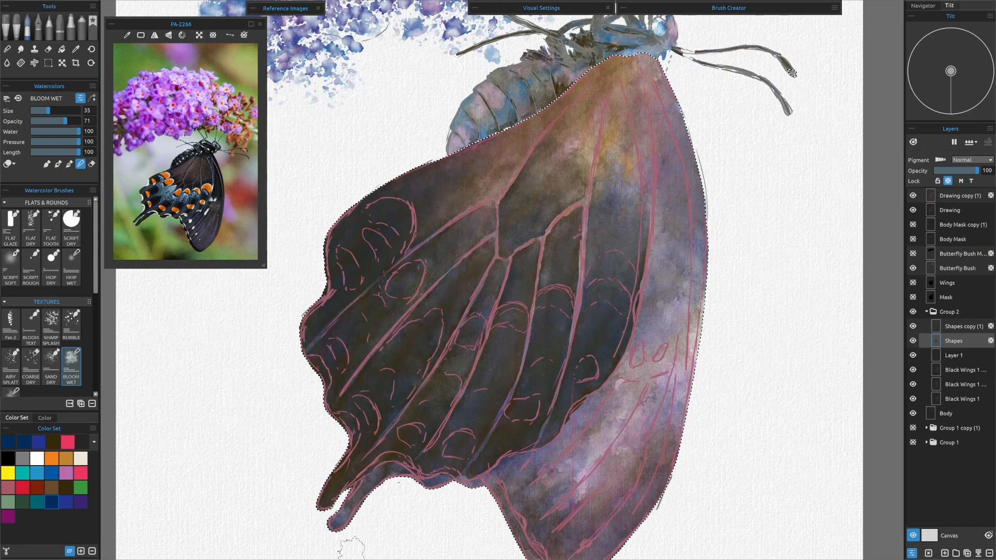
left_click(913, 210)
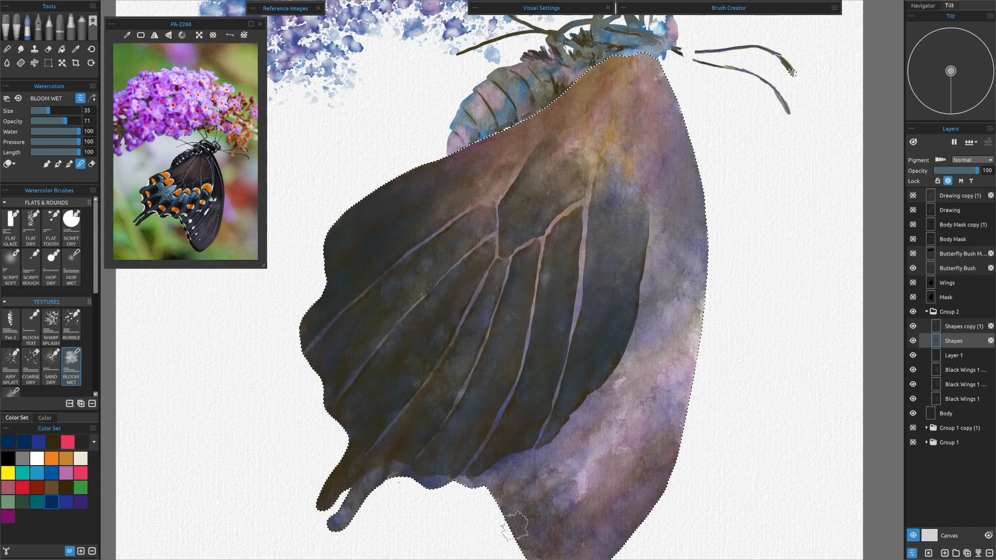
mouse_move(434, 460)
left_mouse_down()
mouse_move(425, 479)
mouse_move(437, 477)
mouse_move(406, 474)
mouse_move(455, 477)
left_mouse_up()
Layer navy blue over the hindwing cells on Shapes copy (1) and blend it with Bloom Wet at size 35 and opacity 71.
double_click(956, 329)
key("Return")
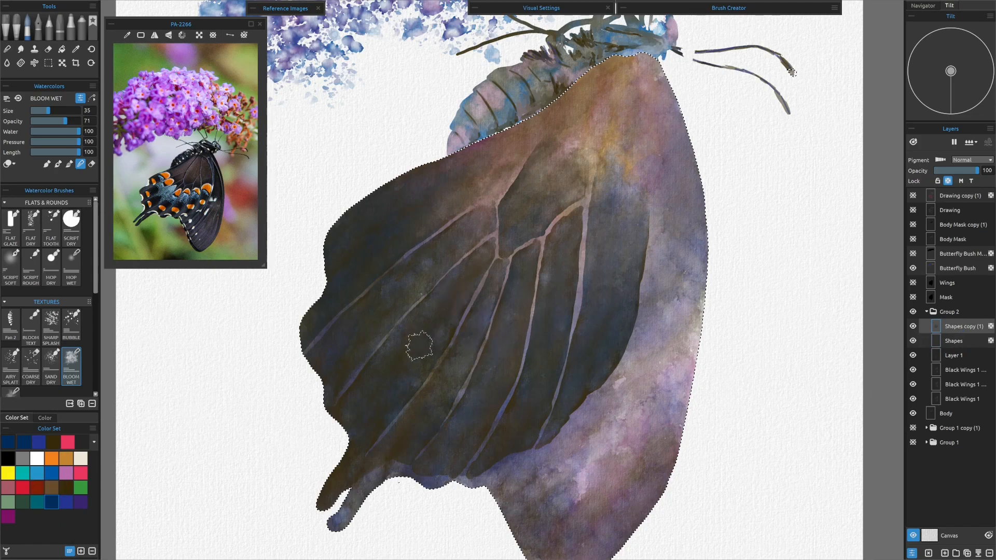
left_click(46, 165)
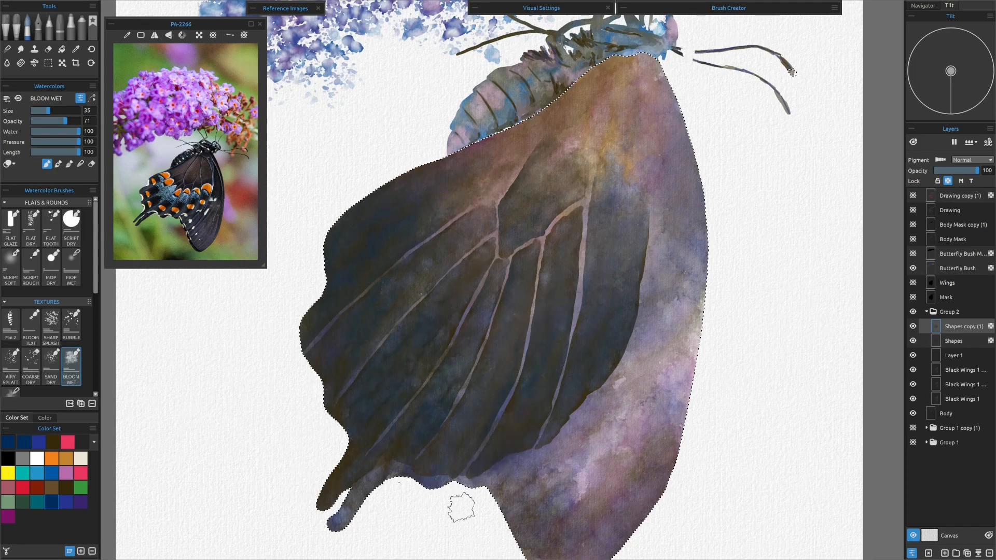
key("n")
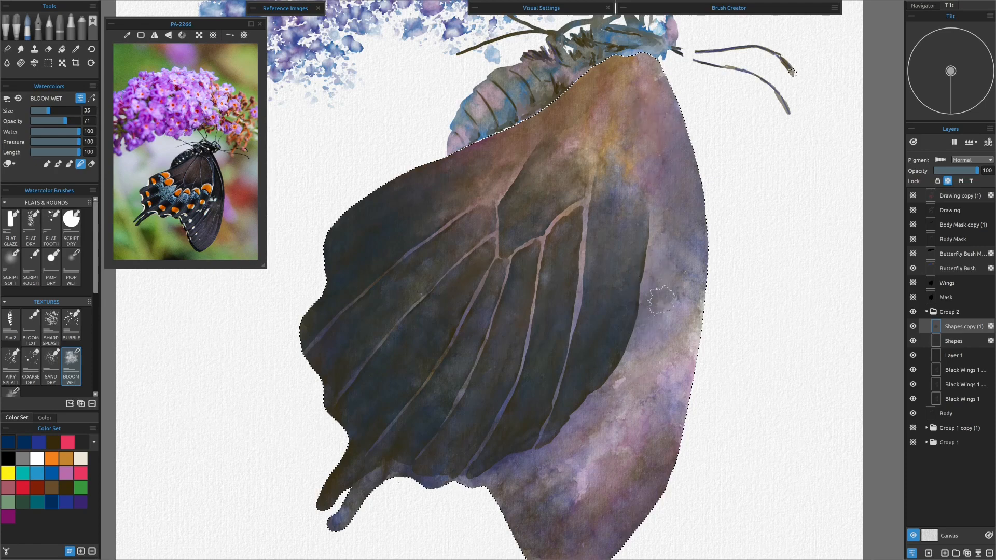
mouse_move(557, 477)
left_mouse_down()
mouse_move(511, 494)
mouse_move(490, 486)
left_mouse_up()
Add a new layer above Shapes copy (1) and rename it "2nd Wing".
key("ctrl+shift+n")
double_click(954, 327)
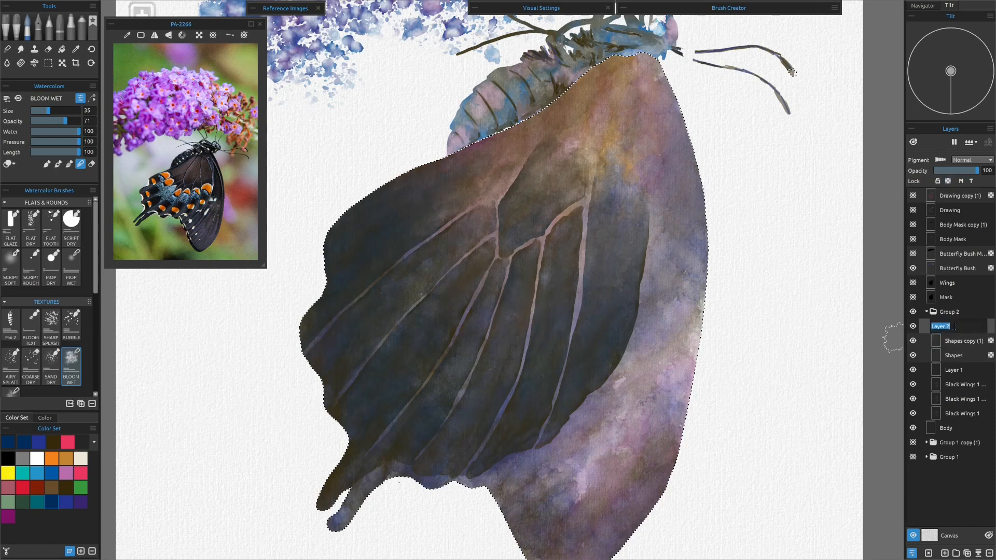
type("2nd Wing")
key("Return")
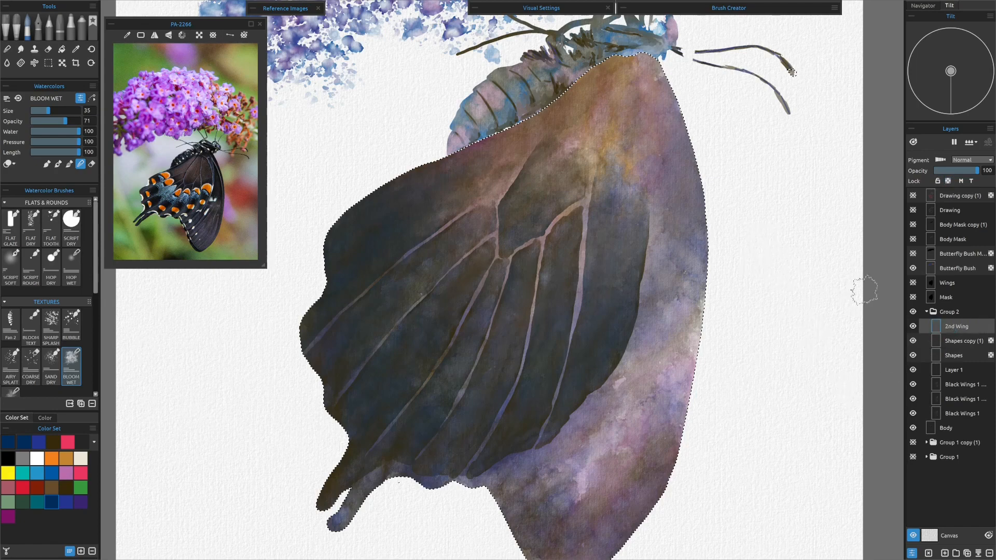
With the sketch and wet-area display shown, wet the second wing's cells between the veins with the Mop Dry water brush at size 16.
left_click(913, 196)
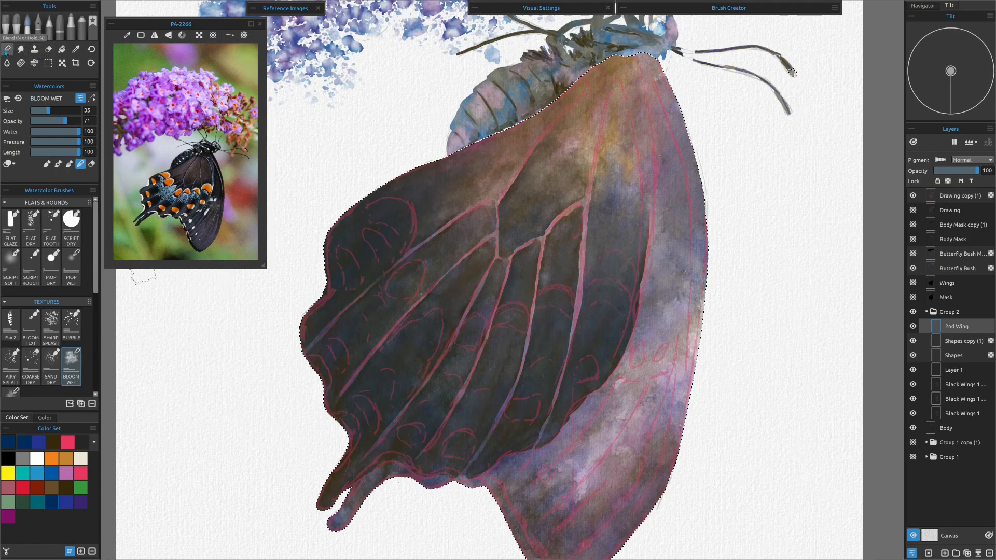
left_click(6, 63)
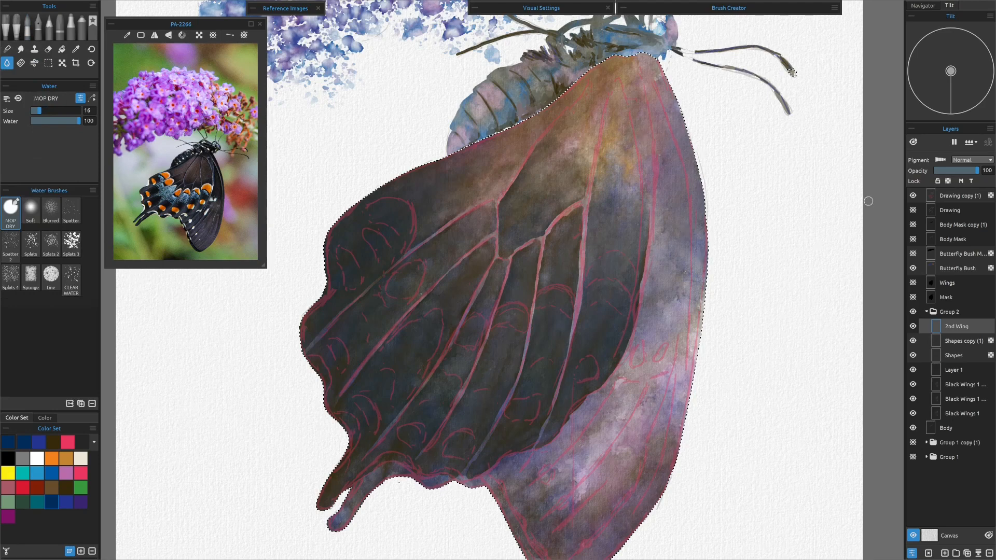
left_click(913, 142)
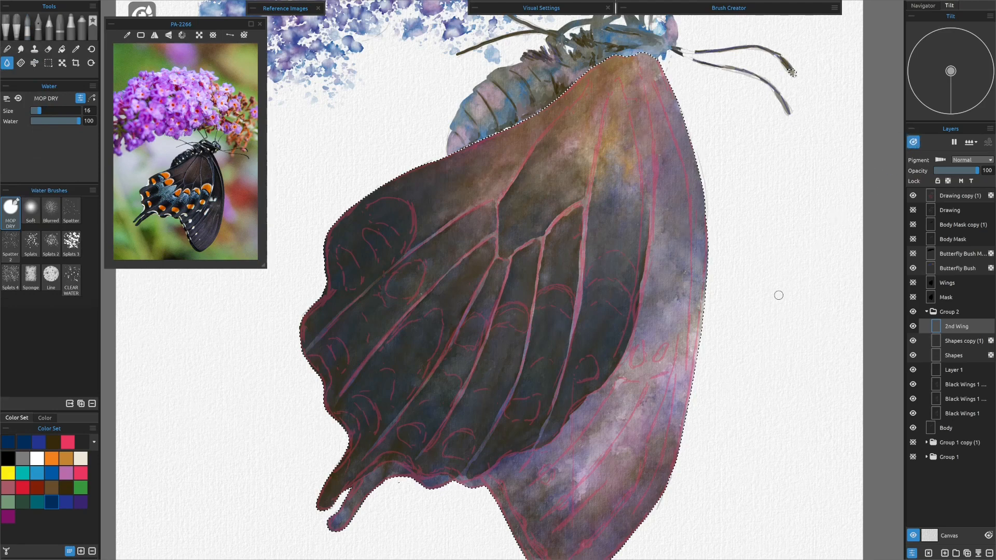
left_click_drag(499, 88, 528, 430)
mouse_move(487, 267)
left_mouse_down()
mouse_move(435, 322)
mouse_move(408, 386)
mouse_move(497, 306)
left_mouse_up()
mouse_move(539, 267)
left_mouse_down()
mouse_move(415, 446)
mouse_move(425, 467)
left_mouse_up()
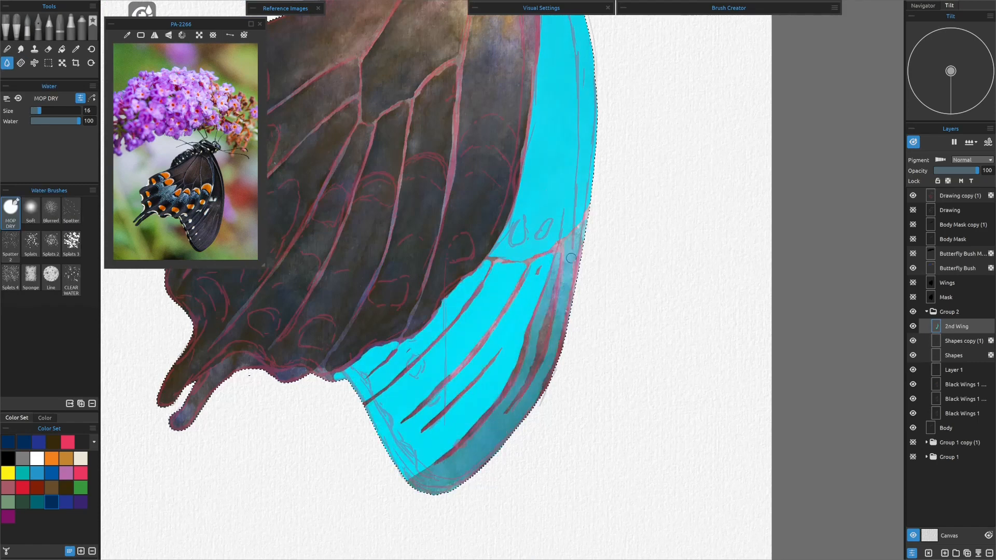
left_click_drag(575, 244, 439, 487)
left_click_drag(518, 283, 498, 324)
scroll(617, 442, "up", 1)
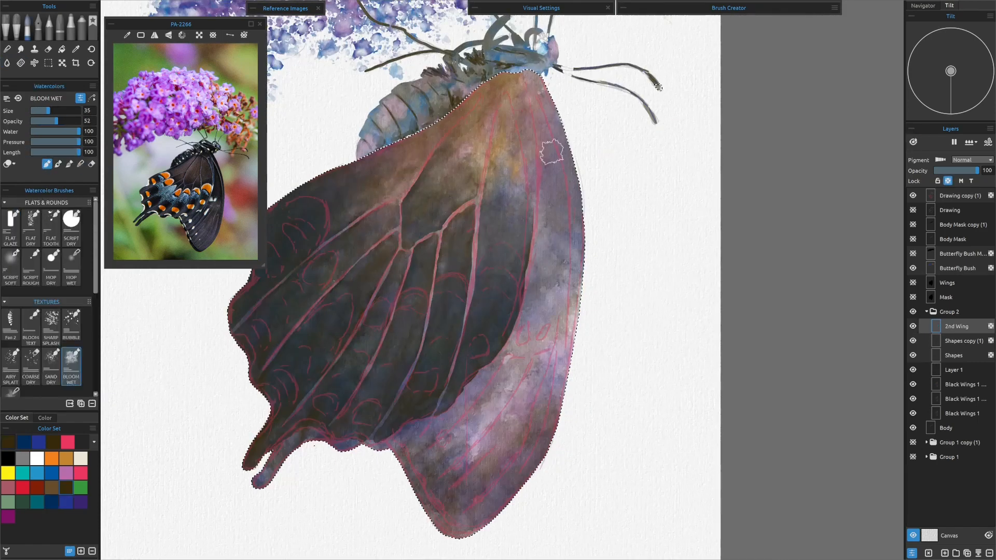
Paint dark brown and navy washes into the second wing's cells on the transparency-locked 2nd Wing layer with Bloom Wet at opacity 52, and blend them.
mouse_move(544, 151)
left_mouse_down()
mouse_move(506, 444)
mouse_move(562, 285)
mouse_move(461, 451)
left_mouse_up()
left_click_drag(485, 372, 441, 425)
left_click_drag(544, 89, 576, 228)
left_click_drag(521, 363, 451, 441)
left_click_drag(567, 337, 554, 407)
mouse_move(548, 358)
left_mouse_down()
mouse_move(520, 443)
mouse_move(522, 423)
left_mouse_up()
mouse_move(518, 363)
left_mouse_down()
mouse_move(472, 384)
mouse_move(490, 438)
left_mouse_up()
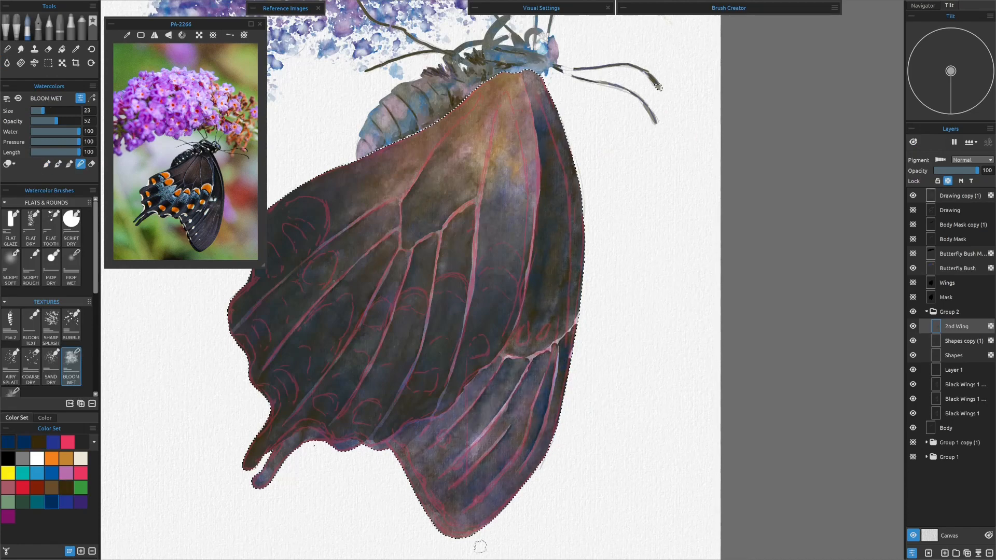
key("ctrl+0")
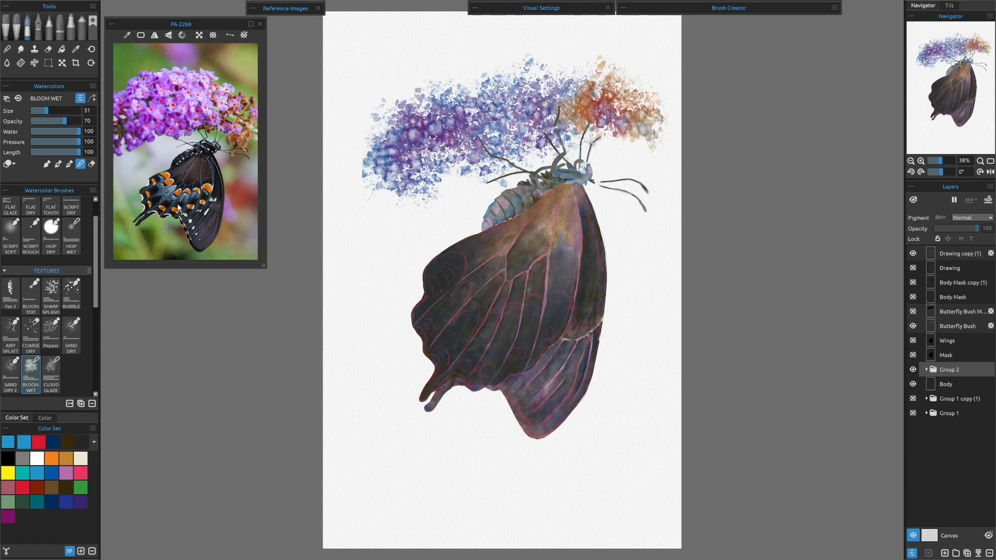
Duplicate Group 2 with all its wing layers and hide the original group.
left_click(927, 370)
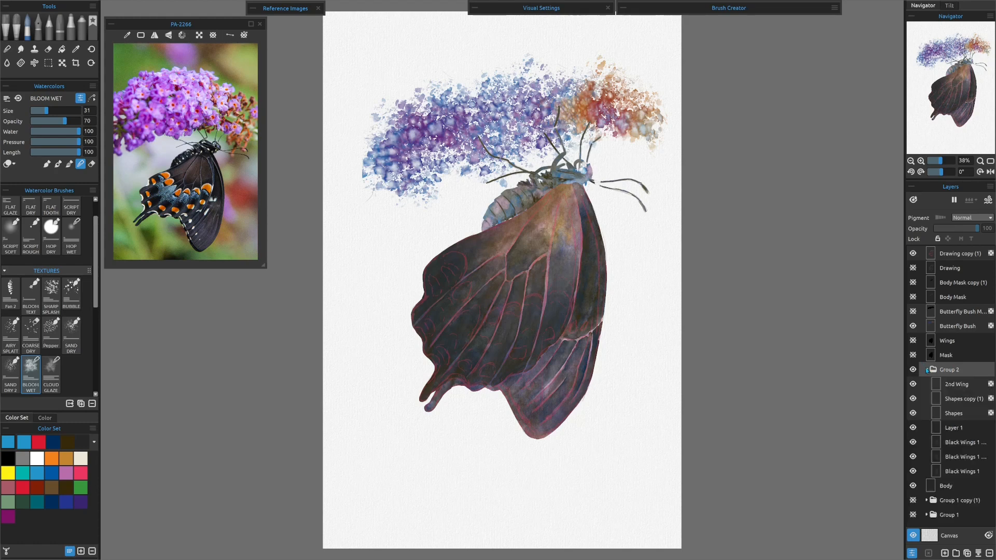
left_click(927, 370)
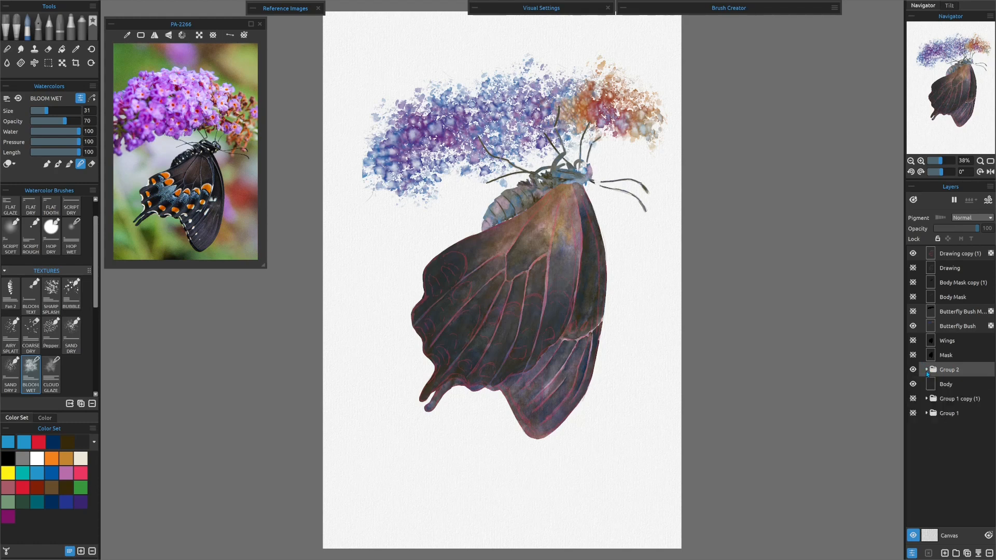
left_click(966, 553)
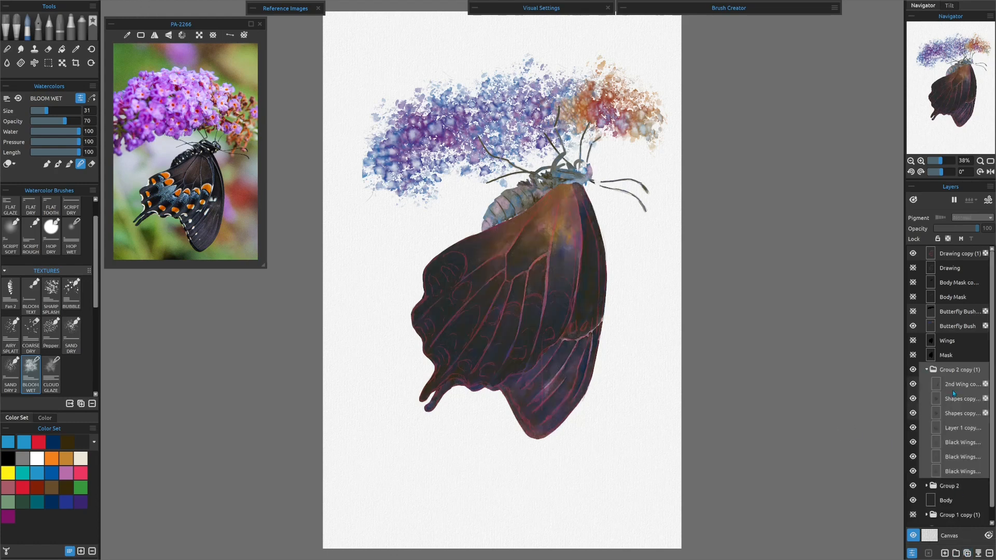
left_click(912, 486)
Merge all layers inside Group 2 copy (1), from the 2nd Wing copy down to the lowest Black Wings copy, into one layer.
scroll(829, 482, "down", 1)
scroll(816, 431, "up", 3)
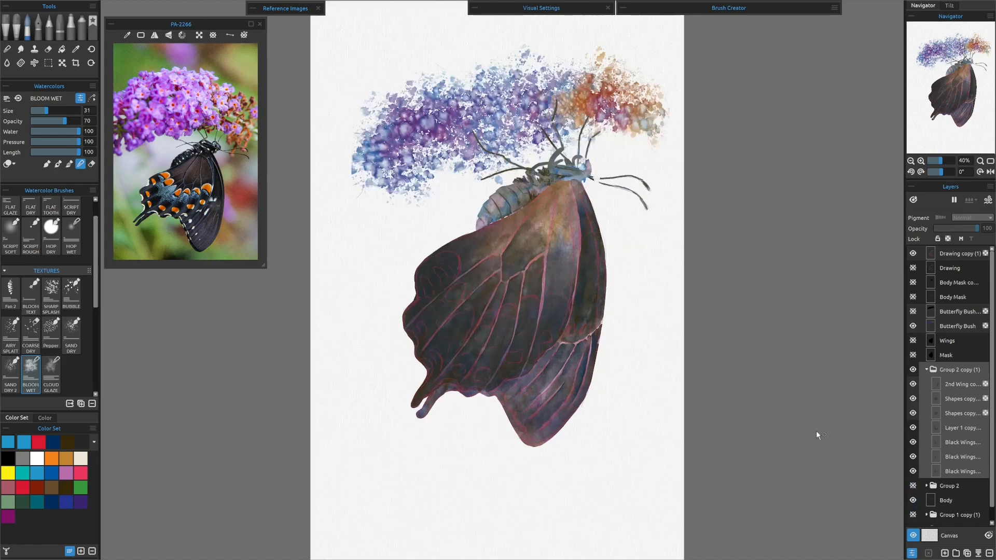
scroll(537, 349, "up", 1)
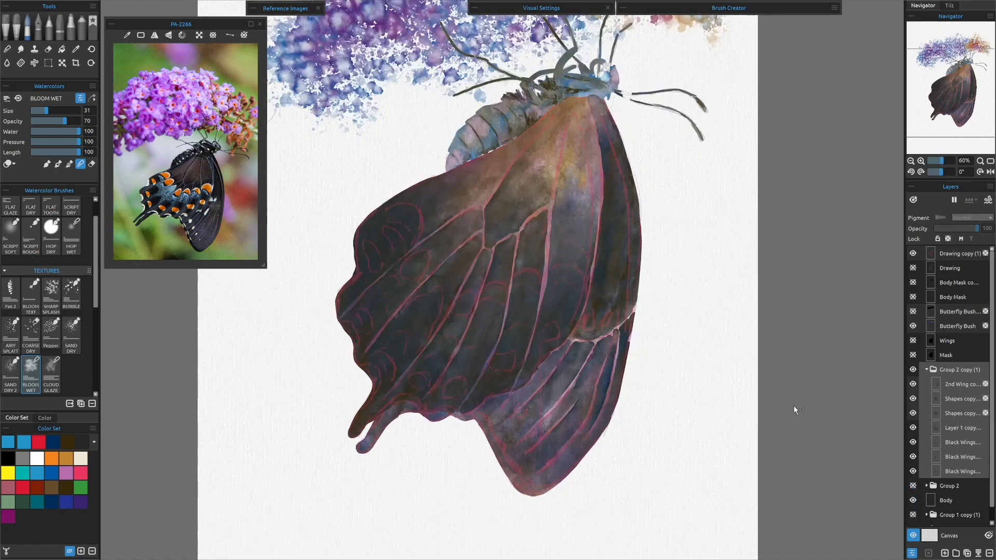
left_click(967, 387)
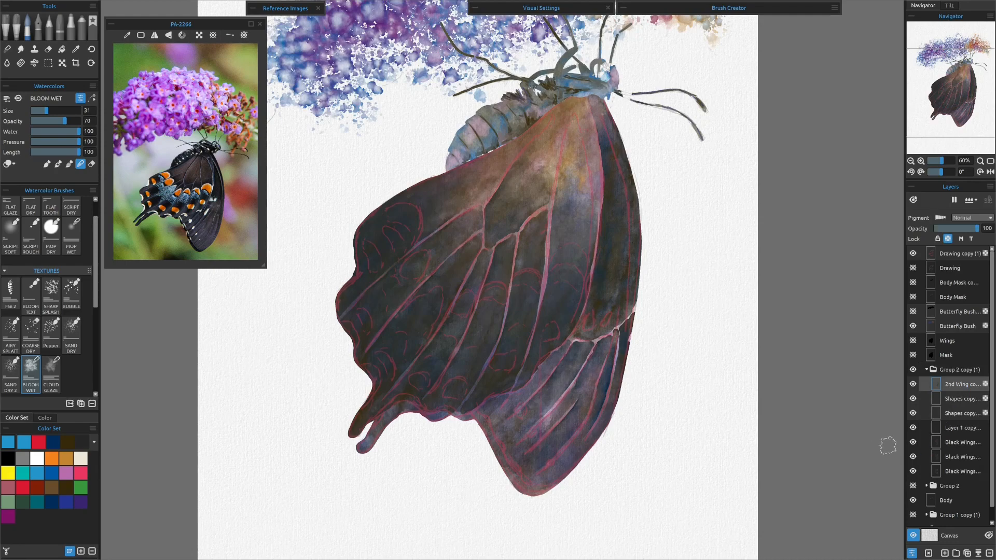
left_click(959, 473, "shift")
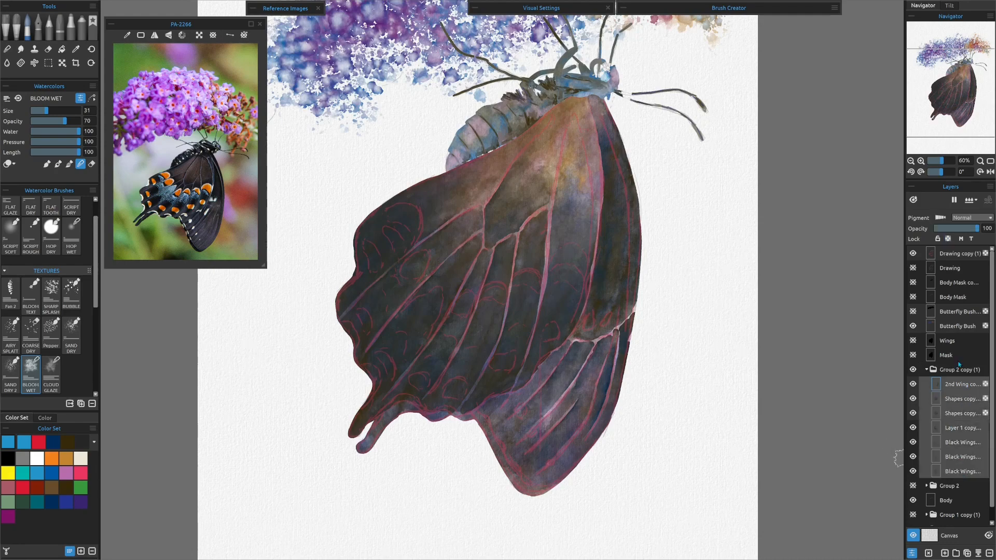
left_click(977, 554)
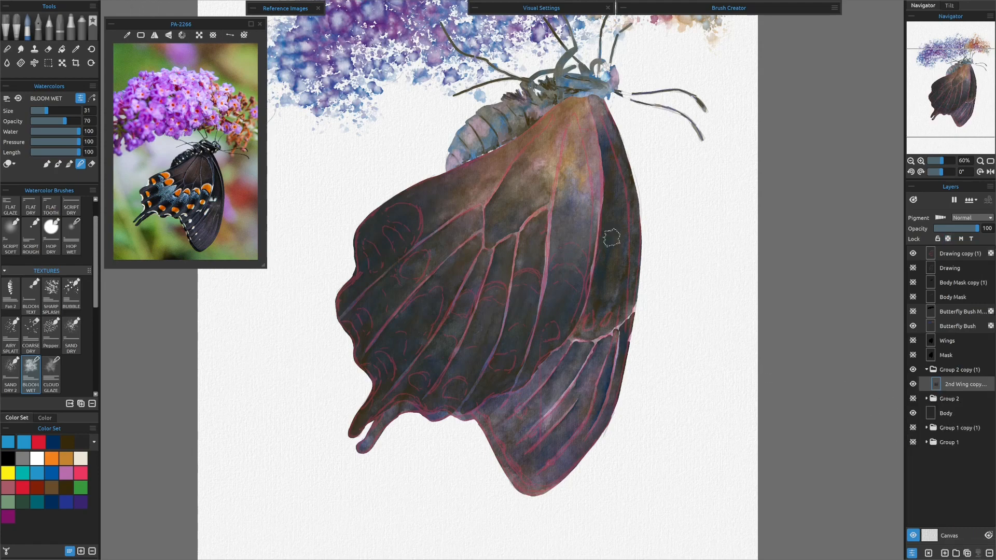
Check the wing group and Body layer by toggling their visibility, and add a layer mask to the merged wing layer.
left_click(912, 370)
left_click(912, 370)
left_click(913, 413)
left_click(912, 413)
right_click(945, 384)
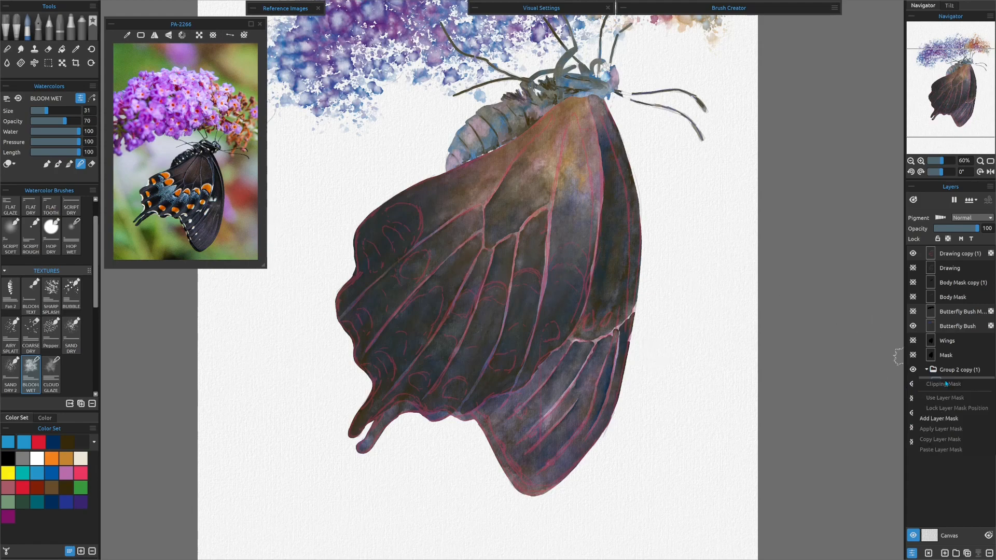
left_click(935, 419)
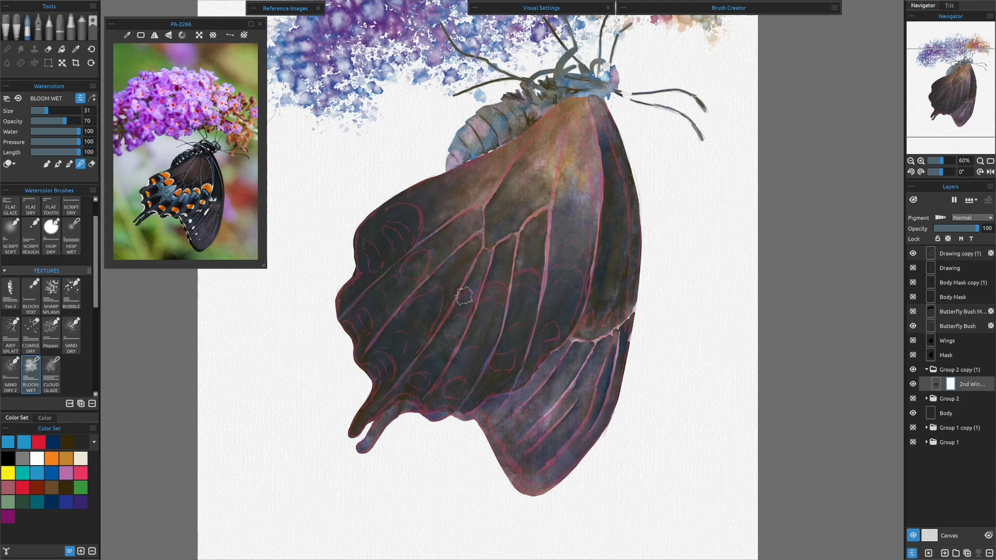
Mask out the hindwing's crescent and oval spots along the sketch lines in black with Script Soft at size 66.
mouse_move(369, 180)
left_mouse_down()
mouse_move(405, 169)
mouse_move(434, 256)
mouse_move(434, 212)
left_mouse_up()
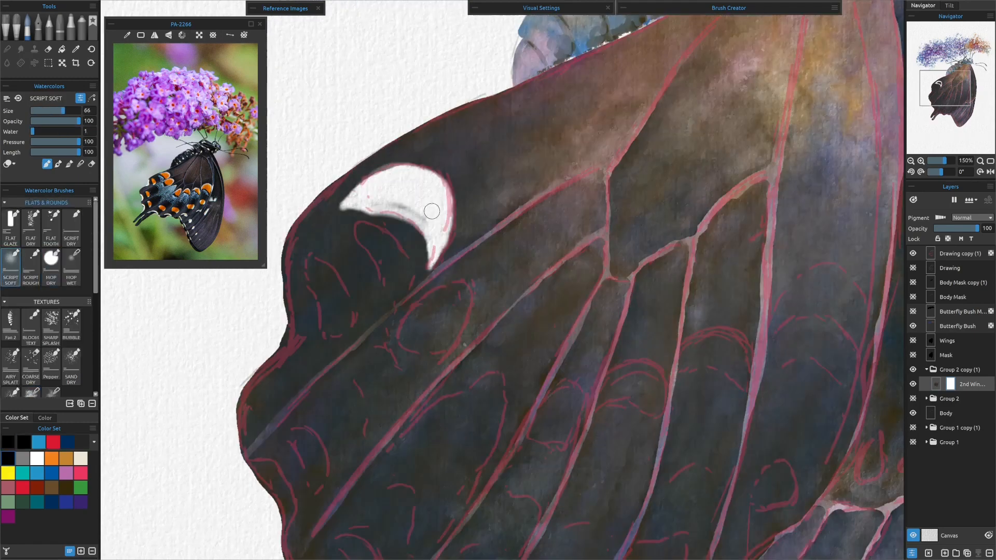
scroll(158, 212, "up", 5)
left_click_drag(457, 290, 412, 348)
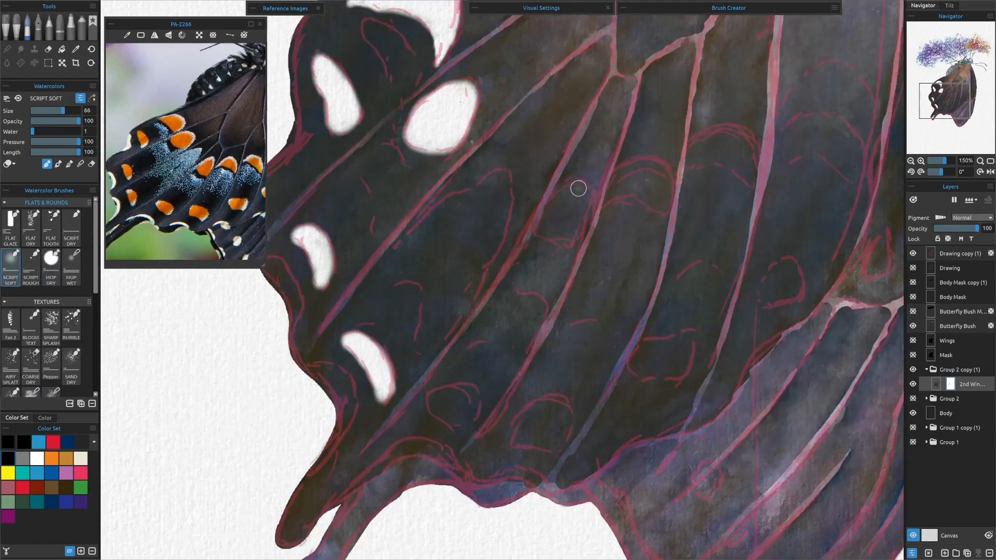
left_click_drag(575, 187, 550, 244)
left_click_drag(623, 171, 664, 213)
left_click_drag(565, 244, 667, 208)
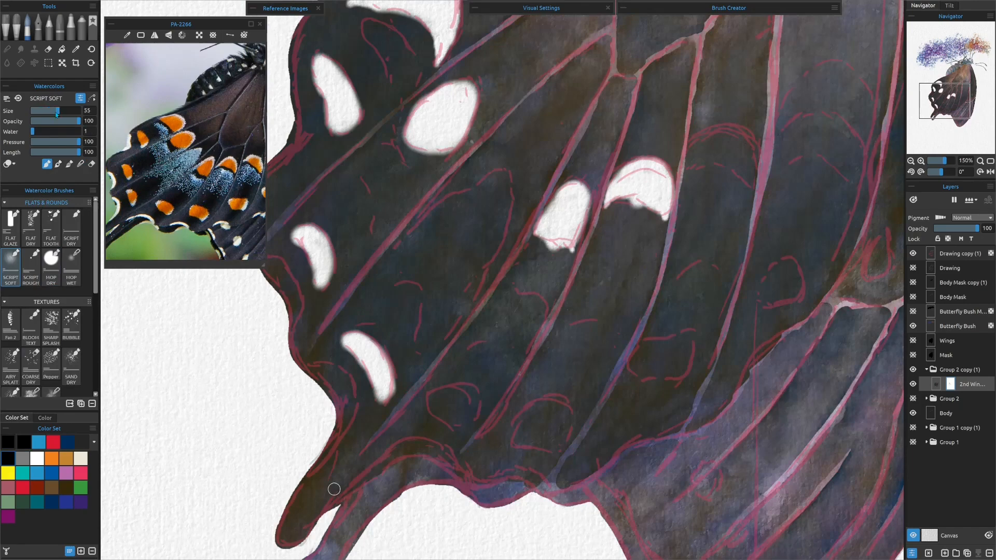
Mask out the remaining hindwing spots and the second wing's small spots and streaks with Script Soft at size 55.
left_click_drag(436, 394, 467, 431)
left_click_drag(519, 415, 559, 423)
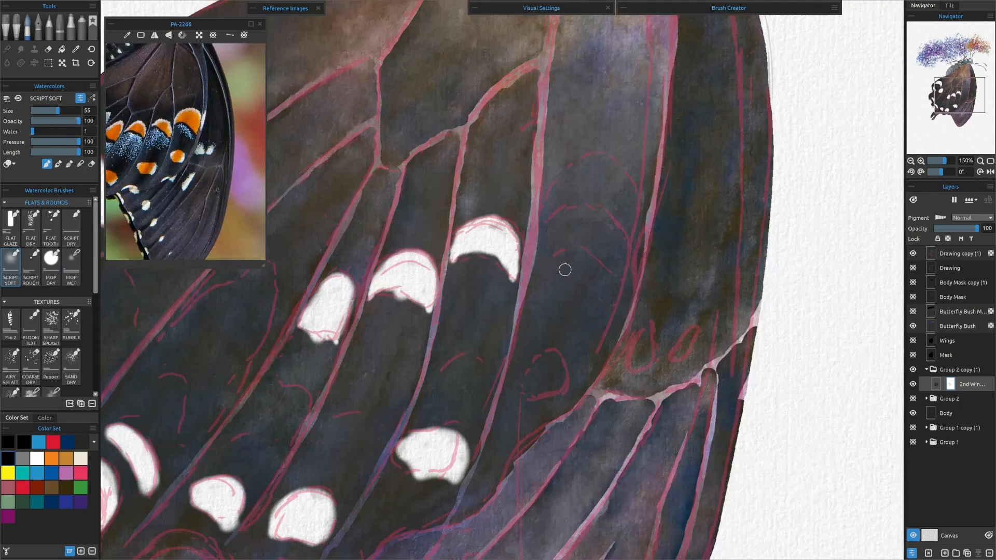
left_click_drag(575, 177, 600, 194)
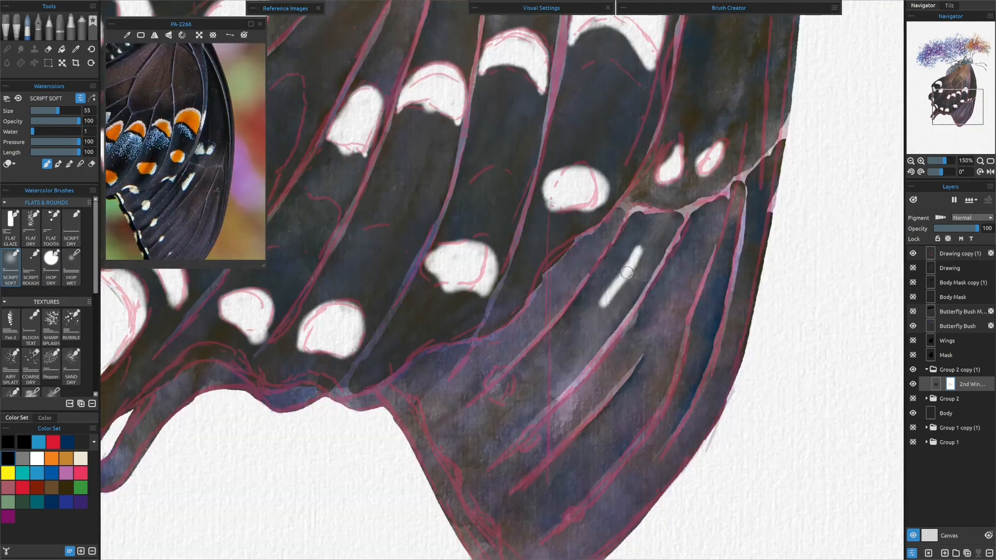
left_click_drag(633, 252, 612, 311)
left_click_drag(591, 236, 555, 259)
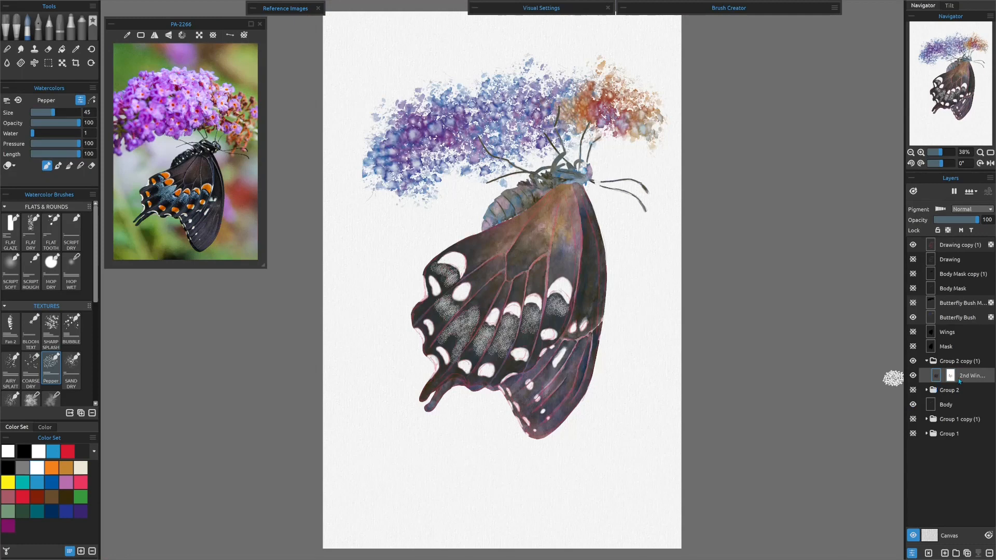
Target the merged wing layer's mask and enlarge the reference photo to show the hindwing's spots and scalloped edge.
left_click(950, 376)
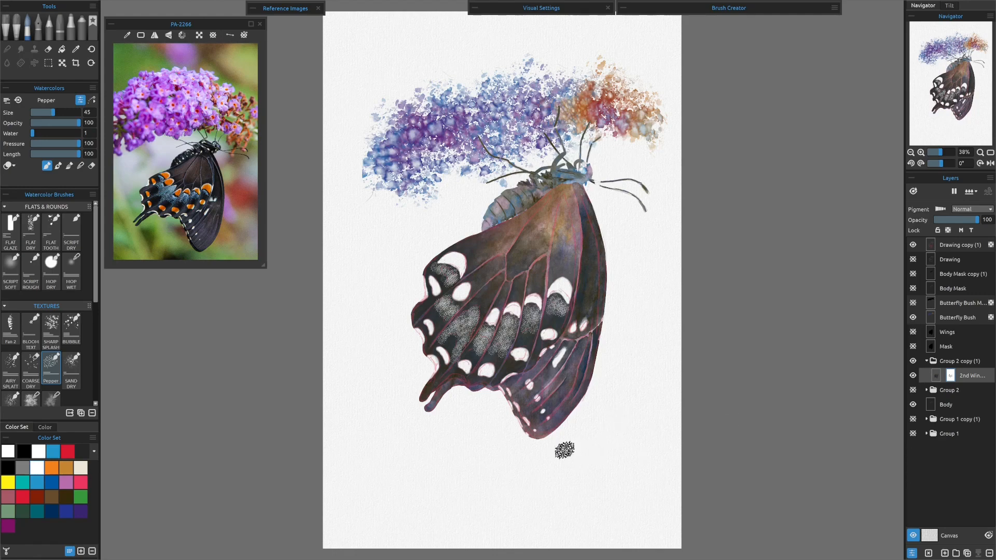
scroll(494, 374, "up", 1)
scroll(460, 400, "up", 1)
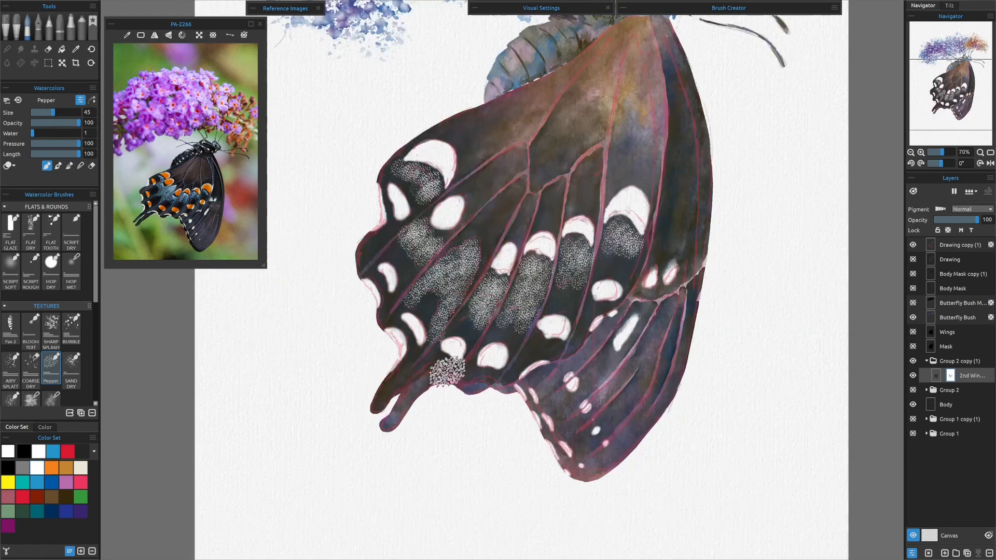
scroll(427, 413, "up", 3)
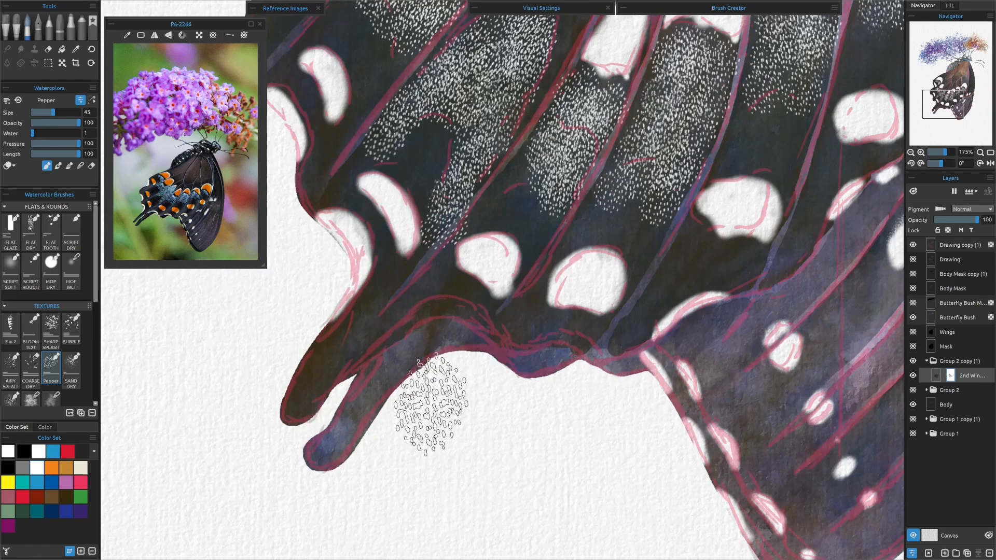
scroll(171, 229, "up", 3)
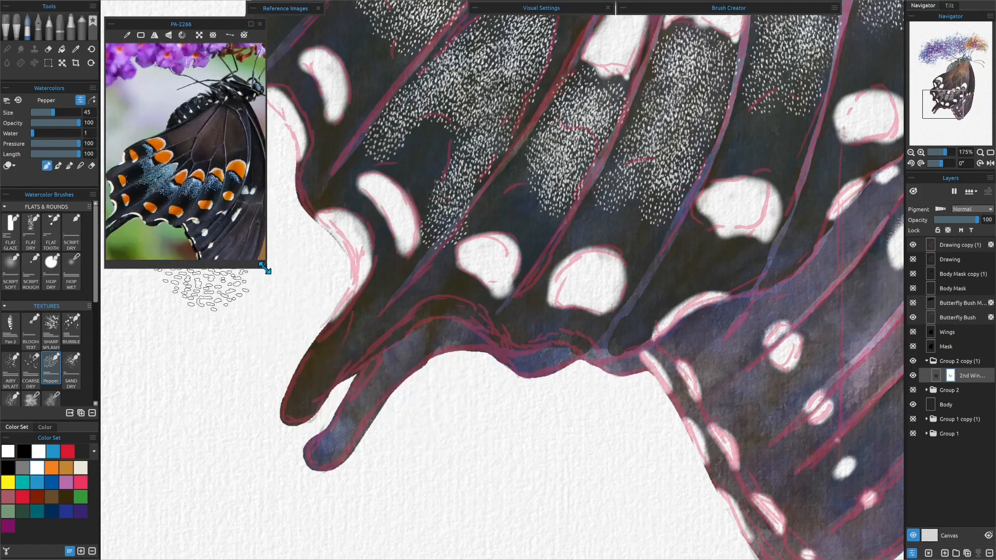
left_click_drag(264, 268, 321, 352)
scroll(197, 201, "up", 3)
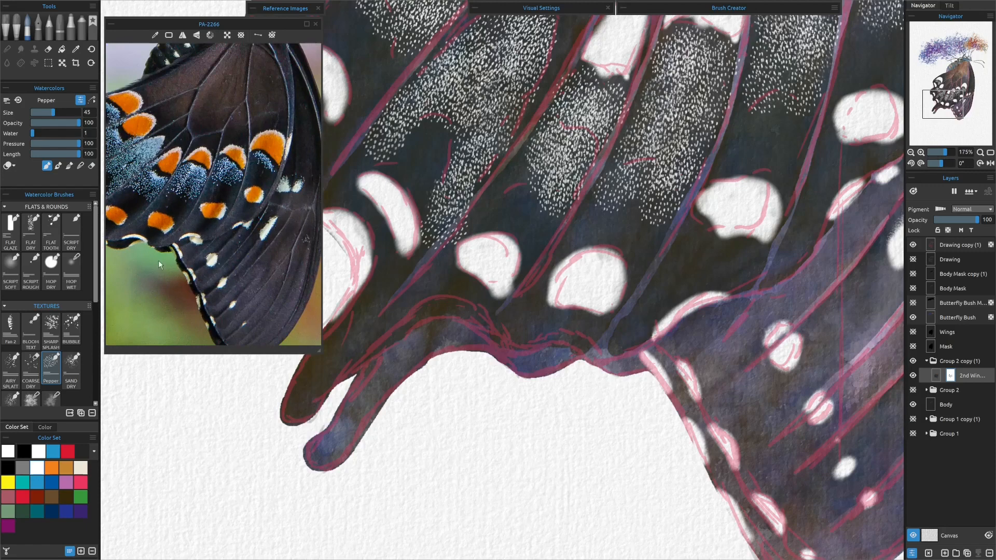
left_click_drag(158, 277, 234, 282)
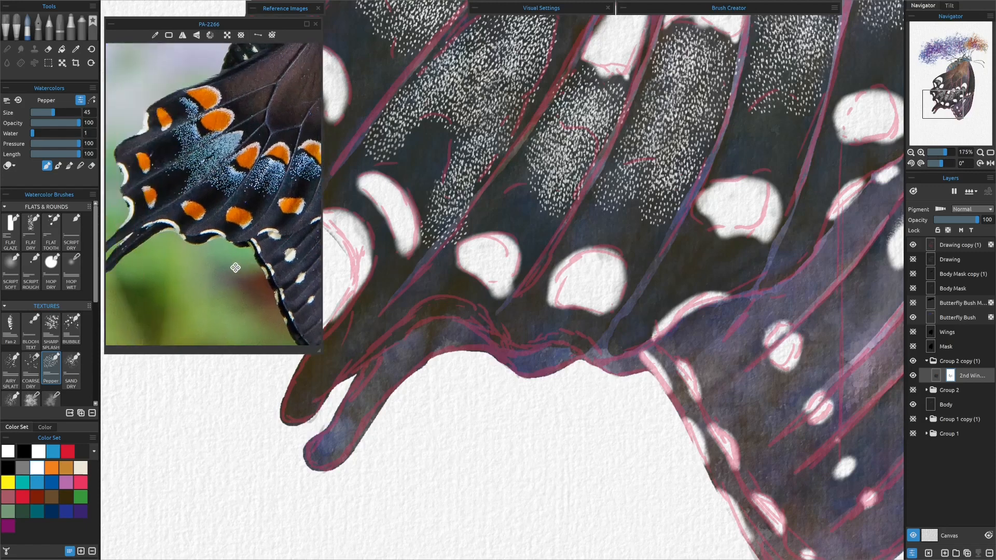
Mask out the curved markings along the hindwing's scalloped lower edge in black with Script Soft at size 55.
left_click(11, 270)
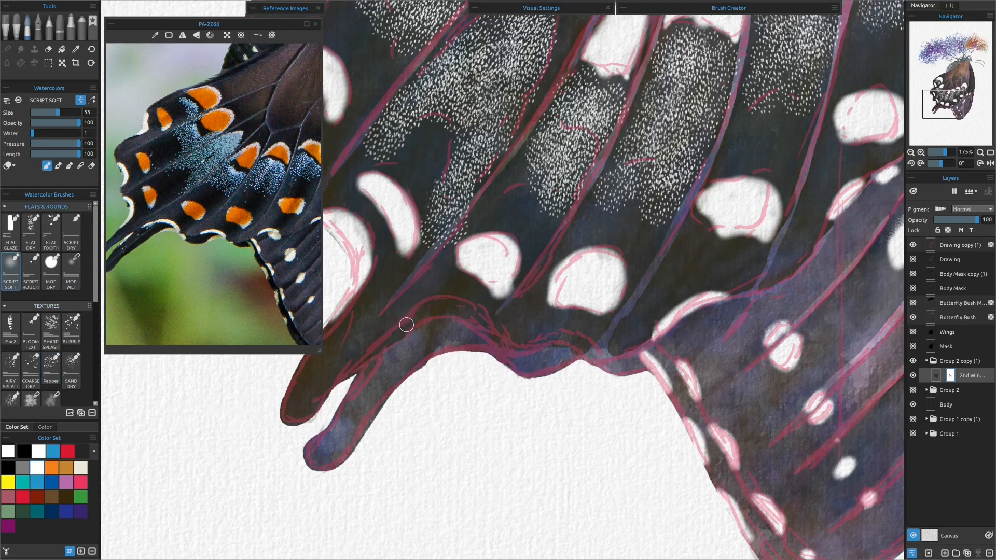
left_click(8, 469)
mouse_move(415, 321)
left_mouse_down()
mouse_move(346, 377)
mouse_move(427, 314)
mouse_move(480, 321)
mouse_move(452, 310)
mouse_move(407, 327)
mouse_move(424, 311)
mouse_move(436, 306)
mouse_move(413, 320)
mouse_move(446, 305)
mouse_move(478, 311)
mouse_move(491, 333)
left_mouse_up()
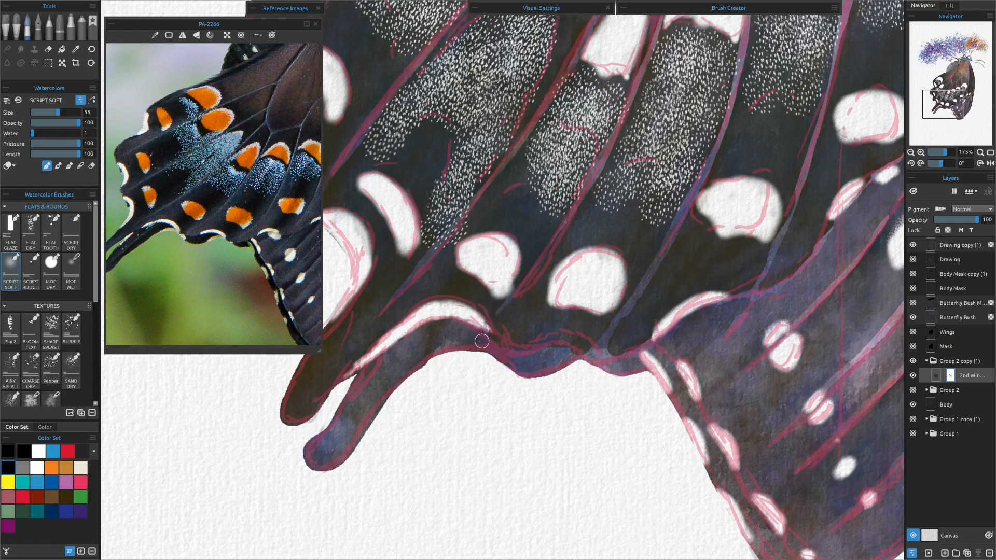
mouse_move(483, 340)
left_mouse_down()
mouse_move(417, 363)
mouse_move(467, 345)
mouse_move(497, 348)
mouse_move(518, 366)
mouse_move(521, 358)
mouse_move(534, 374)
mouse_move(551, 332)
mouse_move(531, 345)
mouse_move(586, 339)
mouse_move(525, 344)
mouse_move(642, 370)
mouse_move(632, 369)
left_mouse_up()
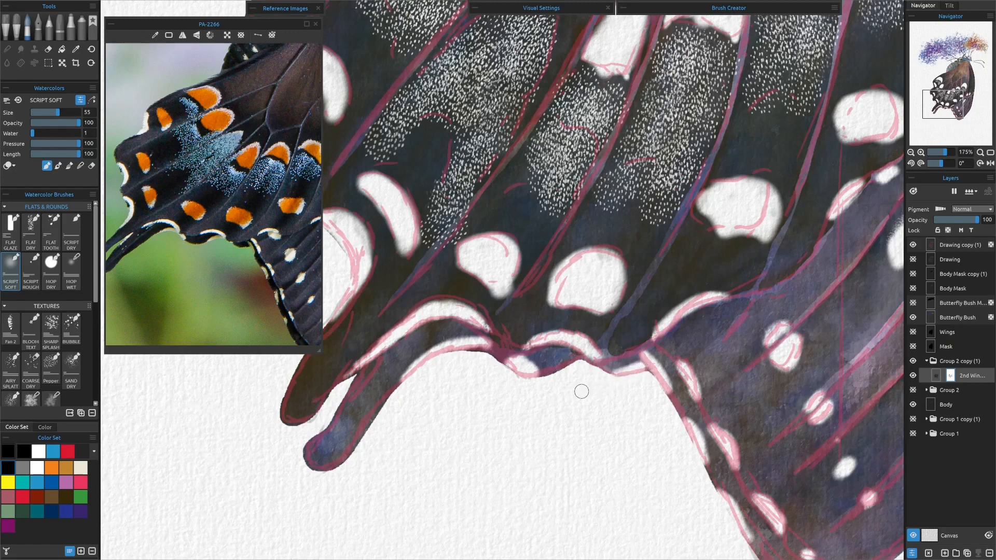
Inspect the Pepper brush's shape and grain settings and its shape image in the Brush Creator.
left_click(52, 367)
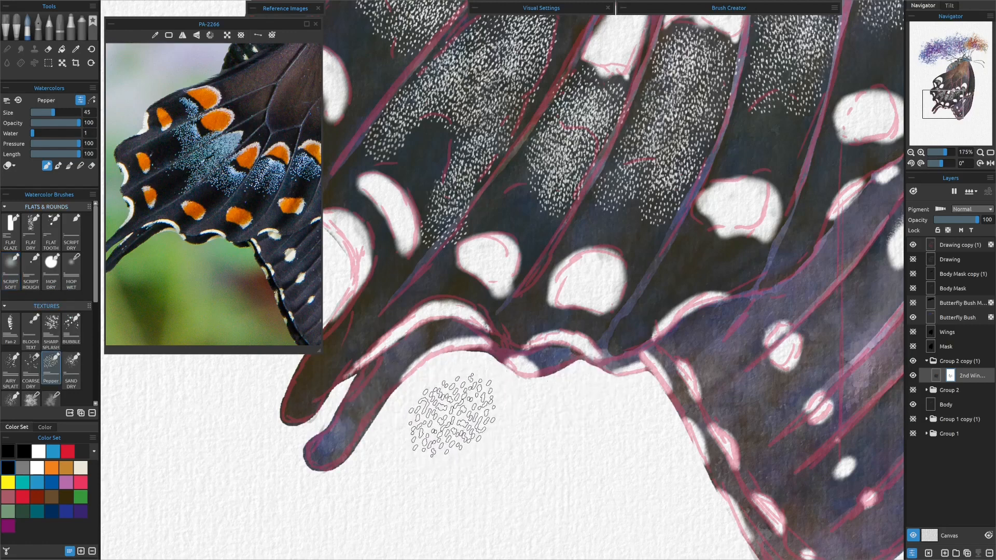
left_click(623, 9)
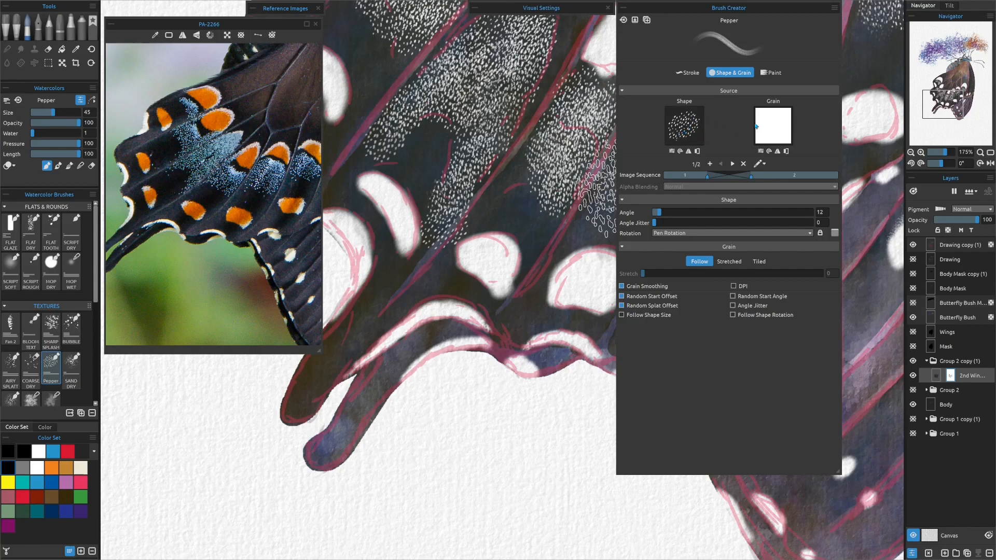
left_click(684, 125)
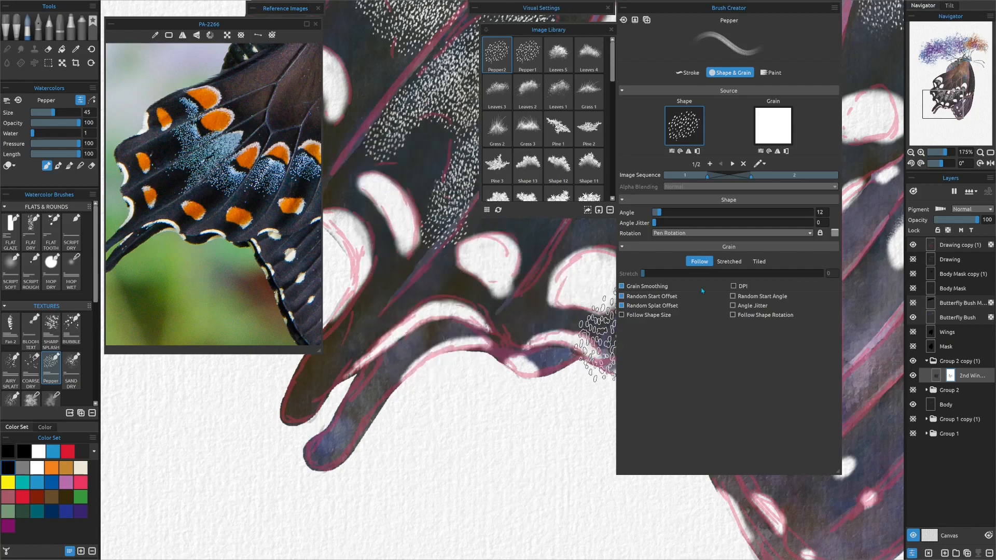
left_click(623, 8)
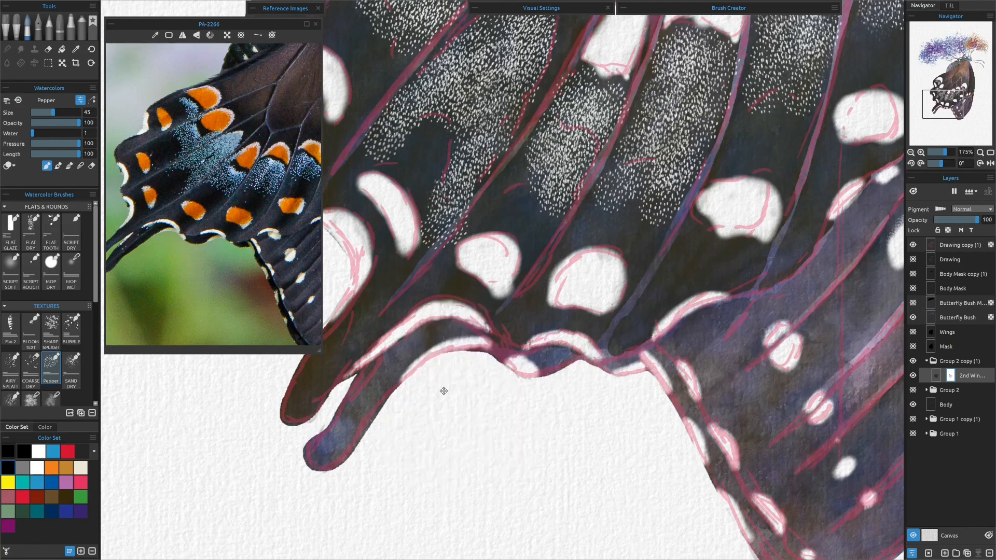
Trim stray speckles along the vein and tail of the large hindwing speckle patch in white with Mop Dry at size 13.
left_click_drag(446, 389, 528, 487)
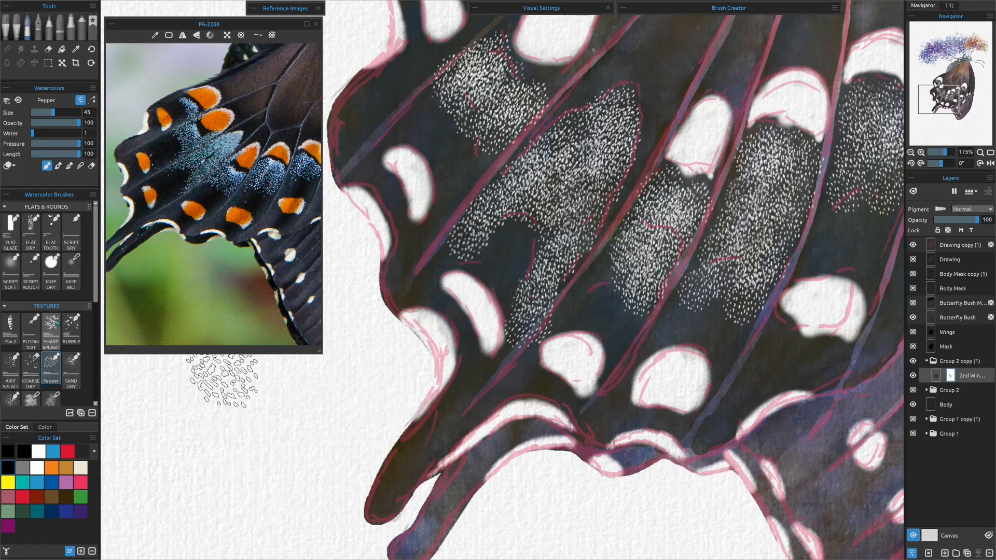
left_click(51, 272)
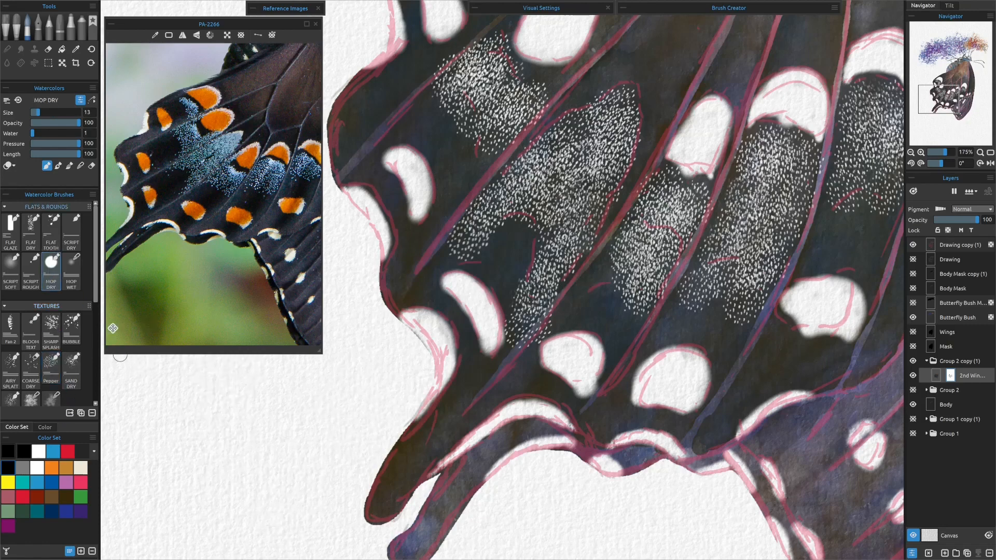
left_click(37, 469)
left_click_drag(379, 357, 344, 411)
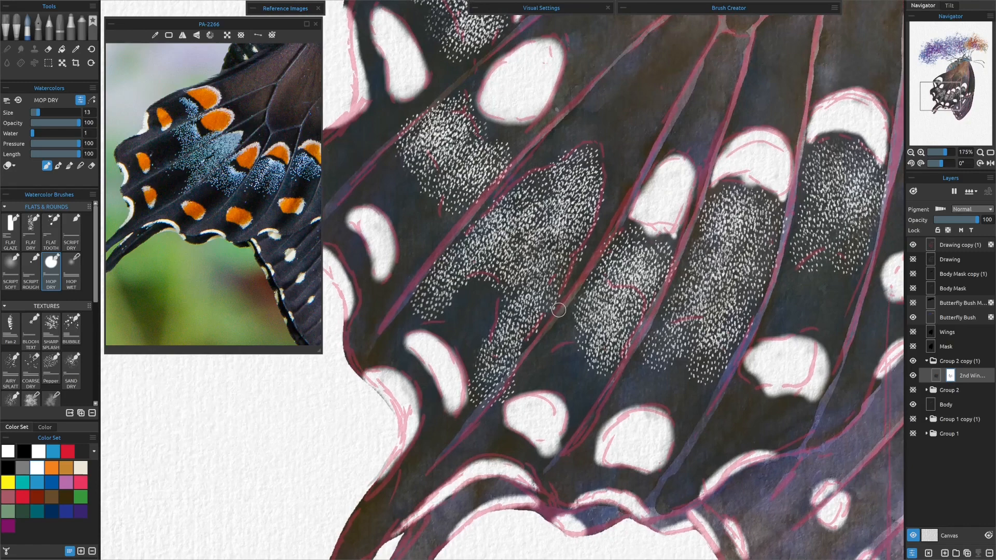
mouse_move(560, 303)
left_mouse_down()
mouse_move(484, 404)
mouse_move(516, 375)
mouse_move(520, 383)
mouse_move(484, 403)
mouse_move(468, 377)
left_mouse_up()
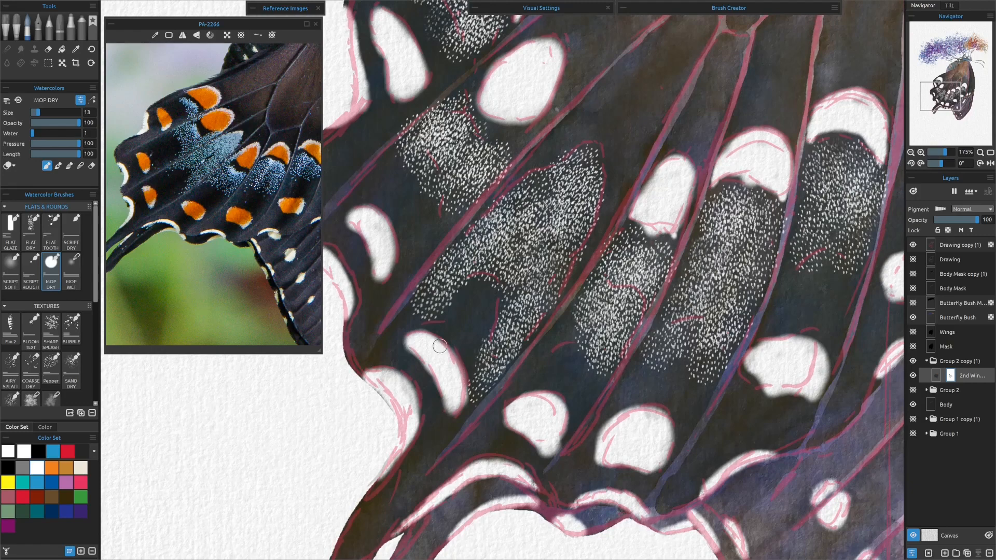
left_click_drag(485, 331, 488, 339)
left_click_drag(473, 376, 473, 387)
Touch up the edge of the crescent spot beside the large speckle patch in black with Script Soft at size 55.
left_click(5, 471)
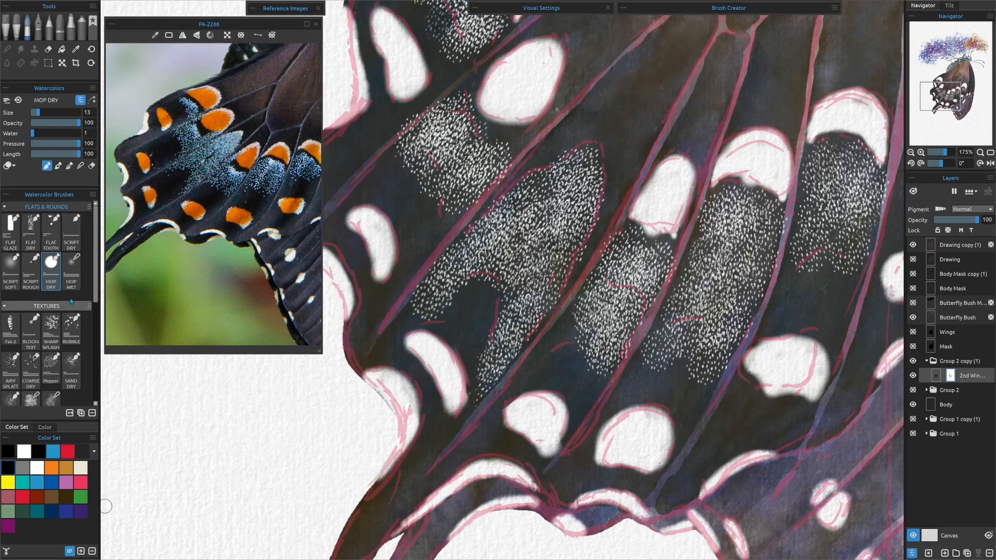
left_click(9, 271)
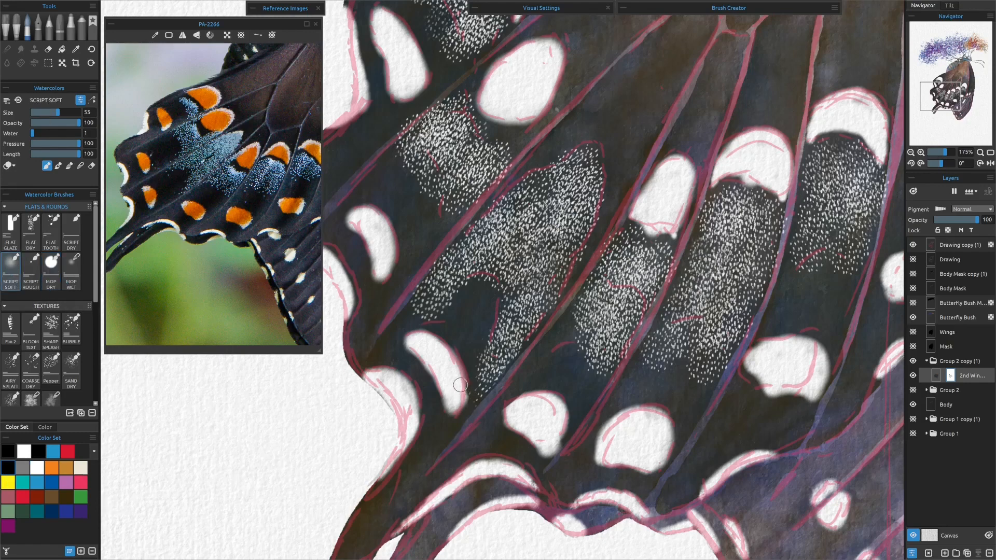
left_click_drag(460, 384, 463, 389)
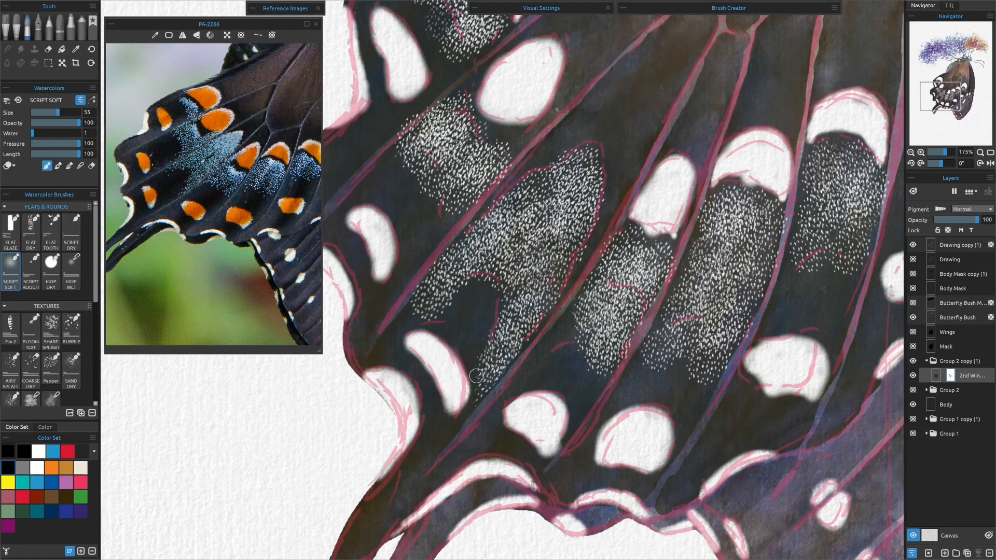
Trim the outer edges of the large speckle patch and the two patches above it in white with Mop Dry at size 13.
left_click(37, 468)
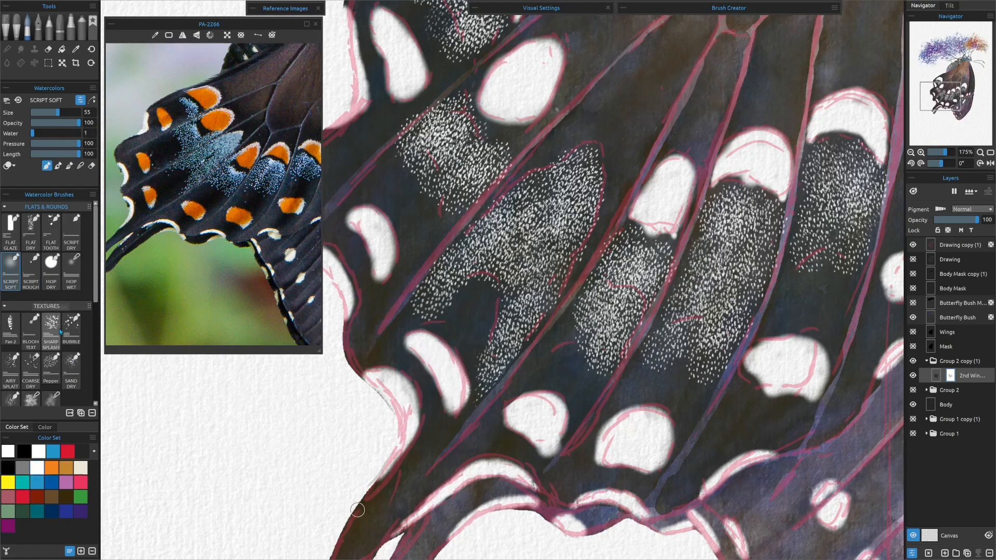
left_click(55, 268)
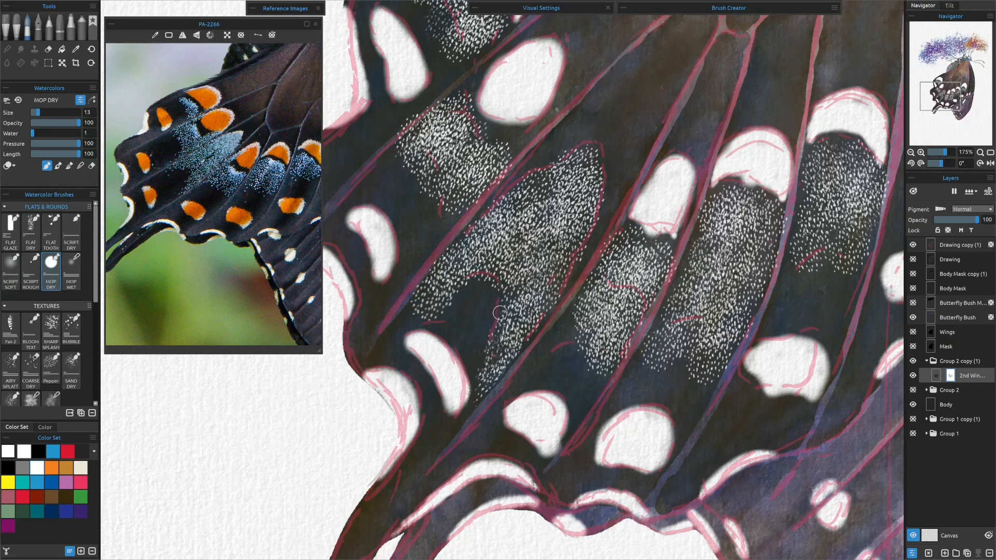
mouse_move(476, 279)
left_mouse_down()
mouse_move(432, 310)
mouse_move(452, 305)
left_mouse_up()
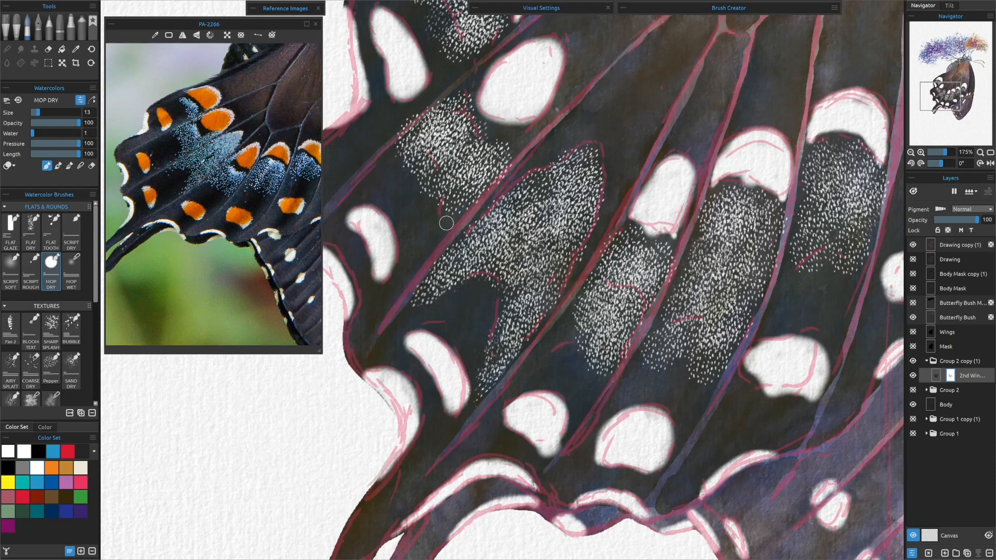
mouse_move(404, 166)
left_mouse_down()
mouse_move(433, 188)
mouse_move(434, 212)
mouse_move(436, 174)
mouse_move(420, 165)
mouse_move(427, 190)
mouse_move(423, 155)
mouse_move(444, 191)
mouse_move(443, 182)
mouse_move(444, 209)
left_mouse_up()
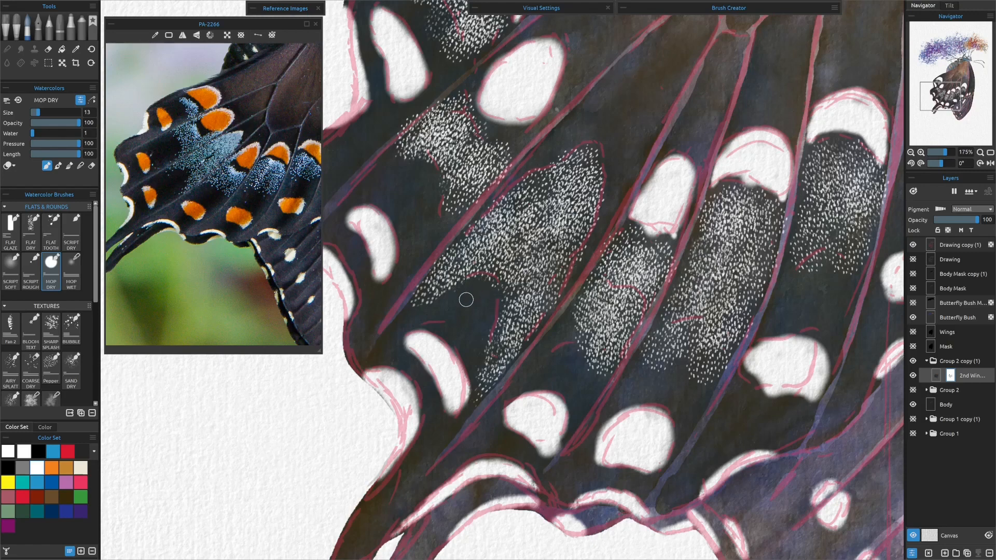
left_click_drag(469, 303, 507, 463)
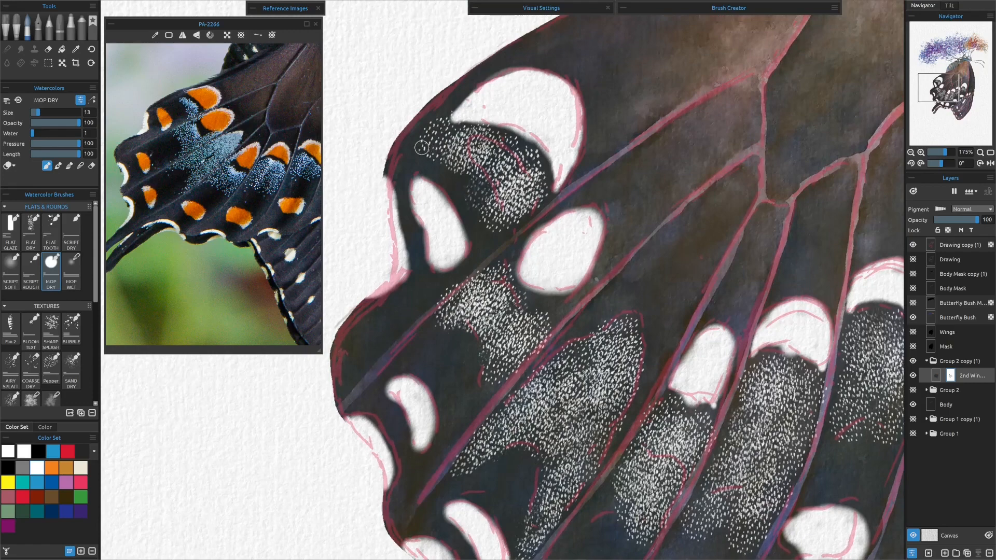
mouse_move(435, 154)
left_mouse_down()
mouse_move(471, 175)
mouse_move(464, 165)
mouse_move(475, 204)
mouse_move(483, 199)
mouse_move(467, 202)
mouse_move(483, 194)
mouse_move(482, 228)
mouse_move(485, 197)
mouse_move(495, 221)
mouse_move(479, 180)
mouse_move(471, 172)
mouse_move(485, 205)
mouse_move(486, 192)
mouse_move(488, 221)
left_mouse_up()
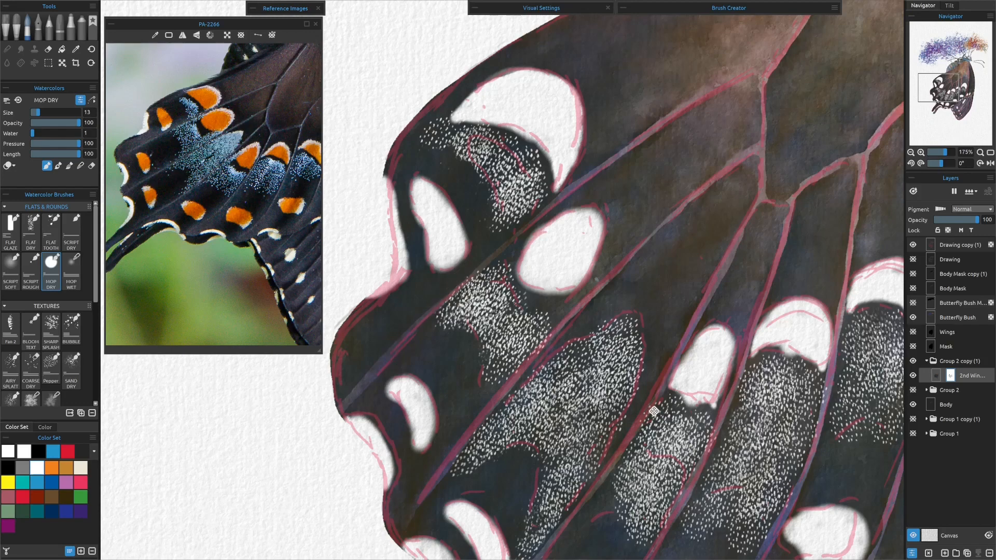
Shape the outer edges of the remaining speckle patches below the crescent spots into inward curves with the white Mop Dry brush.
left_click_drag(651, 396, 587, 290)
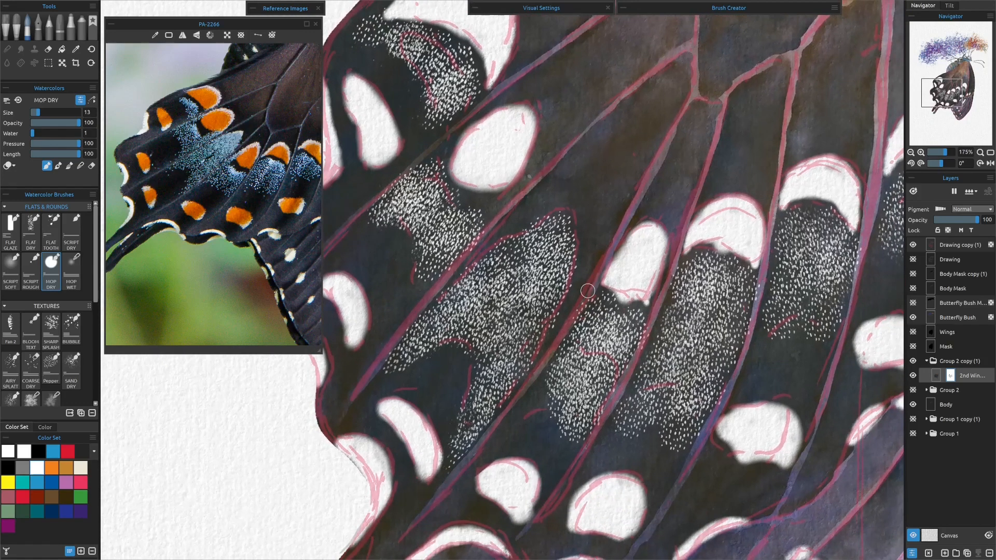
left_click_drag(601, 409, 554, 344)
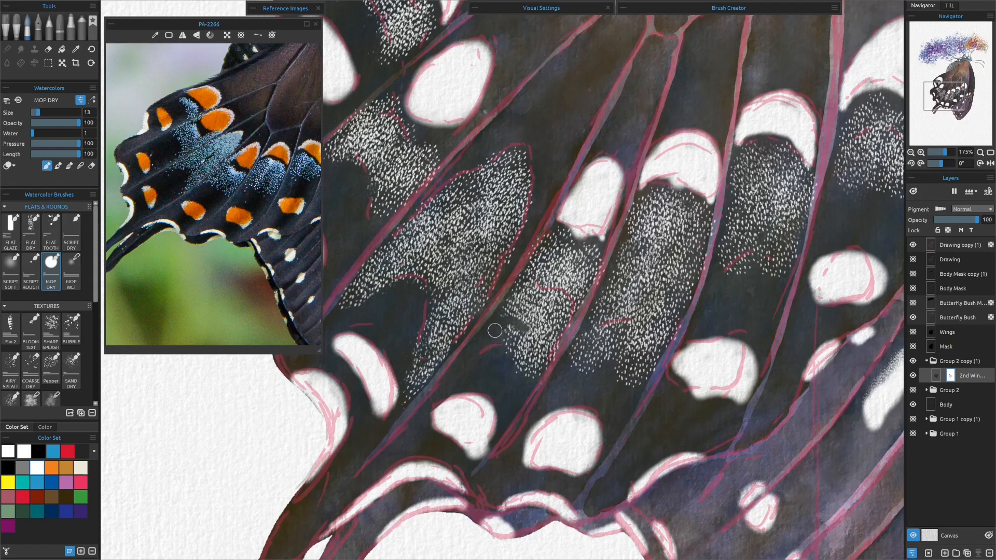
mouse_move(531, 328)
left_mouse_down()
mouse_move(522, 306)
mouse_move(533, 341)
mouse_move(540, 327)
mouse_move(528, 381)
mouse_move(532, 329)
mouse_move(527, 363)
mouse_move(519, 340)
left_mouse_up()
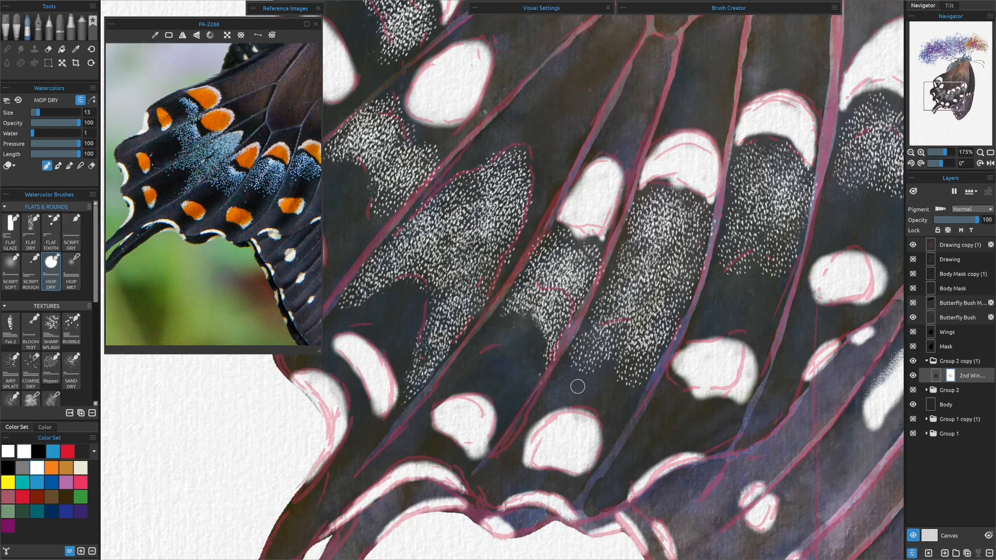
mouse_move(578, 379)
left_mouse_down()
mouse_move(597, 359)
mouse_move(574, 361)
mouse_move(593, 348)
mouse_move(605, 357)
mouse_move(594, 354)
mouse_move(599, 333)
mouse_move(611, 342)
mouse_move(630, 332)
mouse_move(617, 326)
mouse_move(642, 328)
mouse_move(604, 360)
mouse_move(638, 357)
mouse_move(635, 388)
mouse_move(621, 367)
mouse_move(622, 397)
left_mouse_up()
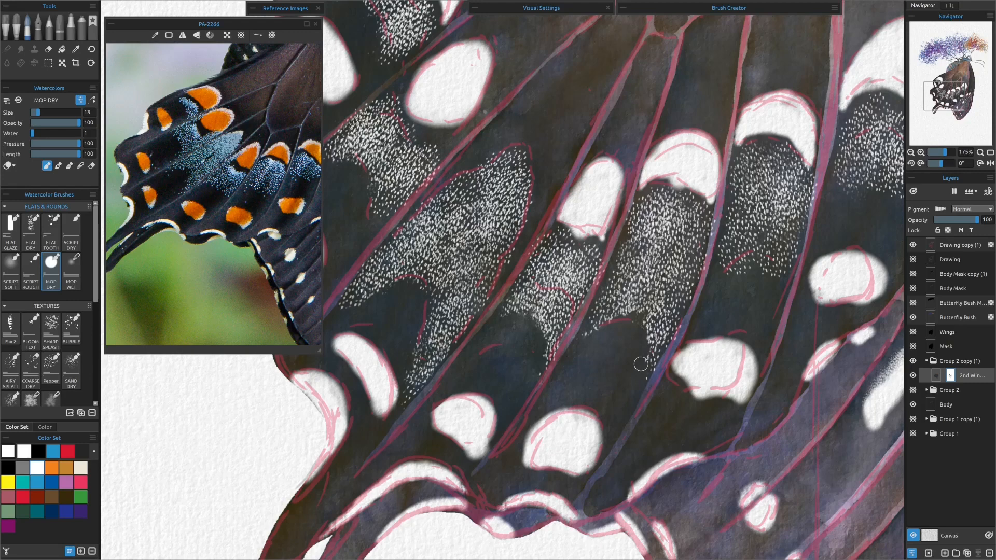
mouse_move(732, 309)
left_mouse_down()
mouse_move(618, 320)
mouse_move(630, 275)
mouse_move(649, 285)
mouse_move(630, 323)
left_mouse_up()
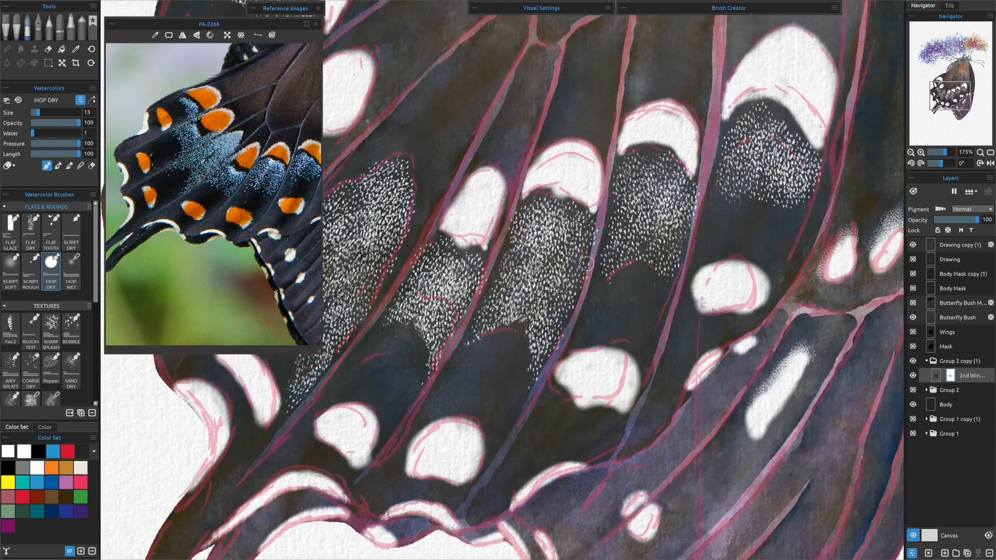
left_click_drag(288, 204, 200, 192)
mouse_move(729, 169)
left_mouse_down()
mouse_move(769, 203)
mouse_move(730, 194)
mouse_move(743, 181)
mouse_move(758, 202)
mouse_move(766, 191)
mouse_move(781, 200)
mouse_move(783, 183)
mouse_move(794, 201)
mouse_move(784, 180)
mouse_move(759, 177)
left_mouse_up()
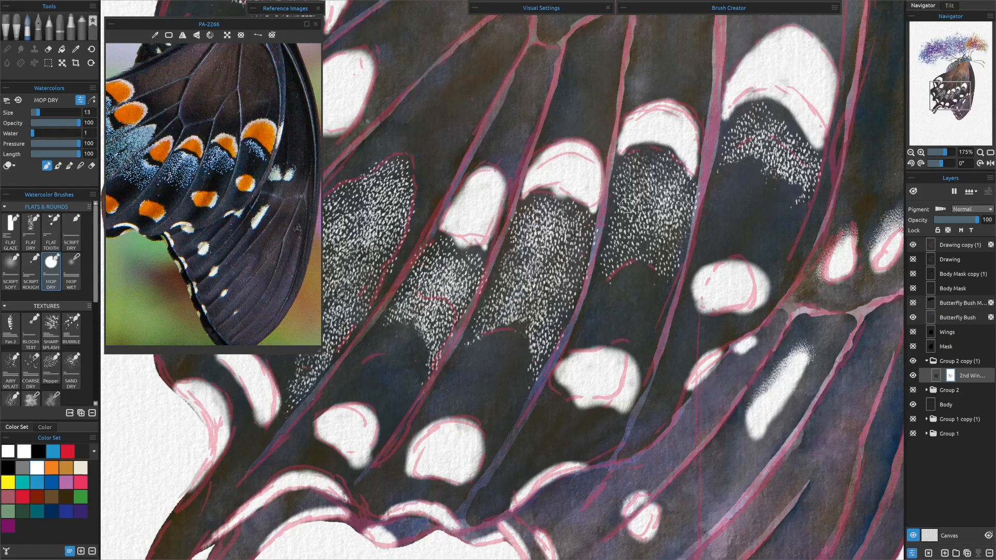
Break up the speckle patches below the middle crescent spots with finer white marks using the Pepper brush at size 25.
mouse_move(700, 432)
left_mouse_down()
mouse_move(562, 380)
mouse_move(681, 261)
left_mouse_up()
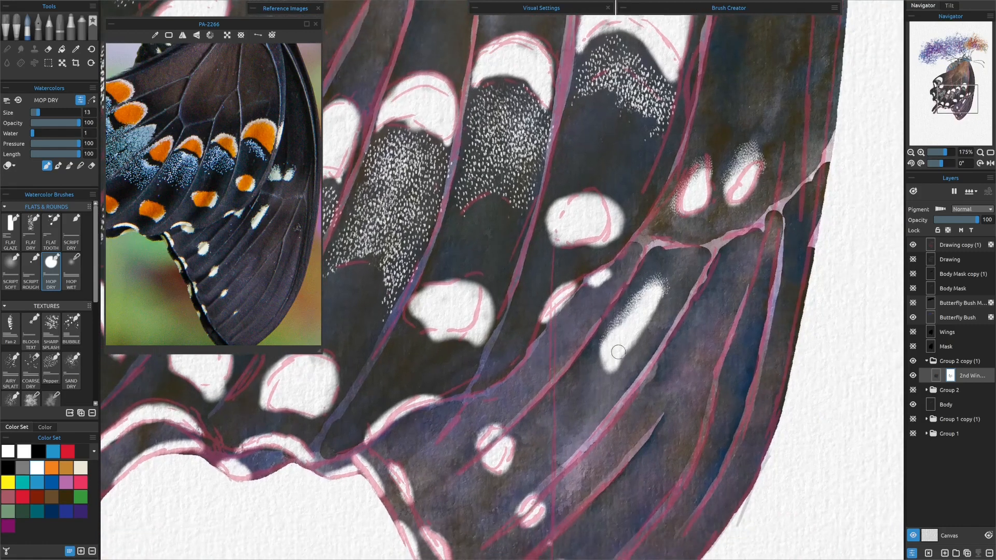
left_click_drag(399, 357, 569, 377)
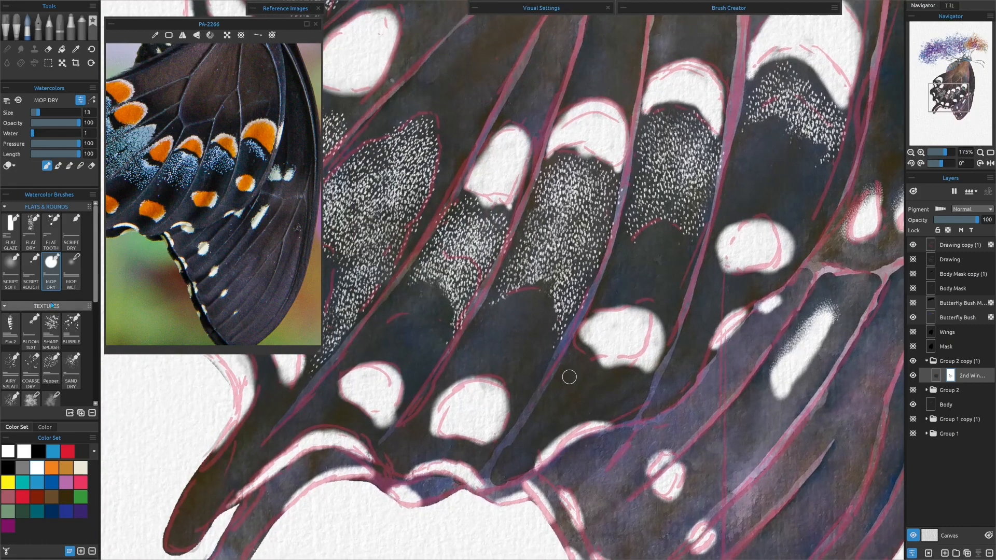
left_click(50, 370)
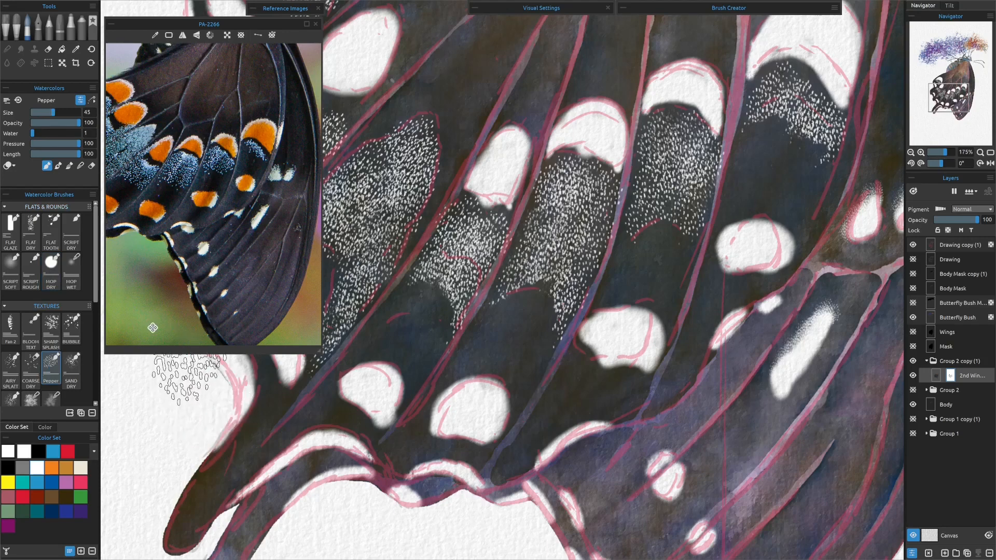
left_click_drag(53, 113, 43, 112)
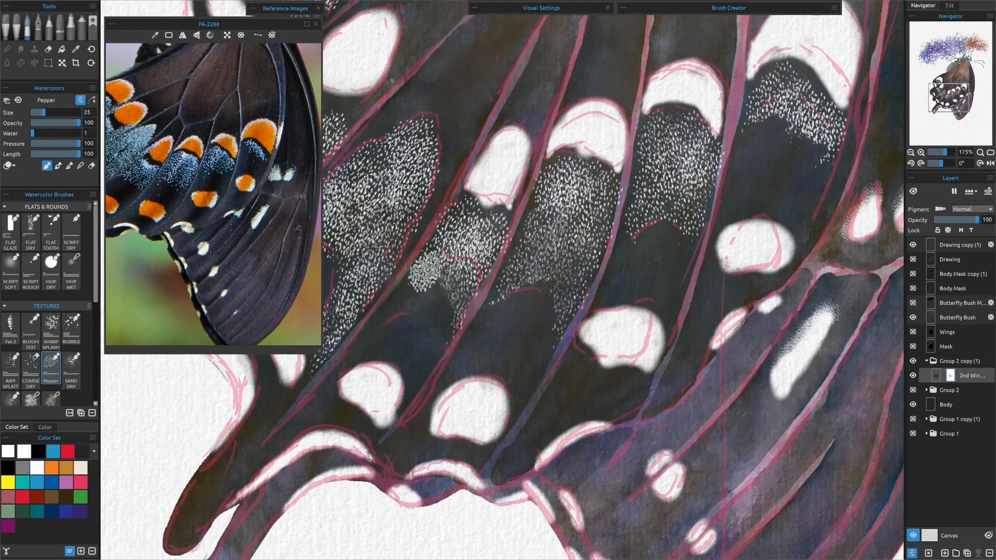
left_click_drag(490, 315, 621, 360)
mouse_move(479, 323)
left_mouse_down()
mouse_move(448, 384)
mouse_move(452, 395)
mouse_move(472, 343)
mouse_move(473, 377)
left_mouse_up()
left_click_drag(491, 291, 418, 304)
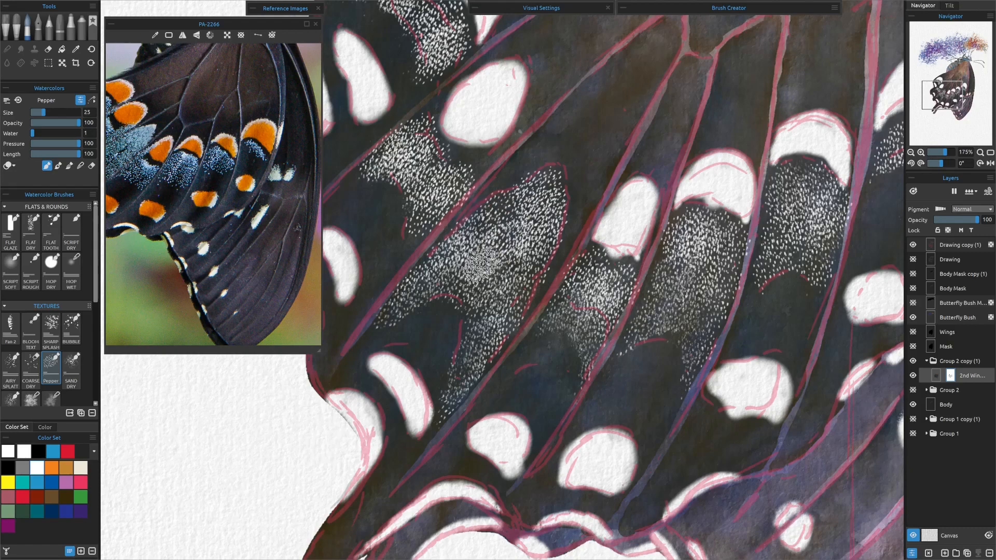
Refine the center of the large hindwing speckle patch with Pepper at size 25, using black and white in turn.
left_click(8, 471)
left_click_drag(546, 180, 543, 183)
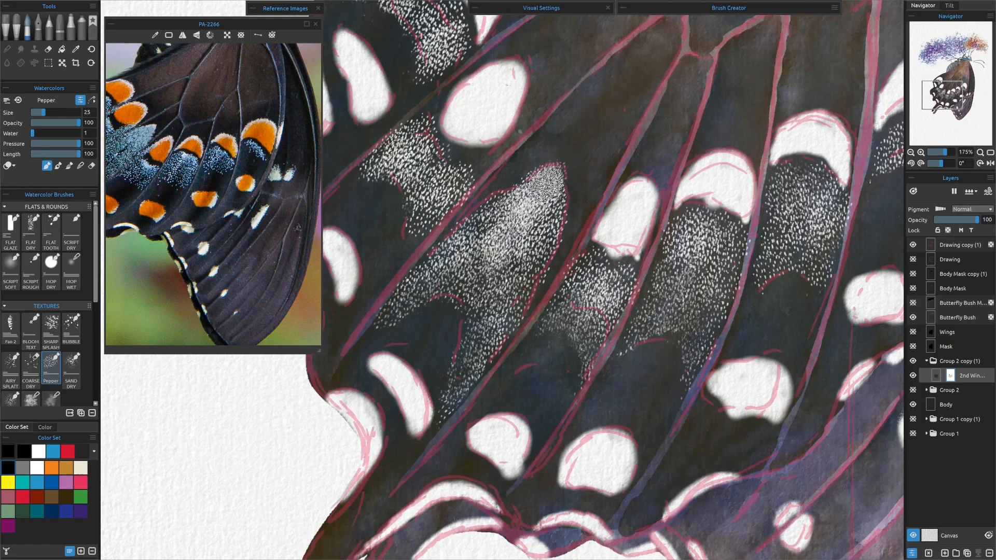
left_click(36, 468)
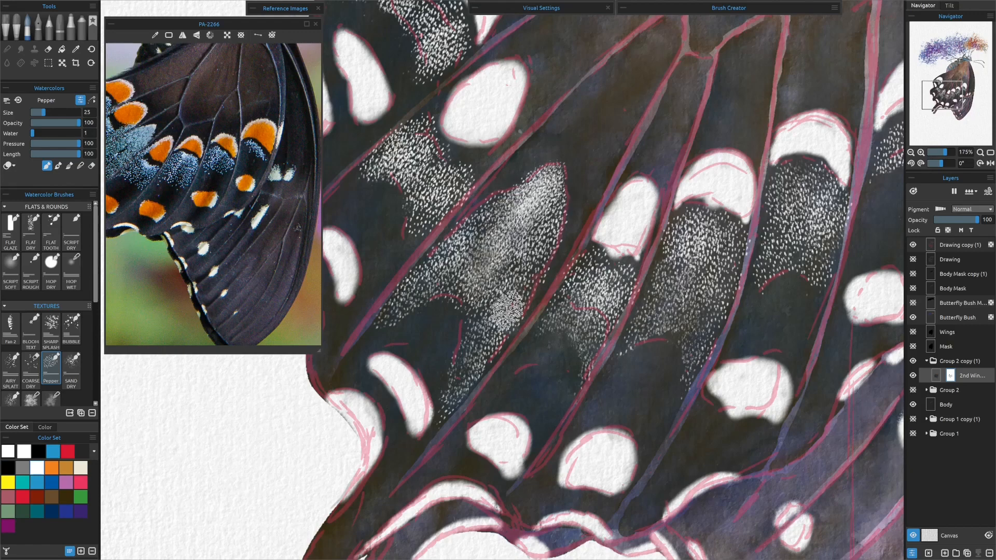
left_click_drag(436, 322, 536, 395)
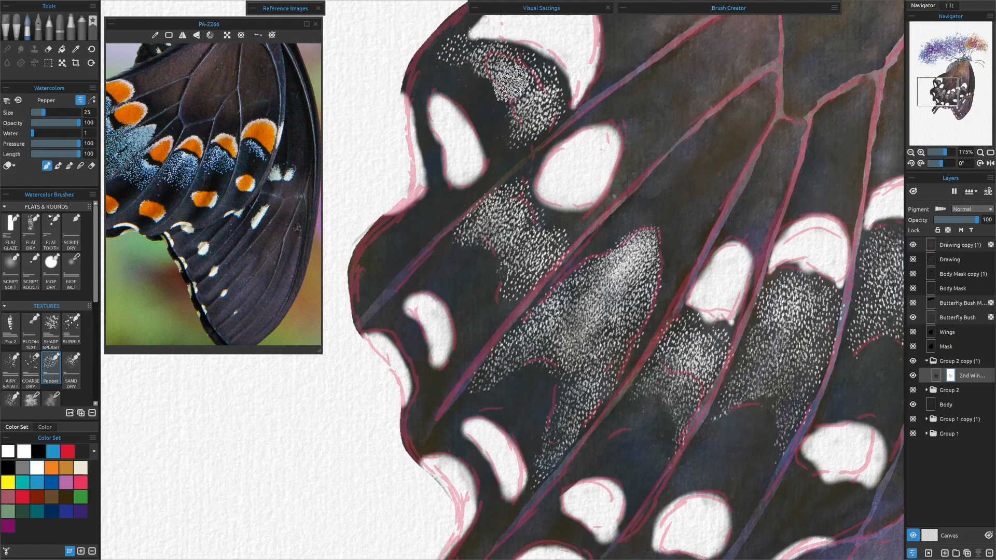
mouse_move(681, 484)
left_mouse_down()
mouse_move(494, 382)
mouse_move(382, 351)
left_mouse_up()
left_click_drag(626, 384, 540, 368)
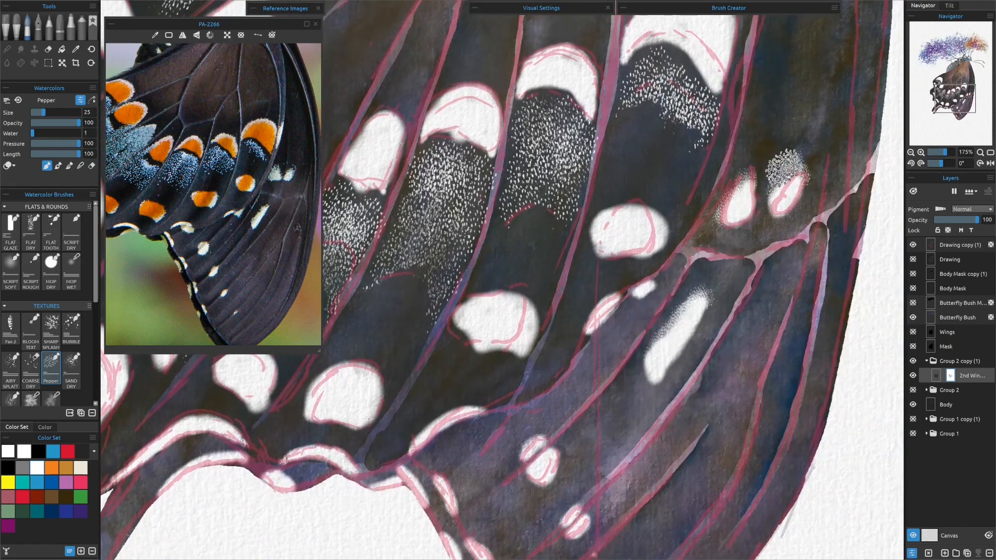
key("ctrl+0")
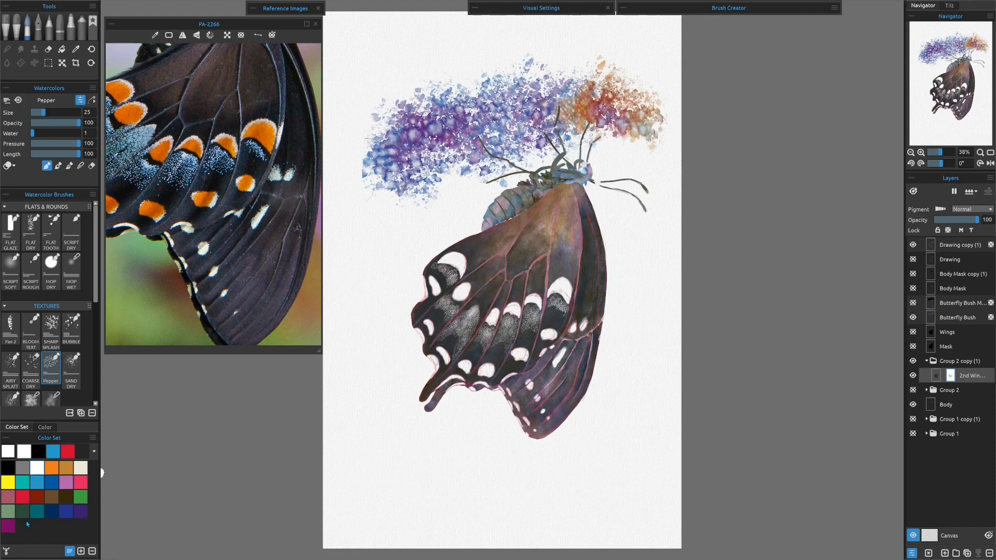
On the Orrange layer, paint the large crescent at the hindwing's upper-left edge orange with Script Soft and shade it dark red.
left_click(24, 494)
left_click(449, 258)
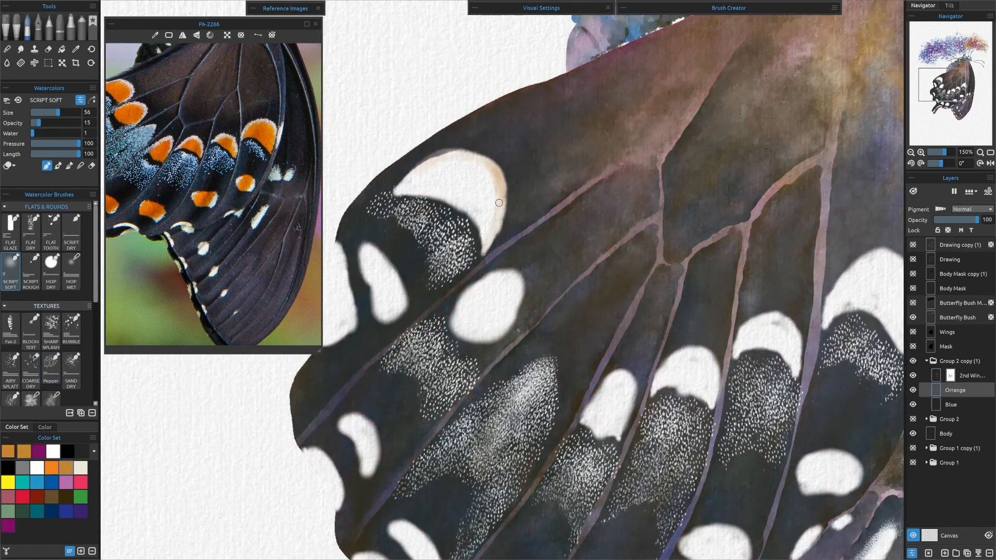
left_click_drag(410, 181, 490, 222)
left_click(80, 166)
left_click(46, 166)
left_click_drag(66, 123, 80, 123)
left_click(37, 497)
left_click_drag(448, 182, 480, 213)
Paint the elongated edge spot below the large upper-left crescent orange on the Orrange layer and blend in dark red shading.
left_click(950, 375)
left_click(8, 467)
left_click(958, 393)
left_click_drag(181, 166, 232, 172)
left_click(52, 468)
left_click_drag(368, 254, 394, 311)
left_click(37, 497)
left_click(80, 166)
Paint the oval spot beside the upper-left speckle patches orange and blend dark red into it.
left_click(65, 468)
left_click(46, 166)
left_click(51, 468)
left_click_drag(466, 332, 492, 290)
left_click(80, 166)
left_click(37, 497)
left_click(80, 166)
Paint the two narrow spots along the wing's left edge and the first middle crescent orange, shading the crescent dark red.
left_click(51, 467)
mouse_move(346, 423)
left_mouse_down()
mouse_move(369, 427)
mouse_move(371, 312)
left_mouse_up()
left_click_drag(404, 412, 437, 466)
mouse_move(596, 306)
left_mouse_down()
mouse_move(622, 267)
mouse_move(619, 280)
left_mouse_up()
left_click(36, 497)
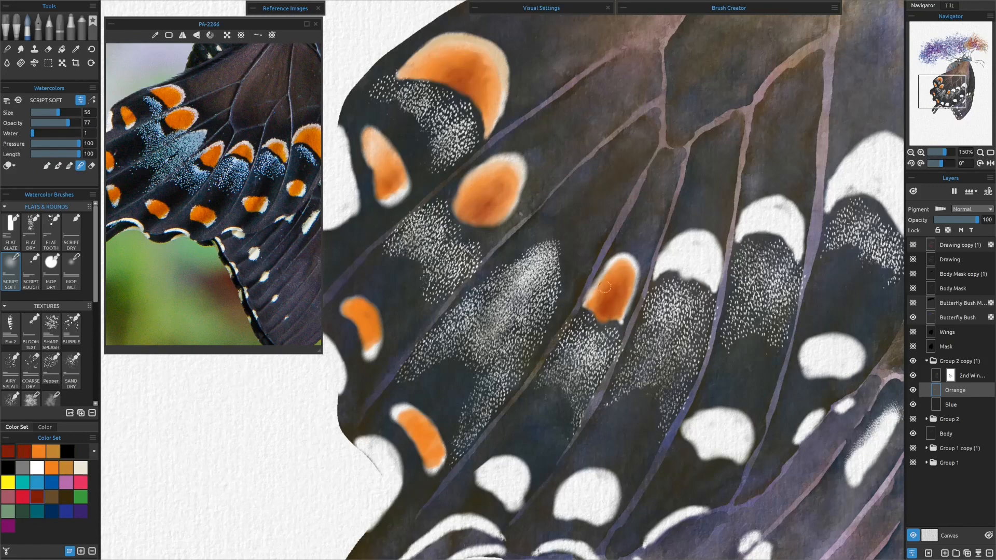
Paint the three rounded spots near the hindwing's lower edge orange with dark red shading on the Orrange layer.
left_click(950, 376)
left_click(8, 468)
left_click(36, 470)
left_click_drag(463, 422, 438, 279)
left_click(955, 390)
left_click(51, 468)
left_click_drag(461, 326, 490, 353)
left_click(37, 497)
left_click_drag(562, 368, 577, 342)
left_click(51, 467)
mouse_move(674, 286)
left_mouse_down()
mouse_move(680, 317)
mouse_move(712, 278)
left_mouse_up()
left_click(37, 497)
left_click_drag(695, 291, 545, 430)
Paint the two middle crescent spots capping the speckle patches orange and shade them dark red.
left_click(51, 468)
left_click_drag(490, 267, 539, 275)
left_click(37, 496)
left_click_drag(241, 152, 182, 172)
mouse_move(573, 226)
left_mouse_down()
mouse_move(622, 249)
mouse_move(620, 228)
left_mouse_up()
left_click(37, 497)
Paint the large right-hand crescent and the rounded spot below it orange, blending dark red into the crescent.
left_click(51, 468)
left_click_drag(666, 191, 734, 223)
left_click(81, 165)
left_click(37, 496)
left_click_drag(700, 156, 703, 187)
left_click(46, 167)
left_click_drag(641, 345, 669, 360)
On the Blue layer, tint the upper-left and large speckle patches with blue and teal using Script Soft.
scroll(467, 259, "up", 1)
left_click_drag(467, 259, 666, 395)
left_click_drag(207, 181, 258, 179)
left_click(950, 405)
left_click(36, 482)
left_click_drag(456, 264, 401, 207)
mouse_move(405, 358)
left_mouse_down()
mouse_move(461, 395)
mouse_move(446, 420)
left_mouse_up()
left_click(22, 482)
left_click_drag(477, 379, 482, 217)
left_click(37, 482)
left_click_drag(563, 241, 472, 322)
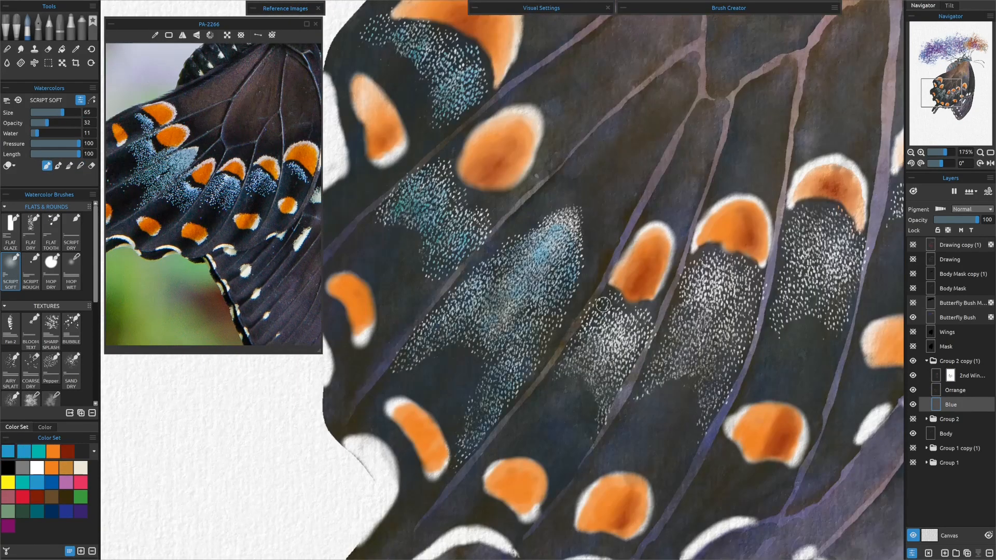
Tint the remaining speckle patches below the middle and right-hand crescents blue with Script Soft at size 65 and opacity 32.
left_click_drag(699, 375, 593, 328)
left_click_drag(526, 280, 498, 327)
left_click_drag(596, 221, 576, 324)
left_click_drag(630, 223, 612, 309)
left_click_drag(726, 300, 488, 316)
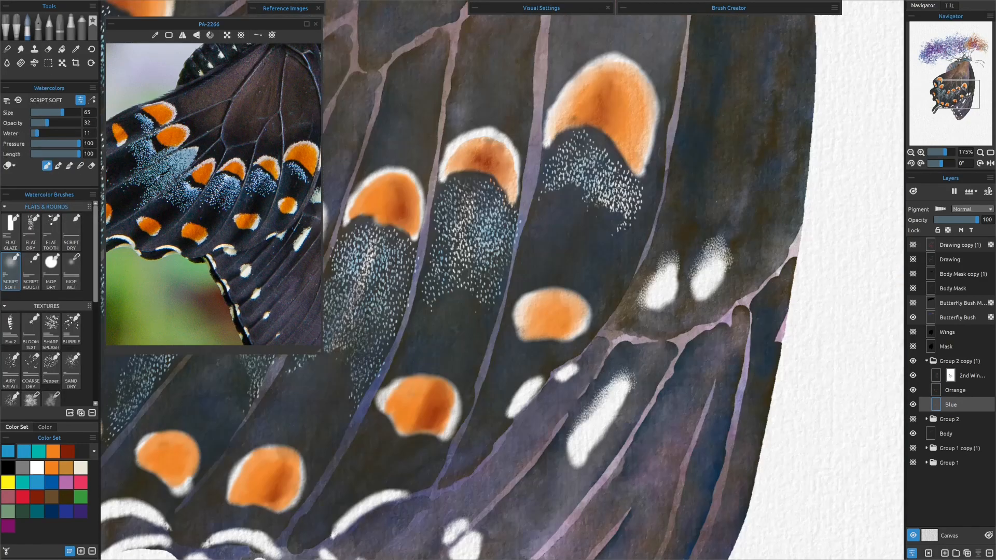
key("ctrl+0")
Mask out a long pale vein down the wing's right side in black with Script Rough at size 14 and opacity 73.
left_click(955, 390)
left_click(51, 270)
left_click(37, 467)
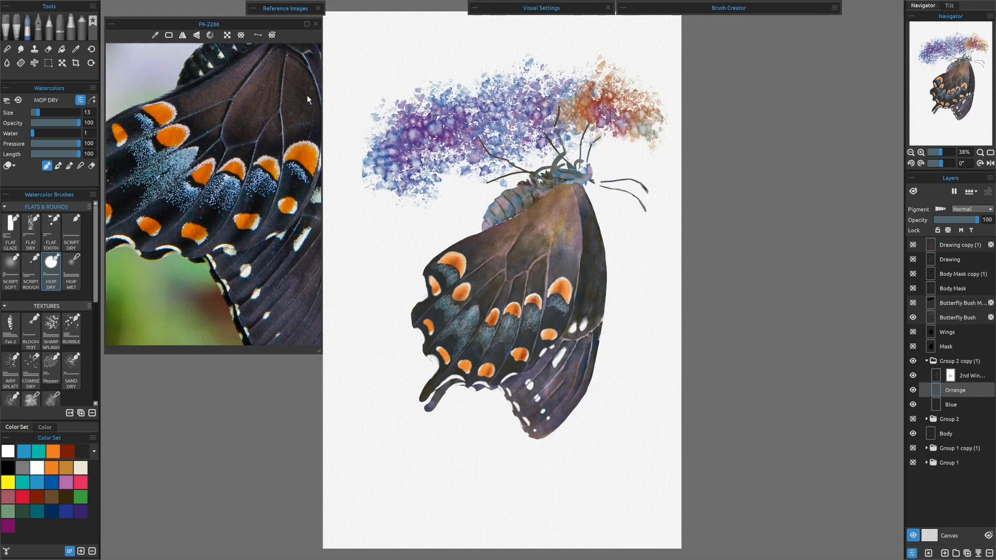
left_click_drag(271, 66, 209, 131)
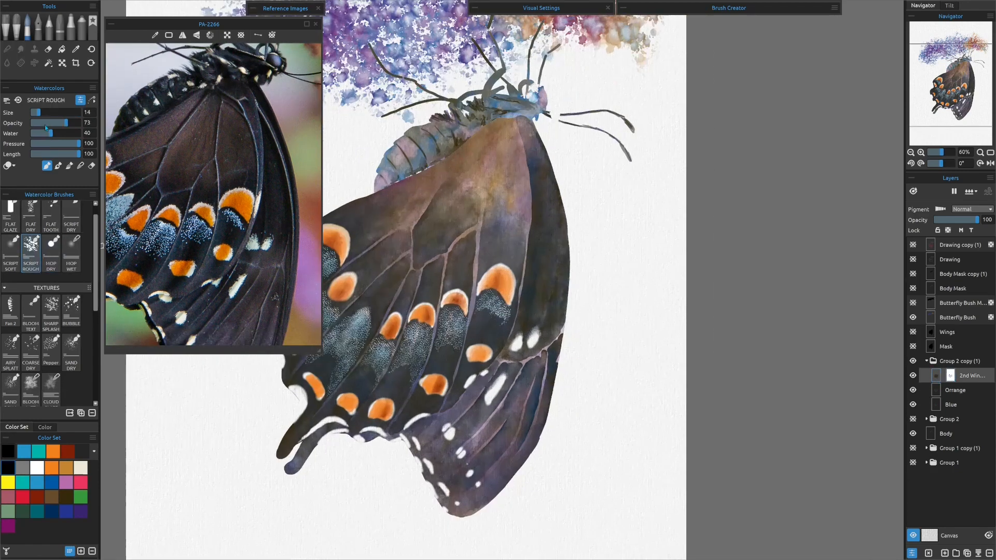
mouse_move(525, 151)
left_mouse_down()
mouse_move(540, 197)
mouse_move(556, 357)
mouse_move(538, 189)
left_mouse_up()
left_click(37, 467)
left_click(8, 468)
mouse_move(526, 152)
left_mouse_down()
mouse_move(537, 188)
mouse_move(532, 171)
left_mouse_up()
left_click(37, 468)
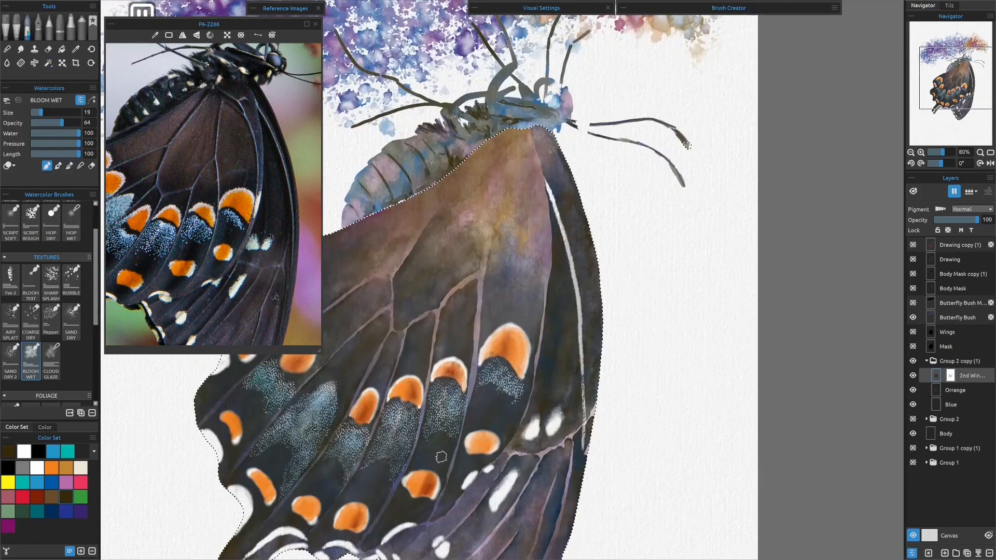
Darken the top of the wing beside the body in dark brown and dark blue with Bloom Wet at size 19, blending the color.
mouse_move(542, 171)
left_mouse_down()
mouse_move(554, 150)
mouse_move(568, 216)
left_mouse_up()
left_click_drag(536, 136, 473, 160)
left_click(51, 512)
left_click(80, 165)
mouse_move(540, 179)
left_mouse_down()
mouse_move(521, 162)
mouse_move(474, 162)
mouse_move(524, 142)
mouse_move(482, 148)
left_mouse_up()
left_click(47, 165)
left_click(81, 166)
mouse_move(523, 166)
left_mouse_down()
mouse_move(504, 192)
mouse_move(543, 139)
left_mouse_up()
left_click_drag(550, 237, 550, 258)
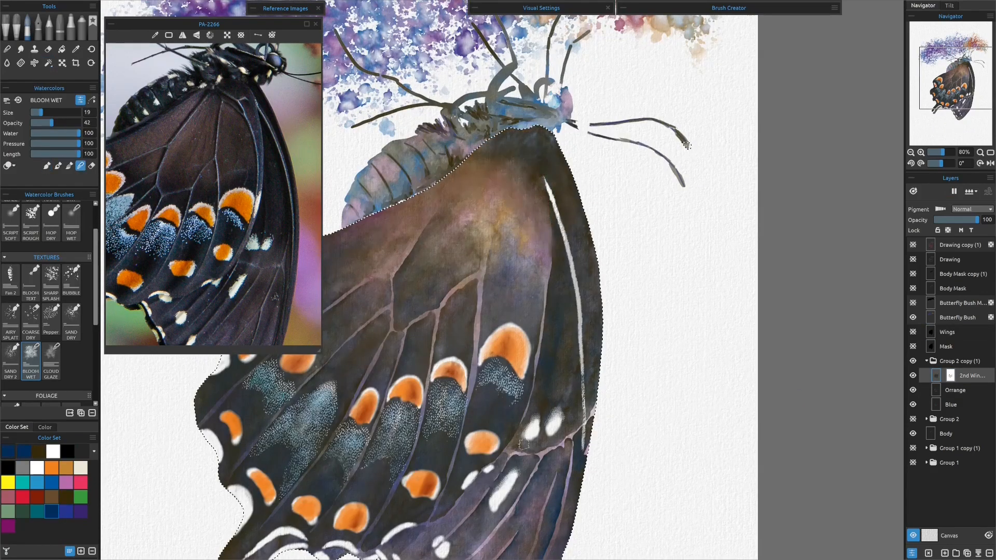
Paint pale veins fanning out from the wing's top near the body in black on the 2nd Wing layer's mask.
left_click(950, 375)
left_click(8, 468)
left_click(61, 123)
left_click(36, 112)
left_click(46, 166)
mouse_move(535, 147)
left_mouse_down()
mouse_move(549, 243)
mouse_move(522, 414)
left_mouse_up()
left_click_drag(548, 226, 527, 134)
left_click_drag(534, 156, 516, 149)
left_click_drag(535, 183, 492, 141)
mouse_move(503, 152)
left_mouse_down()
mouse_move(529, 179)
mouse_move(537, 212)
mouse_move(533, 353)
left_mouse_up()
left_click_drag(532, 184, 540, 316)
Extend the pale veins from the wing's center down between the orange spots and speckle patches with a resized brush.
left_click(37, 113)
left_click_drag(504, 164, 443, 484)
left_click(36, 113)
left_click_drag(477, 332, 435, 511)
mouse_move(479, 276)
left_mouse_down()
mouse_move(433, 352)
mouse_move(373, 521)
left_mouse_up()
mouse_move(405, 330)
left_mouse_down()
mouse_move(386, 402)
mouse_move(329, 510)
left_mouse_up()
mouse_move(437, 311)
left_mouse_down()
mouse_move(392, 331)
mouse_move(321, 456)
left_mouse_up()
Lighten the branching veins across the left part of the wing on the mask.
left_click_drag(337, 409, 461, 362)
left_click_drag(515, 223, 515, 283)
left_click_drag(615, 102, 515, 224)
left_click_drag(515, 224, 345, 354)
left_click_drag(513, 260, 362, 415)
Lighten the veins running through the small purple wing section below the orange spots.
left_click_drag(570, 404, 490, 197)
mouse_move(585, 199)
left_mouse_down()
mouse_move(500, 313)
mouse_move(483, 355)
left_mouse_up()
left_click_drag(582, 273, 525, 356)
left_click_drag(551, 199, 457, 310)
Deepen the wing's upper tip and edge around the veins in dark brown and dark blue with Bloom Wet at size 15.
left_click_drag(585, 200, 627, 167)
left_click_drag(624, 183, 629, 229)
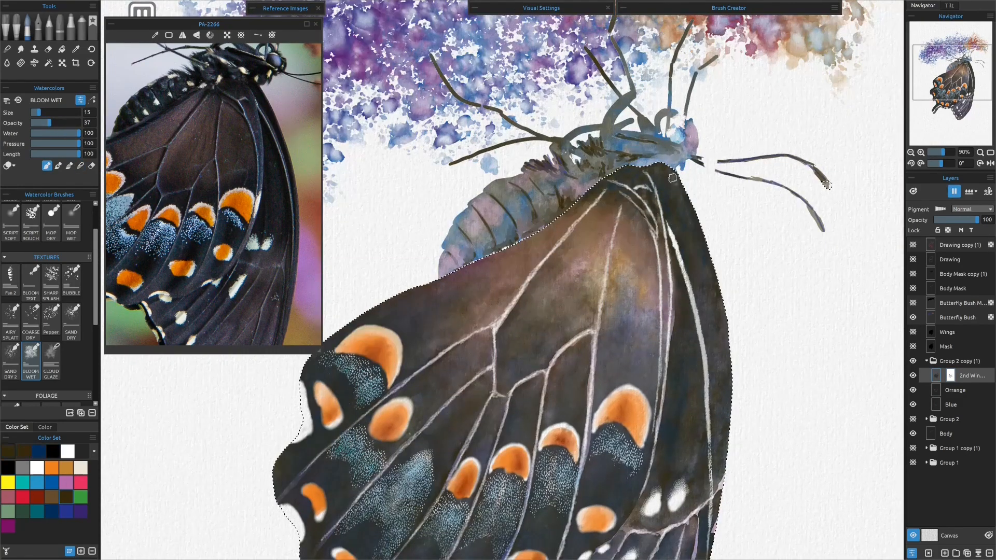
mouse_move(577, 209)
left_mouse_down()
mouse_move(385, 306)
mouse_move(435, 290)
left_mouse_up()
left_click(52, 512)
left_click(81, 165)
left_click_drag(674, 177, 705, 276)
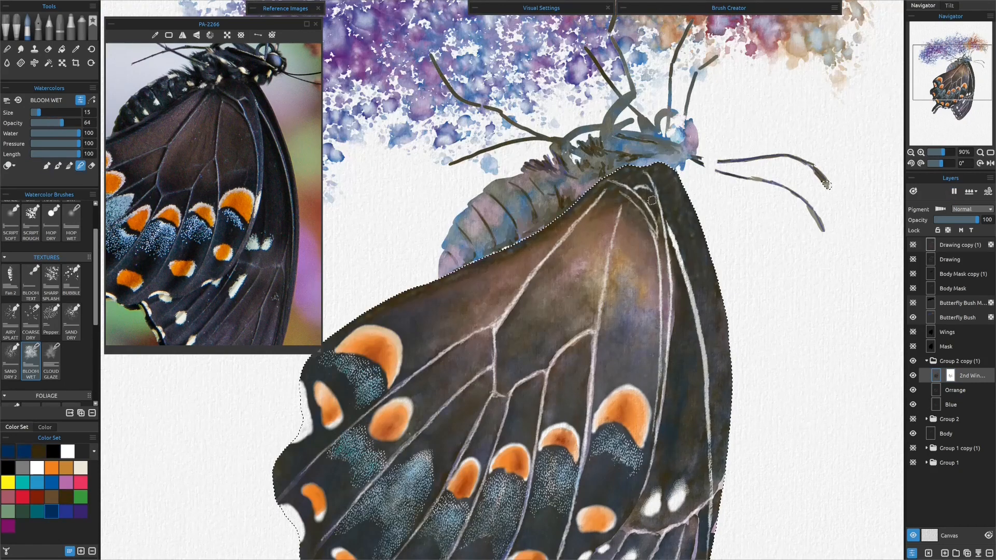
Glaze the upper middle of the wing in dark brown and dark blue with Bloom Wet at size 31 and opacity 28, reducing water to 1.
key("ctrl+0")
scroll(552, 258, "up", 5)
key("bracketright")
left_click_drag(564, 270, 590, 234)
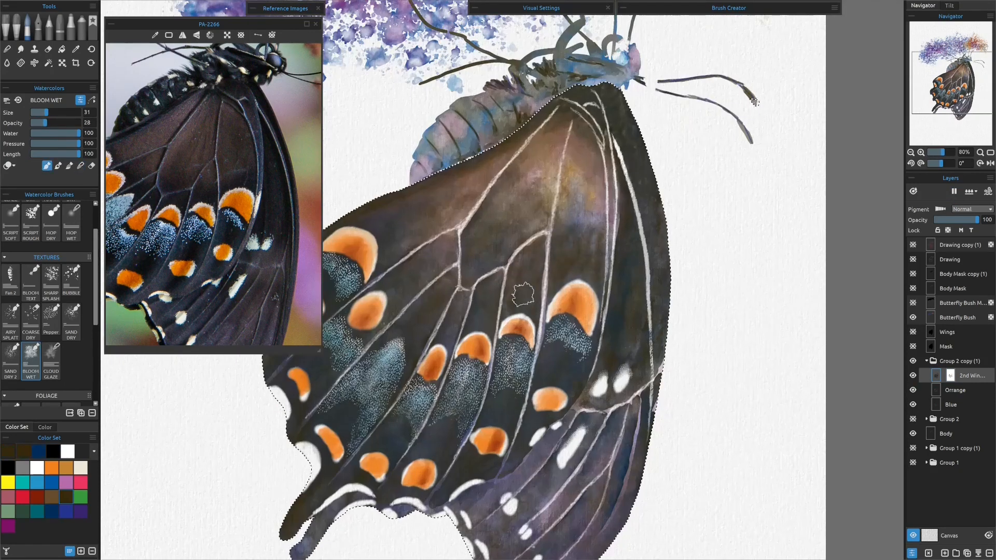
left_click_drag(79, 133, 31, 133)
left_click(51, 511)
left_click_drag(594, 223, 577, 272)
key("ctrl+0")
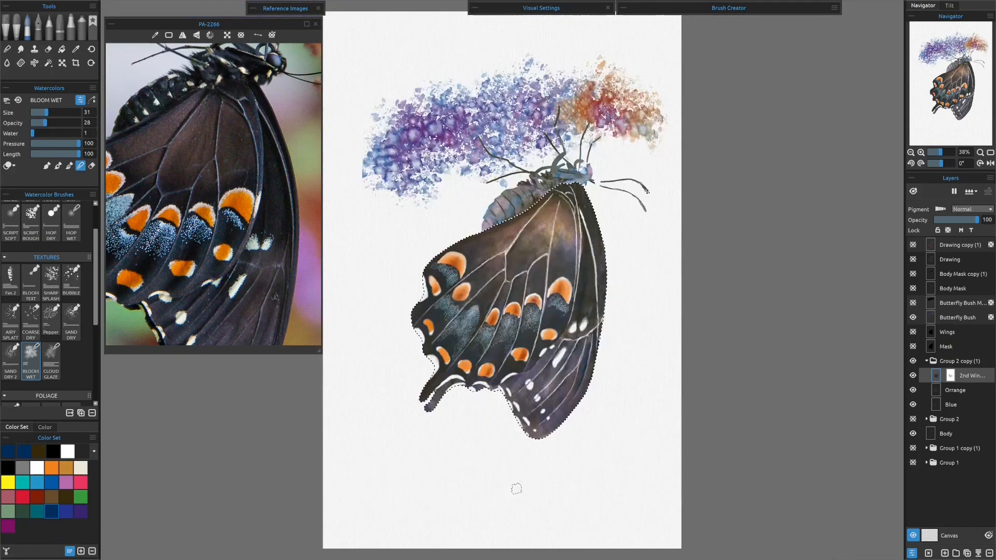
Glaze dark blue over the speckled patches on the Blue layer with Bloom Wet.
left_click(950, 404)
scroll(643, 327, "up", 5)
left_click(47, 166)
mouse_move(528, 400)
left_mouse_down()
mouse_move(487, 121)
mouse_move(470, 355)
left_mouse_up()
left_click_drag(444, 84, 485, 222)
left_click_drag(445, 123, 421, 290)
Adjust Bloom Wet's size and opacity and build up more dark blue over the remaining speckled areas of the wing.
left_click_drag(39, 112, 38, 113)
left_click_drag(40, 123, 43, 123)
left_click_drag(383, 150, 336, 213)
mouse_move(394, 280)
left_mouse_down()
mouse_move(532, 252)
mouse_move(464, 422)
left_mouse_up()
left_click_drag(476, 247, 438, 332)
left_click_drag(472, 222, 331, 365)
left_click_drag(471, 186, 342, 280)
left_click_drag(571, 65, 474, 183)
left_click_drag(575, 123, 517, 228)
Return to the 2nd Wing layer, lower the brush opacity and begin darkening the wing in dark brown.
left_click(971, 375)
left_click(66, 496)
mouse_move(42, 123)
left_mouse_down()
mouse_move(59, 123)
mouse_move(36, 133)
left_mouse_up()
left_click_drag(582, 87, 560, 186)
left_click(81, 166)
left_click(47, 166)
Deepen the dark brown areas between the veins and along the wing's outer edge.
left_click_drag(541, 97, 434, 201)
left_click_drag(469, 186, 471, 229)
left_click_drag(555, 265, 550, 303)
left_click_drag(513, 243, 509, 298)
left_click_drag(651, 198, 656, 222)
left_click_drag(661, 317, 648, 399)
Blend the dark paint along the outer edge of the lower purple wing section.
left_click(80, 166)
left_click_drag(661, 344, 615, 371)
left_click_drag(624, 371, 555, 473)
left_click_drag(648, 395, 639, 439)
Glaze indigo over the lower purple wing section on the Blue layer at a reduced brush opacity.
left_click(967, 406)
left_click(66, 511)
left_click_drag(59, 123, 37, 123)
left_click(47, 166)
mouse_move(673, 327)
left_mouse_down()
mouse_move(625, 371)
mouse_move(567, 484)
left_mouse_up()
scroll(518, 383, "up", 2)
Add a layer named Pale Green above Blue and start tinting the white wing-edge spots in ochre.
left_click(945, 553)
double_click(958, 404)
type("Pale Green")
key("Return")
left_click(66, 468)
left_click_drag(370, 413, 404, 388)
left_click_drag(36, 134, 43, 133)
Tint the white spots across the lower part of the wing in ochre.
left_click(22, 511)
left_click(65, 468)
left_click_drag(450, 407, 416, 411)
left_click_drag(590, 421, 602, 446)
left_click_drag(621, 373, 572, 399)
left_click_drag(778, 291, 742, 349)
left_click_drag(638, 394, 562, 291)
Glaze pale green over the light spots and speckled patches of the wing.
left_click(8, 512)
left_click_drag(541, 406, 561, 442)
left_click_drag(677, 231, 697, 202)
left_click_drag(724, 132, 768, 112)
left_click_drag(444, 443, 671, 453)
left_click_drag(457, 144, 473, 179)
left_click_drag(508, 244, 519, 280)
Warm the pale spots along the wing's scalloped left edge with ochre, then switch back to pale green.
left_click(66, 468)
left_click_drag(482, 207, 472, 460)
left_click_drag(467, 261, 458, 291)
left_click(8, 511)
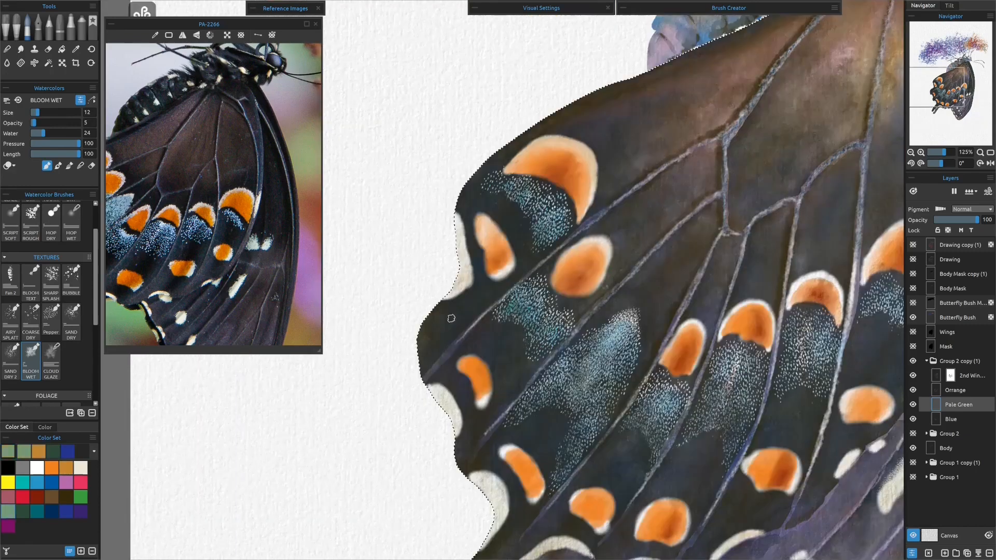
Darken the purple wing section around its elongated pale spot in dark brown on the 2nd Wing layer at opacity 43.
key("ctrl+minus")
left_click_drag(726, 415, 535, 237)
left_click(971, 376)
left_click(66, 496)
left_click(80, 165)
left_click_drag(34, 123, 52, 123)
left_click_drag(562, 282, 540, 299)
left_click(47, 166)
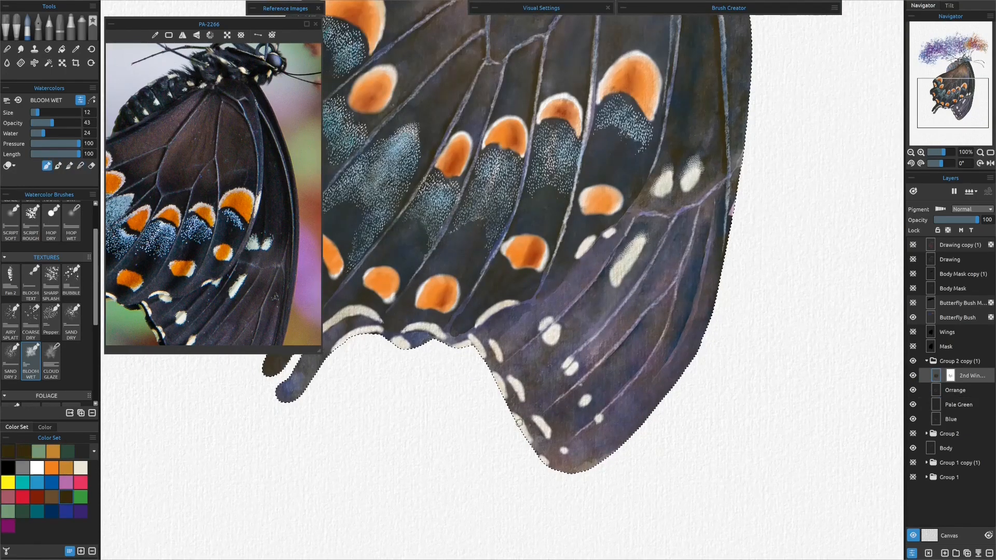
left_click_drag(617, 233, 557, 306)
Shade between the pale spots in the purple wing section with dark blue and dark brown, blending the strokes.
left_click(52, 512)
left_click(81, 165)
left_click_drag(599, 265, 560, 311)
left_click(46, 166)
left_click(65, 496)
left_click(80, 165)
left_click_drag(619, 335, 597, 344)
Deepen the bands between the veins of the purple wing section in dark brown and blend them.
left_click(47, 165)
left_click_drag(655, 239, 576, 345)
mouse_move(679, 241)
left_mouse_down()
mouse_move(666, 280)
mouse_move(607, 343)
left_mouse_up()
left_click(51, 511)
left_click(81, 165)
left_click_drag(659, 279, 650, 302)
Clear the selection and blend the paint along the butterfly's thorax and abdomen on the Body layer.
key("ctrl+d")
key("ctrl+0")
left_click(945, 448)
scroll(513, 208, "up", 4)
left_click_drag(566, 221, 551, 233)
left_click_drag(539, 236, 441, 281)
Shade the thorax and abdomen with dark brown, then glaze dark blue over the thorax at a lower opacity.
left_click(66, 496)
left_click(48, 166)
left_click_drag(581, 200, 538, 236)
left_click_drag(631, 168, 599, 189)
left_click_drag(562, 227, 422, 295)
left_click(51, 512)
left_click_drag(51, 123, 43, 123)
left_click_drag(637, 164, 596, 202)
left_click(81, 165)
Add fine dark brown hairs and details on the thorax with Script Dry at size 7 and opacity 83.
scroll(57, 269, "up", 2)
left_click(71, 232)
left_click(66, 497)
left_click_drag(34, 112, 56, 123)
left_click_drag(643, 156, 520, 258)
left_click_drag(480, 209, 490, 214)
left_click_drag(56, 123, 72, 123)
left_click_drag(482, 207, 497, 216)
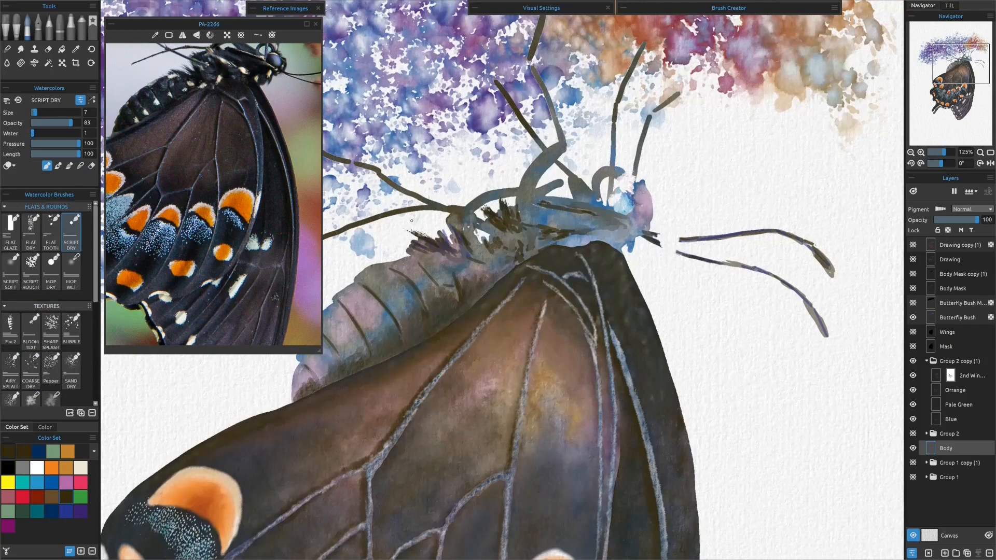
Paint a tuft of dark brown hairs where the abdomen meets the thorax with Script Dry at size 8 and opacity 70.
left_click(50, 269)
left_click(71, 231)
left_click_drag(439, 239, 428, 224)
mouse_move(427, 243)
left_mouse_down()
mouse_move(412, 227)
mouse_move(399, 249)
left_mouse_up()
mouse_move(415, 255)
left_mouse_down()
mouse_move(392, 259)
mouse_move(398, 240)
mouse_move(424, 230)
left_mouse_up()
Darken the underside of the thorax above the wing joint in dark brown with Bloom Wet at opacity 51.
left_click(51, 511)
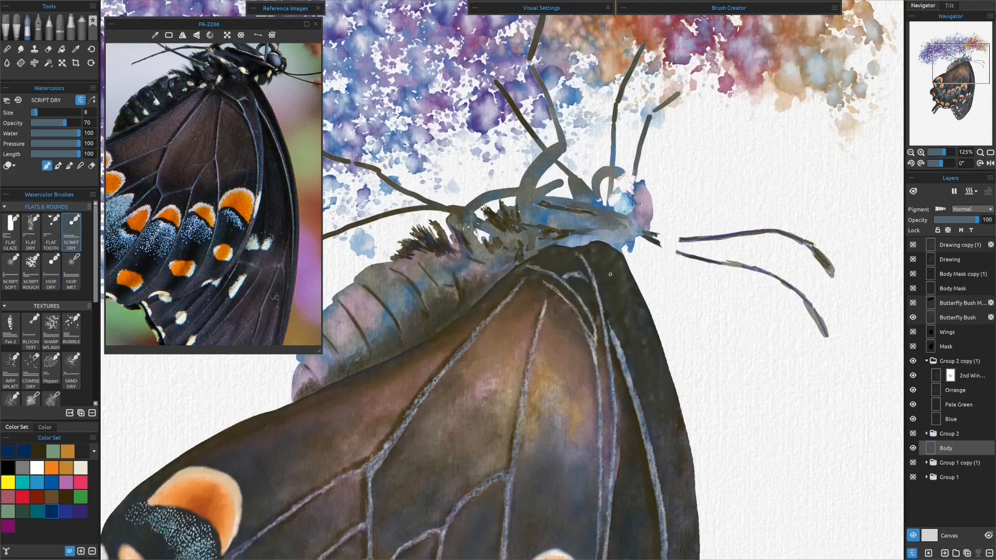
scroll(47, 322, "down", 3)
left_click(31, 328)
left_click_drag(42, 123, 56, 123)
left_click(66, 497)
mouse_move(522, 255)
left_mouse_down()
mouse_move(545, 230)
mouse_move(607, 233)
left_mouse_up()
mouse_move(593, 238)
left_mouse_down()
mouse_move(571, 245)
mouse_move(625, 241)
left_mouse_up()
Bring the head into view in the reference, then color the eye blue and blend dark brown around it.
left_click_drag(255, 110, 242, 200)
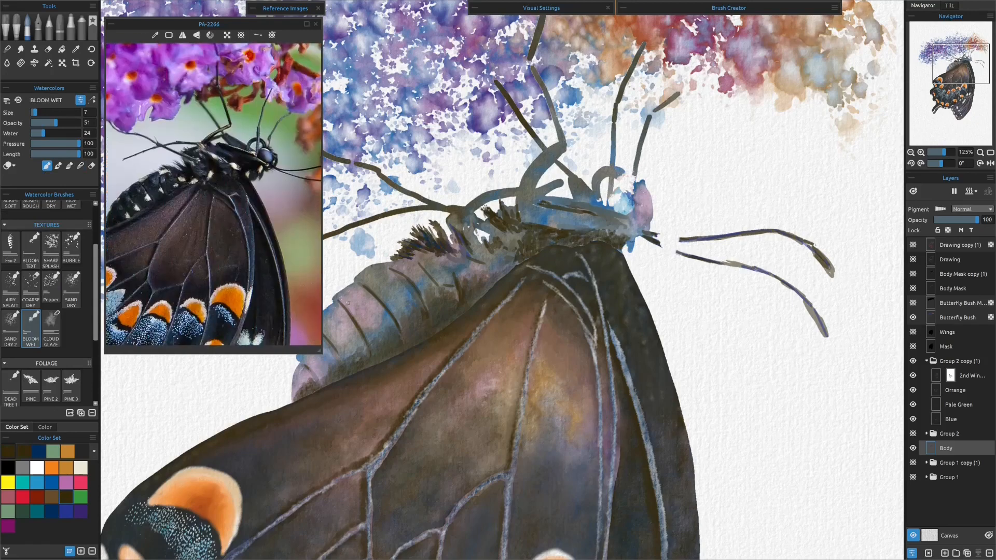
scroll(243, 200, "up", 3)
left_click(37, 482)
mouse_move(617, 191)
left_mouse_down()
mouse_move(625, 208)
mouse_move(627, 191)
left_mouse_up()
left_click(66, 497)
left_click(81, 165)
mouse_move(618, 211)
left_mouse_down()
mouse_move(632, 191)
mouse_move(628, 176)
mouse_move(631, 185)
left_mouse_up()
Shade the legs, the upper thorax and the area around the head in dark brown with Bloom Wet.
left_click(51, 511)
left_click(47, 166)
left_click(80, 165)
left_click(66, 497)
left_click(46, 165)
mouse_move(613, 147)
left_mouse_down()
mouse_move(611, 204)
mouse_move(598, 203)
left_mouse_up()
mouse_move(546, 201)
left_mouse_down()
mouse_move(570, 205)
mouse_move(559, 184)
left_mouse_up()
left_click_drag(545, 223, 581, 229)
mouse_move(552, 160)
left_mouse_down()
mouse_move(525, 216)
mouse_move(468, 213)
left_mouse_up()
left_click(80, 166)
left_click(47, 166)
left_click(80, 166)
Add a mask to the Body layer and carve fine detail around the eye and curled proboscis in black with Script Dry.
left_click(988, 191)
scroll(51, 290, "up", 3)
left_click(71, 232)
left_click(7, 468)
left_click(36, 468)
left_click(8, 467)
left_click_drag(598, 194, 609, 170)
mouse_move(601, 195)
left_mouse_down()
mouse_move(615, 176)
mouse_move(652, 209)
mouse_move(642, 226)
mouse_move(631, 197)
left_mouse_up()
left_click(971, 375)
left_click(930, 448)
Deepen the shadow around the eye and face in dark brown with Bloom Wet on the Body layer.
scroll(51, 312, "down", 3)
left_click(31, 326)
left_click(66, 497)
left_click(46, 165)
mouse_move(620, 210)
left_mouse_down()
mouse_move(642, 226)
mouse_move(630, 253)
mouse_move(654, 220)
left_mouse_up()
left_click(51, 512)
Paint short dark brown hairs beneath the head with Script Dry at size 4 and opacity 100.
scroll(51, 290, "up", 3)
left_click(71, 232)
left_click(66, 497)
left_click_drag(635, 238, 629, 259)
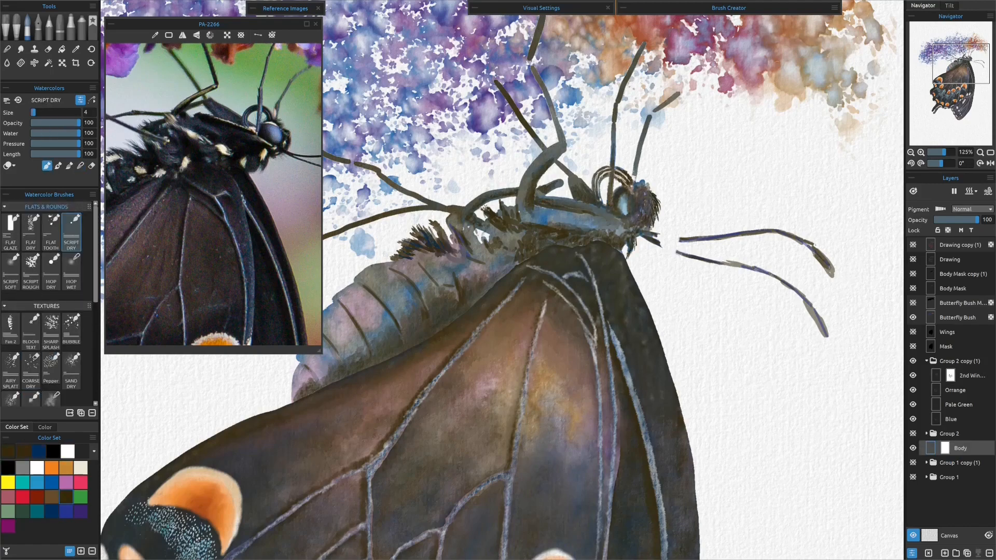
Darken both antennae with dark brown strokes along their full length using Bloom Wet on the Body layer.
left_click_drag(700, 238, 441, 228)
scroll(414, 208, "down", 2)
scroll(50, 311, "down", 3)
left_click(31, 342)
scroll(453, 189, "up", 3)
mouse_move(342, 204)
left_mouse_down()
mouse_move(383, 222)
mouse_move(564, 210)
left_mouse_up()
left_click_drag(550, 203, 589, 250)
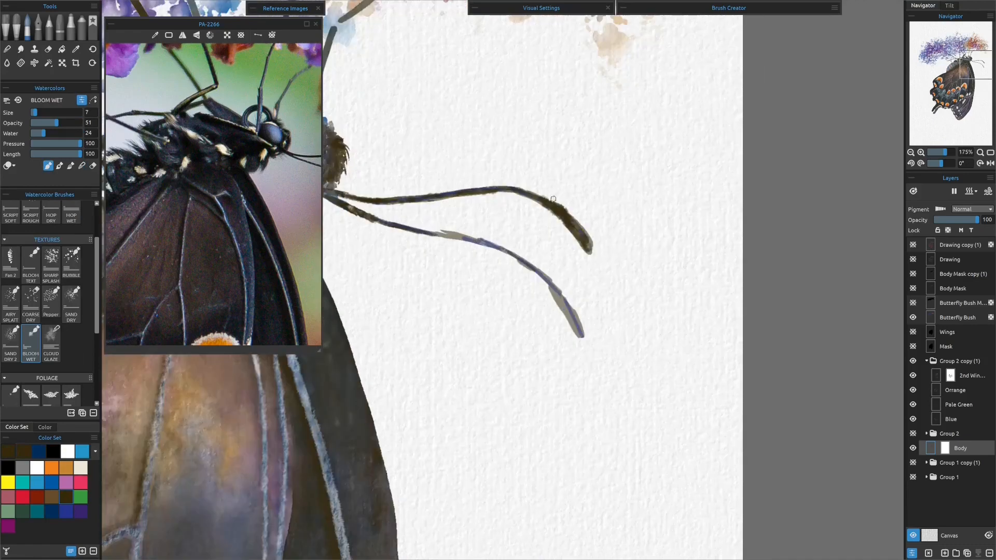
left_click_drag(552, 285, 581, 334)
left_click_drag(497, 246, 548, 278)
left_click_drag(436, 234, 497, 248)
Clean up the edge of the lower antenna with the Round Soft 2 eraser at size 4.
left_click(48, 50)
left_click(31, 250)
left_click_drag(65, 113, 33, 113)
left_click_drag(516, 258, 532, 271)
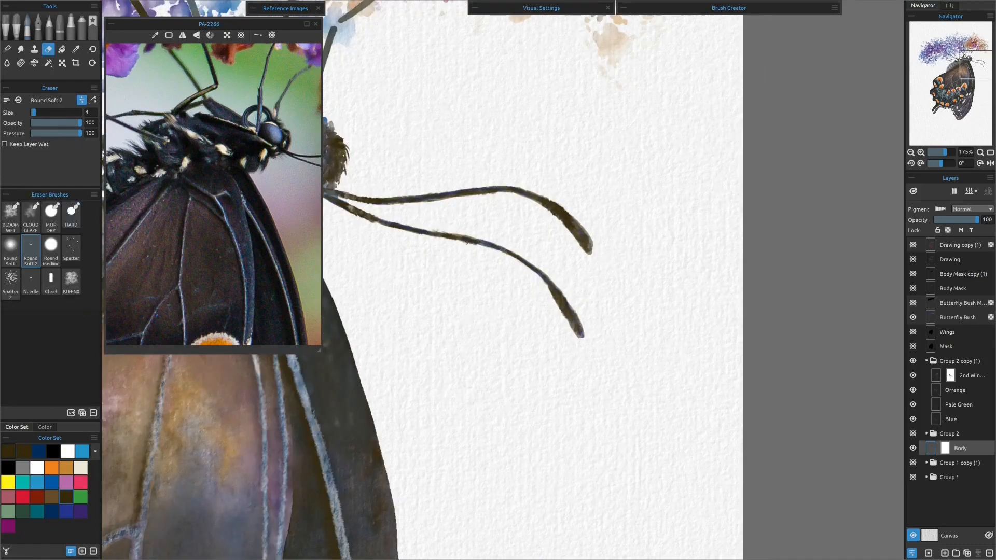
Roughen the edges of the wing's orange and cream spots in white with Sharp Splash at size 12 on the 2nd wing layer's mask.
scroll(467, 243, "down", 5)
left_click(950, 375)
left_click(28, 27)
left_click(51, 331)
left_click(37, 467)
scroll(477, 260, "up", 5)
mouse_move(526, 203)
left_mouse_down()
mouse_move(487, 90)
mouse_move(589, 97)
left_mouse_up()
left_click_drag(415, 175, 528, 211)
mouse_move(370, 283)
left_mouse_down()
mouse_move(418, 337)
mouse_move(424, 410)
left_mouse_up()
left_click_drag(357, 363, 436, 338)
left_click_drag(409, 378, 345, 441)
left_click_drag(571, 389, 476, 291)
left_click_drag(604, 205, 614, 335)
left_click_drag(510, 334, 523, 241)
mouse_move(523, 241)
left_mouse_down()
mouse_move(644, 223)
mouse_move(744, 84)
left_mouse_up()
left_click_drag(395, 482, 337, 386)
left_click_drag(275, 423, 334, 472)
left_click_drag(534, 86, 238, 10)
left_click_drag(539, 265, 596, 192)
left_click_drag(666, 241, 804, 184)
left_click_drag(669, 241, 780, 255)
left_click_drag(249, 498, 575, 217)
mouse_move(521, 214)
left_mouse_down()
mouse_move(527, 324)
mouse_move(471, 225)
left_mouse_up()
left_click_drag(397, 282, 433, 459)
left_click_drag(497, 456, 483, 312)
left_click_drag(435, 409, 676, 335)
left_click_drag(547, 397, 528, 425)
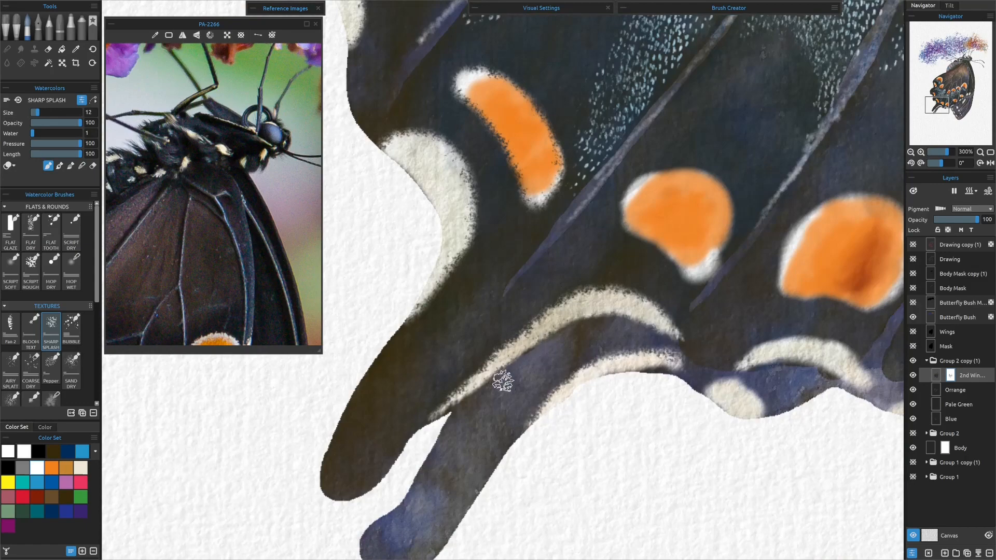
left_click_drag(685, 150, 453, 139)
left_click_drag(480, 254, 464, 267)
mouse_move(568, 211)
left_mouse_down()
mouse_move(542, 292)
mouse_move(645, 290)
left_mouse_up()
left_click_drag(778, 135, 555, 315)
mouse_move(609, 247)
left_mouse_down()
mouse_move(588, 304)
mouse_move(700, 348)
left_mouse_up()
mouse_move(627, 442)
left_mouse_down()
mouse_move(528, 467)
mouse_move(516, 325)
left_mouse_up()
left_click_drag(685, 332, 698, 381)
left_click_drag(596, 446, 561, 301)
left_click_drag(597, 435, 560, 362)
left_click_drag(591, 404, 561, 257)
left_click_drag(781, 342, 796, 354)
left_click_drag(762, 270, 728, 304)
left_click_drag(631, 136, 642, 318)
left_click_drag(726, 155, 640, 360)
mouse_move(767, 108)
left_mouse_down()
mouse_move(682, 313)
mouse_move(562, 305)
left_mouse_up()
left_click_drag(596, 172, 583, 344)
left_click_drag(553, 162, 542, 262)
mouse_move(679, 130)
left_mouse_down()
mouse_move(734, 190)
mouse_move(693, 323)
left_mouse_up()
mouse_move(746, 213)
left_mouse_down()
mouse_move(578, 207)
mouse_move(563, 291)
left_mouse_up()
left_click_drag(505, 311, 511, 370)
Work over the orange wing spots with Bloom Wet at size 11 on the Orrange layer.
scroll(51, 311, "down", 3)
left_click(31, 316)
left_click(955, 389)
left_click_drag(397, 318, 501, 309)
scroll(501, 309, "down", 3)
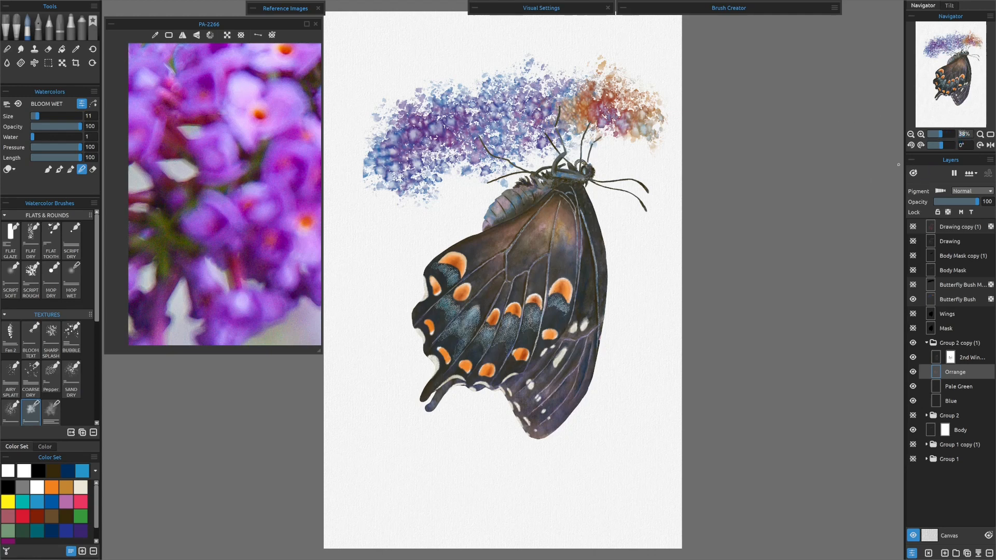
Examine the wing spots, veins, body and flower cluster against the reference photo, from overview to close-up.
type("62")
key("Return")
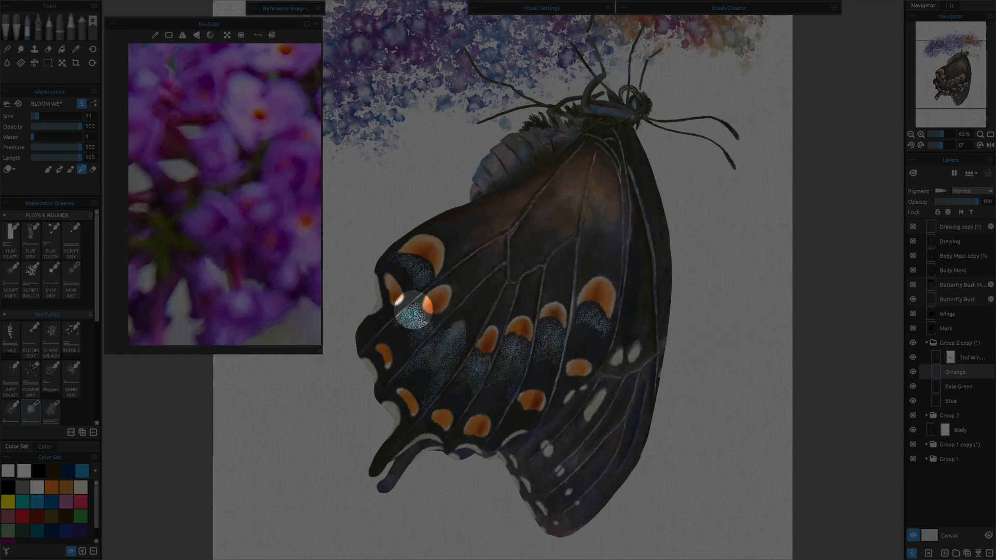
scroll(415, 313, "up", 5)
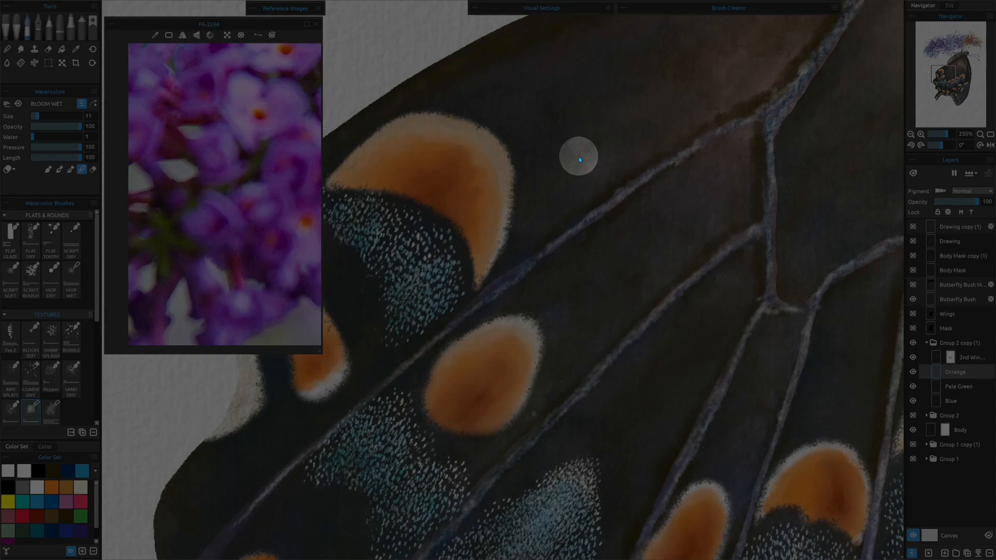
scroll(579, 159, "down", 10)
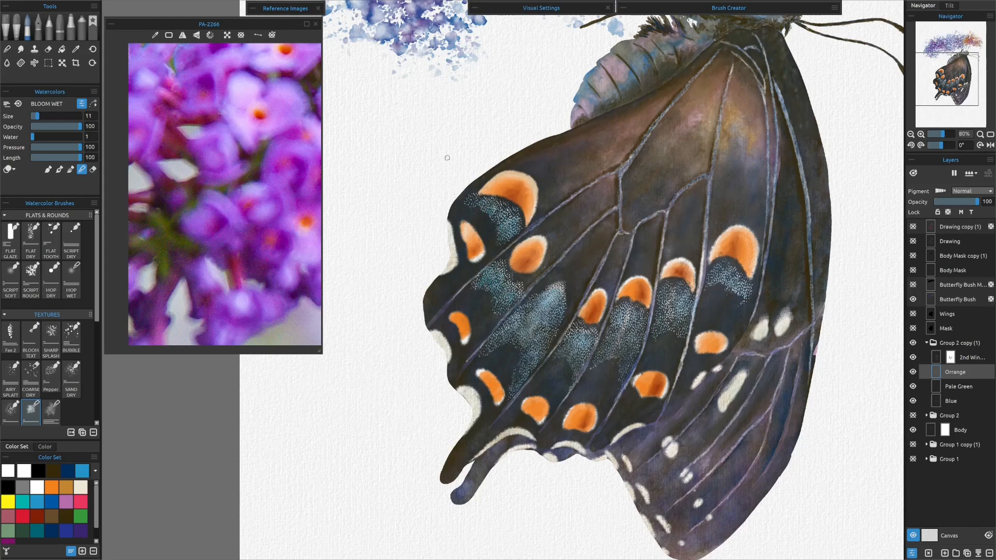
left_click_drag(441, 96, 529, 273)
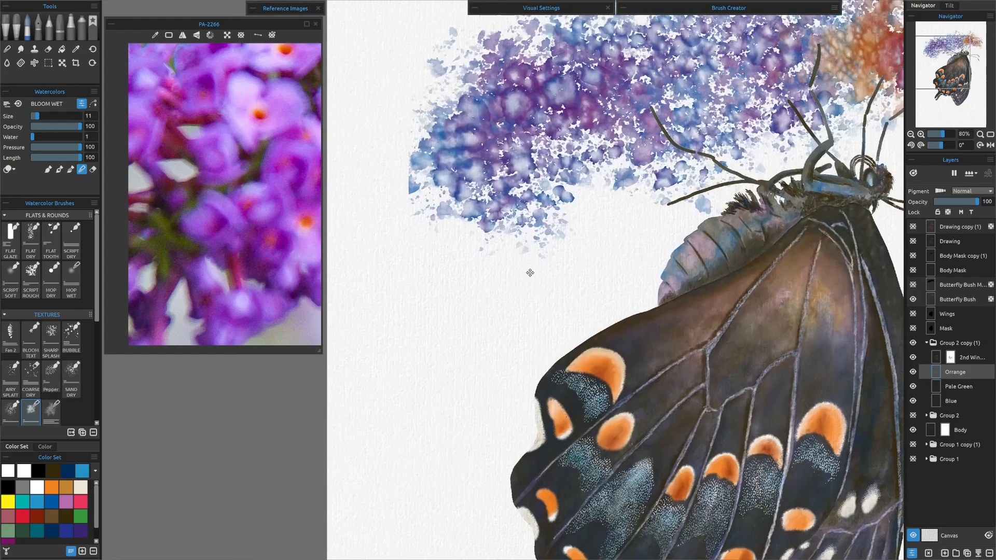
left_click_drag(570, 195, 525, 256)
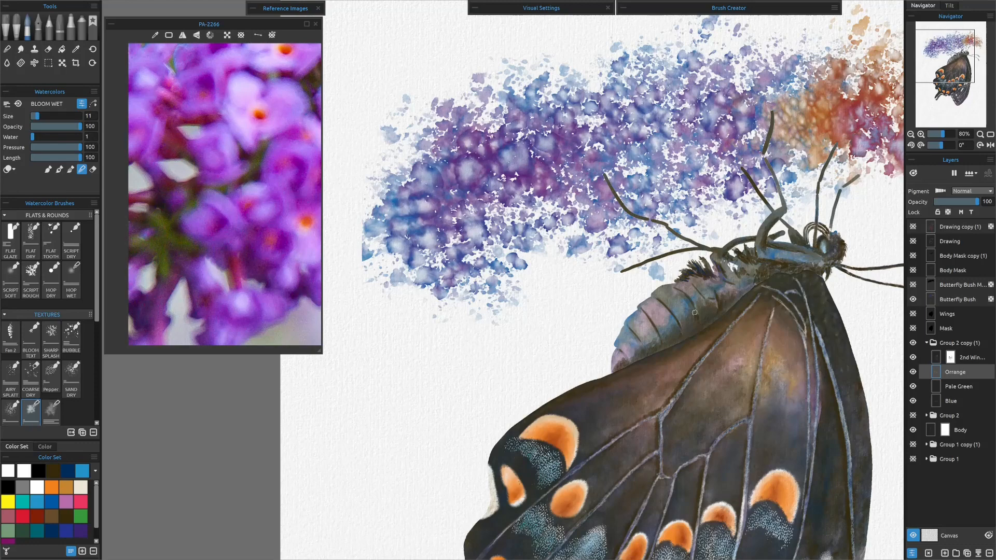
key("ctrl+0")
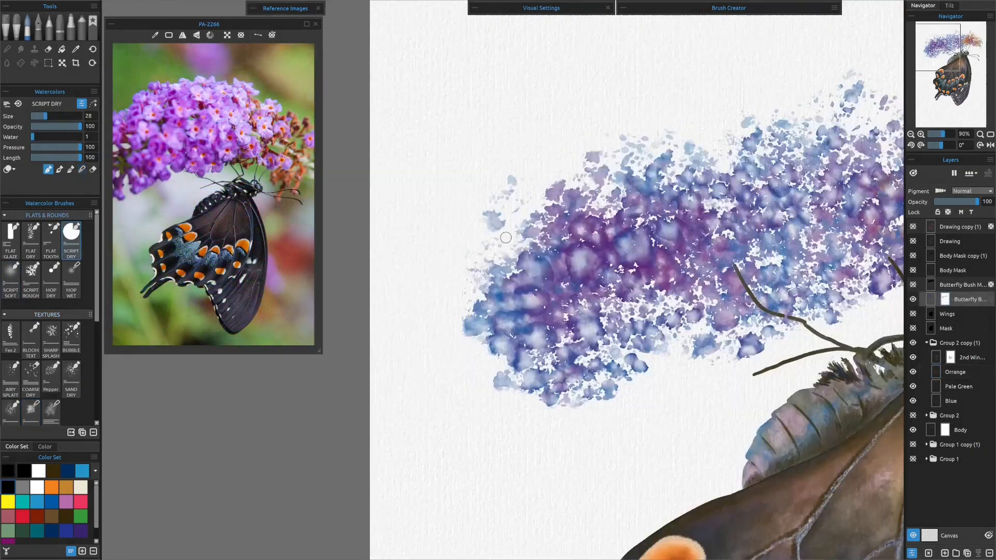
Trim stray petals beside the flower cluster with Script Dry on its mask, and paint the stem's end green with Dead Tree 1.
left_click_drag(503, 214, 486, 226)
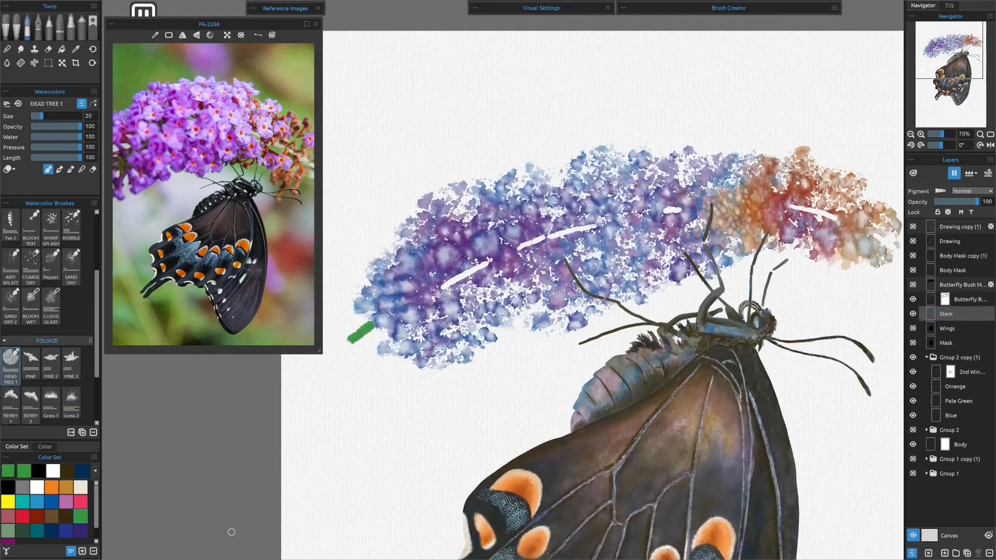
left_click_drag(381, 326, 317, 385)
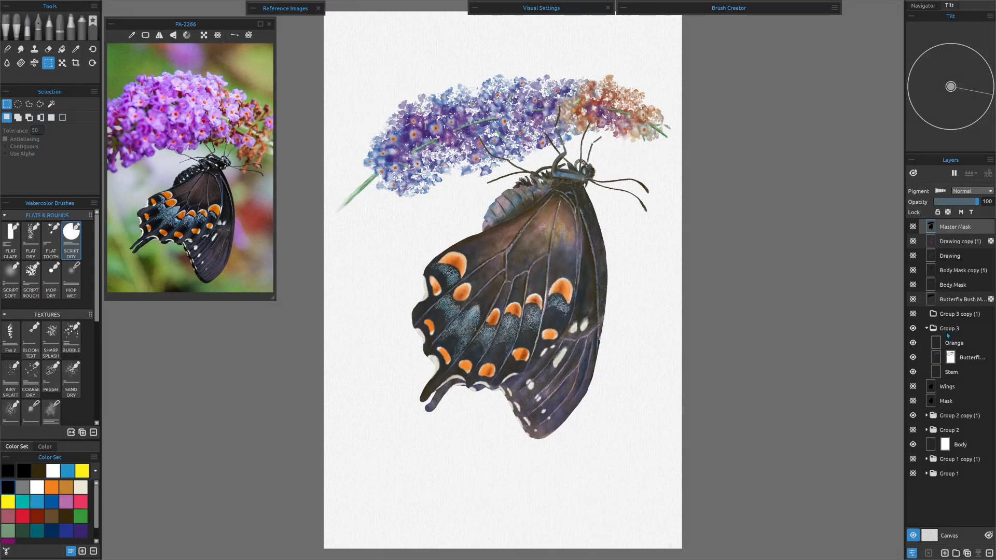
Toggle the Orange, Stem and butterfly bush layers in Group 3 to inspect each part of the flower separately.
left_click(911, 343)
left_click(913, 372)
left_click(912, 372)
left_click(912, 358)
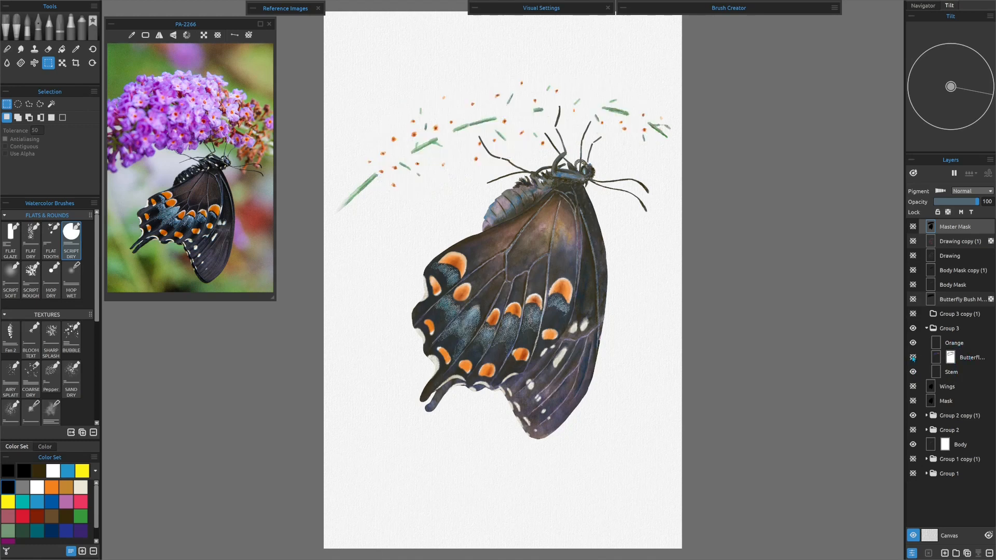
left_click(913, 358)
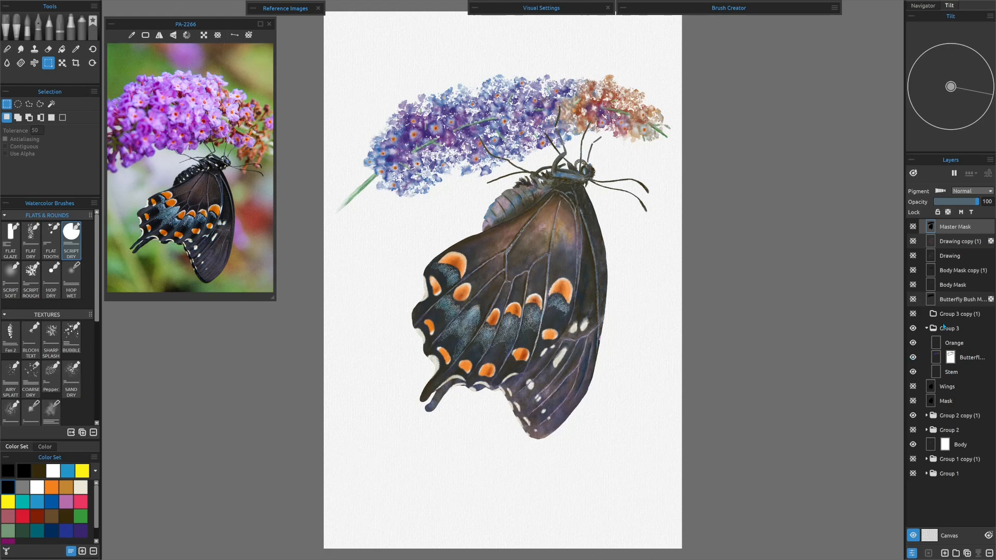
Review the three flower layers inside Group 3, collapse the group and select Group 3 copy (1).
left_click(951, 373)
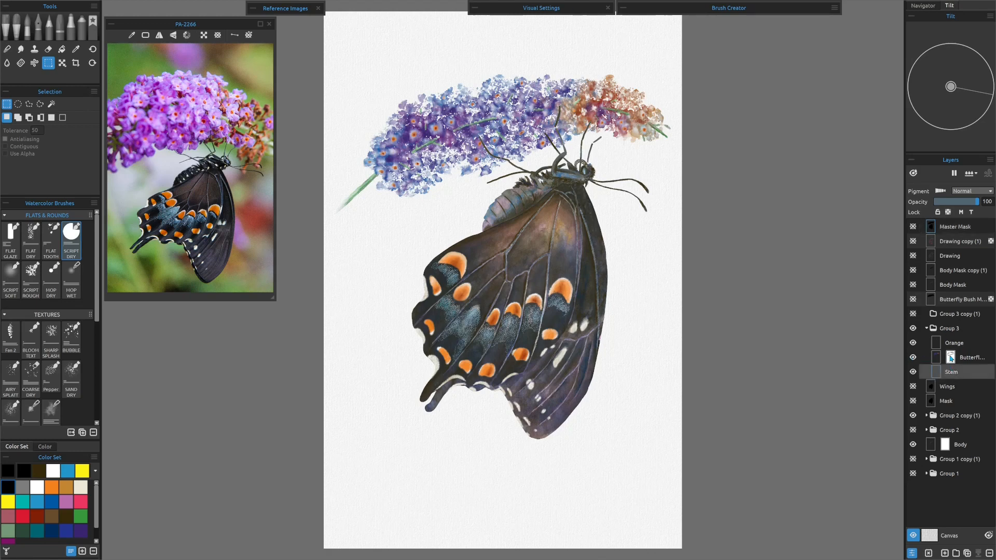
left_click(954, 345, "shift")
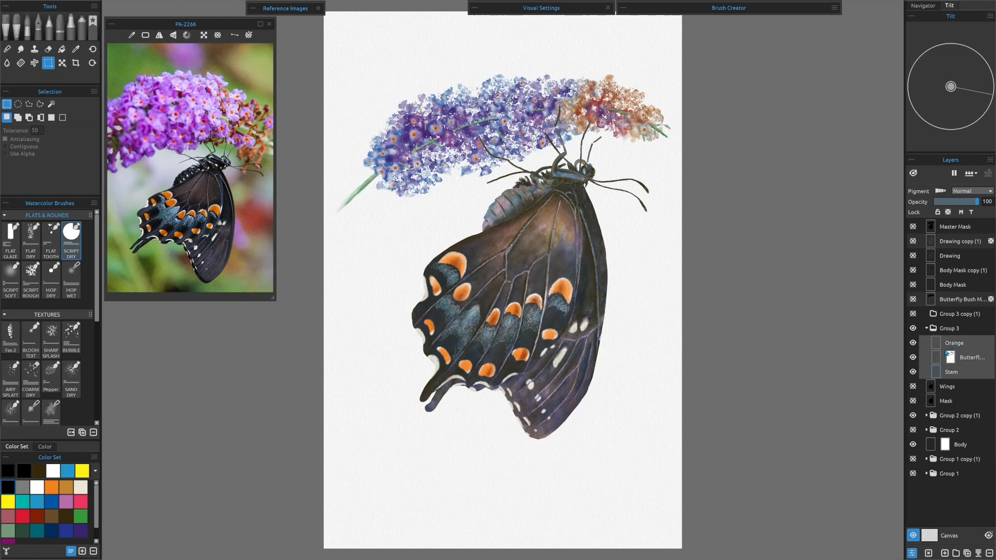
left_click(926, 328)
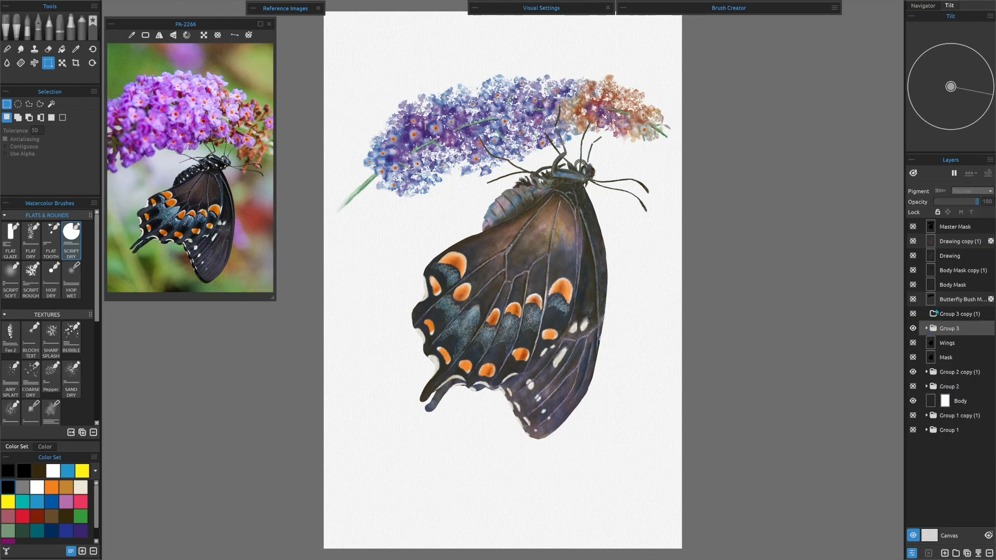
left_click(943, 314)
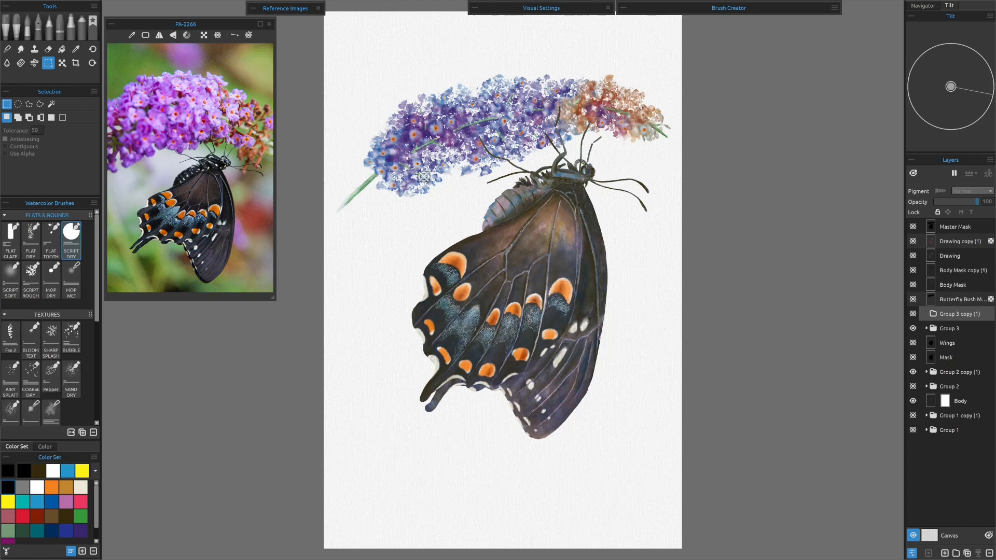
Inspect the silhouettes on the Mask and Master Mask layers by showing and hiding each one.
left_click(941, 228)
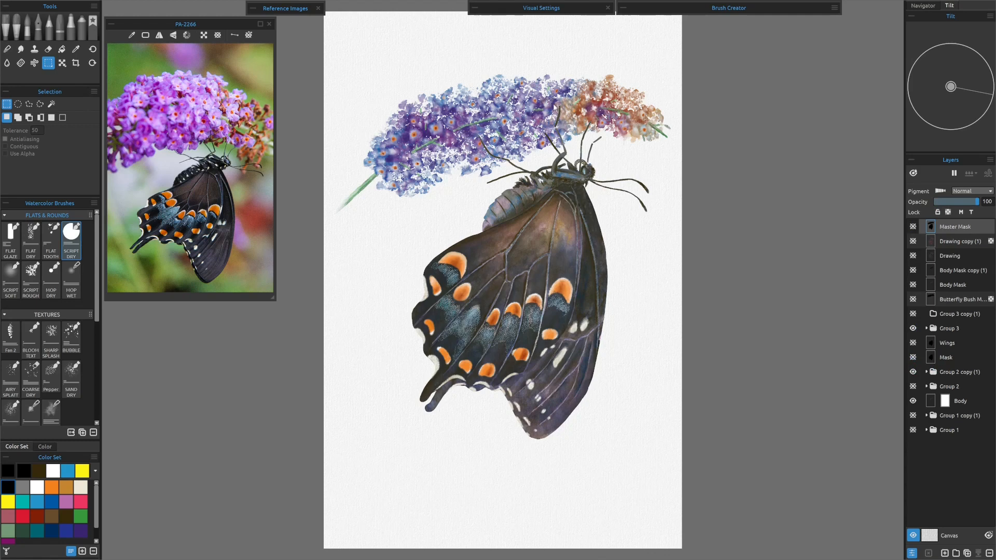
left_click(913, 357)
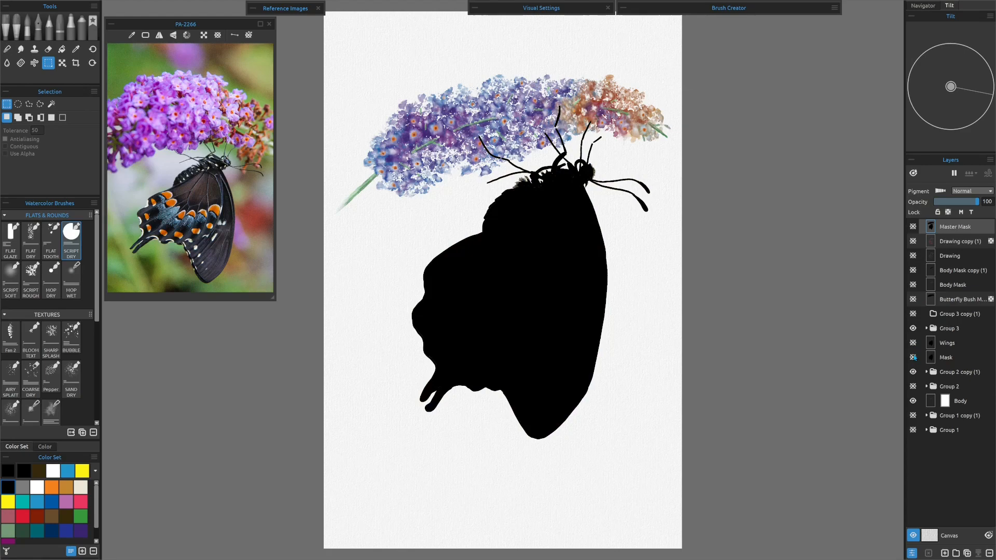
left_click(913, 357)
left_click(913, 227)
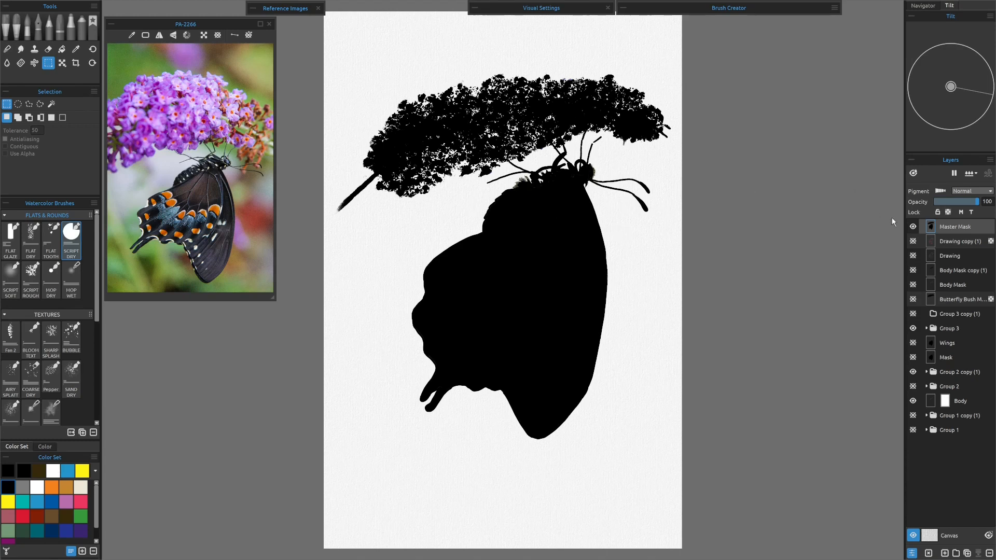
left_click(912, 226)
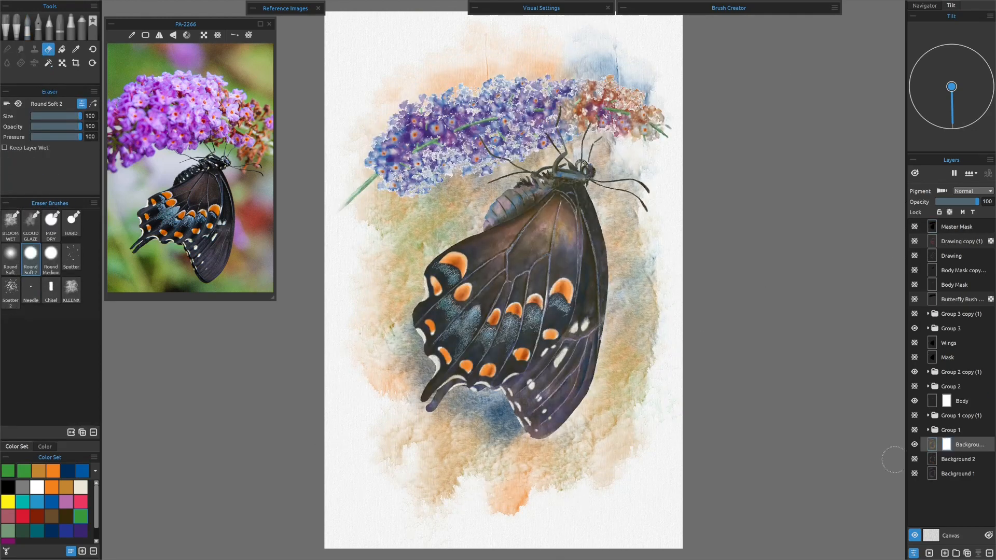
Fade the background wash on both sides of the butterfly in black with KLEENX at opacity 24 on the top background layer's mask.
left_click(27, 27)
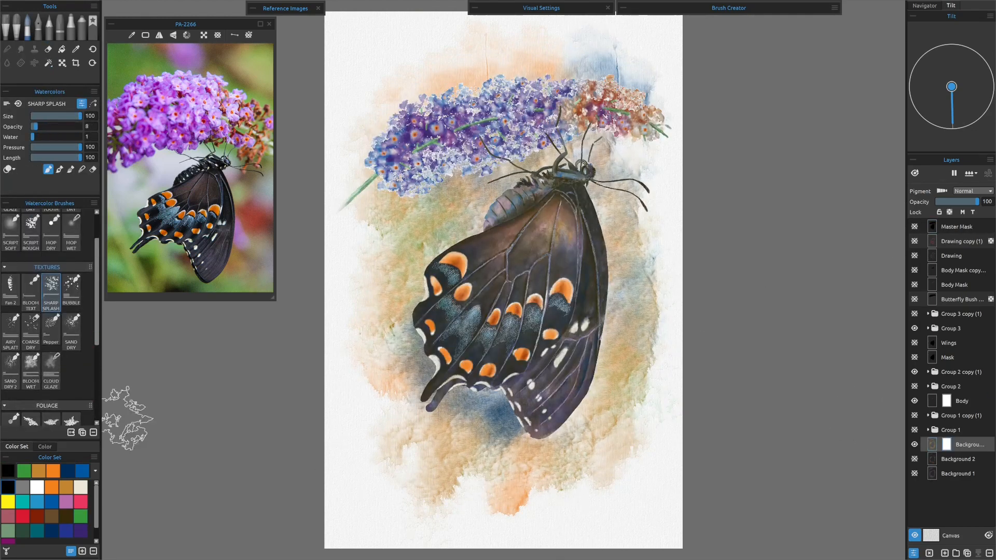
left_click(48, 49)
left_click(28, 27)
left_click(71, 327)
left_click(48, 169)
left_click_drag(80, 137, 32, 137)
left_click_drag(630, 197, 625, 379)
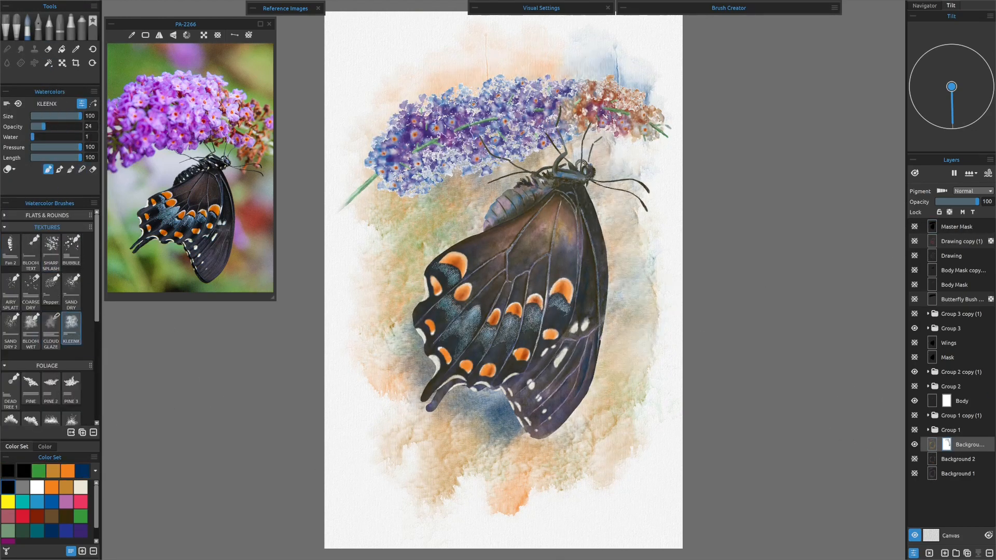
left_click_drag(414, 217, 399, 342)
Soften the background wash along the butterfly's outer wing edge and beside its head with Cloud Glaze on the mask.
left_click(51, 329)
left_click_drag(628, 362, 576, 446)
left_click_drag(627, 171, 636, 301)
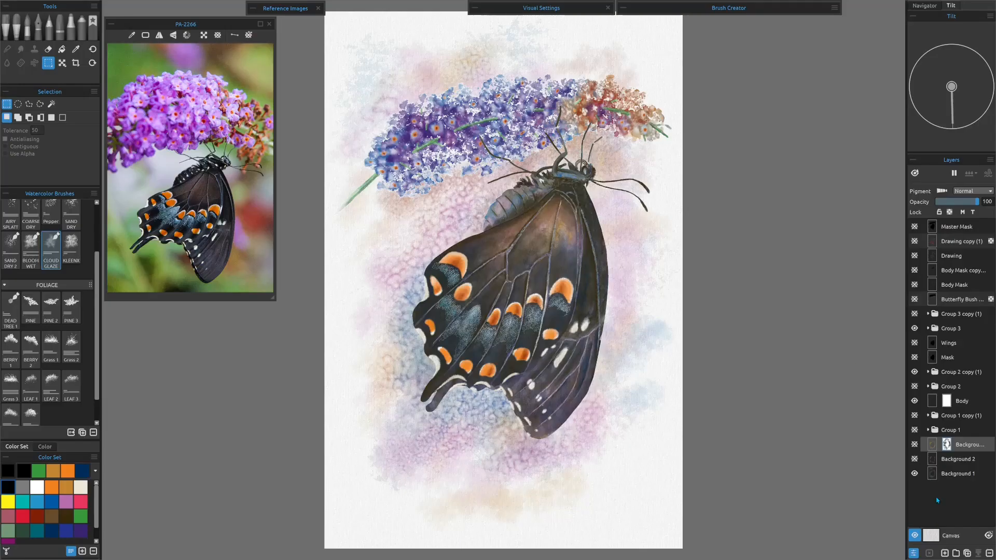
Compare the three background layers behind the butterfly by showing one at a time.
left_click(951, 475)
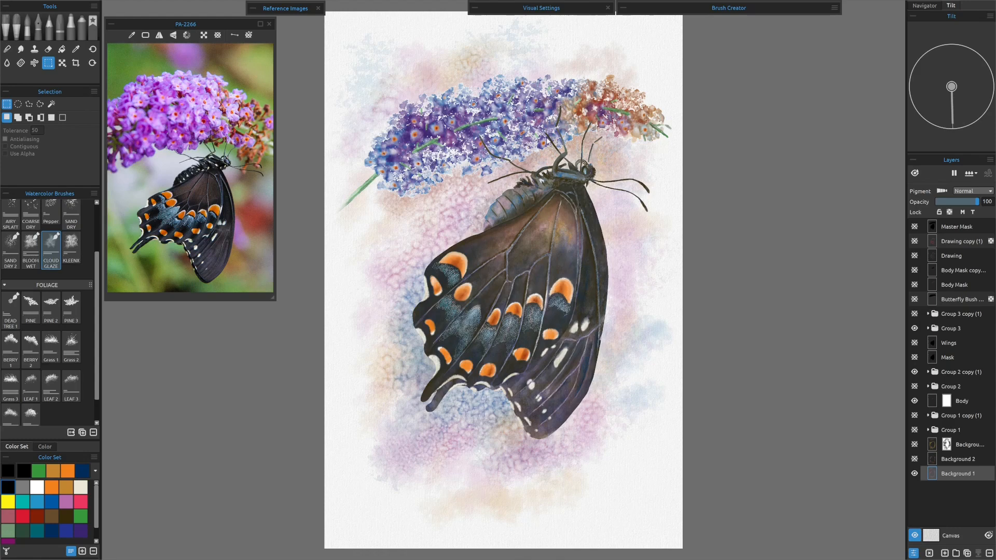
left_click(914, 473)
left_click(914, 459)
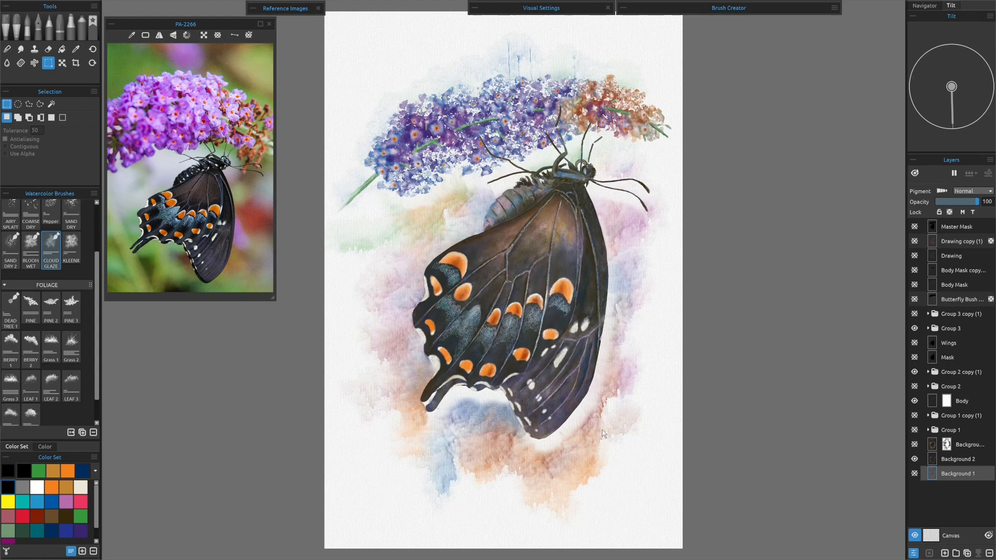
left_click(914, 460)
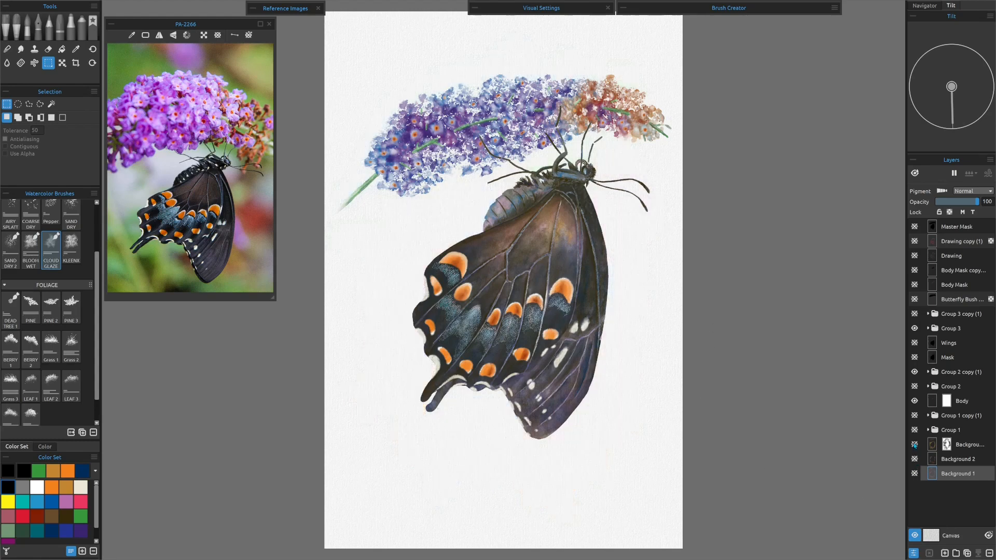
left_click(914, 444)
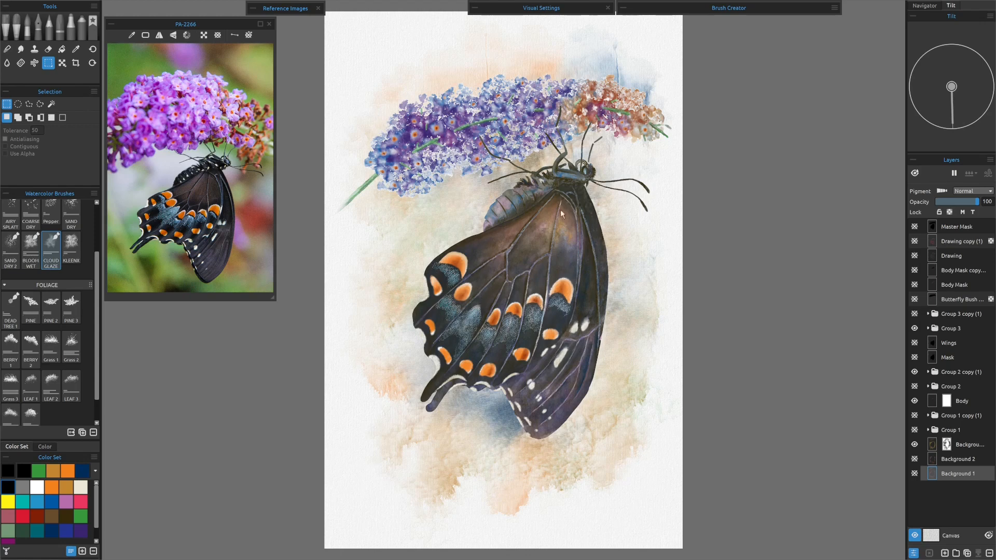
left_click(914, 444)
left_click(915, 444)
Select the butterfly and flower silhouette from the Master Mask layer with the Magic Wand, and hide that layer again.
left_click(962, 228)
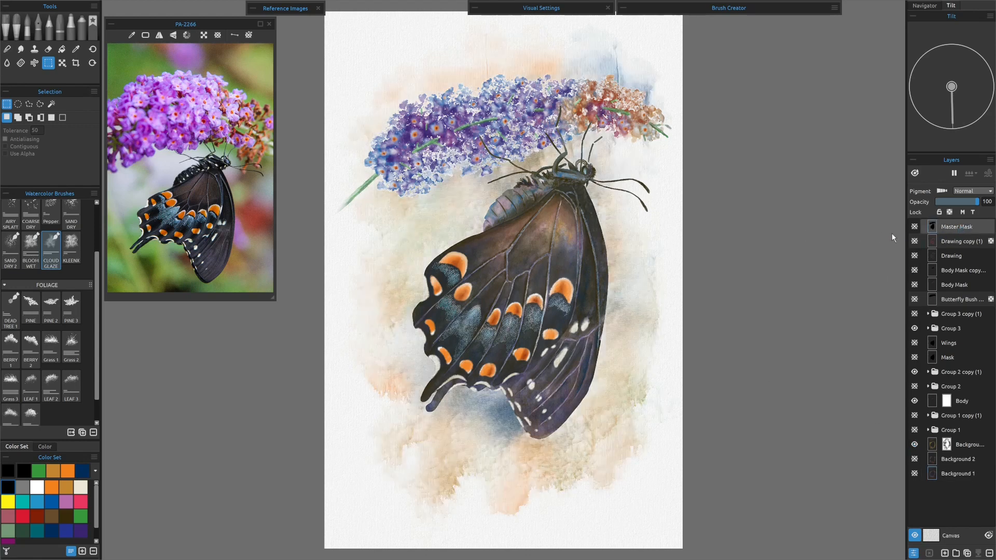
left_click(914, 227)
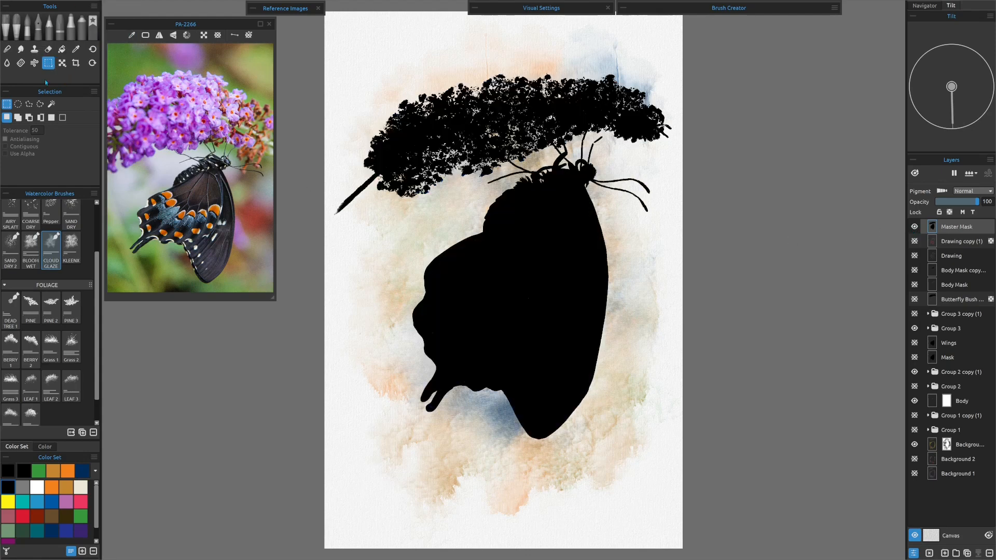
left_click(52, 104)
left_click(502, 266)
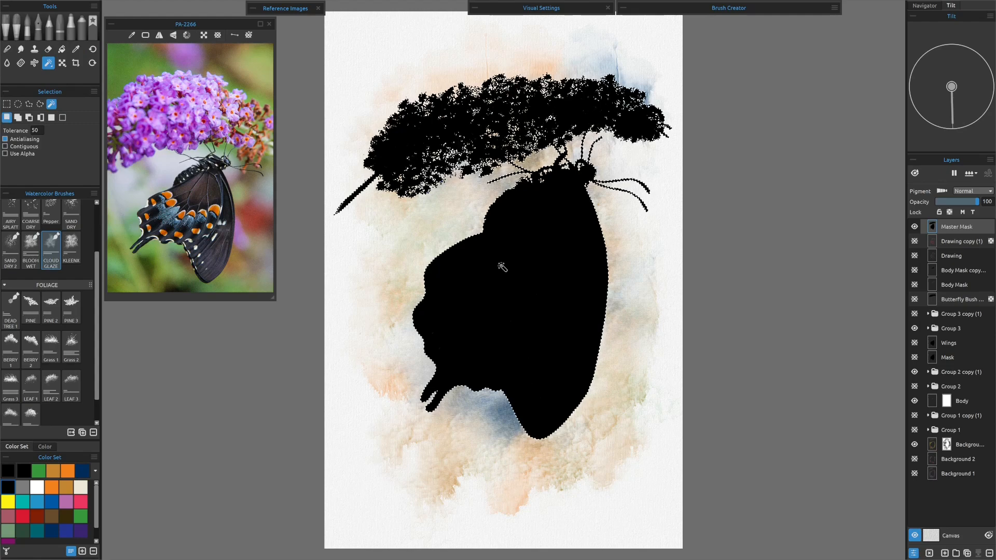
left_click(915, 226)
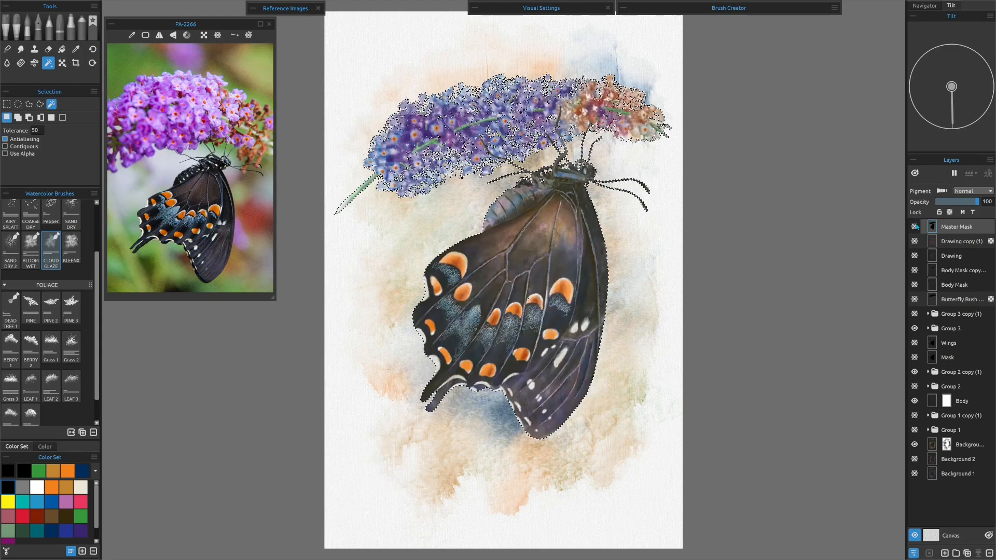
Turn the top background layer's mask off and on to compare the wash with and without it.
left_click(963, 445)
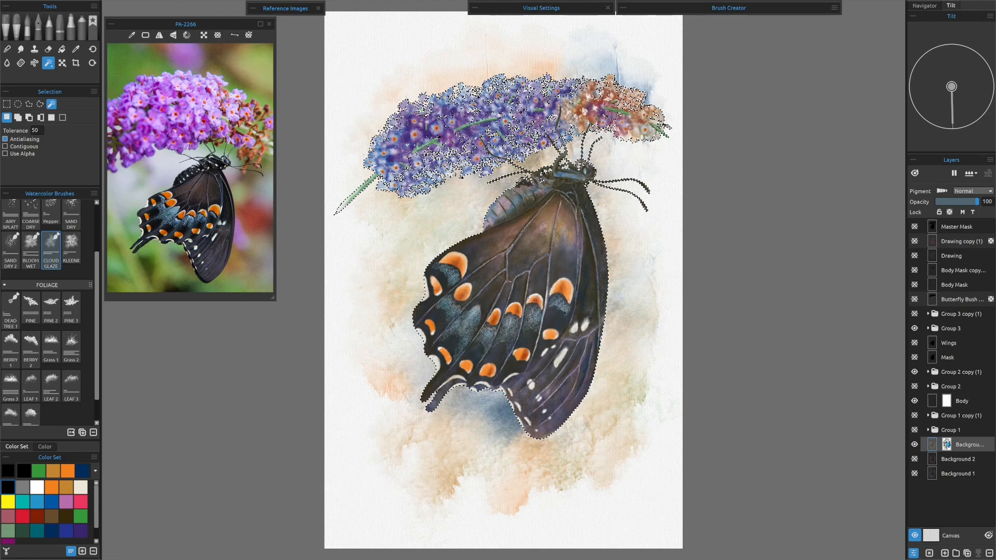
right_click(946, 444)
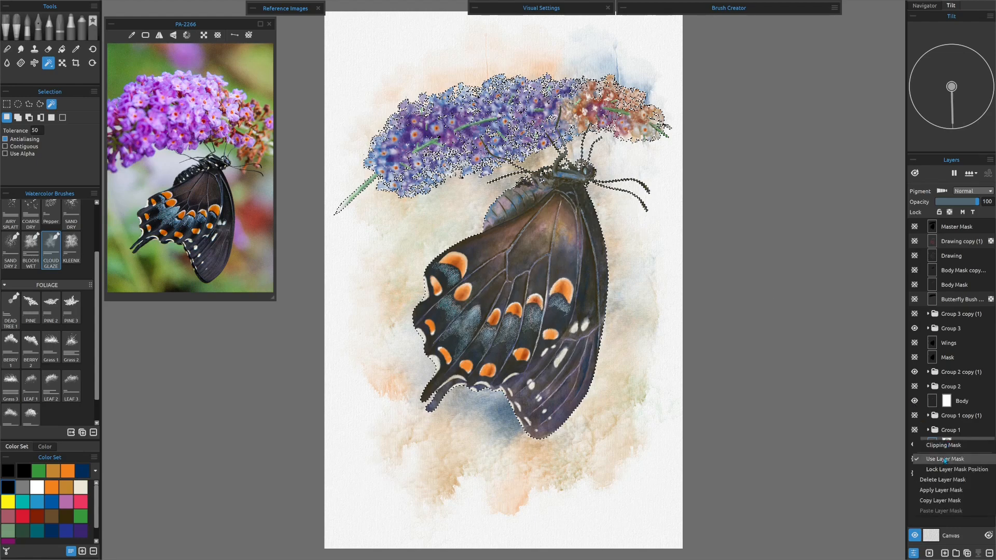
left_click(945, 458)
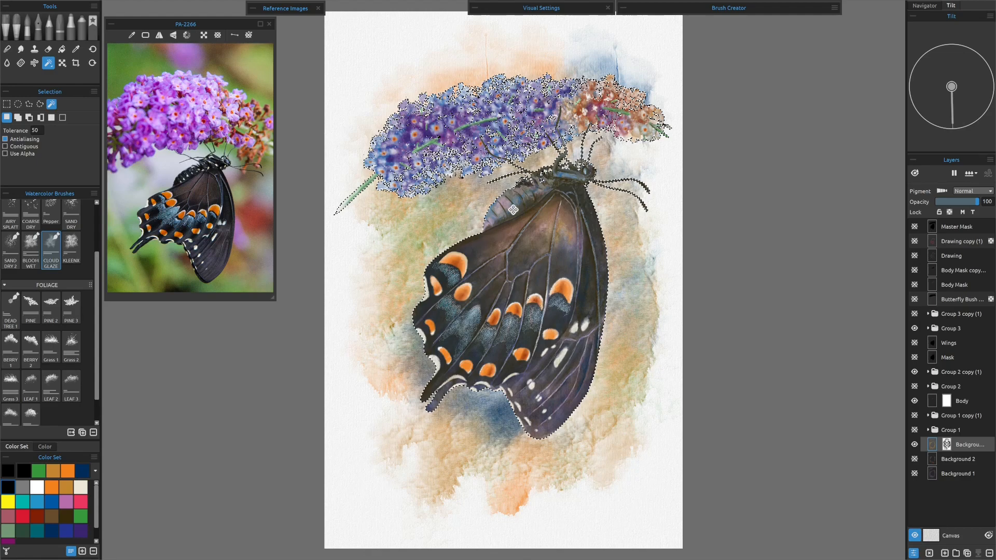
right_click(947, 445)
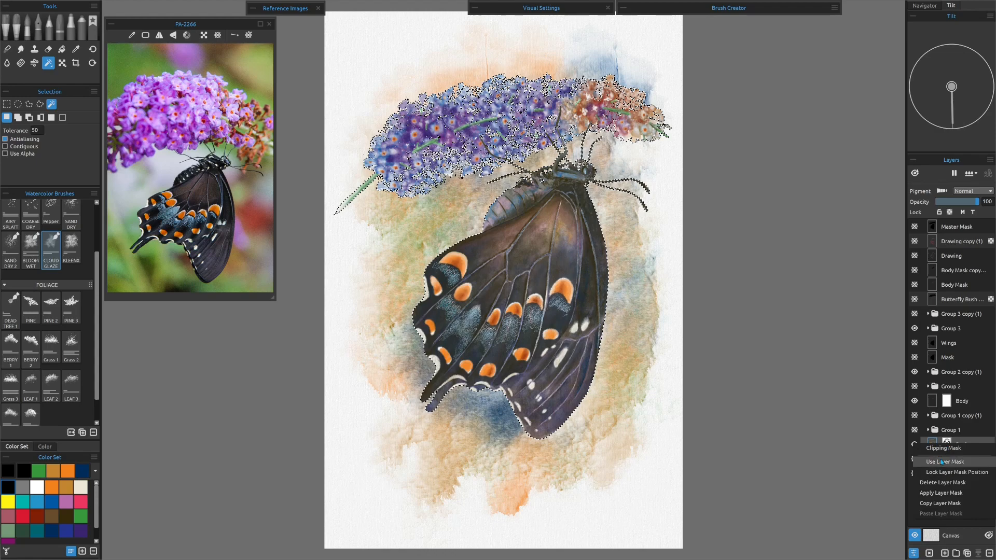
left_click(941, 460)
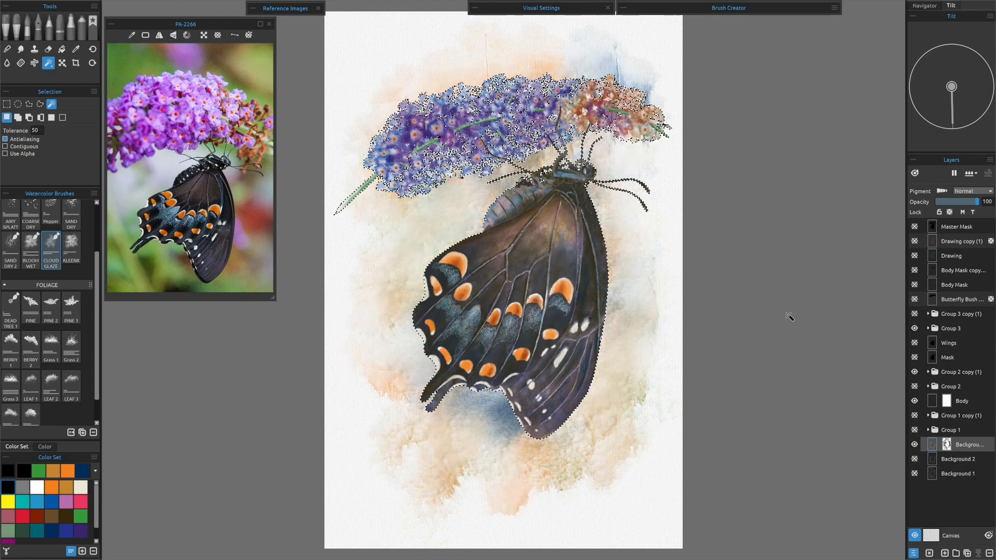
Hide the top background layer and clear the silhouette selection.
left_click(914, 445)
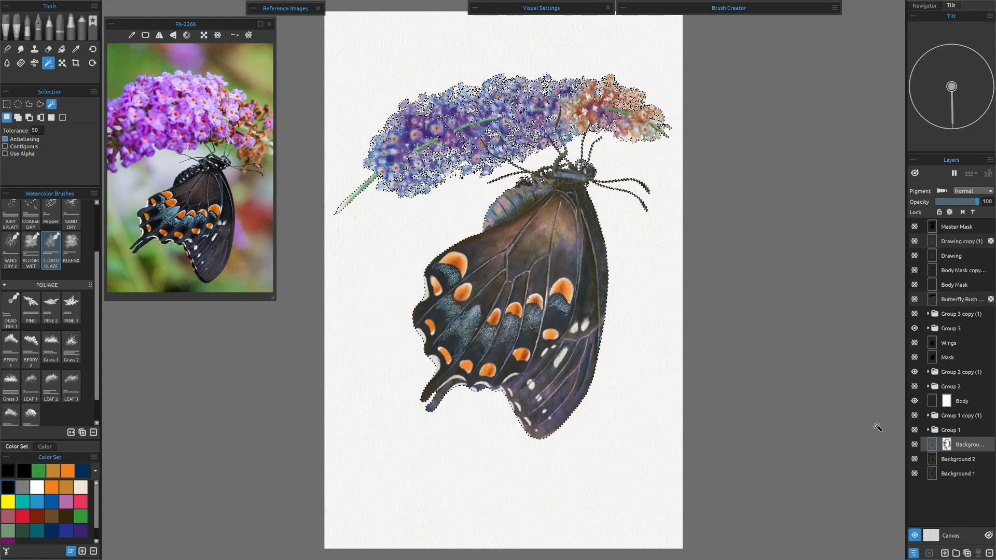
key("ctrl+d")
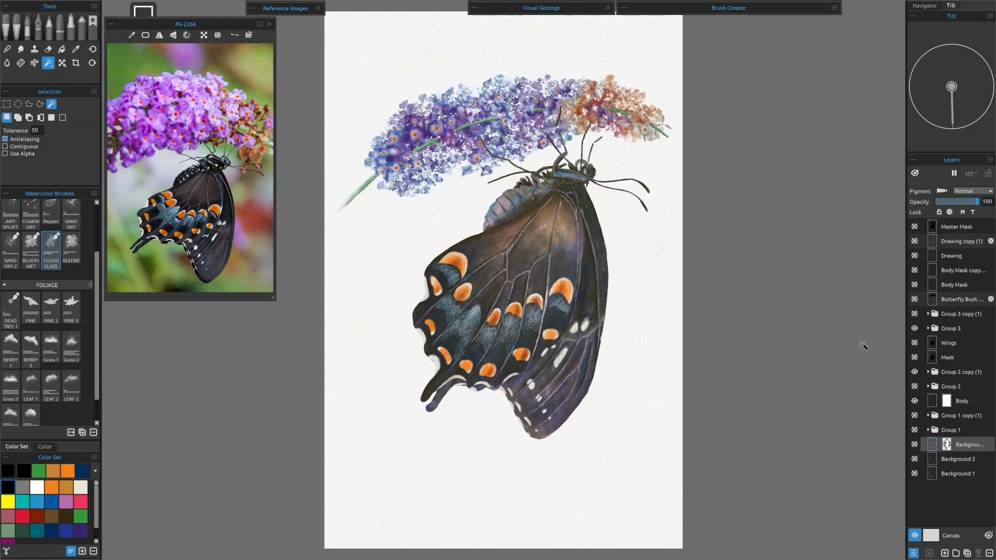